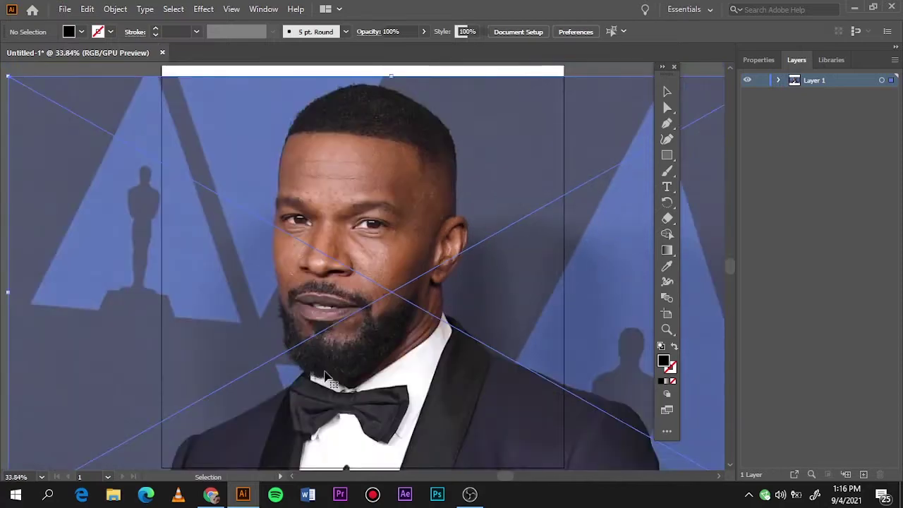
# Step: Fade the photo's opacity, lock Layer 1, and add a new Layer 2 above it
pyautogui.click(314, 391)
pyautogui.moveTo(479, 53); pyautogui.dragTo(484, 50)
pyautogui.click(591, 70)
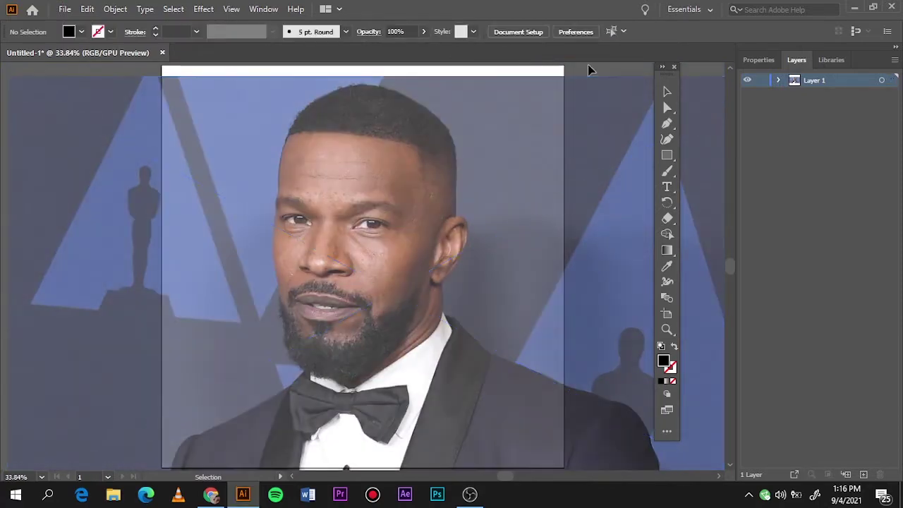
pyautogui.click(864, 474)
pyautogui.click(661, 381)
pyautogui.click(765, 66)
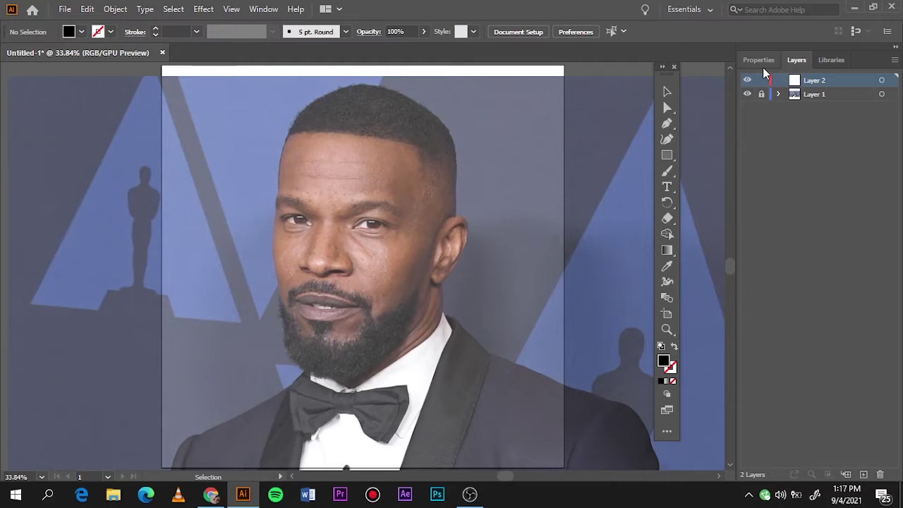
# Step: Draw a long, thin flat ellipse and save it as a new Art Brush
pyautogui.moveTo(678, 155); pyautogui.dragTo(713, 180)
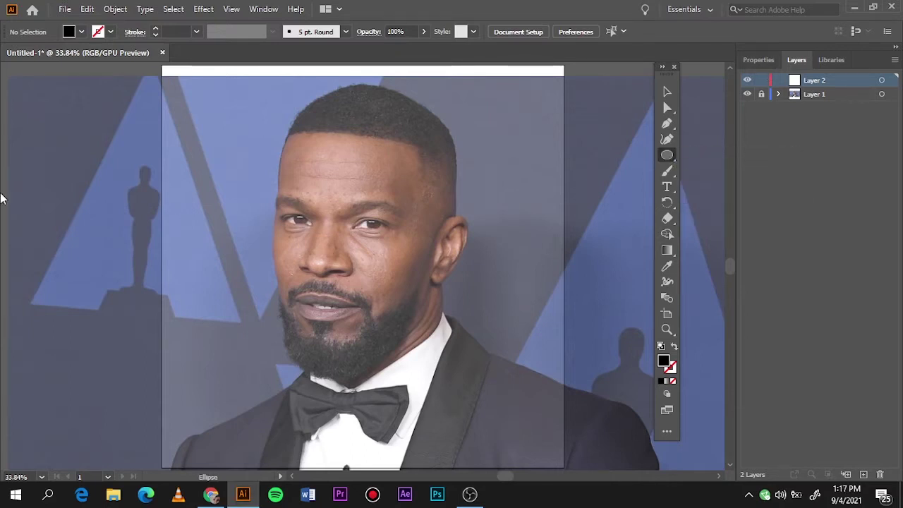
pyautogui.scroll(3, 3, 204)
pyautogui.moveTo(161, 129); pyautogui.dragTo(560, 129)
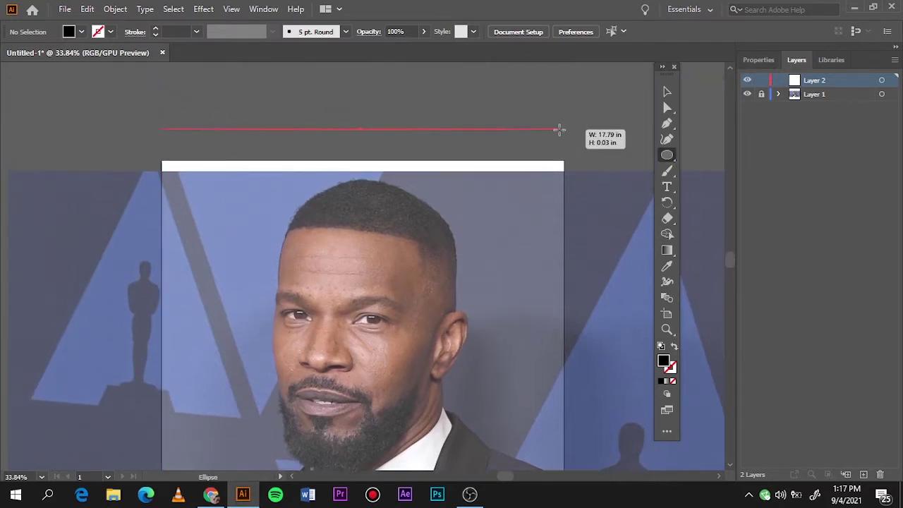
pyautogui.click(344, 31)
pyautogui.click(313, 134)
pyautogui.click(400, 280)
pyautogui.click(418, 341)
# Step: Switch to the Paintbrush tool and zoom in toward the nose
pyautogui.click(527, 366)
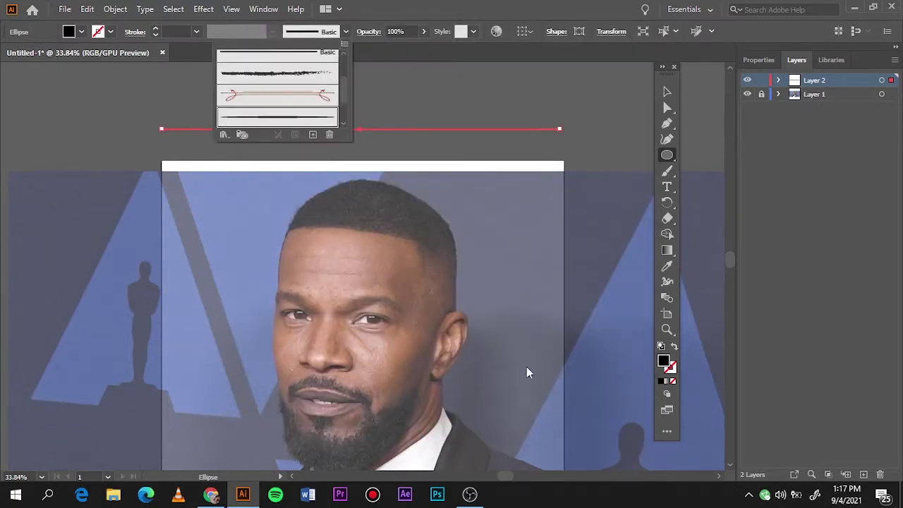
pyautogui.press('b')
pyautogui.scroll(5, 313, 222)
pyautogui.scroll(3, 324, 280)
# Step: Trace the nose's left side, both nostrils and the bridge line, redoing stray strokes
pyautogui.scroll(-2, 323, 281)
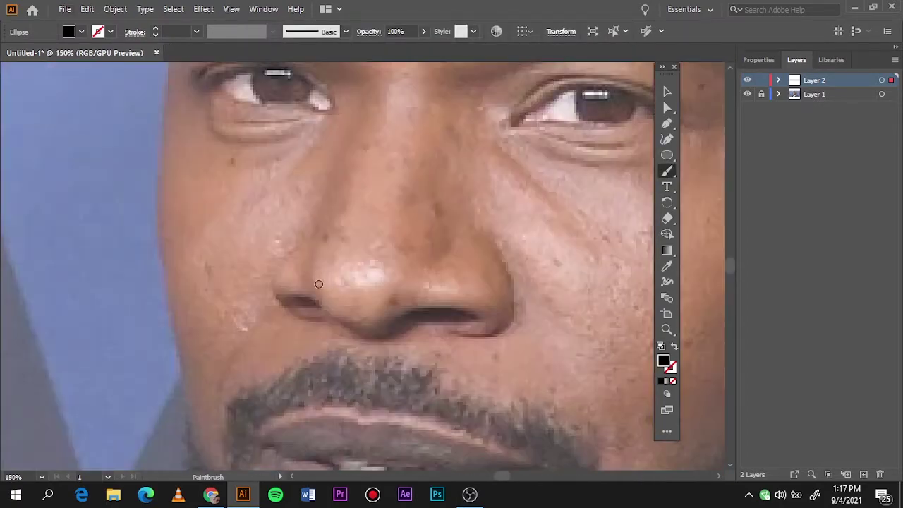
pyautogui.moveTo(267, 293); pyautogui.dragTo(269, 295)
pyautogui.moveTo(286, 303); pyautogui.dragTo(351, 327)
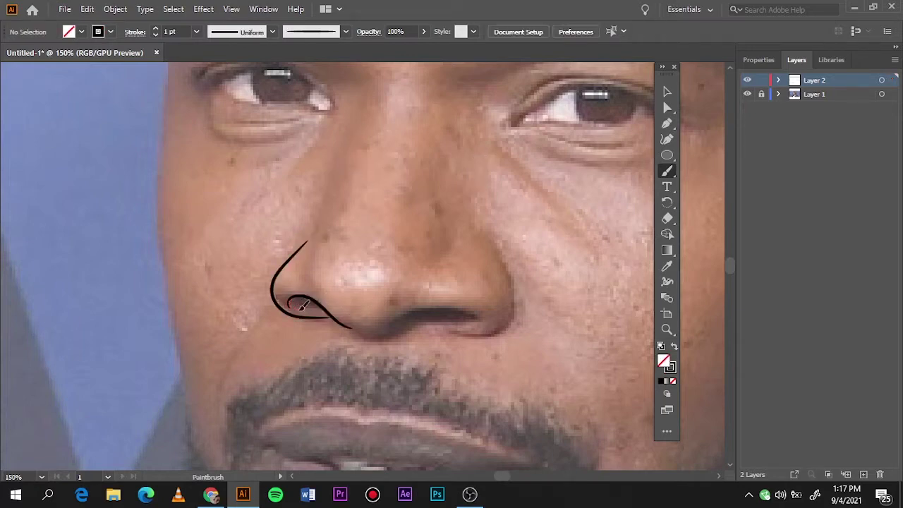
pyautogui.moveTo(302, 306); pyautogui.dragTo(304, 304)
pyautogui.moveTo(394, 322)
pyautogui.mouseDown()
pyautogui.moveTo(433, 309)
pyautogui.moveTo(424, 311)
pyautogui.moveTo(452, 321)
pyautogui.mouseUp()
pyautogui.hotkey('ctrl', 'z')
pyautogui.hotkey('ctrl', 'z')
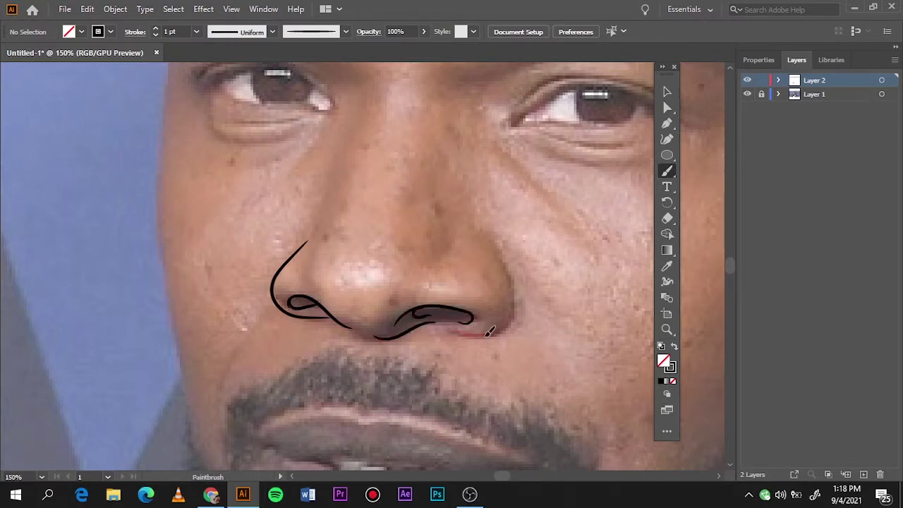
pyautogui.moveTo(490, 243); pyautogui.dragTo(485, 236)
pyautogui.scroll(-5, 423, 268)
pyautogui.scroll(5, 367, 185)
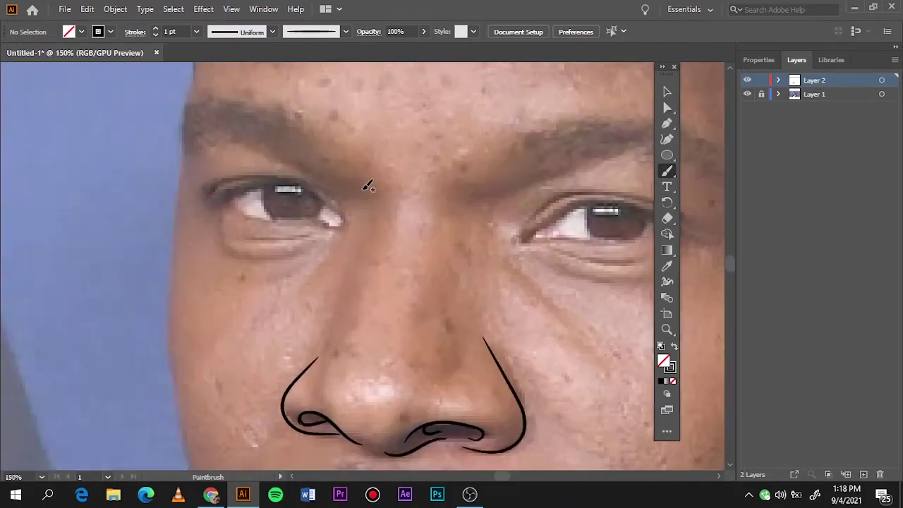
pyautogui.hotkey('ctrl', 'z')
pyautogui.moveTo(364, 241); pyautogui.dragTo(353, 259)
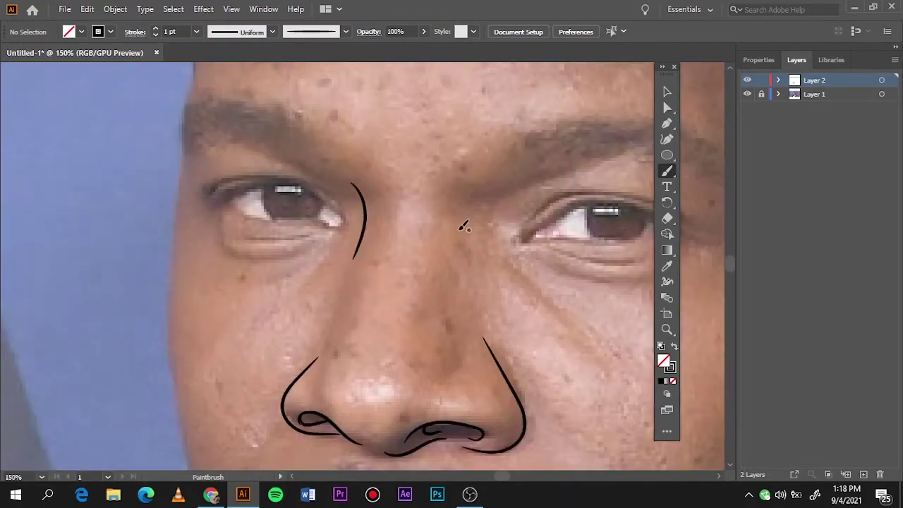
pyautogui.moveTo(449, 225); pyautogui.dragTo(477, 192)
# Step: Trace the left eye's upper and lower eyelids and both edges of the iris
pyautogui.scroll(1, 260, 291)
pyautogui.scroll(2, 371, 228)
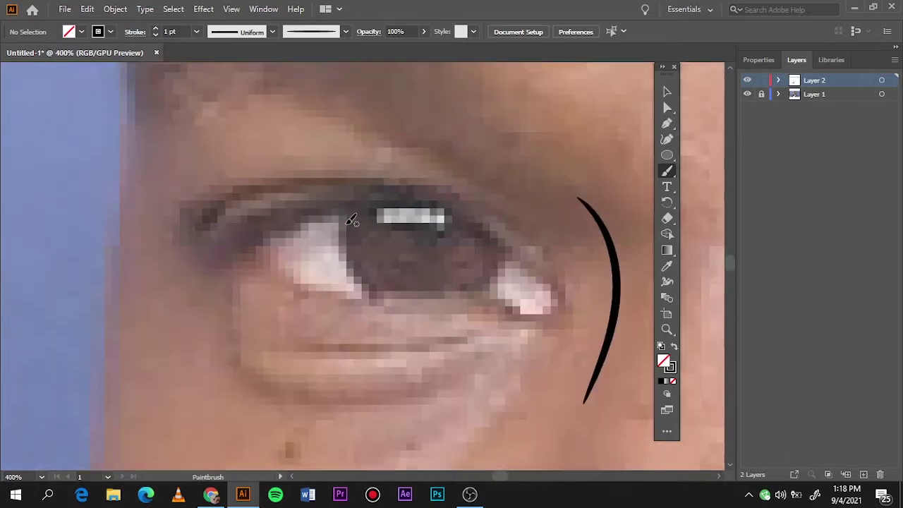
pyautogui.moveTo(228, 247); pyautogui.dragTo(347, 204)
pyautogui.moveTo(530, 265); pyautogui.dragTo(488, 304)
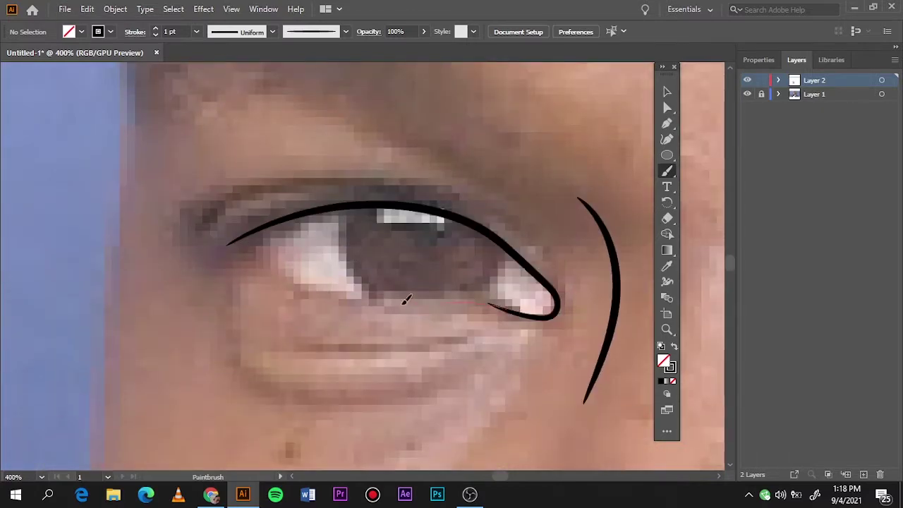
pyautogui.moveTo(238, 238); pyautogui.dragTo(232, 243)
pyautogui.moveTo(381, 293); pyautogui.dragTo(383, 295)
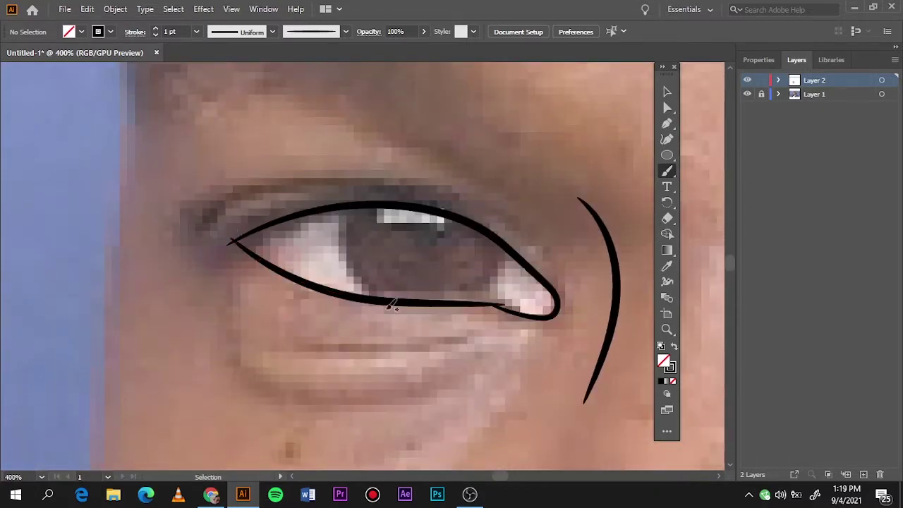
pyautogui.moveTo(363, 197)
pyautogui.mouseDown()
pyautogui.moveTo(347, 232)
pyautogui.moveTo(385, 296)
pyautogui.mouseUp()
pyautogui.moveTo(512, 256); pyautogui.dragTo(488, 304)
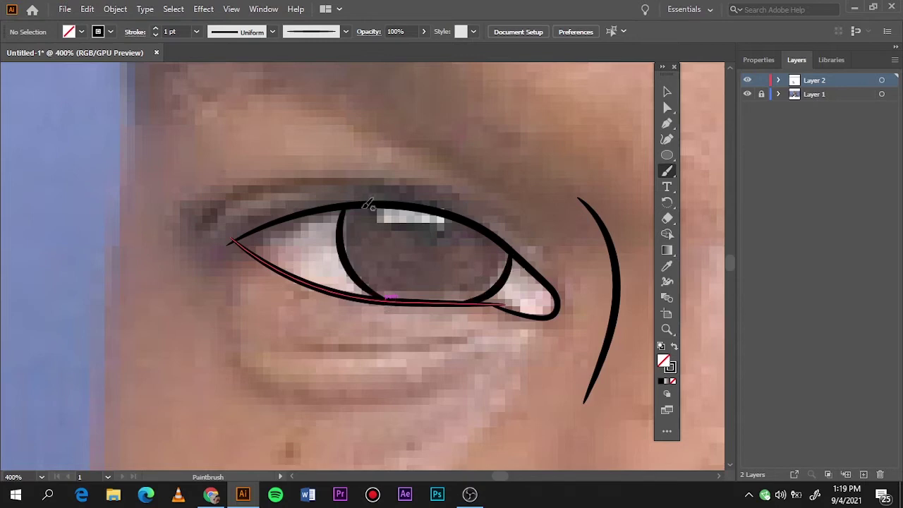
# Step: Trace the eyelid crease at 0.75 pt and under-eye lines at 0.5 pt, then hide Layer 2
pyautogui.click(196, 31)
pyautogui.click(215, 75)
pyautogui.moveTo(194, 226); pyautogui.dragTo(441, 213)
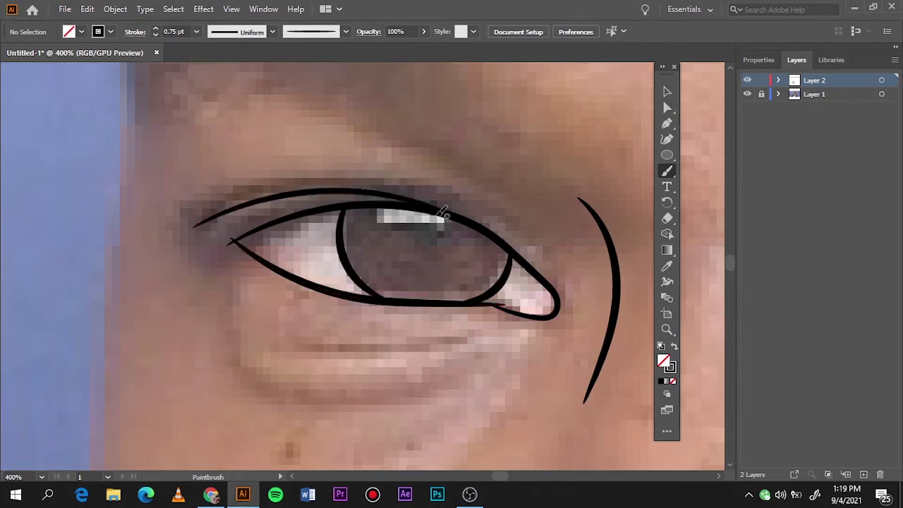
pyautogui.click(155, 35)
pyautogui.hotkey('ctrl', '-')
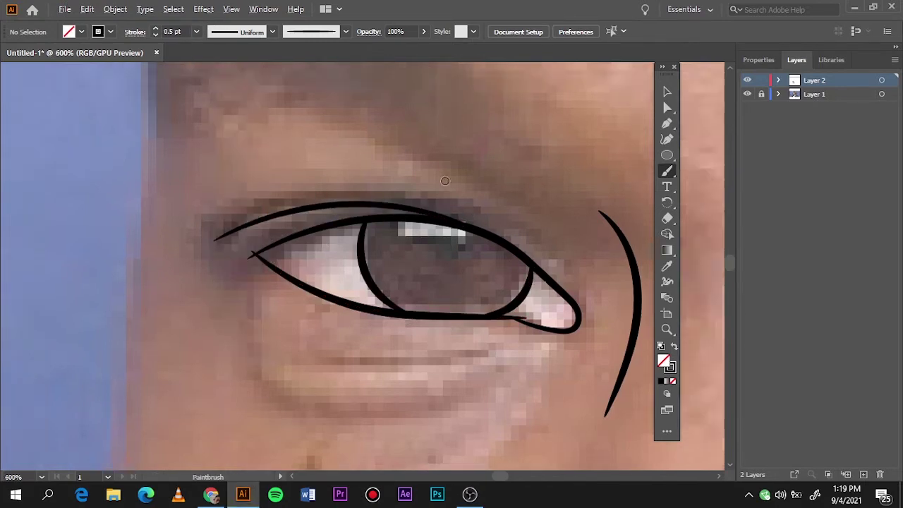
pyautogui.moveTo(266, 314)
pyautogui.mouseDown()
pyautogui.moveTo(299, 356)
pyautogui.moveTo(436, 335)
pyautogui.mouseUp()
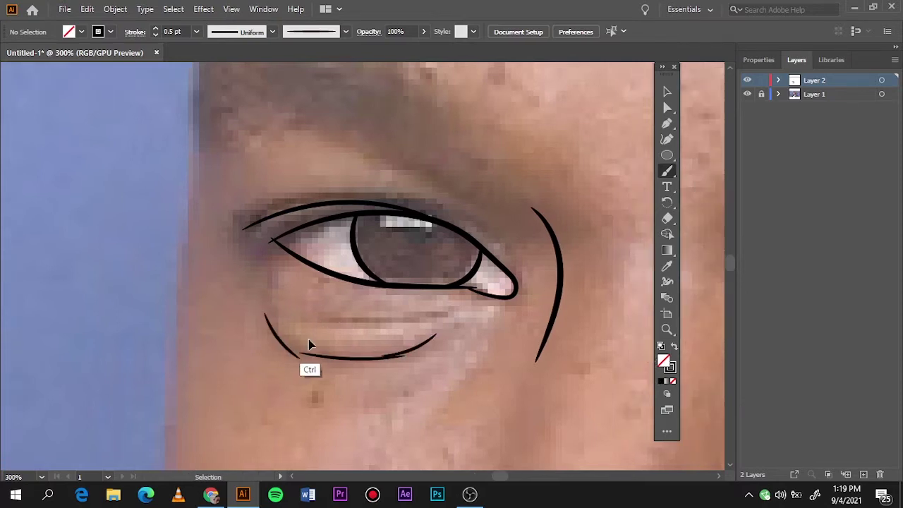
pyautogui.hotkey('ctrl', 'z')
pyautogui.moveTo(294, 350); pyautogui.dragTo(428, 344)
pyautogui.moveTo(301, 315); pyautogui.dragTo(431, 311)
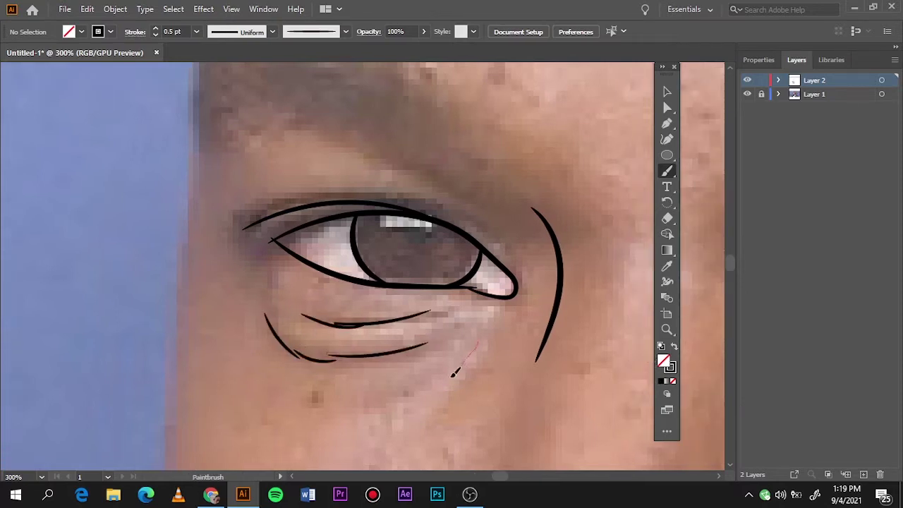
pyautogui.moveTo(454, 374); pyautogui.dragTo(453, 376)
pyautogui.hotkey('ctrl', '0')
pyautogui.click(747, 80)
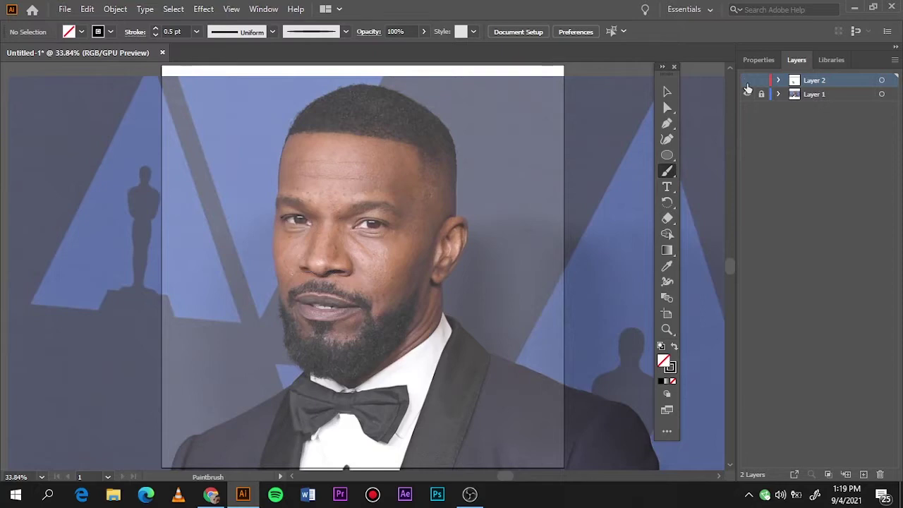
# Step: Check the tracing by toggling layer visibility, then draw two lines under the right eye
pyautogui.click(747, 82)
pyautogui.click(747, 93)
pyautogui.click(747, 94)
pyautogui.scroll(5, 377, 228)
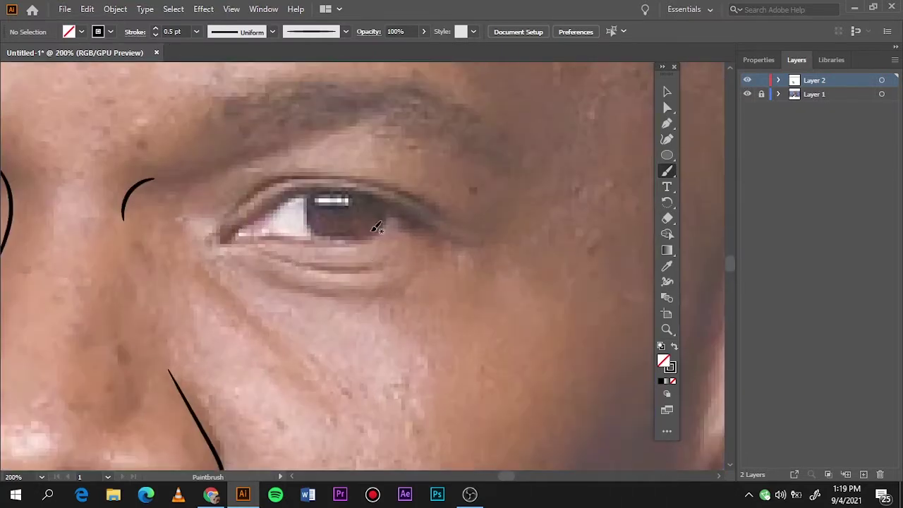
pyautogui.moveTo(260, 250); pyautogui.dragTo(367, 270)
pyautogui.moveTo(241, 265)
pyautogui.mouseDown()
pyautogui.moveTo(310, 289)
pyautogui.moveTo(388, 287)
pyautogui.mouseUp()
# Step: Thicken the stroke, try the crease, and retrace the right eye's lower eyelid
pyautogui.click(196, 31)
pyautogui.click(212, 70)
pyautogui.moveTo(235, 215)
pyautogui.mouseDown()
pyautogui.moveTo(393, 191)
pyautogui.moveTo(463, 221)
pyautogui.moveTo(463, 252)
pyautogui.mouseUp()
pyautogui.hotkey('ctrl', 'z')
pyautogui.scroll(2, 466, 213)
pyautogui.hscroll(-2, 282, 211)
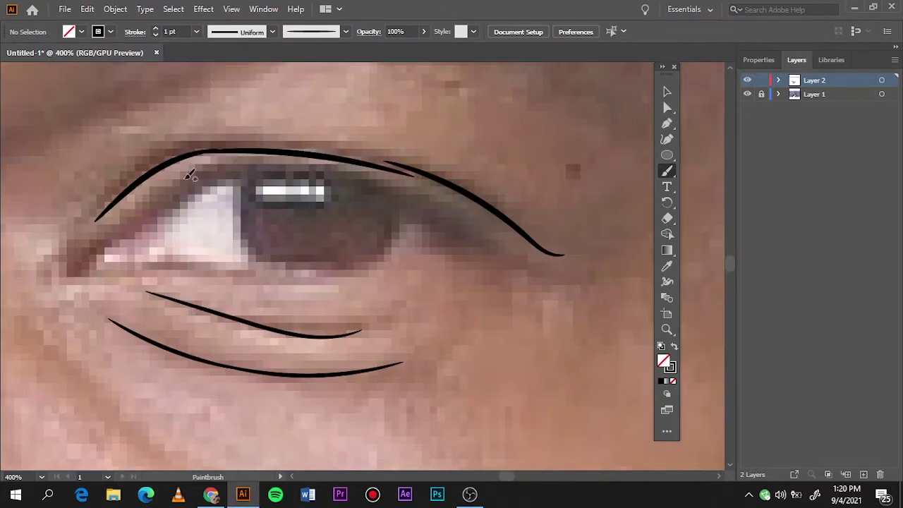
pyautogui.moveTo(198, 260); pyautogui.dragTo(199, 261)
pyautogui.hotkey('ctrl', 'z')
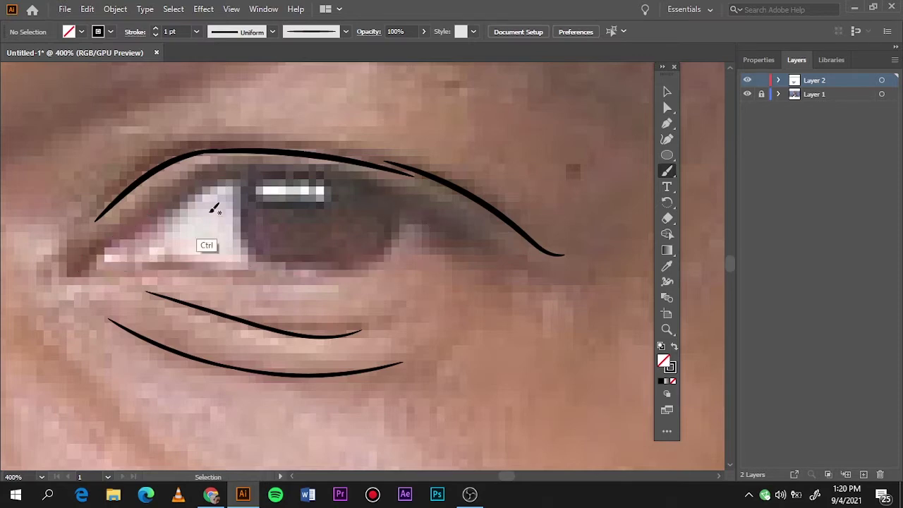
pyautogui.moveTo(486, 245); pyautogui.dragTo(377, 252)
pyautogui.moveTo(80, 269); pyautogui.dragTo(221, 275)
# Step: Trace the right eye's inner corner, upper and lower lids to the outer corner, and iris
pyautogui.moveTo(152, 217); pyautogui.dragTo(261, 164)
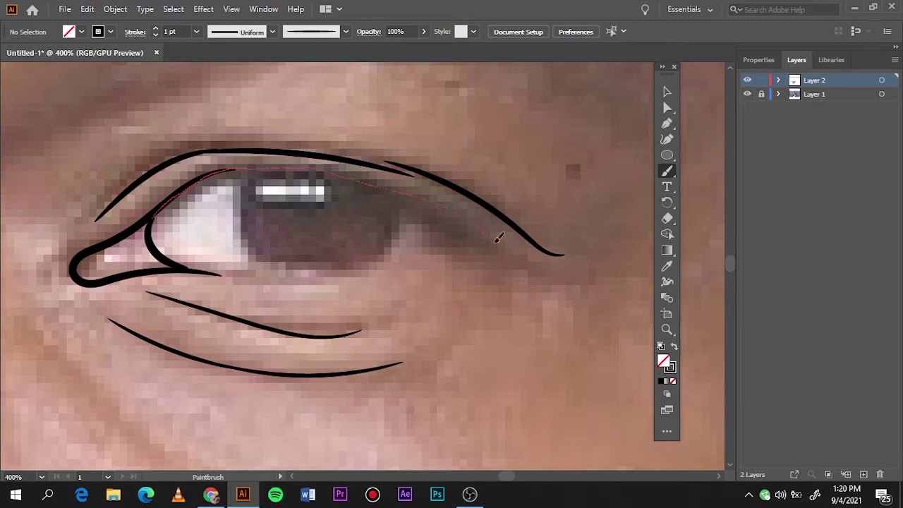
pyautogui.moveTo(497, 239); pyautogui.dragTo(548, 278)
pyautogui.moveTo(152, 210); pyautogui.dragTo(216, 273)
pyautogui.moveTo(462, 258); pyautogui.dragTo(548, 273)
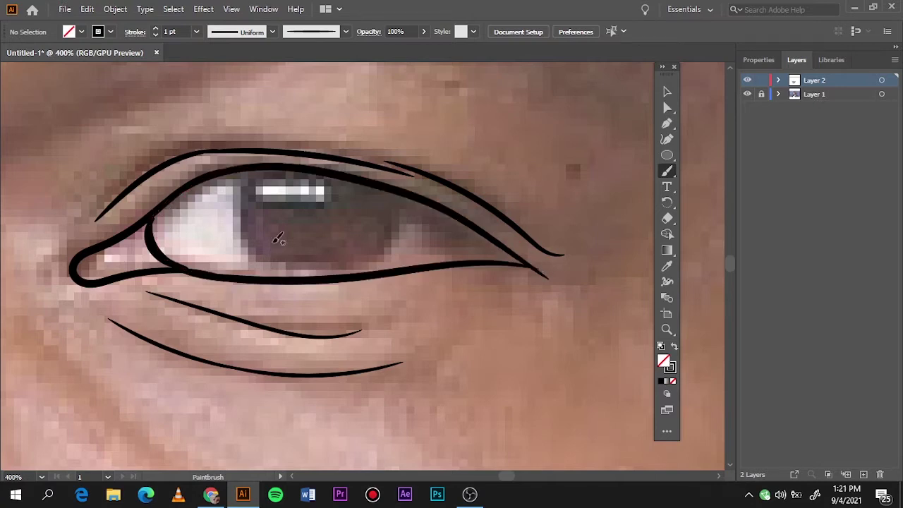
pyautogui.moveTo(236, 206); pyautogui.dragTo(353, 272)
# Step: Check the line work without the photo, then trace the lower lip and upper lip outlines
pyautogui.hotkey('ctrl', '0')
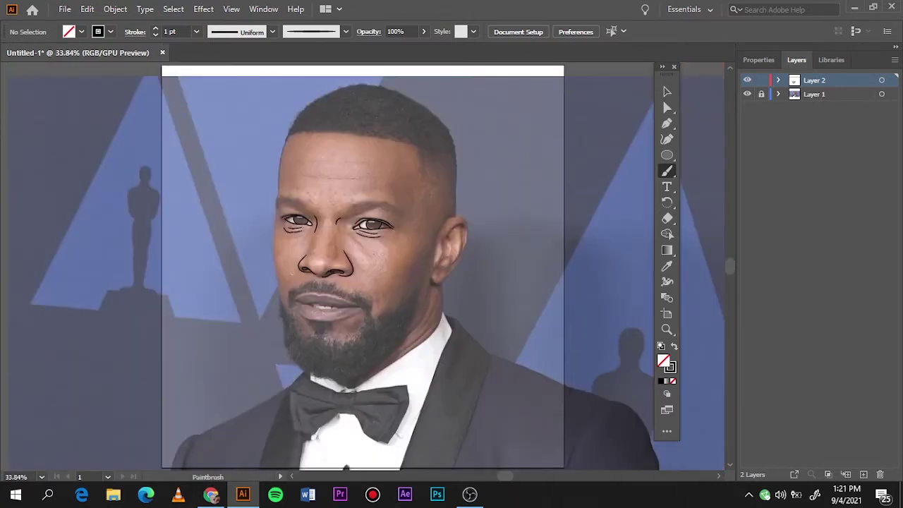
pyautogui.click(747, 95)
pyautogui.click(747, 95)
pyautogui.scroll(5, 325, 311)
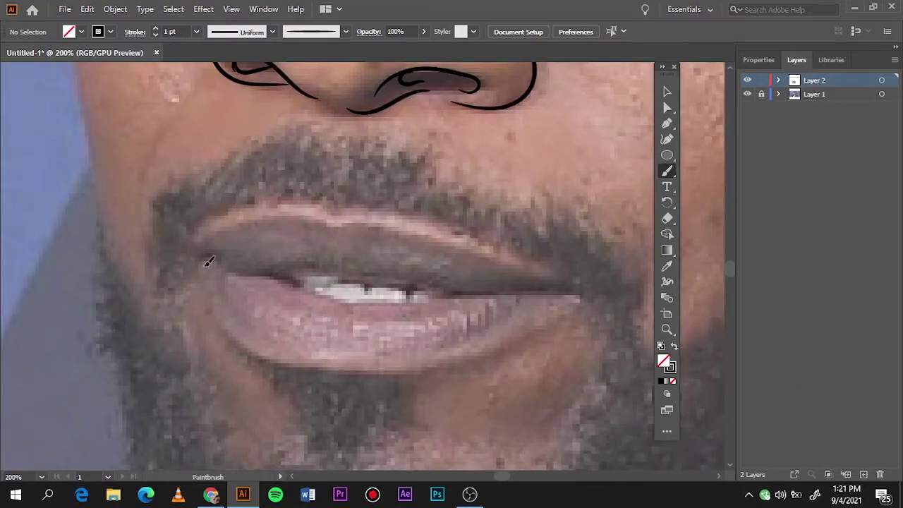
pyautogui.moveTo(570, 296); pyautogui.dragTo(577, 287)
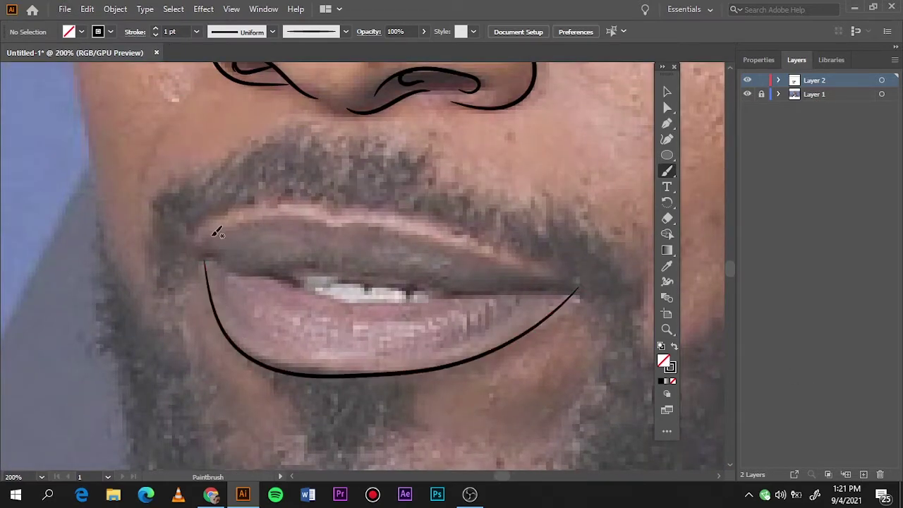
pyautogui.moveTo(300, 209); pyautogui.dragTo(346, 212)
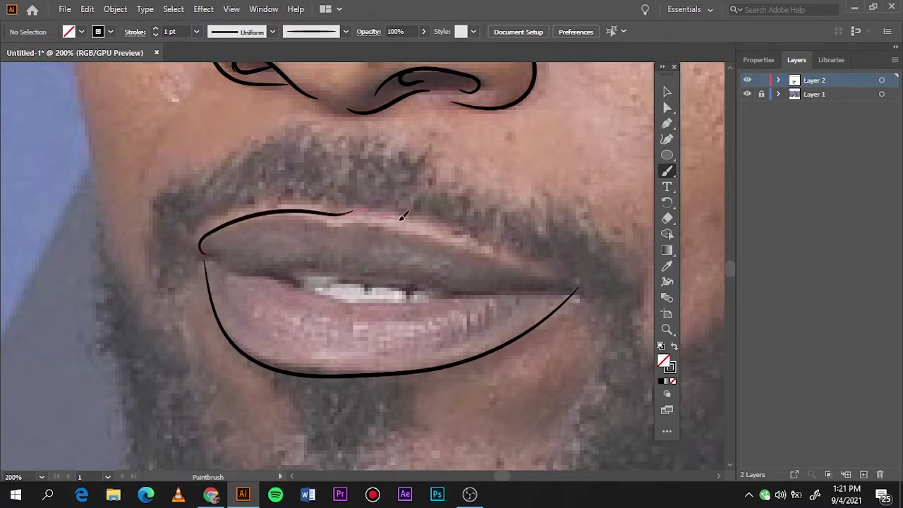
pyautogui.moveTo(573, 280); pyautogui.dragTo(578, 286)
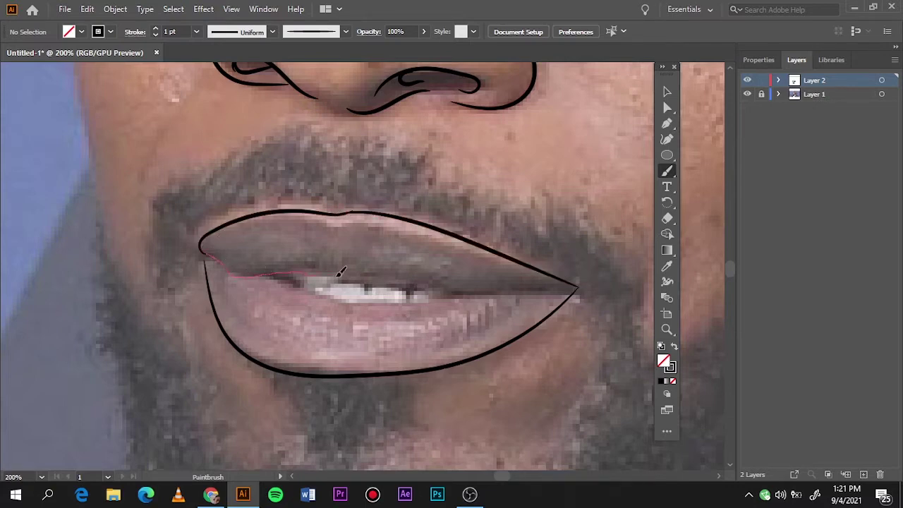
# Step: Draw the line between the lips and the lower edge of the upper lip
pyautogui.moveTo(341, 272); pyautogui.dragTo(341, 273)
pyautogui.hotkey('ctrl', 'z')
pyautogui.hotkey('ctrl', '+')
pyautogui.moveTo(105, 219); pyautogui.dragTo(229, 243)
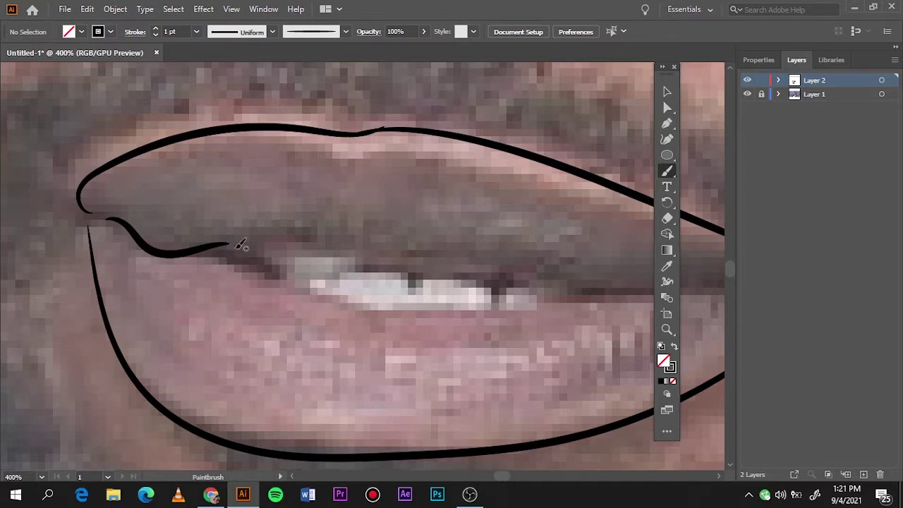
pyautogui.moveTo(345, 236); pyautogui.dragTo(416, 225)
pyautogui.moveTo(644, 283); pyautogui.dragTo(652, 287)
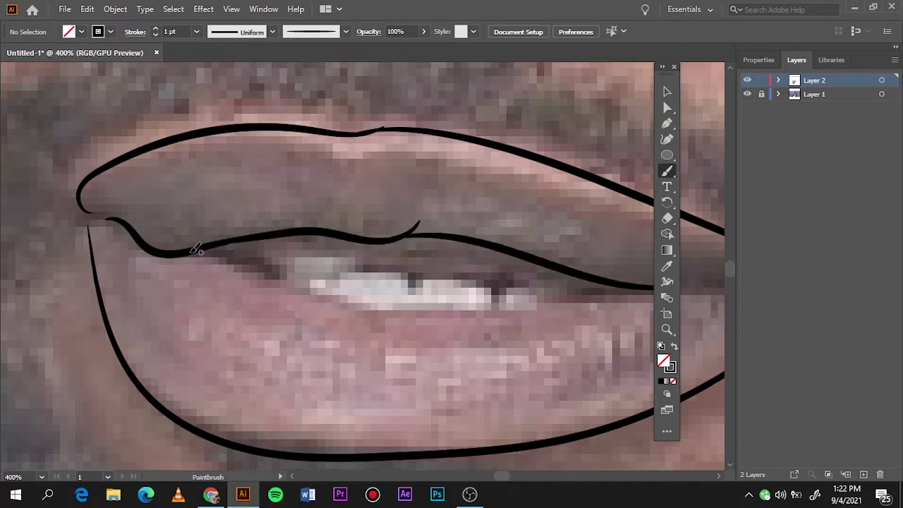
pyautogui.moveTo(477, 307); pyautogui.dragTo(625, 296)
pyautogui.hscroll(3, 586, 310)
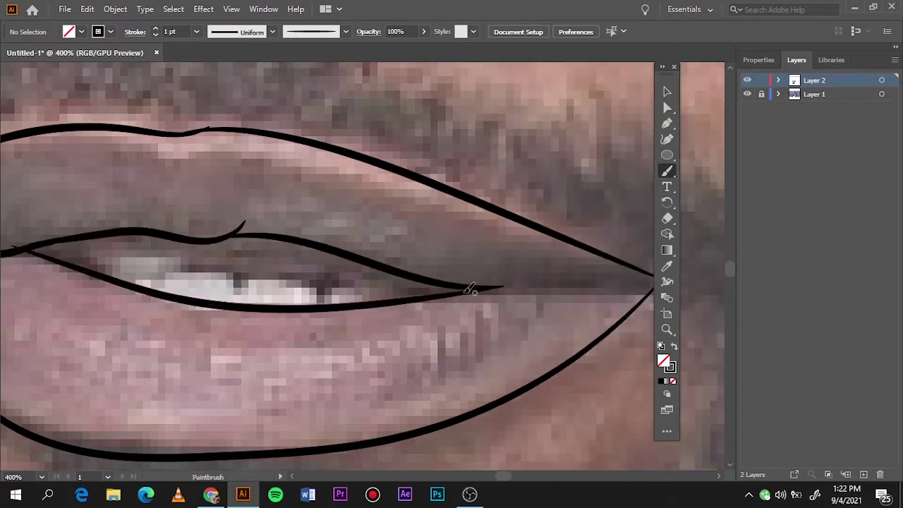
pyautogui.moveTo(470, 289); pyautogui.dragTo(653, 282)
pyautogui.hscroll(1, 600, 299)
# Step: Trace the right lip corner and close the left corner of the mouth outline
pyautogui.moveTo(472, 288); pyautogui.dragTo(589, 270)
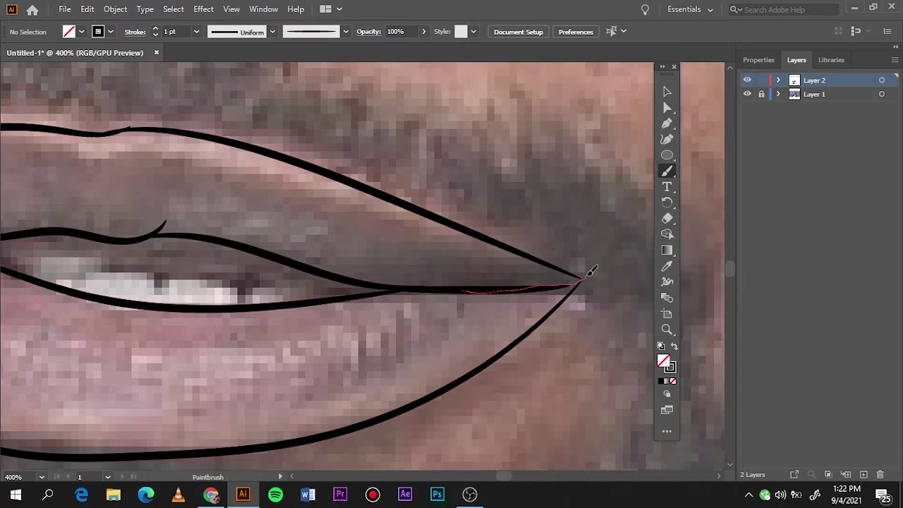
pyautogui.hotkey('ctrl', '0')
pyautogui.scroll(2, 292, 298)
pyautogui.scroll(3, 292, 298)
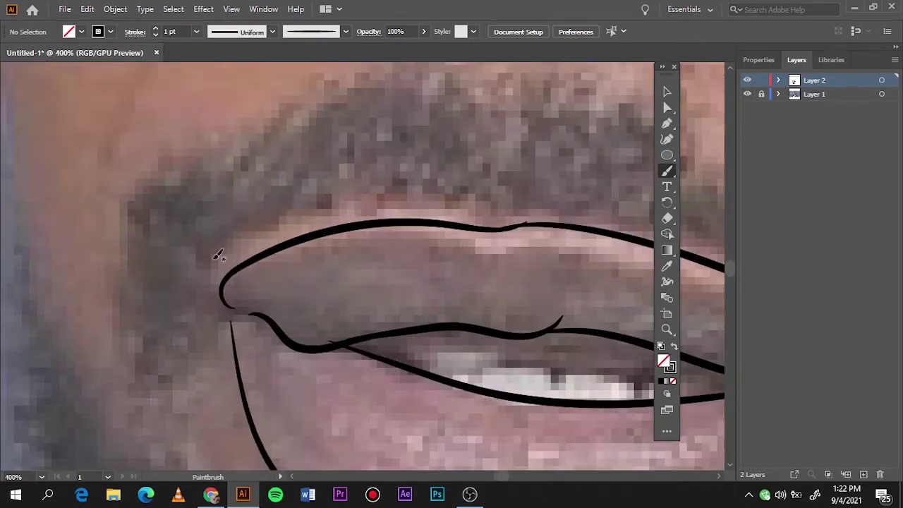
pyautogui.moveTo(242, 362); pyautogui.dragTo(240, 369)
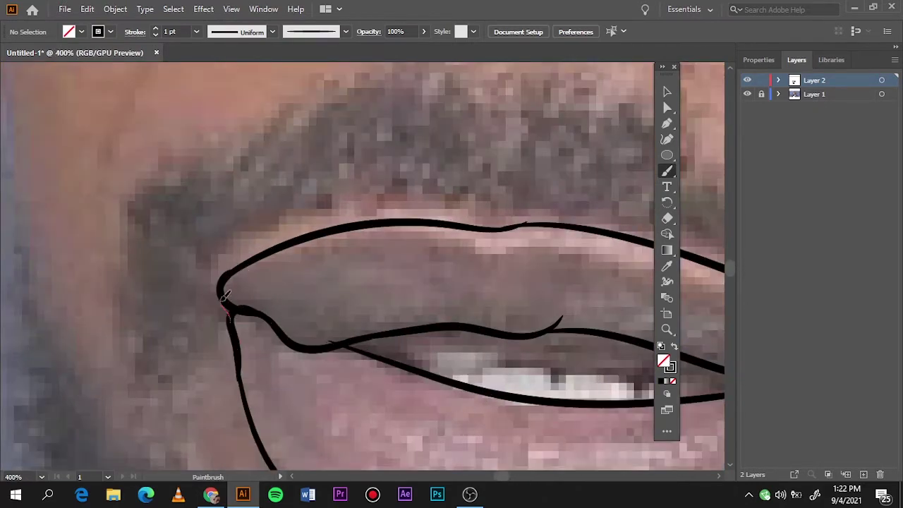
# Step: With the Pencil tool, draw black filled shapes along the lip line and inside the nostril
pyautogui.hotkey('ctrl', '0')
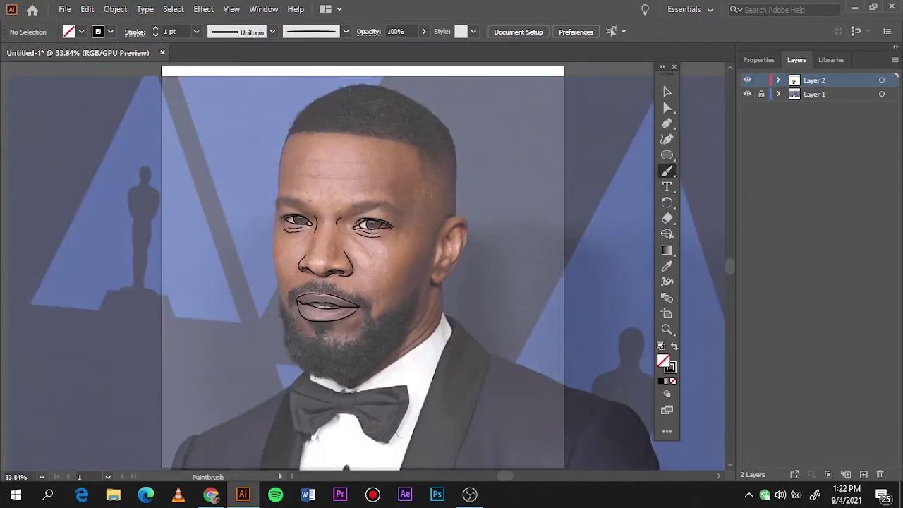
pyautogui.click(747, 94)
pyautogui.click(748, 94)
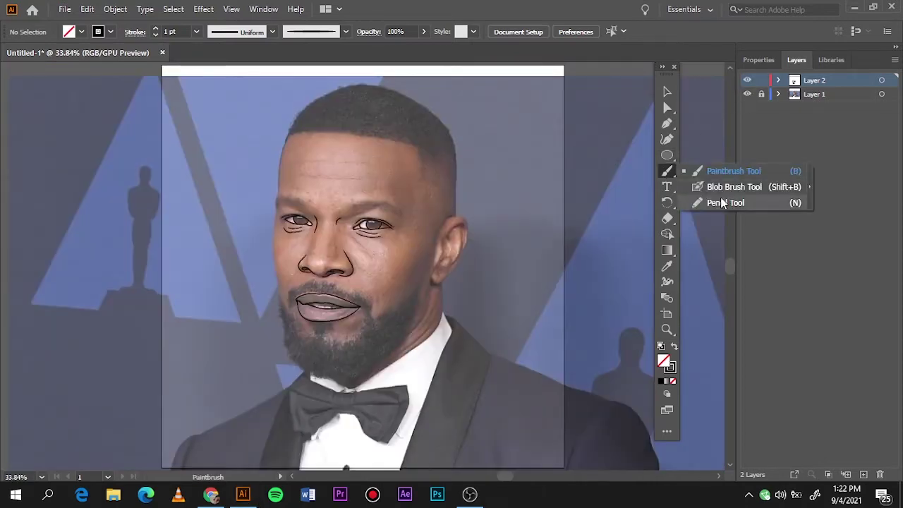
pyautogui.moveTo(666, 171); pyautogui.dragTo(719, 199)
pyautogui.scroll(5, 421, 304)
pyautogui.scroll(3, 374, 245)
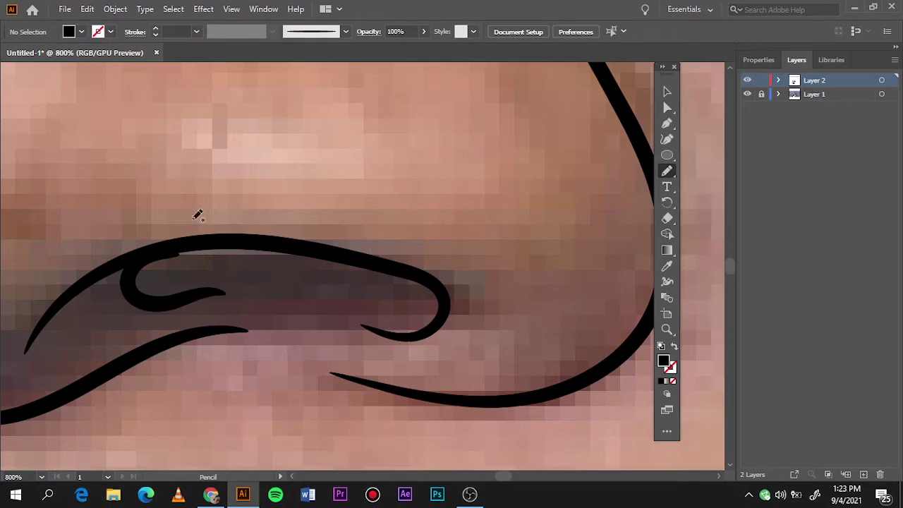
pyautogui.moveTo(196, 235)
pyautogui.mouseDown()
pyautogui.moveTo(148, 299)
pyautogui.moveTo(378, 322)
pyautogui.moveTo(294, 238)
pyautogui.moveTo(201, 239)
pyautogui.mouseUp()
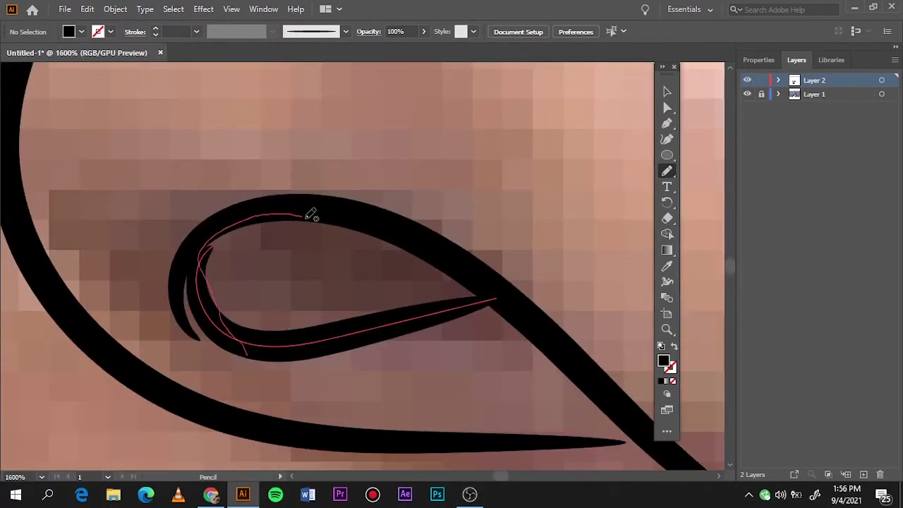
pyautogui.moveTo(185, 191); pyautogui.dragTo(353, 322)
# Step: Fill the upper part of the iris and the outer eye corner black
pyautogui.scroll(-3, 282, 279)
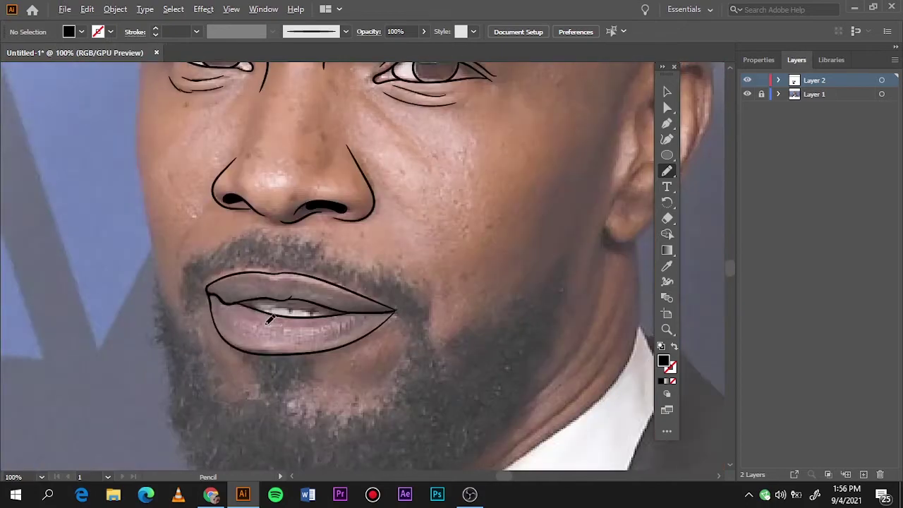
pyautogui.scroll(5, 279, 280)
pyautogui.scroll(-5, 279, 280)
pyautogui.scroll(3, 293, 277)
pyautogui.scroll(3, 292, 277)
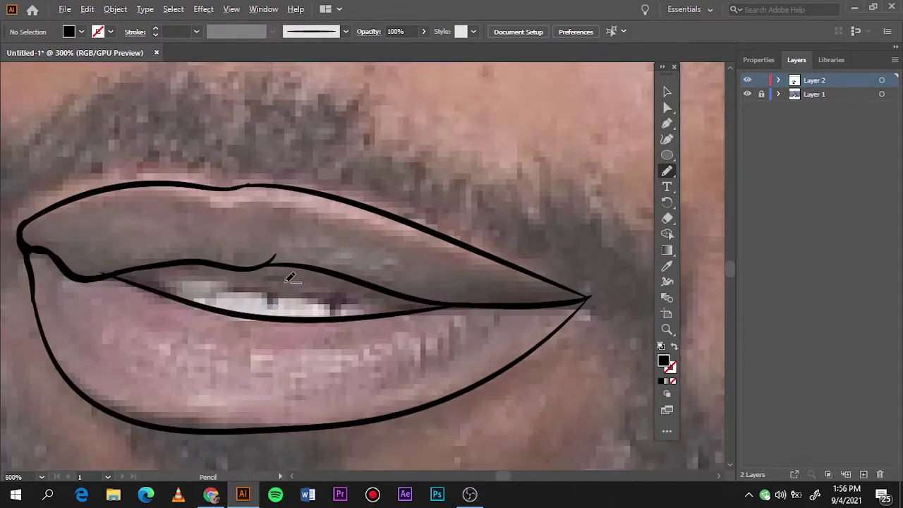
pyautogui.scroll(-5, 292, 277)
pyautogui.scroll(6, 361, 189)
pyautogui.moveTo(161, 289)
pyautogui.mouseDown()
pyautogui.moveTo(150, 219)
pyautogui.moveTo(183, 151)
pyautogui.mouseUp()
pyautogui.moveTo(401, 268)
pyautogui.mouseDown()
pyautogui.moveTo(541, 299)
pyautogui.moveTo(373, 205)
pyautogui.moveTo(401, 266)
pyautogui.mouseUp()
# Step: Fill the other eye's iris and upper lid area black
pyautogui.hotkey('ctrl', '0')
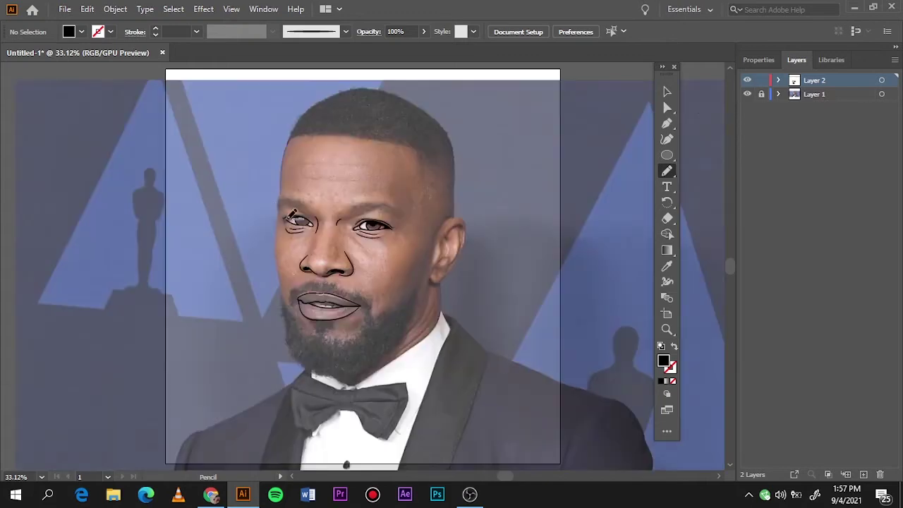
pyautogui.scroll(9, 287, 222)
pyautogui.moveTo(435, 293)
pyautogui.mouseDown()
pyautogui.moveTo(566, 264)
pyautogui.moveTo(614, 310)
pyautogui.moveTo(536, 186)
pyautogui.moveTo(283, 256)
pyautogui.moveTo(427, 165)
pyautogui.mouseUp()
pyautogui.moveTo(363, 190)
pyautogui.mouseDown()
pyautogui.moveTo(455, 162)
pyautogui.moveTo(258, 212)
pyautogui.mouseUp()
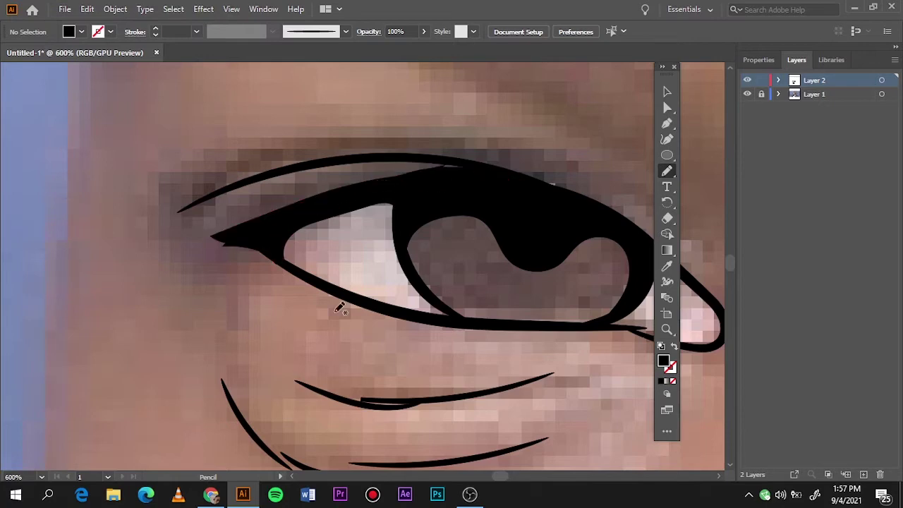
# Step: Check the fills without the photo, then darken the left mouth corner and lower mouth opening
pyautogui.hotkey('ctrl', '0')
pyautogui.click(747, 93)
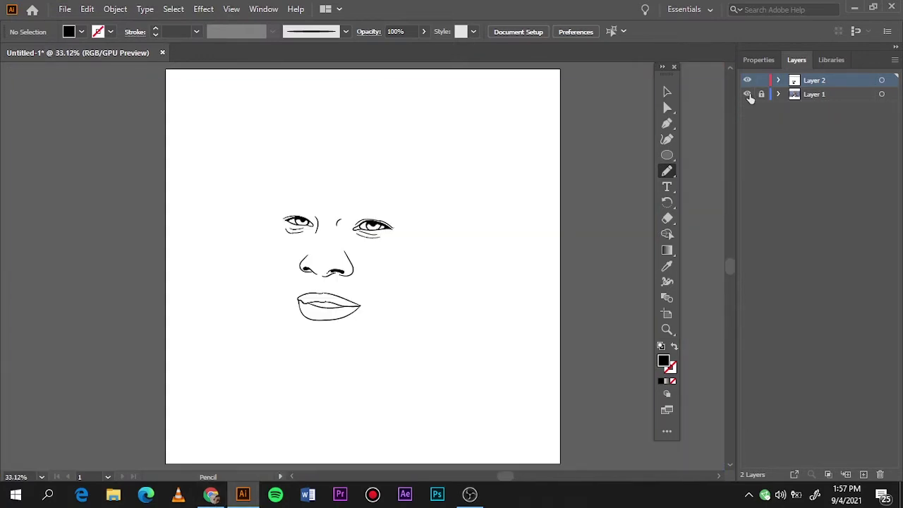
pyautogui.click(746, 94)
pyautogui.click(747, 95)
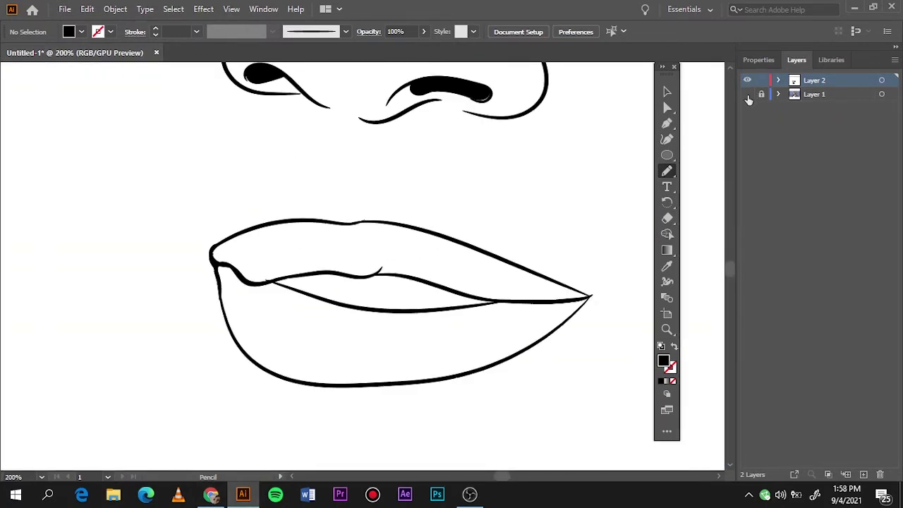
pyautogui.click(746, 94)
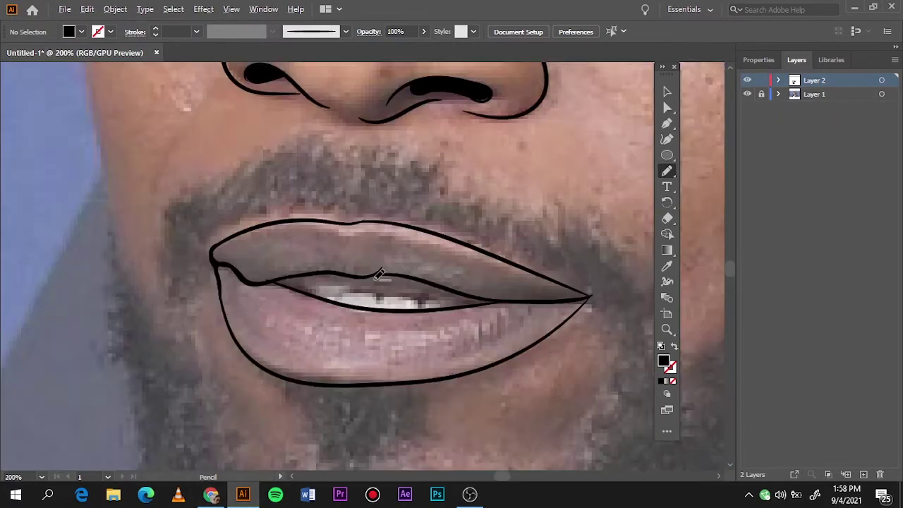
pyautogui.hotkey('ctrl', '+')
pyautogui.hotkey('ctrl', '+')
pyautogui.hotkey('ctrl', '+')
pyautogui.moveTo(177, 260)
pyautogui.mouseDown()
pyautogui.moveTo(197, 295)
pyautogui.moveTo(109, 296)
pyautogui.moveTo(178, 258)
pyautogui.mouseUp()
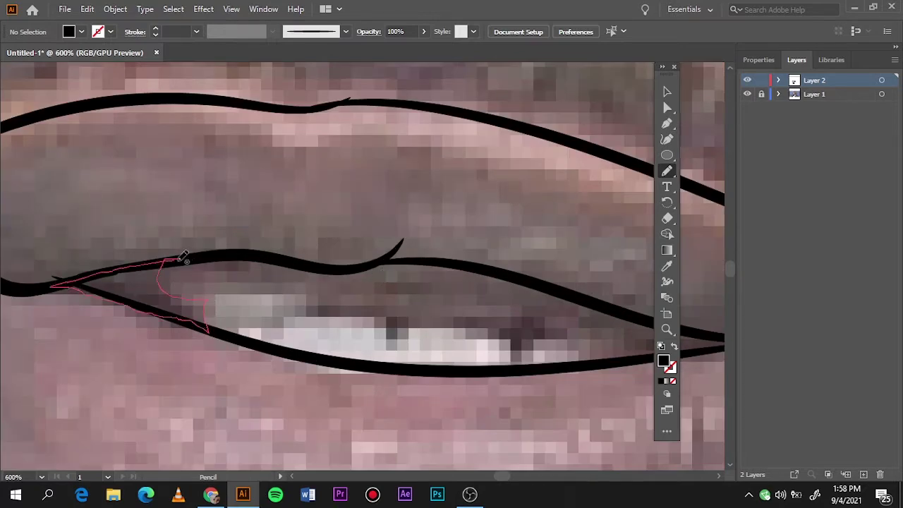
pyautogui.moveTo(308, 281)
pyautogui.mouseDown()
pyautogui.moveTo(518, 360)
pyautogui.moveTo(572, 329)
pyautogui.moveTo(310, 292)
pyautogui.mouseUp()
# Step: Fit the artboard in view and toggle the reference photo off and on to review the tracing
pyautogui.hotkey('ctrl', '0')
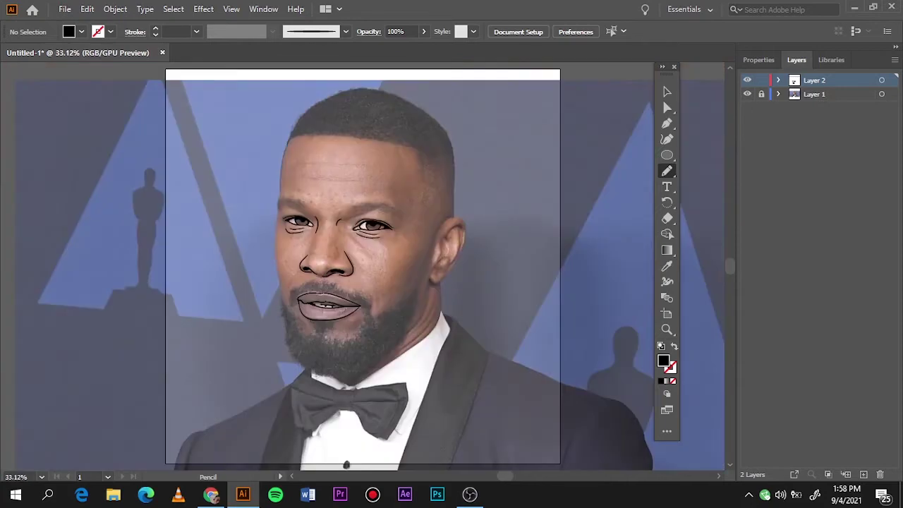
pyautogui.click(749, 95)
pyautogui.click(748, 94)
pyautogui.scroll(5, 303, 204)
pyautogui.scroll(-3, 442, 222)
# Step: Set up the Paintbrush with a black stroke, no fill, and 0.25 pt weight
pyautogui.press('b')
pyautogui.scroll(1, 376, 213)
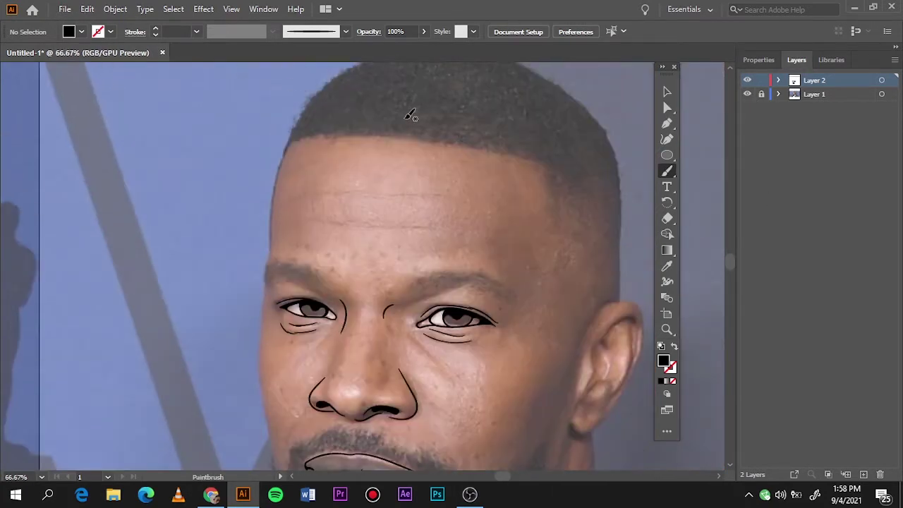
pyautogui.hotkey('shift', 'x')
pyautogui.click(196, 31)
pyautogui.click(209, 61)
pyautogui.scroll(-2, 353, 211)
pyautogui.scroll(2, 363, 185)
pyautogui.scroll(1, 363, 185)
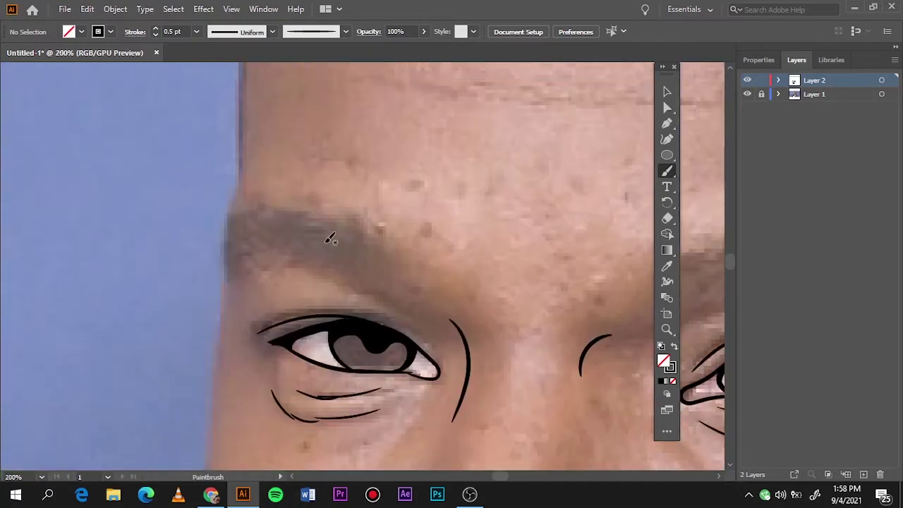
pyautogui.click(196, 32)
pyautogui.click(204, 60)
# Step: Sketch hair strokes along the top, outer end and lower edge of the left eyebrow
pyautogui.moveTo(364, 231)
pyautogui.mouseDown()
pyautogui.moveTo(402, 266)
pyautogui.moveTo(348, 238)
pyautogui.mouseUp()
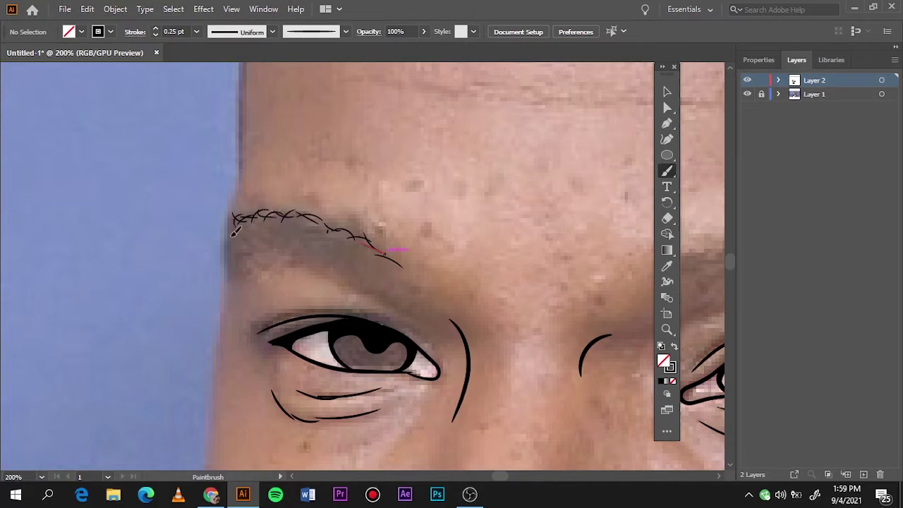
pyautogui.moveTo(236, 223)
pyautogui.mouseDown()
pyautogui.moveTo(240, 259)
pyautogui.moveTo(293, 247)
pyautogui.moveTo(372, 277)
pyautogui.mouseUp()
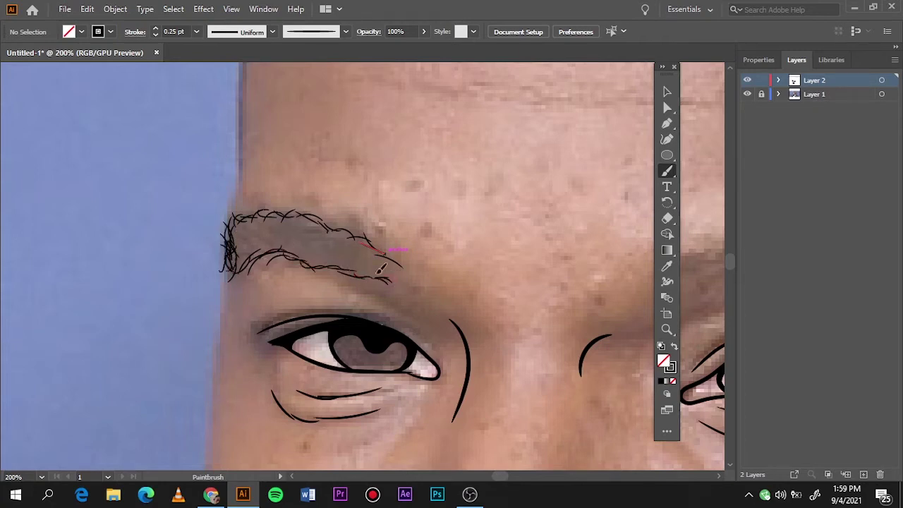
pyautogui.moveTo(381, 268); pyautogui.dragTo(363, 247)
pyautogui.scroll(-6, 374, 233)
pyautogui.scroll(5, 390, 204)
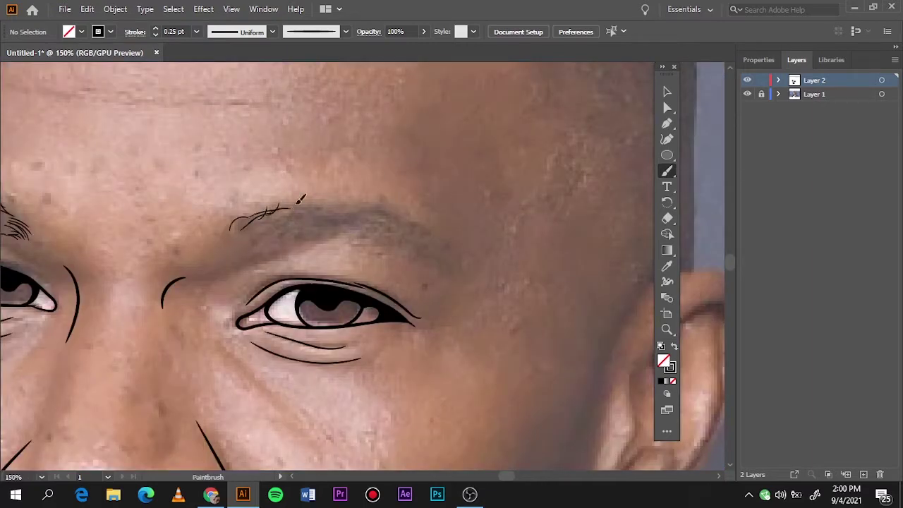
# Step: Sketch the right eyebrow's top, outer tip and lower edge with hair strokes
pyautogui.moveTo(297, 204); pyautogui.dragTo(346, 197)
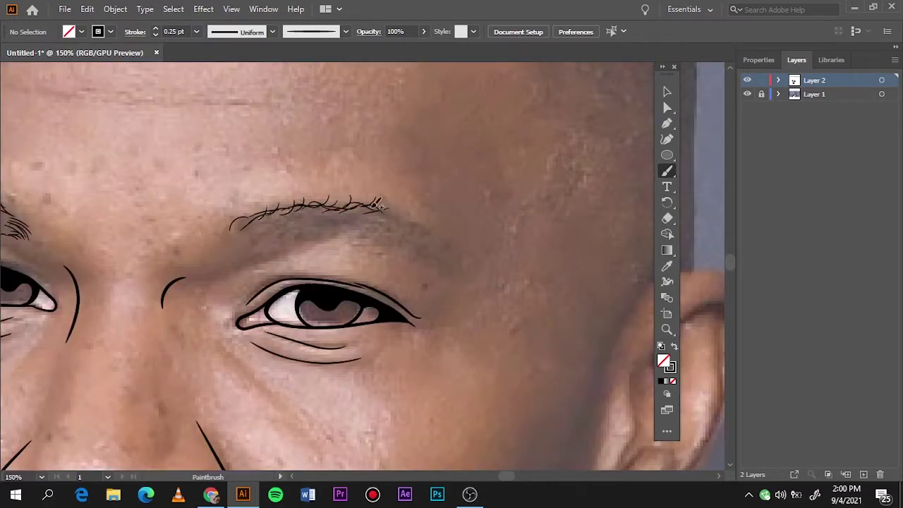
pyautogui.moveTo(440, 225); pyautogui.dragTo(460, 256)
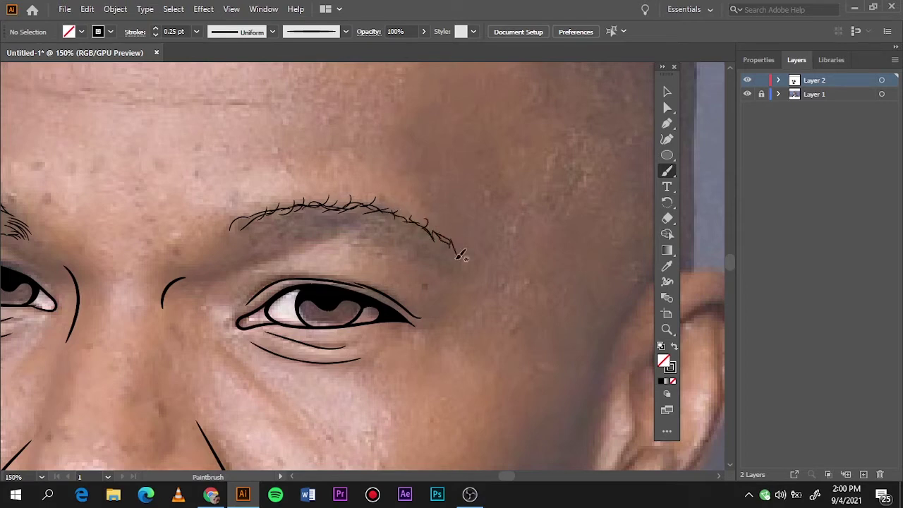
pyautogui.moveTo(256, 237)
pyautogui.mouseDown()
pyautogui.moveTo(314, 234)
pyautogui.moveTo(402, 251)
pyautogui.mouseUp()
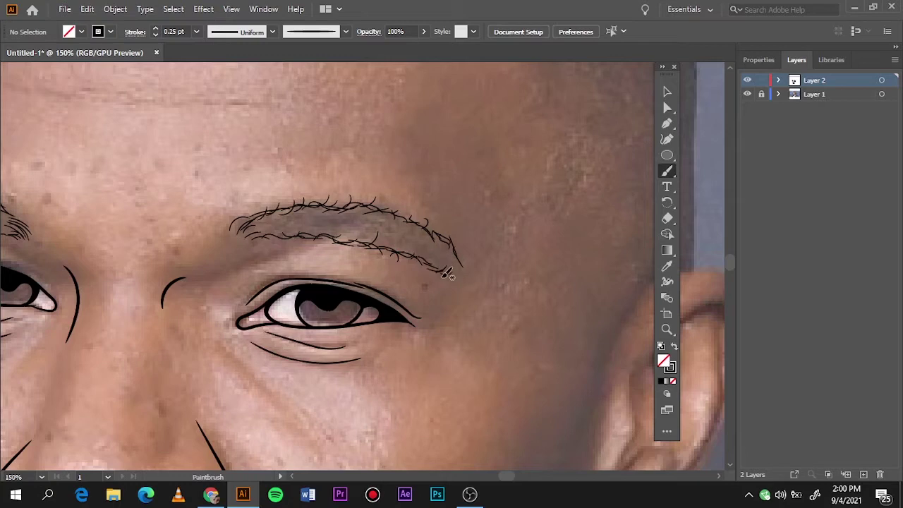
pyautogui.moveTo(446, 273)
pyautogui.mouseDown()
pyautogui.moveTo(457, 252)
pyautogui.moveTo(467, 280)
pyautogui.mouseUp()
pyautogui.scroll(-5, 467, 267)
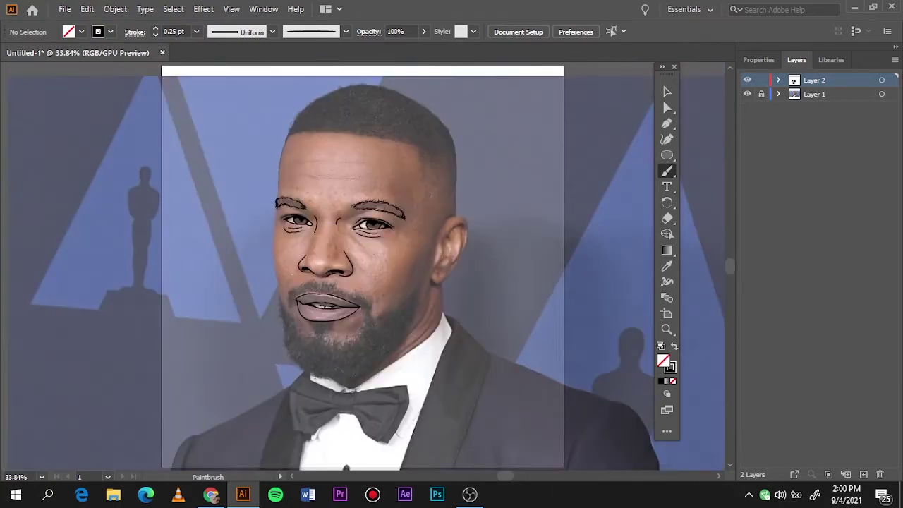
pyautogui.scroll(2, 339, 275)
pyautogui.scroll(3, 333, 260)
# Step: Set the stroke weight to 1 pt and trace the outline of the head's side
pyautogui.scroll(-3, 332, 260)
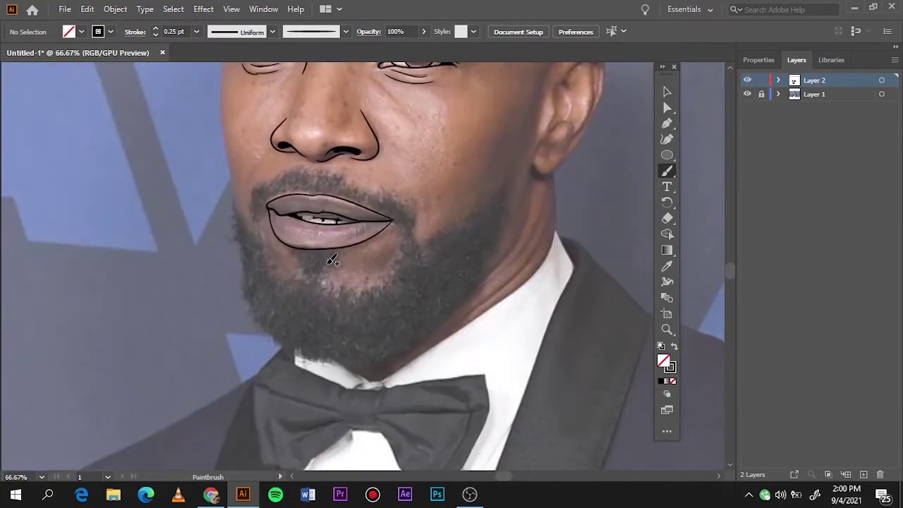
pyautogui.click(196, 31)
pyautogui.click(212, 78)
pyautogui.scroll(3, 505, 221)
pyautogui.scroll(1, 505, 220)
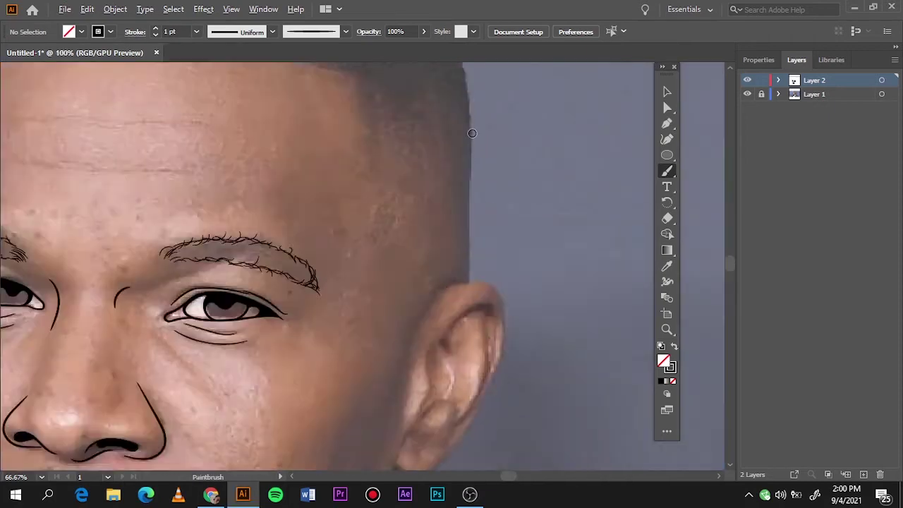
pyautogui.scroll(1, 473, 132)
pyautogui.moveTo(467, 125); pyautogui.dragTo(473, 203)
pyautogui.moveTo(473, 331); pyautogui.dragTo(472, 419)
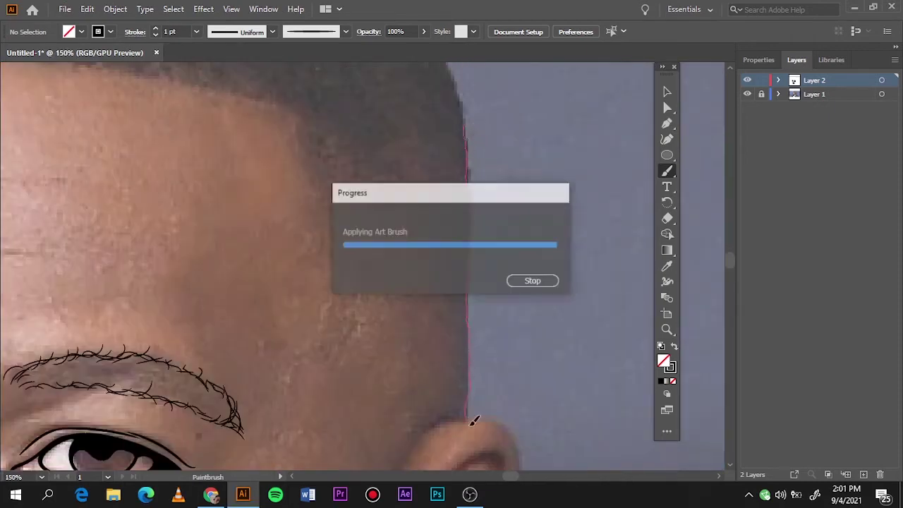
pyautogui.scroll(-4, 588, 373)
# Step: Trace the ear's top curve, outer edge and inner folds, redrawing the first top curve
pyautogui.moveTo(436, 174); pyautogui.dragTo(465, 168)
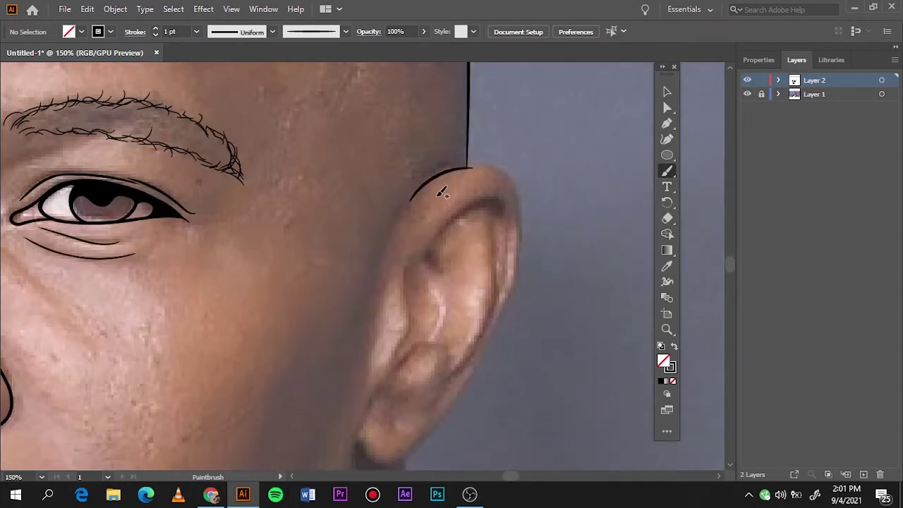
pyautogui.hotkey('ctrl', 'z')
pyautogui.scroll(1, 358, 185)
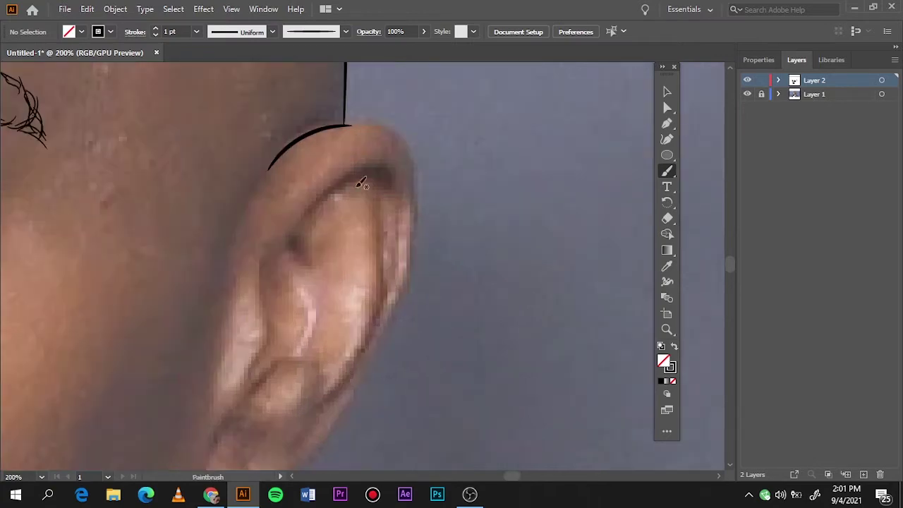
pyautogui.moveTo(303, 162); pyautogui.dragTo(363, 125)
pyautogui.moveTo(370, 353); pyautogui.dragTo(335, 422)
pyautogui.moveTo(243, 400); pyautogui.dragTo(279, 250)
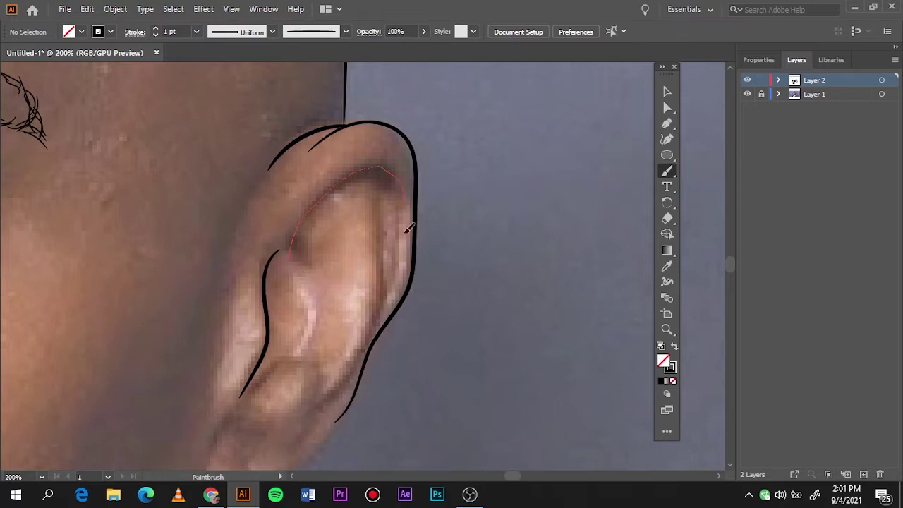
pyautogui.moveTo(406, 230); pyautogui.dragTo(406, 231)
pyautogui.moveTo(383, 180); pyautogui.dragTo(317, 406)
pyautogui.moveTo(406, 240); pyautogui.dragTo(379, 316)
pyautogui.moveTo(304, 257); pyautogui.dragTo(310, 351)
pyautogui.scroll(-3, 310, 295)
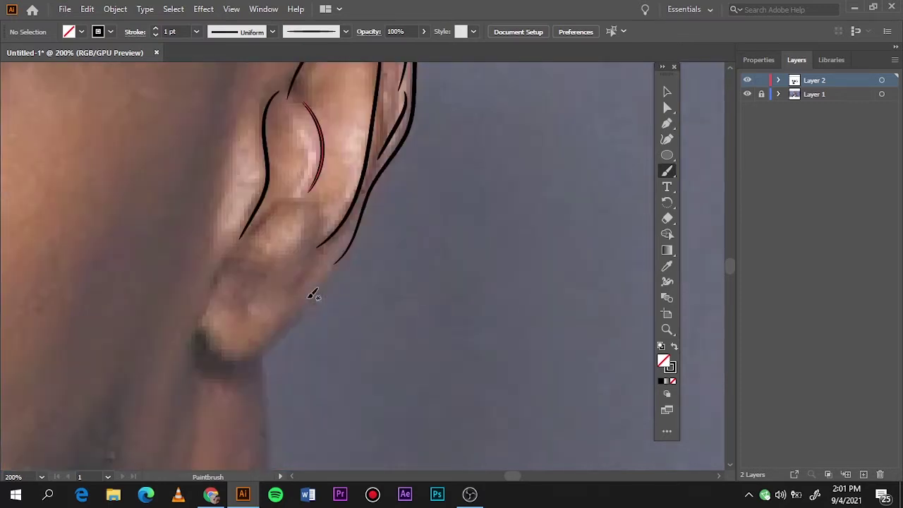
# Step: Trace the ear's lower outline and earlobe, then a wavy crease down the neck
pyautogui.moveTo(266, 215); pyautogui.dragTo(268, 212)
pyautogui.moveTo(201, 321); pyautogui.dragTo(331, 282)
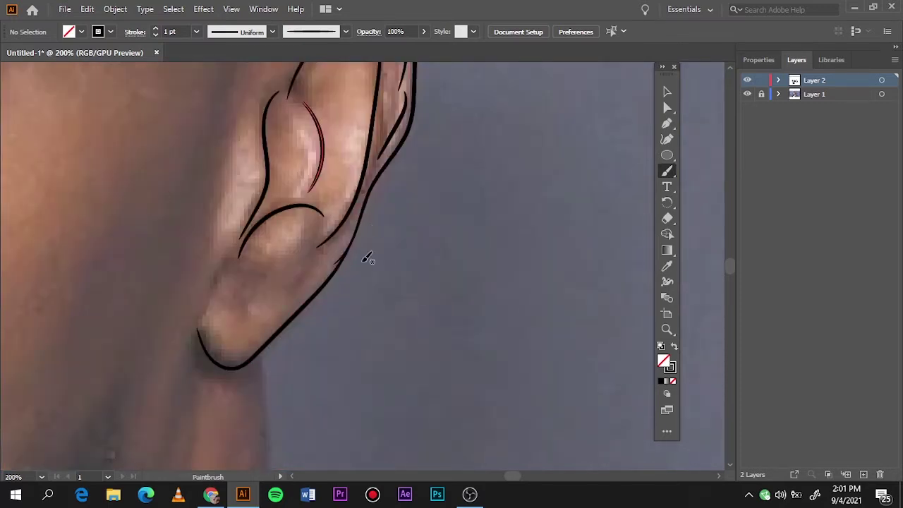
pyautogui.hotkey('ctrl', '0')
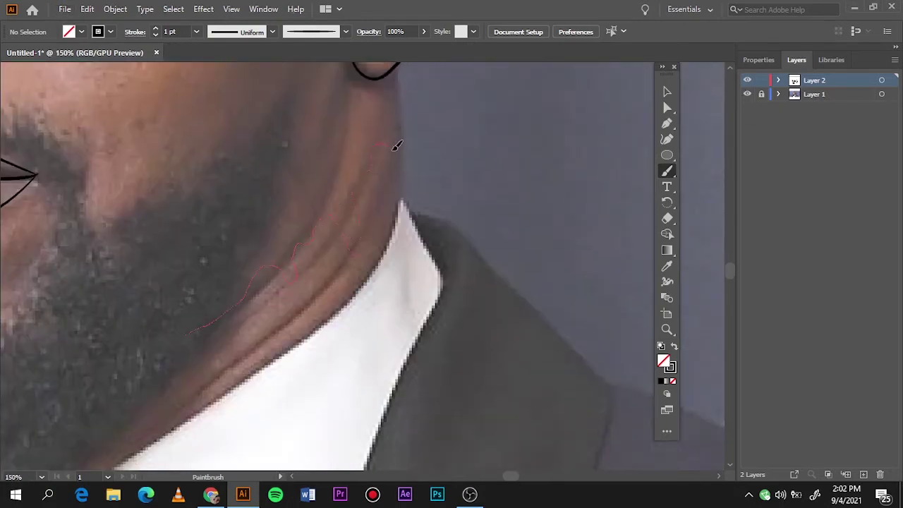
pyautogui.moveTo(402, 68); pyautogui.dragTo(402, 68)
pyautogui.hotkey('ctrl', '0')
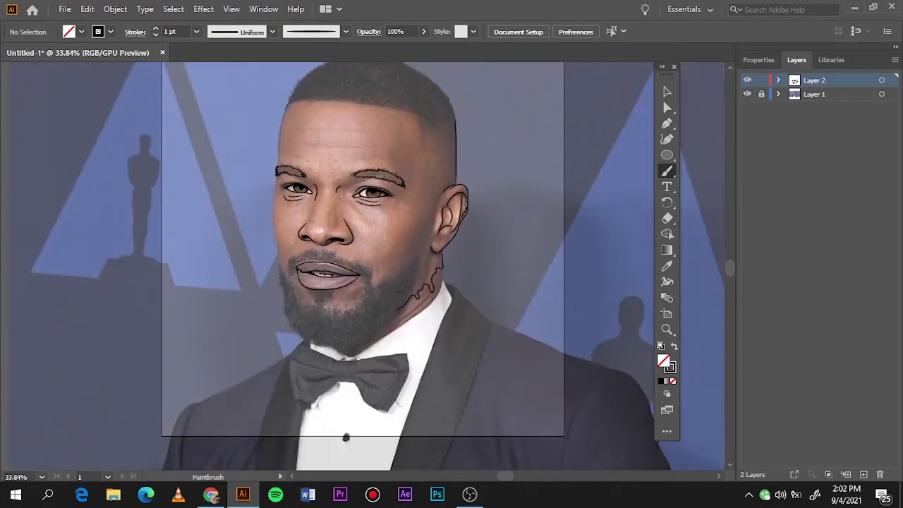
# Step: After checking the line art without the photo, draw crease lines along the left cheek
pyautogui.click(747, 94)
pyautogui.click(747, 93)
pyautogui.scroll(3, 289, 245)
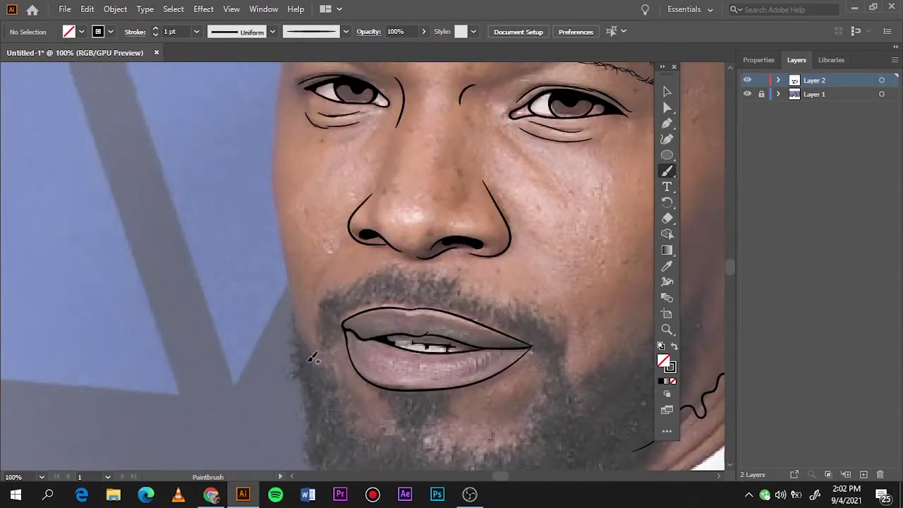
pyautogui.moveTo(288, 95); pyautogui.dragTo(288, 95)
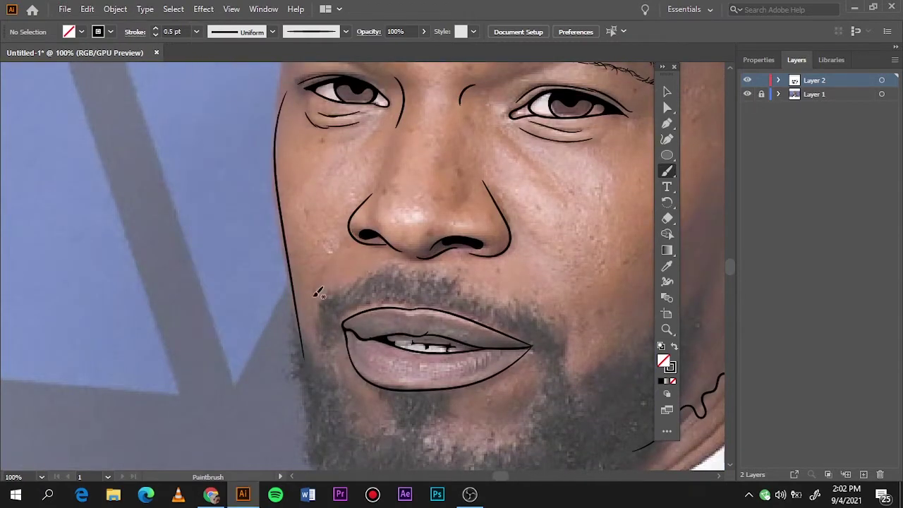
pyautogui.moveTo(314, 299); pyautogui.dragTo(339, 242)
pyautogui.moveTo(546, 255); pyautogui.dragTo(564, 289)
pyautogui.scroll(5, 261, 282)
# Step: At 1 pt weight, redraw the left face outline from the jaw up to the forehead
pyautogui.click(196, 32)
pyautogui.click(205, 93)
pyautogui.scroll(-3, 348, 382)
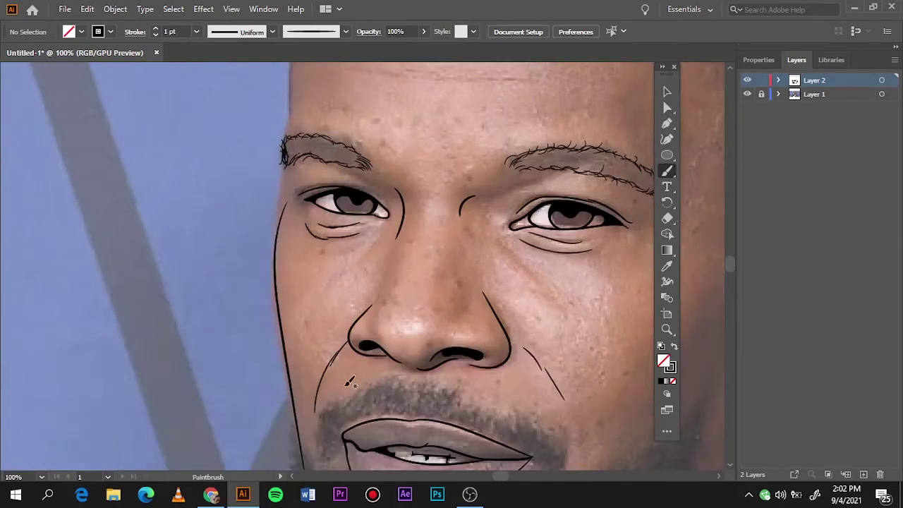
pyautogui.hotkey('ctrl', 'z')
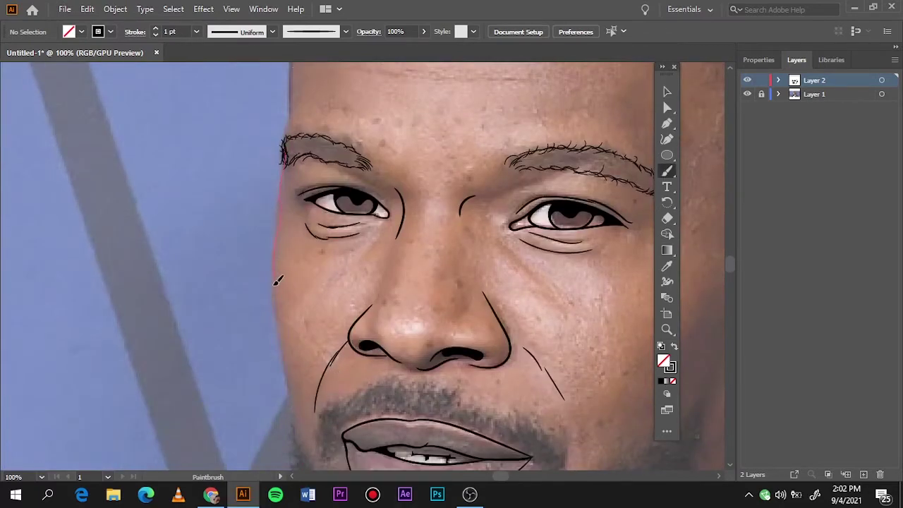
pyautogui.moveTo(289, 392); pyautogui.dragTo(295, 418)
pyautogui.scroll(5, 282, 319)
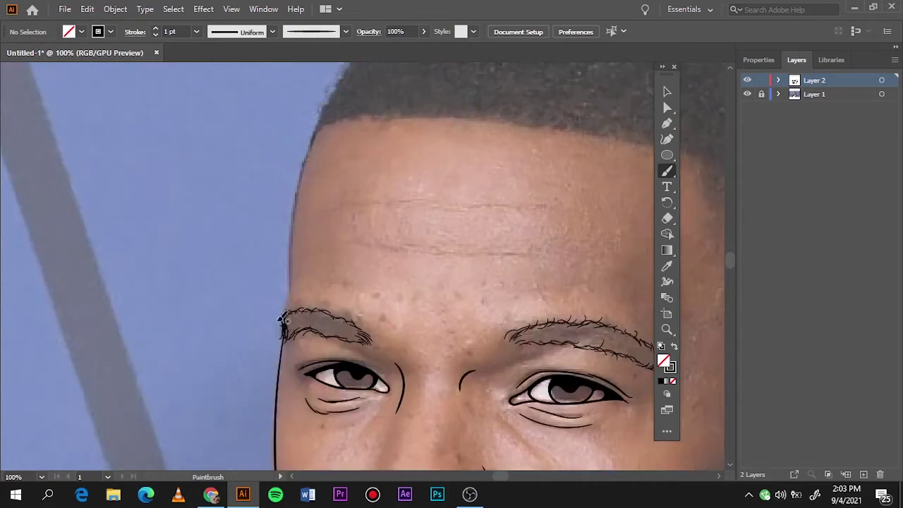
pyautogui.moveTo(290, 291); pyautogui.dragTo(291, 268)
# Step: Add two parallel crease strokes along the neck
pyautogui.scroll(5, 431, 341)
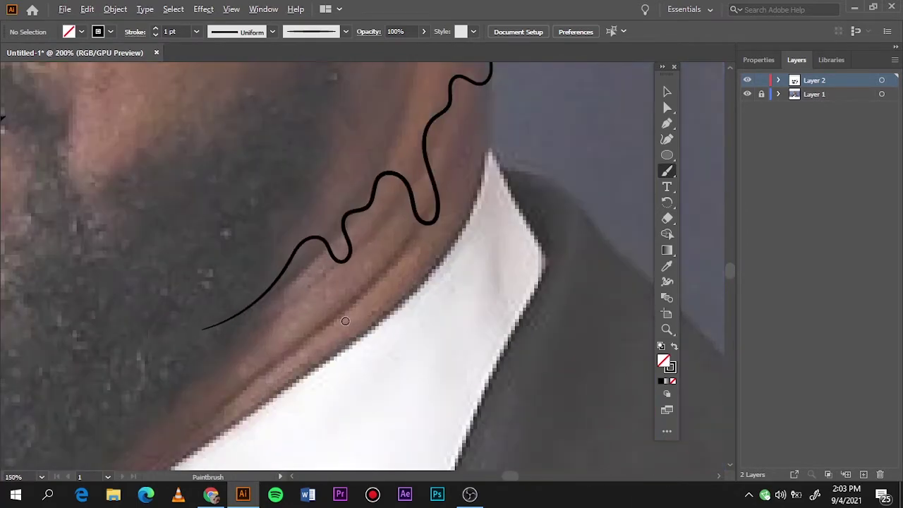
pyautogui.moveTo(262, 299); pyautogui.dragTo(353, 242)
pyautogui.moveTo(409, 176); pyautogui.dragTo(412, 176)
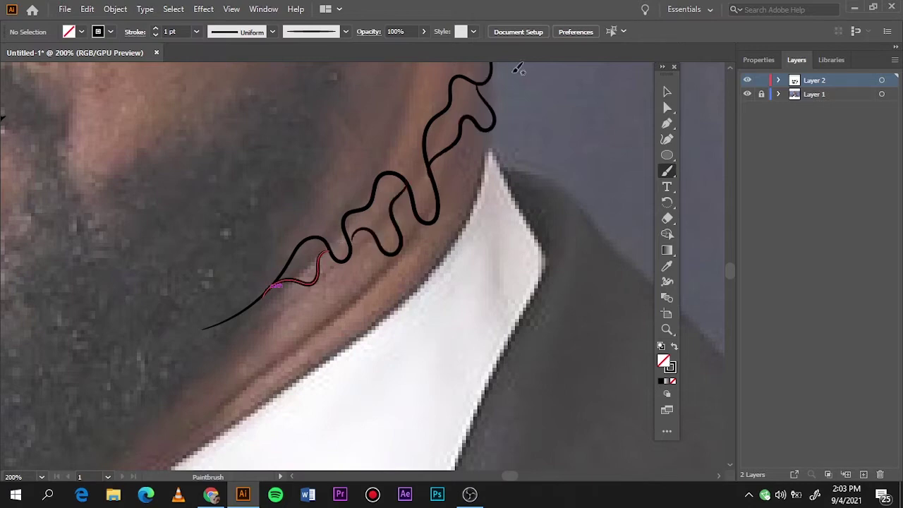
pyautogui.hotkey('ctrl', '0')
# Step: Pencil-trace the first eyebrow's edges and swap fill and stroke so it fills black
pyautogui.press('n')
pyautogui.scroll(10, 291, 200)
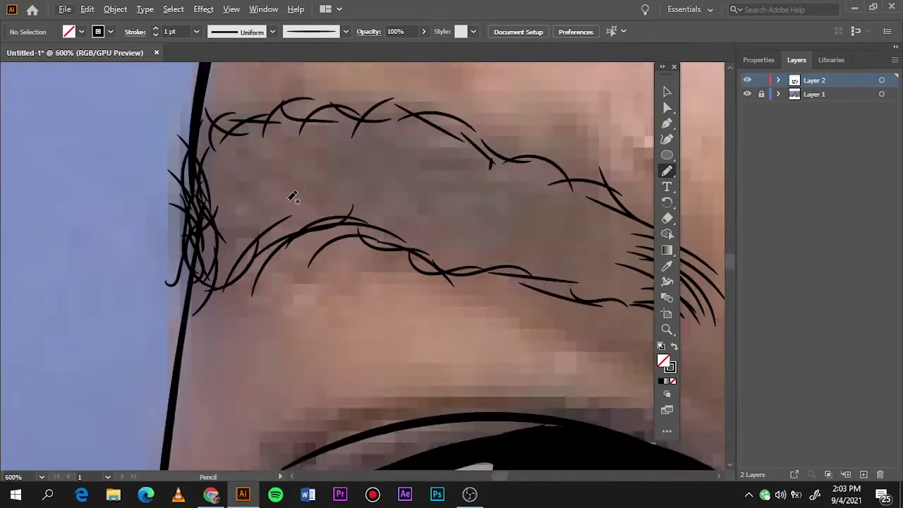
pyautogui.moveTo(131, 364); pyautogui.dragTo(621, 353)
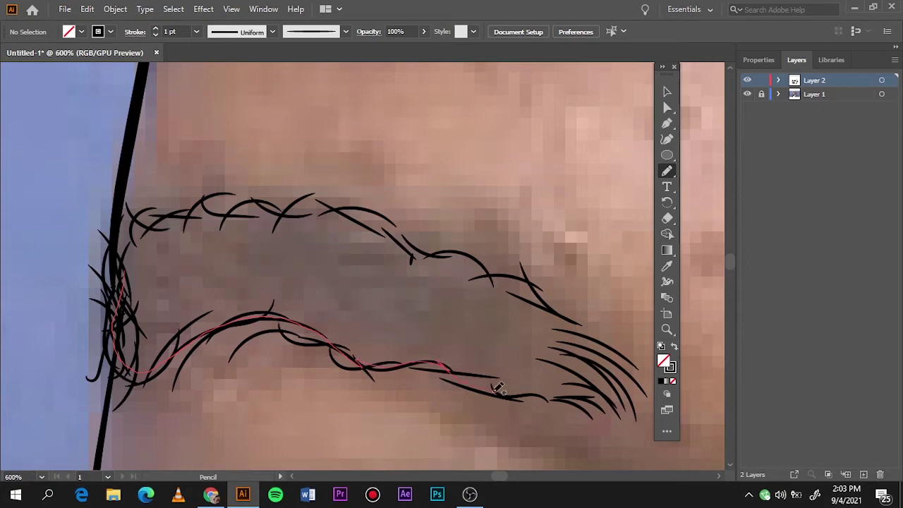
pyautogui.moveTo(317, 211); pyautogui.dragTo(123, 272)
pyautogui.press('v')
pyautogui.click(319, 213)
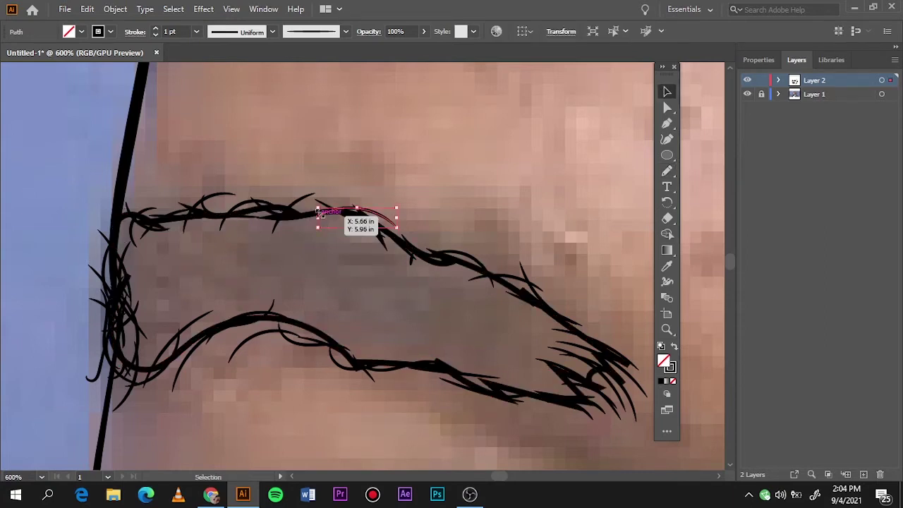
pyautogui.hotkey('ctrl', 'a')
pyautogui.click(674, 346)
pyautogui.hotkey('ctrl', 'shift', 'a')
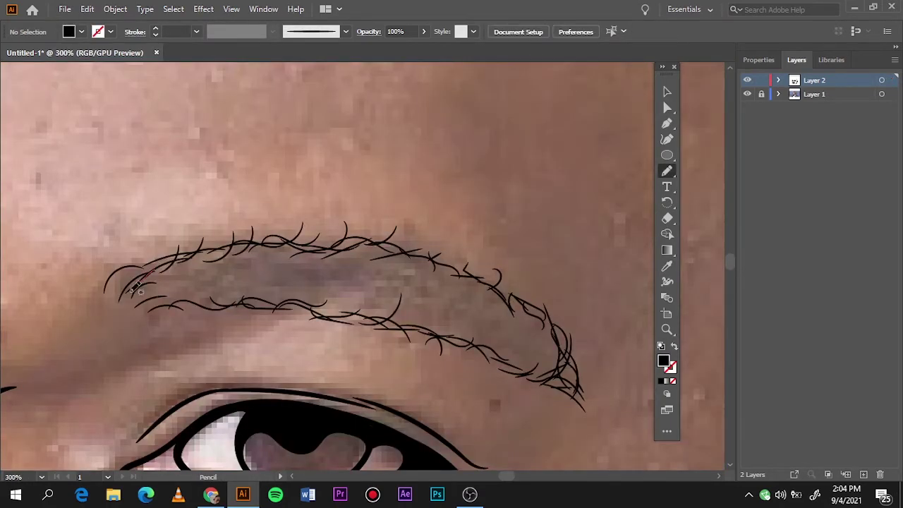
# Step: Pencil-trace the other eyebrow's lower edge, top edge and right tail as a closed black shape
pyautogui.moveTo(134, 289); pyautogui.dragTo(330, 313)
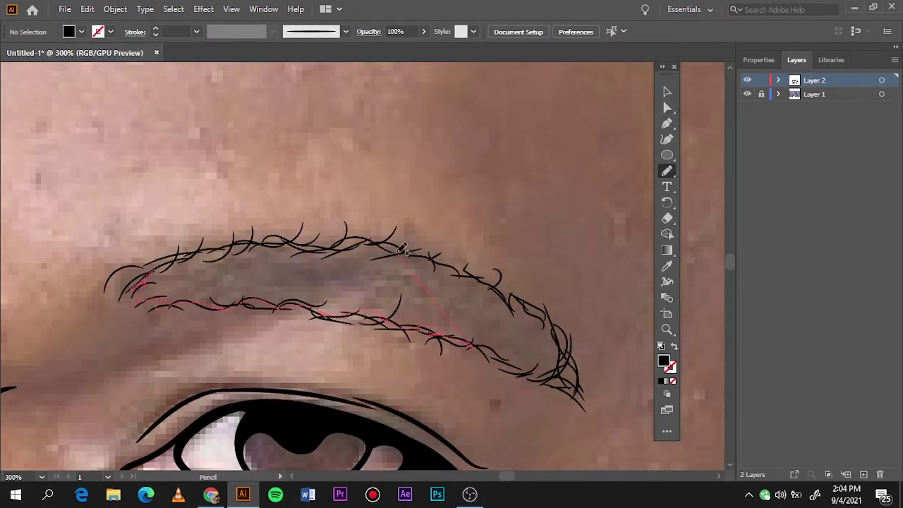
pyautogui.moveTo(402, 248); pyautogui.dragTo(141, 281)
pyautogui.moveTo(272, 252)
pyautogui.mouseDown()
pyautogui.moveTo(454, 264)
pyautogui.moveTo(537, 315)
pyautogui.moveTo(571, 365)
pyautogui.moveTo(332, 254)
pyautogui.mouseUp()
pyautogui.moveTo(439, 274); pyautogui.dragTo(486, 279)
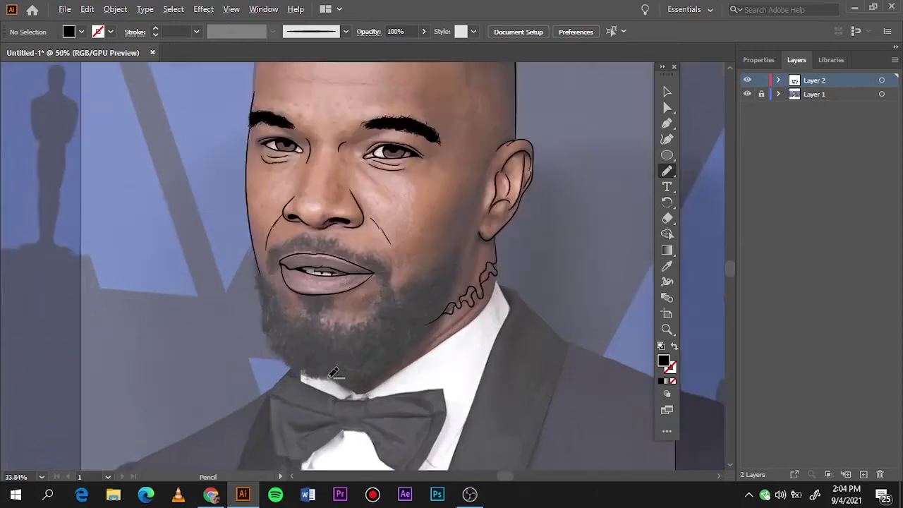
# Step: Trace a closed black beard shape around the chin up to the lip line
pyautogui.scroll(3, 266, 312)
pyautogui.moveTo(245, 224)
pyautogui.mouseDown()
pyautogui.moveTo(276, 397)
pyautogui.moveTo(313, 282)
pyautogui.moveTo(297, 223)
pyautogui.moveTo(244, 163)
pyautogui.mouseUp()
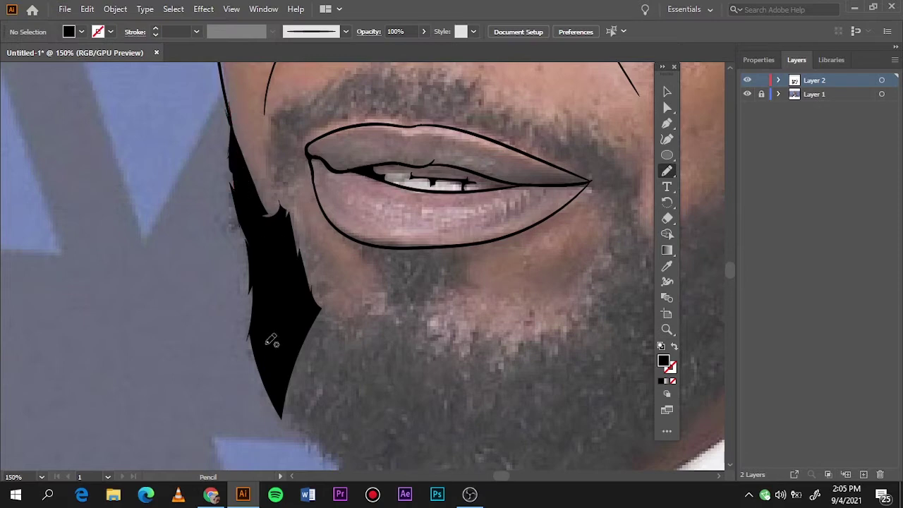
pyautogui.scroll(-2, 344, 277)
pyautogui.hscroll(4, 343, 277)
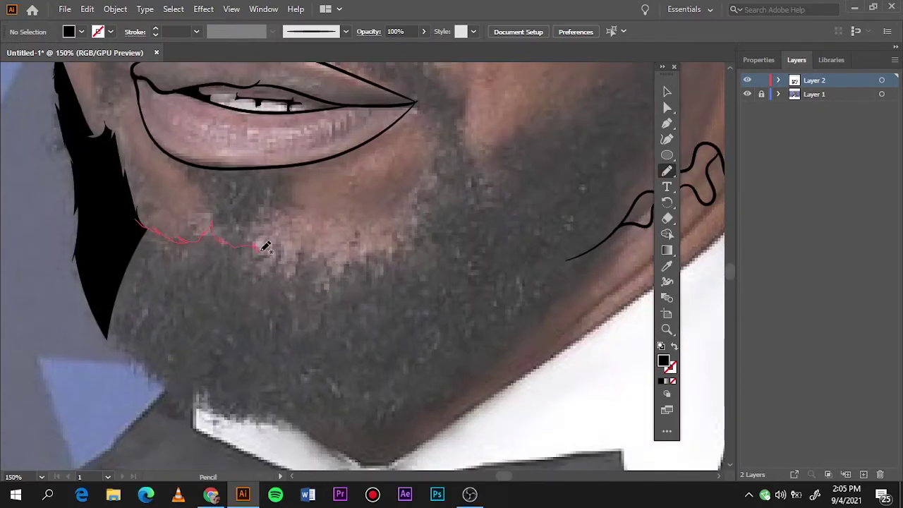
pyautogui.moveTo(266, 247)
pyautogui.mouseDown()
pyautogui.moveTo(313, 407)
pyautogui.moveTo(262, 419)
pyautogui.moveTo(191, 397)
pyautogui.moveTo(137, 358)
pyautogui.moveTo(120, 205)
pyautogui.mouseUp()
pyautogui.moveTo(171, 156); pyautogui.dragTo(210, 198)
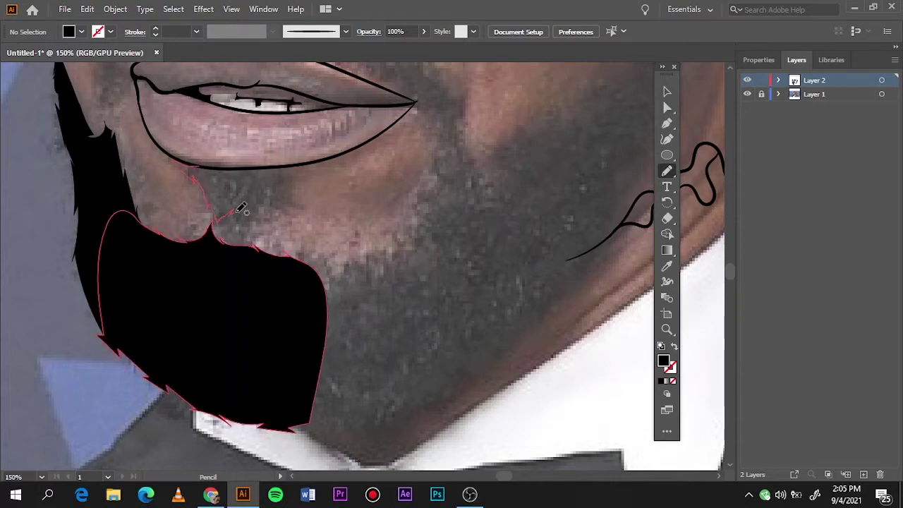
pyautogui.moveTo(300, 163); pyautogui.dragTo(177, 161)
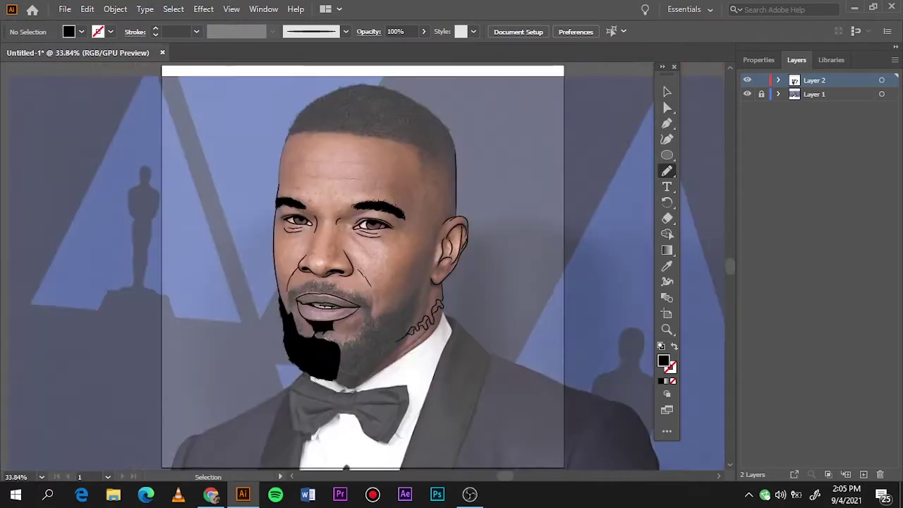
# Step: Trace a closed black beard shape up the cheek and along the jaw
pyautogui.scroll(-3, 332, 296)
pyautogui.scroll(2, 347, 349)
pyautogui.hscroll(-2, 347, 349)
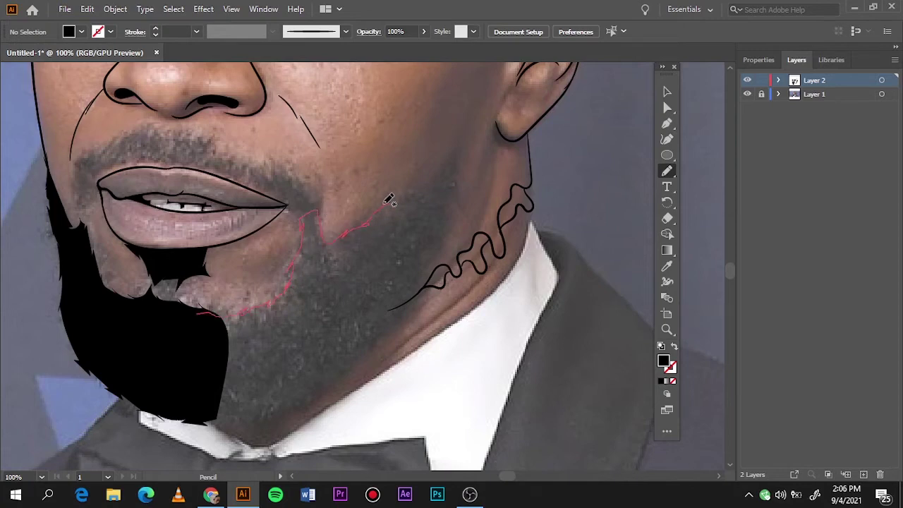
pyautogui.moveTo(389, 199)
pyautogui.mouseDown()
pyautogui.moveTo(467, 173)
pyautogui.moveTo(413, 305)
pyautogui.moveTo(368, 360)
pyautogui.moveTo(319, 398)
pyautogui.mouseUp()
pyautogui.moveTo(270, 420); pyautogui.dragTo(206, 417)
pyautogui.hotkey('ctrl', '0')
# Step: Compare against the photo, undo a stray pencil shape, and return to the Paintbrush
pyautogui.click(749, 94)
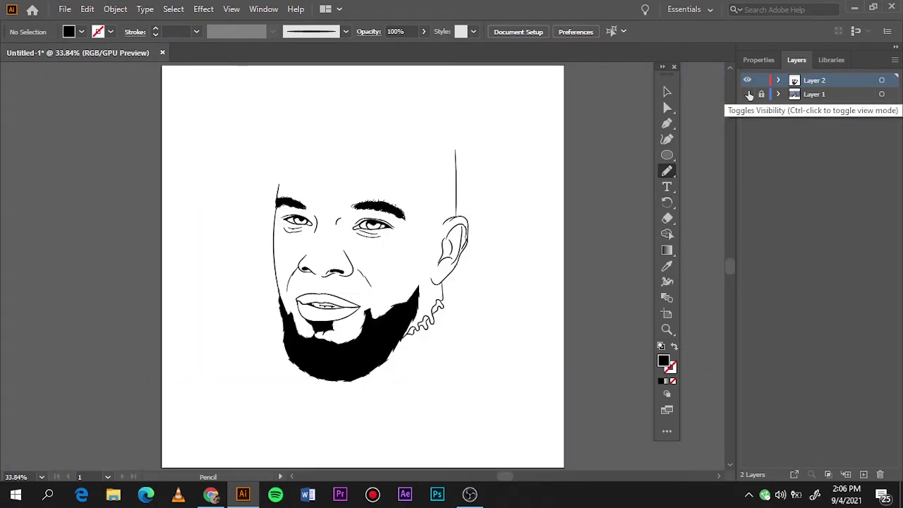
pyautogui.click(749, 94)
pyautogui.scroll(5, 305, 311)
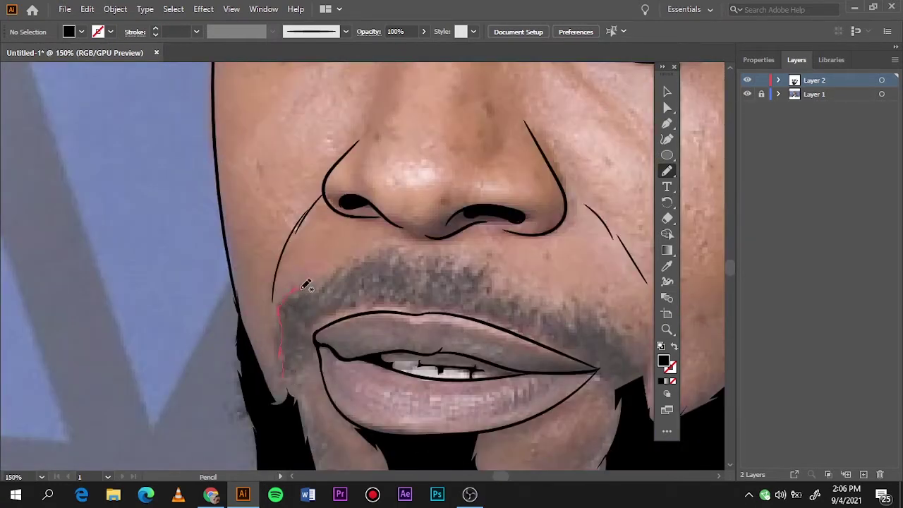
pyautogui.moveTo(309, 322); pyautogui.dragTo(310, 319)
pyautogui.hotkey('ctrl', 'z')
pyautogui.press('b')
# Step: Paint moustache hair strokes across the upper lip and down past the right corner
pyautogui.moveTo(285, 362)
pyautogui.mouseDown()
pyautogui.moveTo(287, 313)
pyautogui.moveTo(352, 276)
pyautogui.mouseUp()
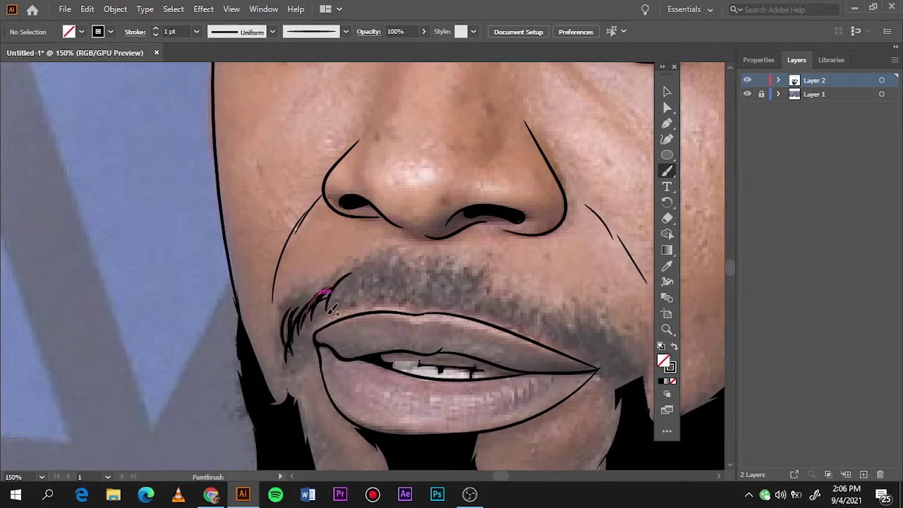
pyautogui.moveTo(330, 317); pyautogui.dragTo(367, 266)
pyautogui.moveTo(345, 302); pyautogui.dragTo(390, 247)
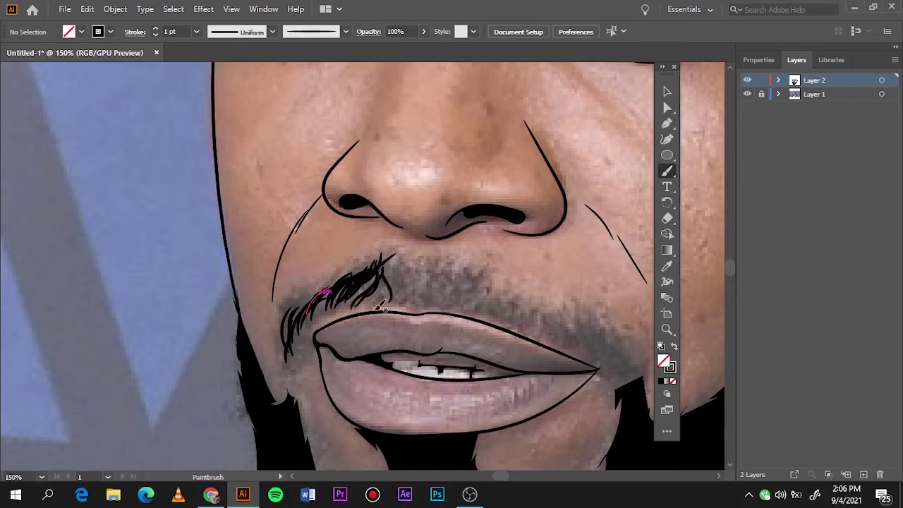
pyautogui.moveTo(381, 310); pyautogui.dragTo(395, 254)
pyautogui.moveTo(413, 304)
pyautogui.mouseDown()
pyautogui.moveTo(422, 267)
pyautogui.moveTo(432, 274)
pyautogui.moveTo(439, 256)
pyautogui.moveTo(450, 304)
pyautogui.moveTo(462, 266)
pyautogui.mouseUp()
pyautogui.moveTo(471, 307)
pyautogui.mouseDown()
pyautogui.moveTo(487, 277)
pyautogui.moveTo(523, 324)
pyautogui.moveTo(523, 307)
pyautogui.mouseUp()
pyautogui.moveTo(559, 333)
pyautogui.mouseDown()
pyautogui.moveTo(541, 314)
pyautogui.moveTo(557, 319)
pyautogui.mouseUp()
pyautogui.moveTo(599, 353)
pyautogui.mouseDown()
pyautogui.moveTo(577, 328)
pyautogui.moveTo(600, 337)
pyautogui.mouseUp()
pyautogui.moveTo(625, 375)
pyautogui.mouseDown()
pyautogui.moveTo(609, 349)
pyautogui.moveTo(620, 362)
pyautogui.mouseUp()
# Step: At 0.5 pt, add finer moustache hairs from the left end across to the right end
pyautogui.click(196, 31)
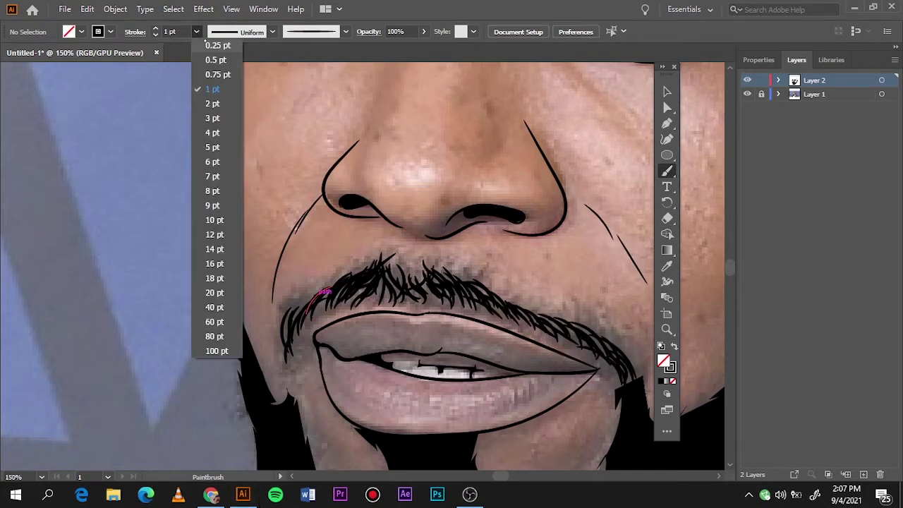
pyautogui.click(215, 60)
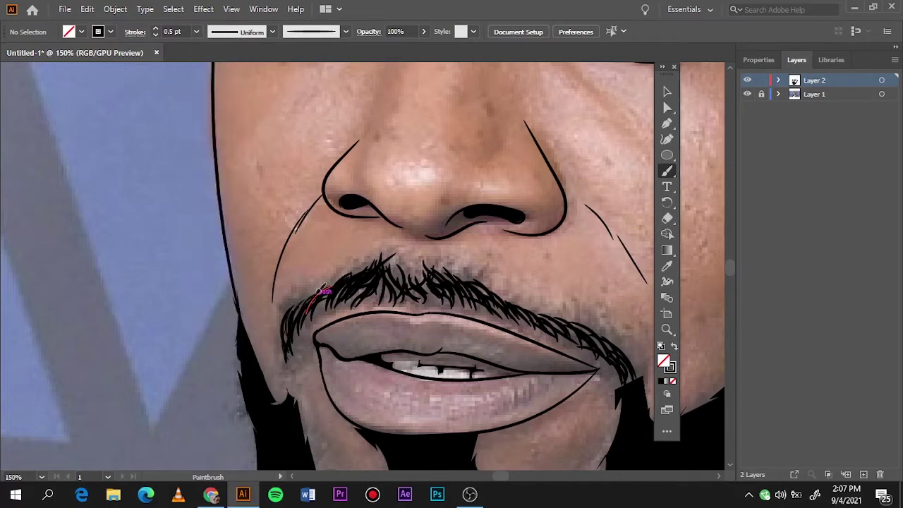
pyautogui.moveTo(318, 290)
pyautogui.mouseDown()
pyautogui.moveTo(306, 332)
pyautogui.moveTo(319, 292)
pyautogui.mouseUp()
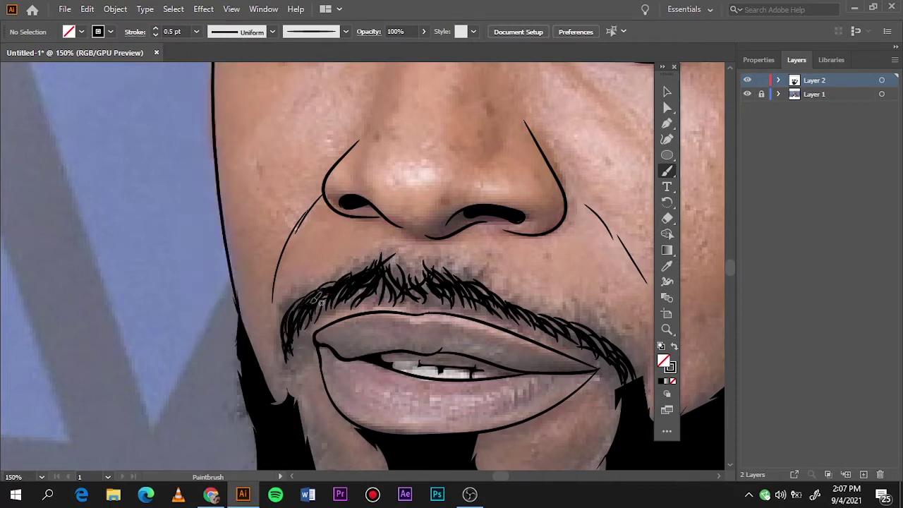
pyautogui.moveTo(397, 277); pyautogui.dragTo(387, 255)
pyautogui.moveTo(412, 299)
pyautogui.mouseDown()
pyautogui.moveTo(408, 269)
pyautogui.moveTo(431, 253)
pyautogui.mouseUp()
pyautogui.moveTo(474, 292); pyautogui.dragTo(446, 268)
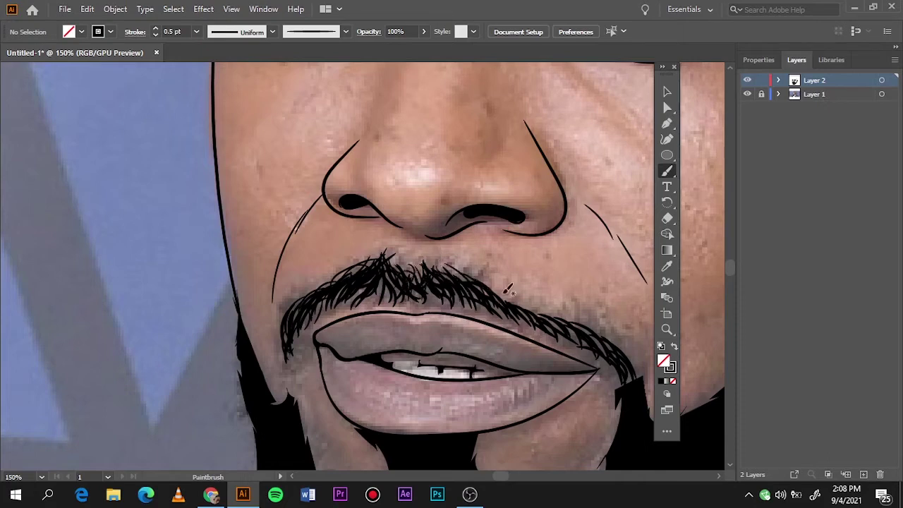
pyautogui.moveTo(509, 298); pyautogui.dragTo(488, 280)
pyautogui.moveTo(548, 320); pyautogui.dragTo(536, 308)
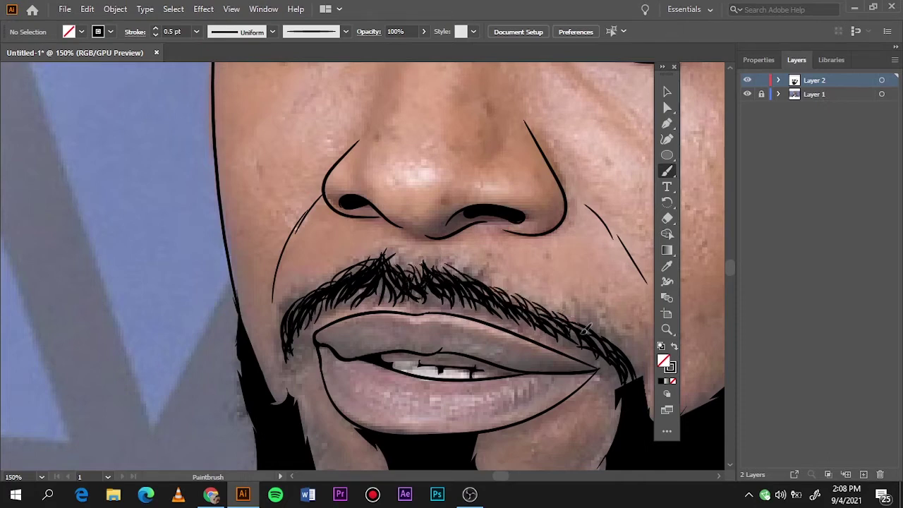
pyautogui.moveTo(615, 356); pyautogui.dragTo(596, 329)
pyautogui.moveTo(635, 379); pyautogui.dragTo(621, 354)
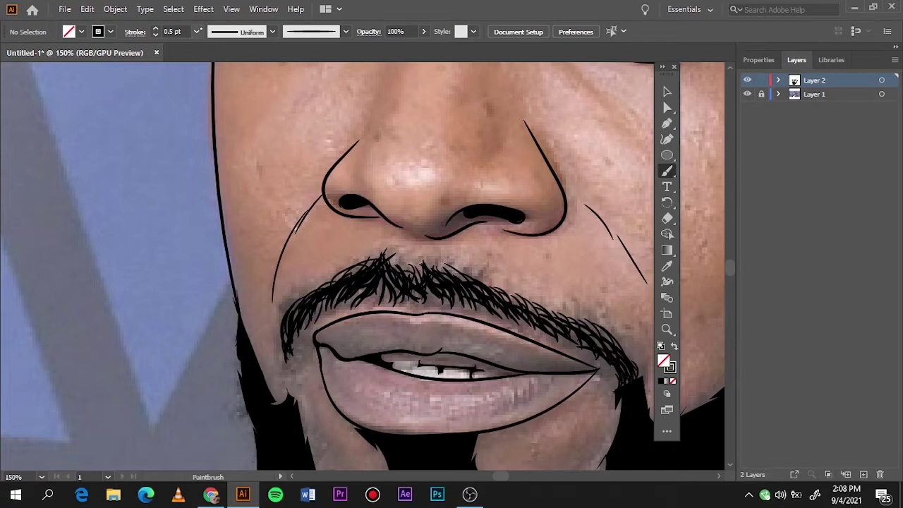
# Step: At 0.25 pt, add thin hairs at the moustache's lower-left end and along its top
pyautogui.press('[')
pyautogui.moveTo(310, 404)
pyautogui.mouseDown()
pyautogui.moveTo(282, 359)
pyautogui.moveTo(290, 300)
pyautogui.mouseUp()
pyautogui.moveTo(396, 269); pyautogui.dragTo(381, 250)
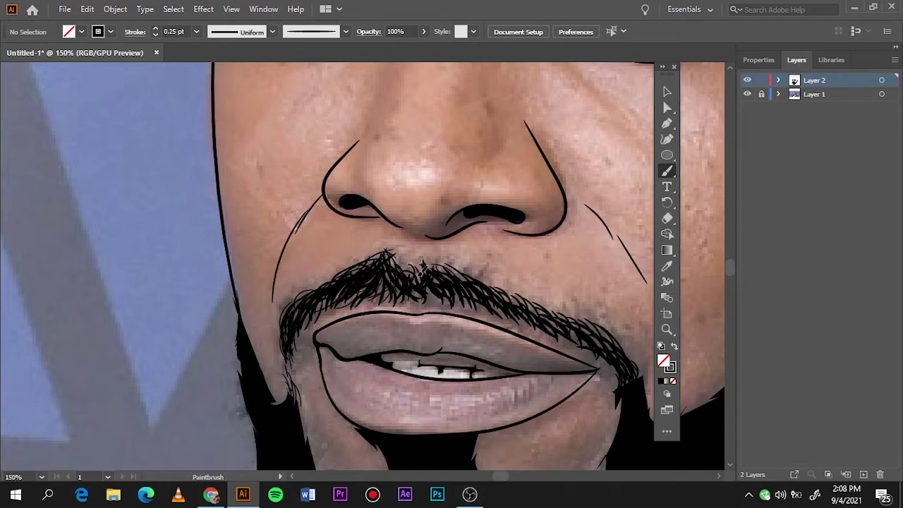
pyautogui.moveTo(422, 274); pyautogui.dragTo(403, 259)
pyautogui.moveTo(428, 273); pyautogui.dragTo(445, 258)
# Step: Fit the artboard and toggle the photo and line-art layers to compare
pyautogui.hotkey('ctrl', '0')
pyautogui.click(748, 94)
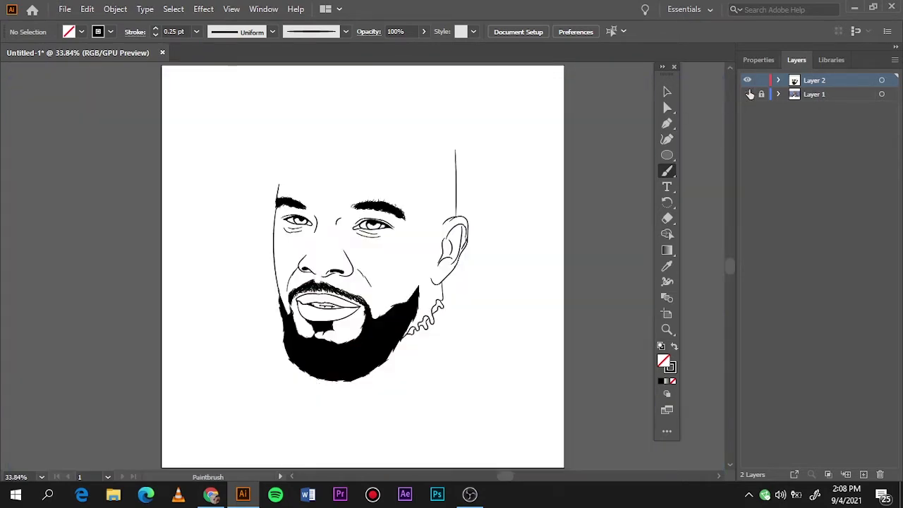
pyautogui.click(748, 93)
pyautogui.click(748, 80)
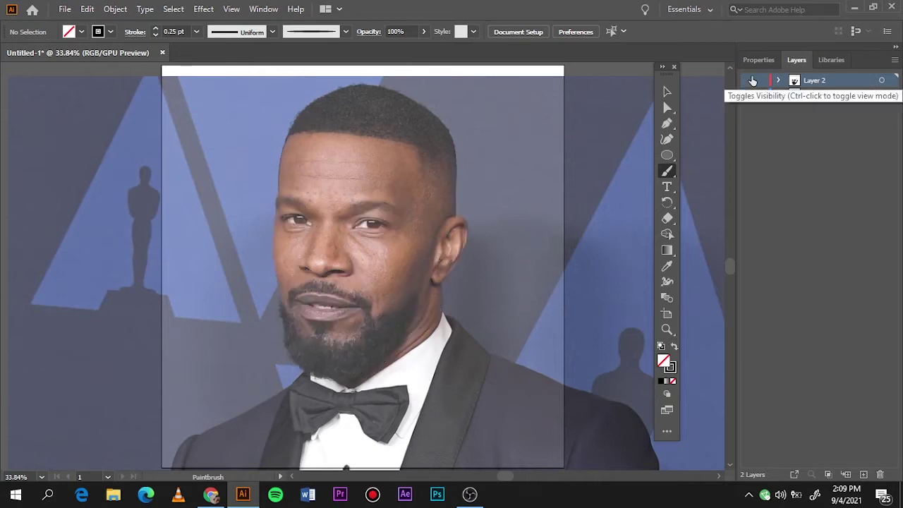
pyautogui.click(747, 79)
# Step: Add moustache-end hairs, then a 0.5 pt hairy fringe along the beard's upper cheek edge
pyautogui.moveTo(333, 314); pyautogui.dragTo(319, 272)
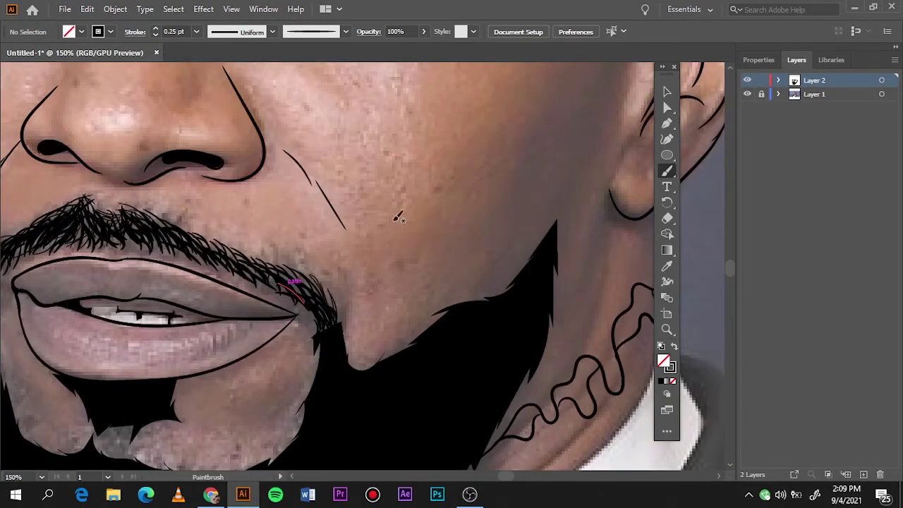
pyautogui.moveTo(303, 302)
pyautogui.mouseDown()
pyautogui.moveTo(302, 265)
pyautogui.moveTo(289, 252)
pyautogui.moveTo(281, 273)
pyautogui.moveTo(247, 247)
pyautogui.moveTo(156, 222)
pyautogui.mouseUp()
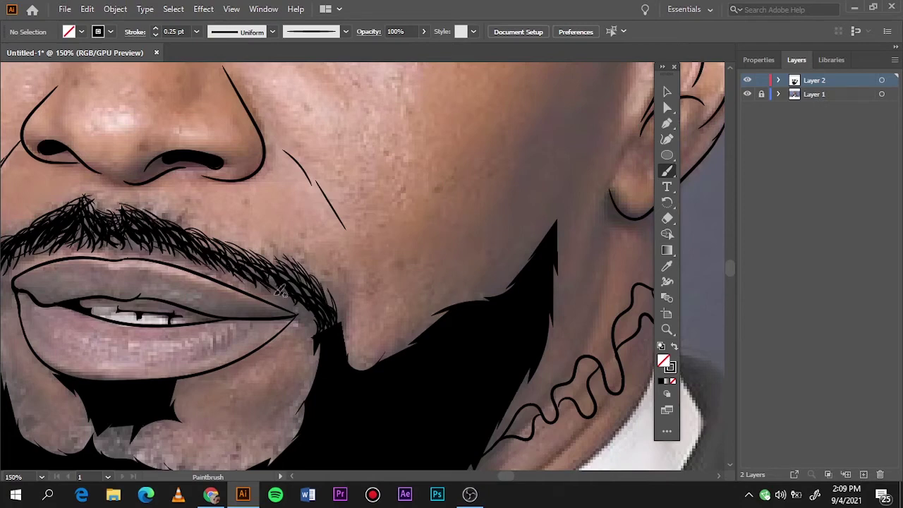
pyautogui.press(']')
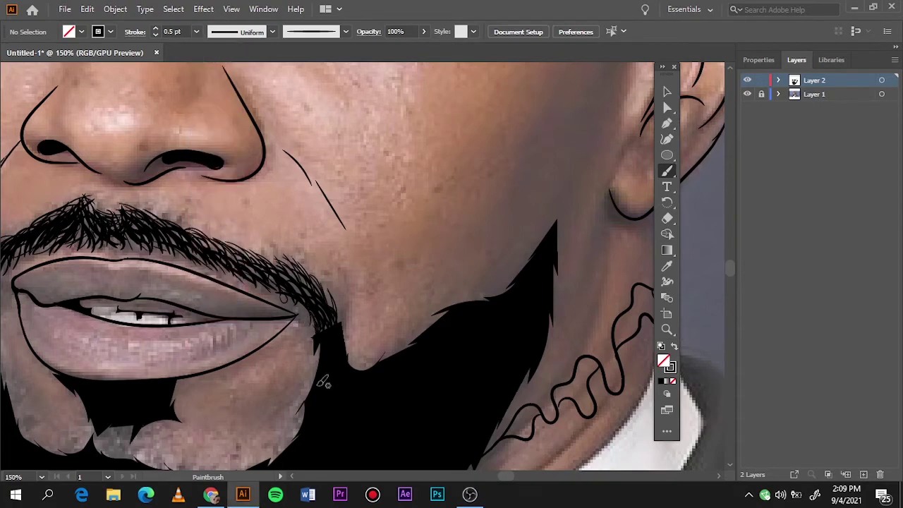
pyautogui.moveTo(346, 354)
pyautogui.mouseDown()
pyautogui.moveTo(512, 284)
pyautogui.moveTo(549, 237)
pyautogui.mouseUp()
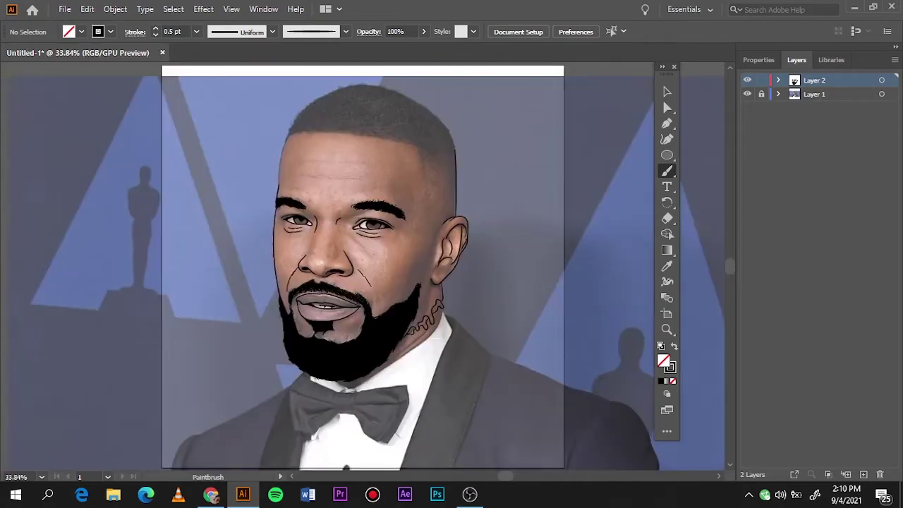
pyautogui.hotkey('ctrl', '0')
# Step: Compare the line art with the photo and paint hair strokes extending the beard tip toward the ear
pyautogui.click(747, 80)
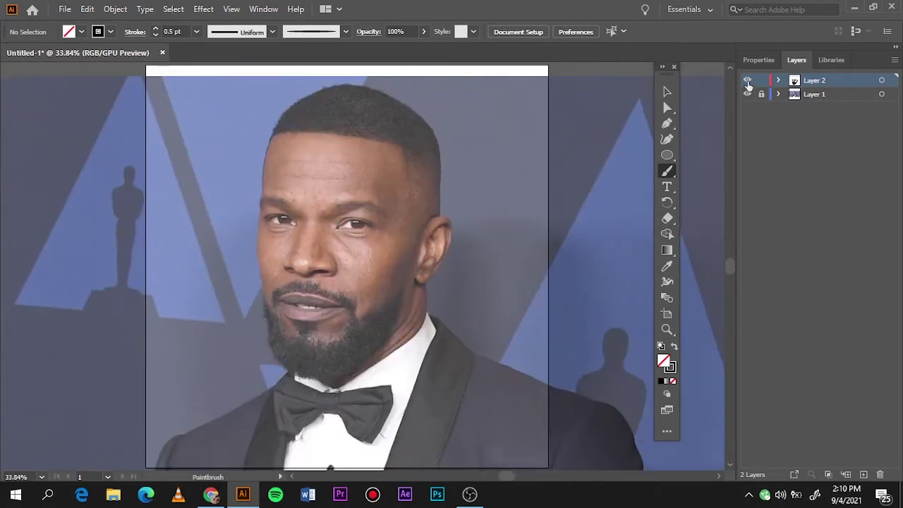
pyautogui.click(747, 80)
pyautogui.scroll(5, 429, 267)
pyautogui.moveTo(336, 321); pyautogui.dragTo(351, 285)
# Step: Fit the artboard in view, zoom in, and set the brush stroke weight to 0.5 pt
pyautogui.hotkey('ctrl', '0')
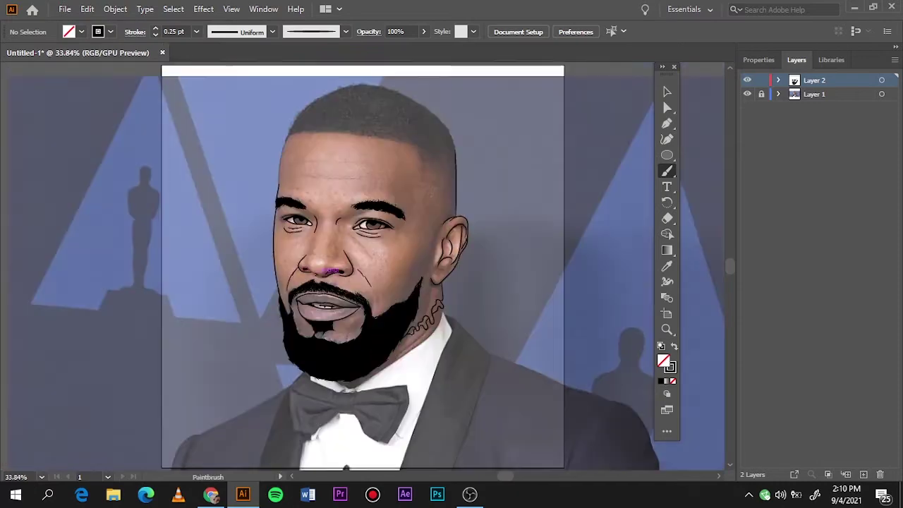
pyautogui.scroll(2, 339, 233)
pyautogui.scroll(1, 338, 232)
pyautogui.click(197, 32)
pyautogui.click(215, 60)
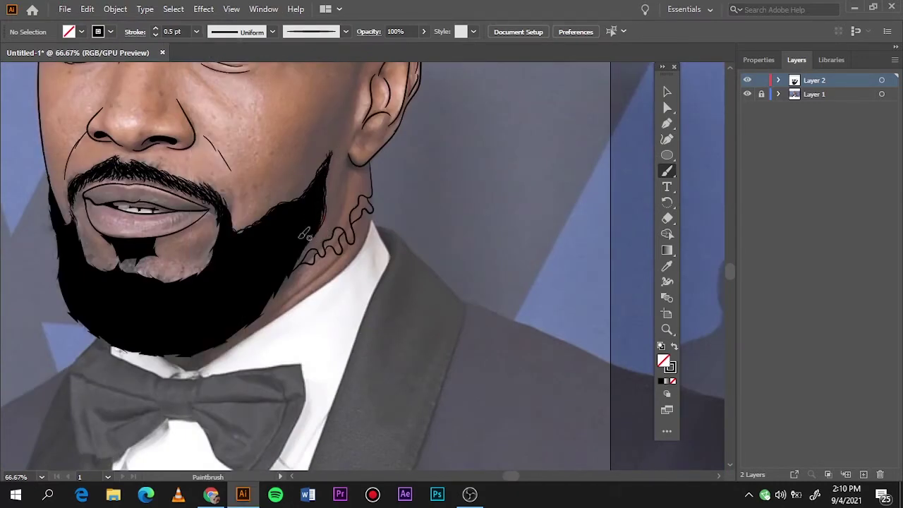
# Step: Paint 0.5 pt hair strokes along the beard's upper-right, right, lower and lower-left edges
pyautogui.scroll(1, 325, 237)
pyautogui.scroll(1, 336, 233)
pyautogui.moveTo(336, 234); pyautogui.dragTo(280, 122)
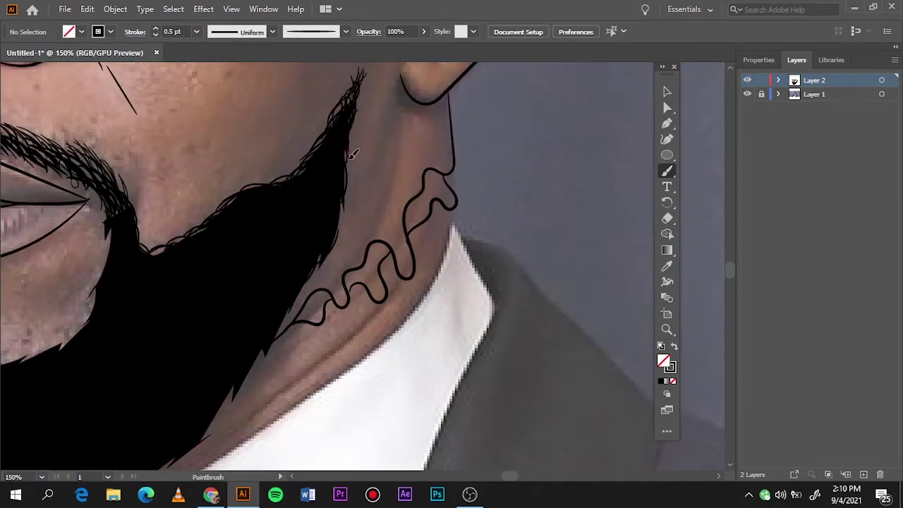
pyautogui.moveTo(353, 153); pyautogui.dragTo(215, 427)
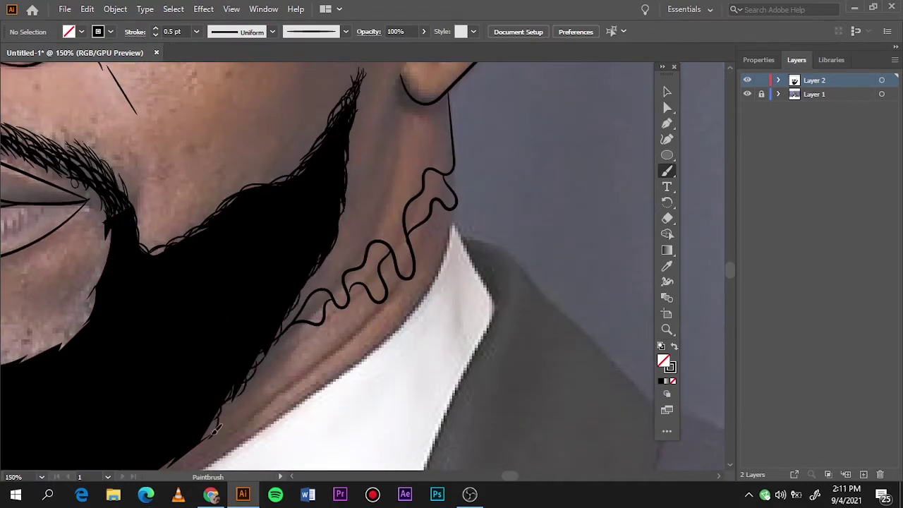
pyautogui.scroll(-3, 215, 352)
pyautogui.hscroll(-3, 215, 353)
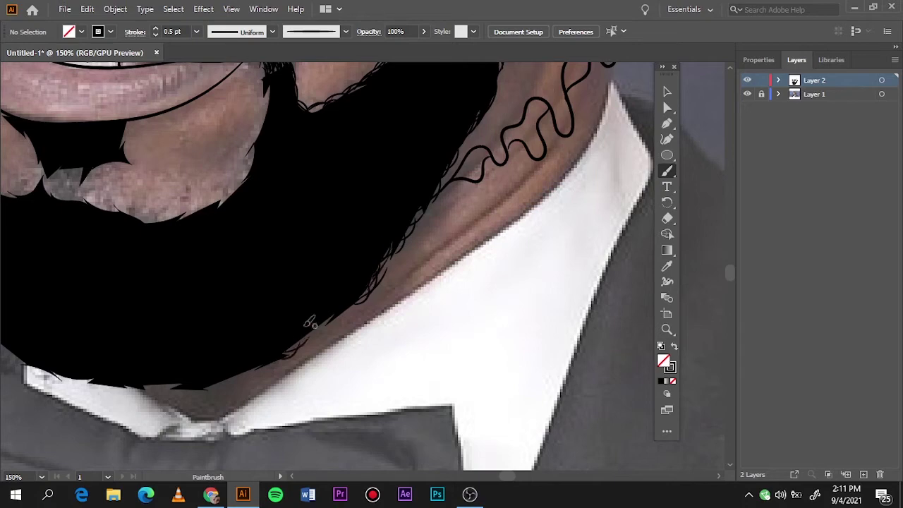
pyautogui.moveTo(309, 323); pyautogui.dragTo(210, 368)
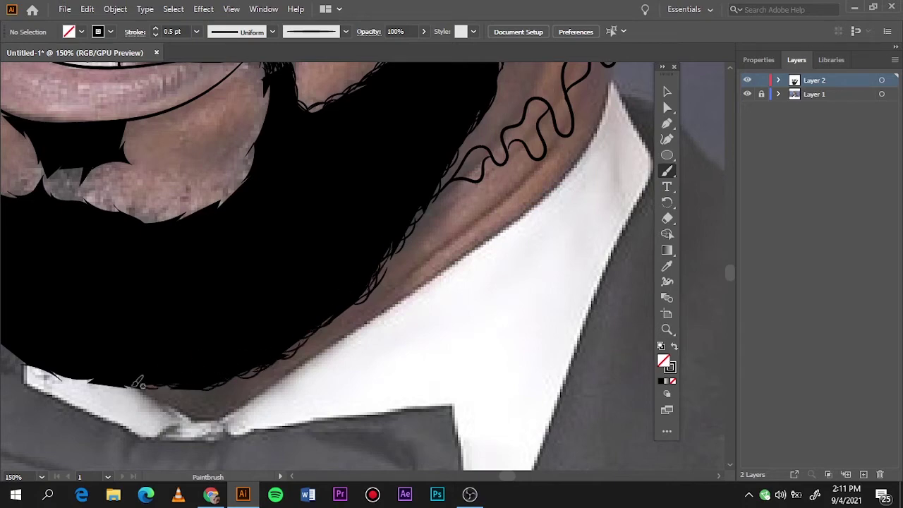
pyautogui.hscroll(-5, 191, 369)
pyautogui.moveTo(336, 366); pyautogui.dragTo(153, 285)
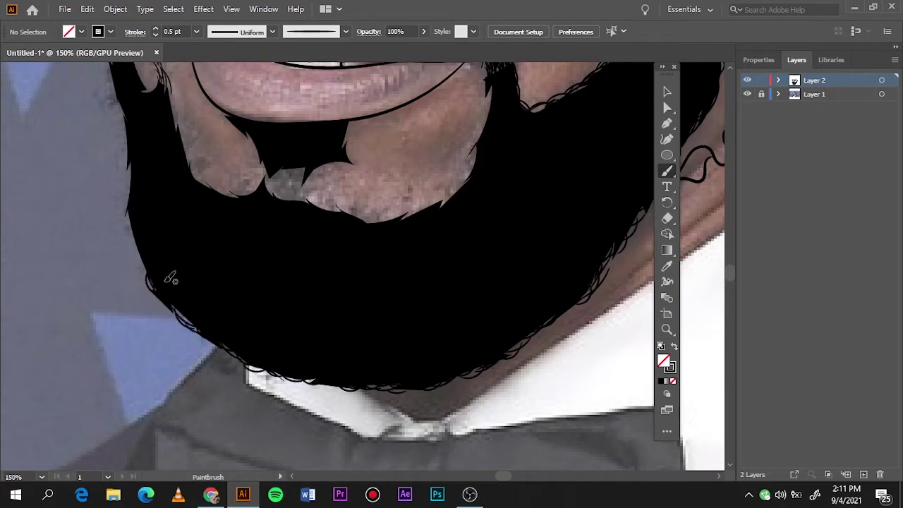
pyautogui.moveTo(145, 234); pyautogui.dragTo(157, 299)
# Step: Fringe the beard's left side, upper-left edge, inner edge below the lip, and the goatee notch
pyautogui.scroll(3, 156, 299)
pyautogui.hscroll(-3, 148, 233)
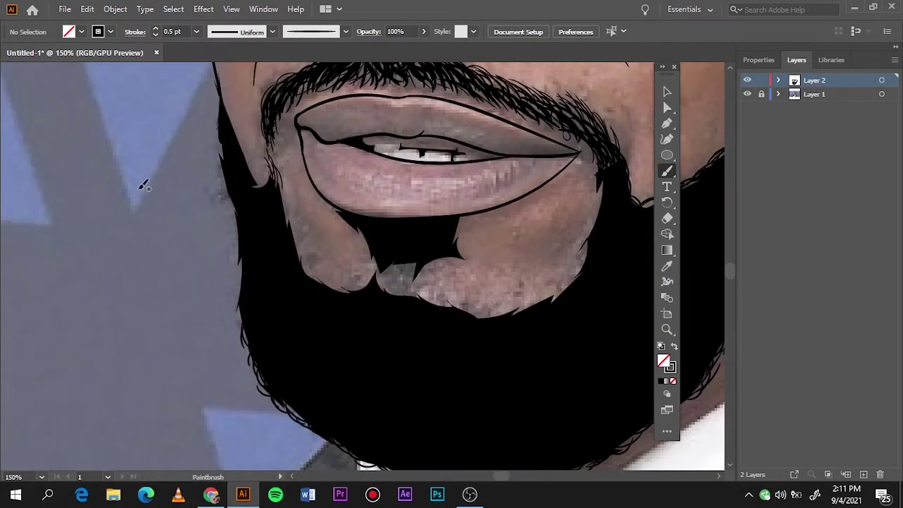
pyautogui.moveTo(252, 298); pyautogui.dragTo(250, 211)
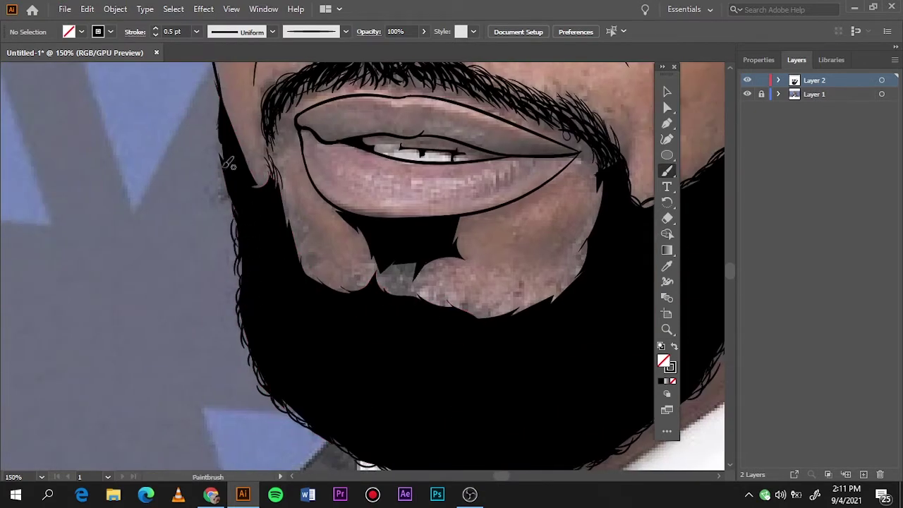
pyautogui.moveTo(223, 184)
pyautogui.mouseDown()
pyautogui.moveTo(216, 121)
pyautogui.moveTo(306, 267)
pyautogui.mouseUp()
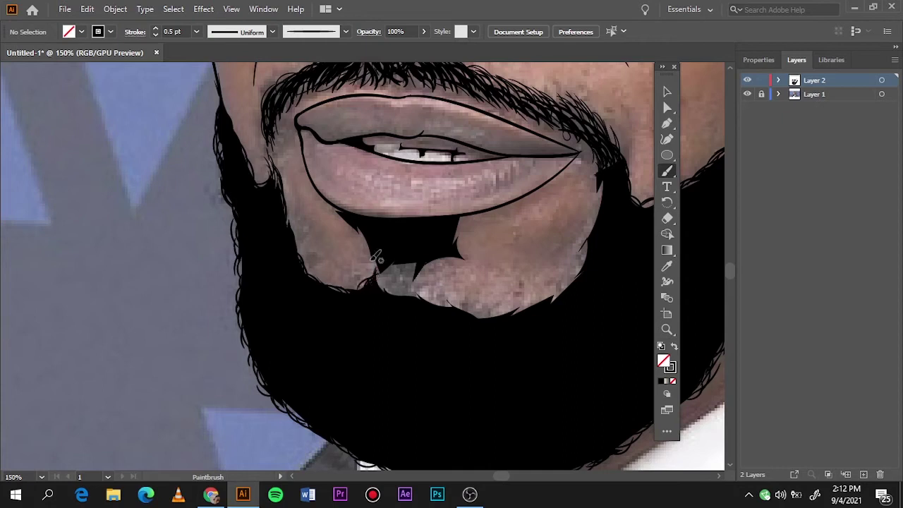
pyautogui.moveTo(306, 267); pyautogui.dragTo(384, 250)
pyautogui.moveTo(441, 298)
pyautogui.mouseDown()
pyautogui.moveTo(402, 259)
pyautogui.moveTo(430, 273)
pyautogui.mouseUp()
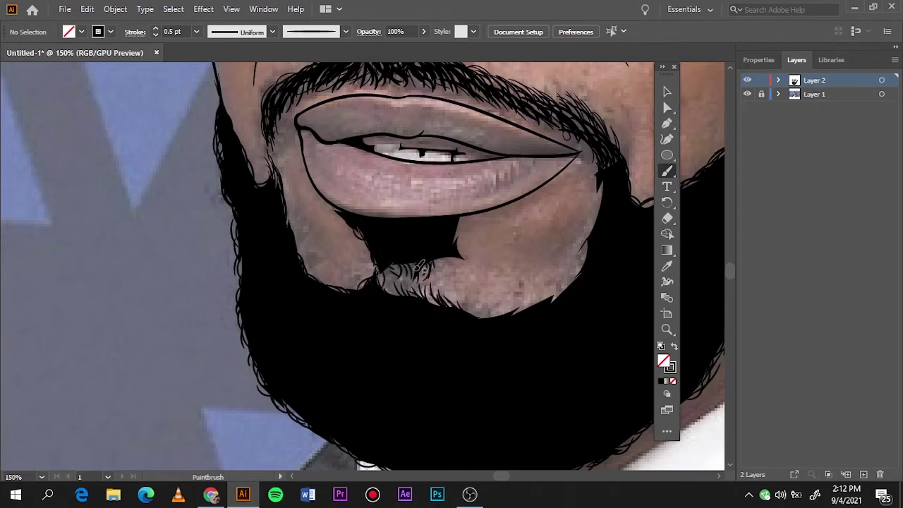
pyautogui.moveTo(459, 221)
pyautogui.mouseDown()
pyautogui.moveTo(455, 289)
pyautogui.moveTo(603, 211)
pyautogui.moveTo(603, 164)
pyautogui.mouseUp()
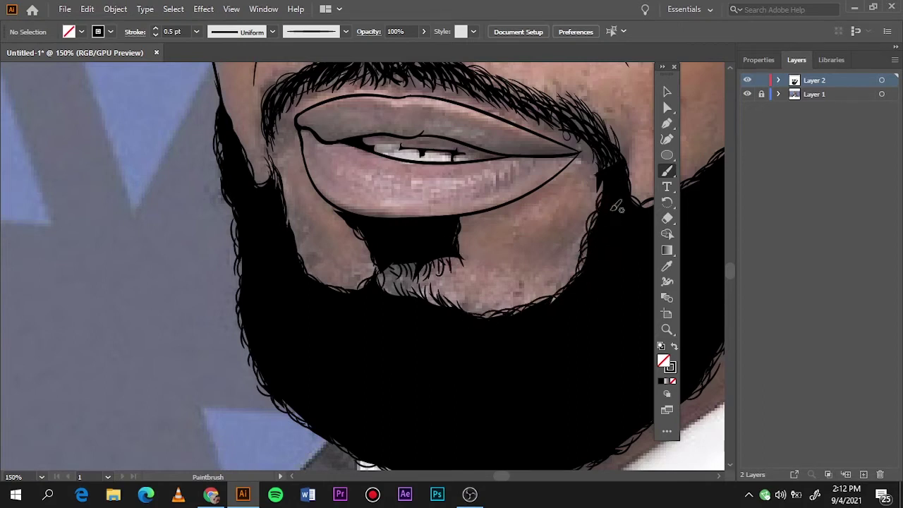
# Step: Drop the brush to 0.25 pt and add fine hairs at the moustache-beard edge
pyautogui.press('[')
pyautogui.moveTo(416, 279); pyautogui.dragTo(391, 254)
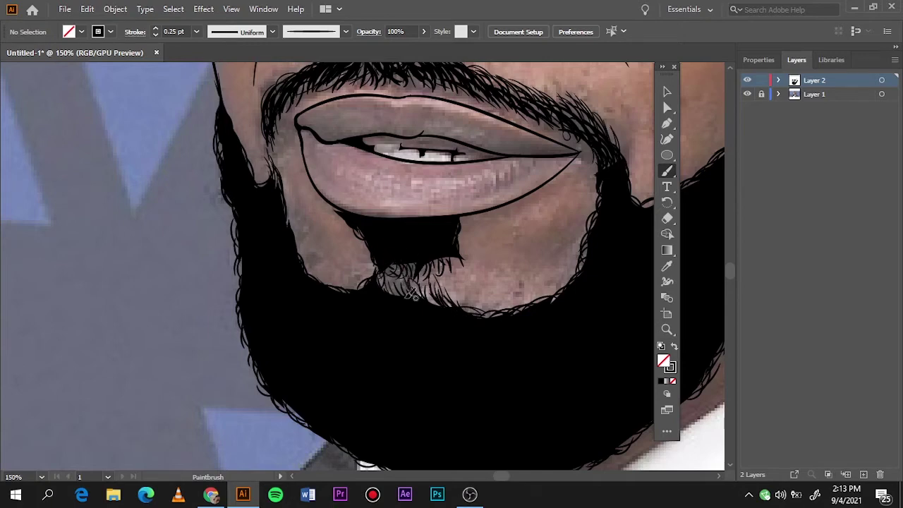
pyautogui.moveTo(462, 266); pyautogui.dragTo(457, 253)
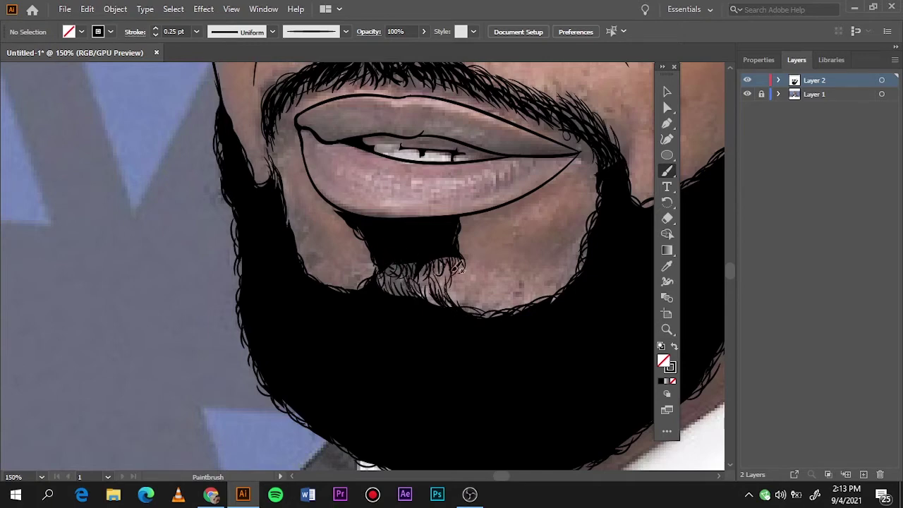
# Step: Zoom out and toggle the reference photo to check the beard, then zoom in on the neck
pyautogui.hotkey('ctrl', '0')
pyautogui.click(747, 94)
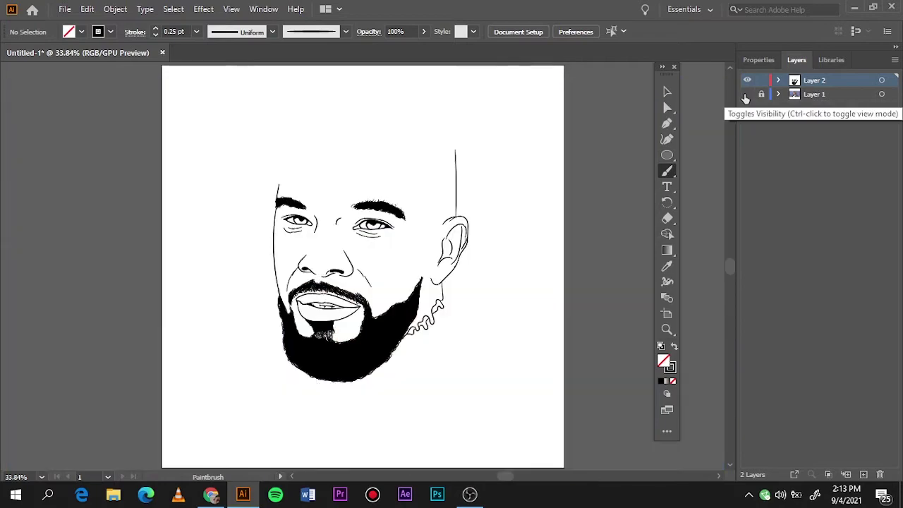
pyautogui.doubleClick(747, 94)
pyautogui.click(747, 94)
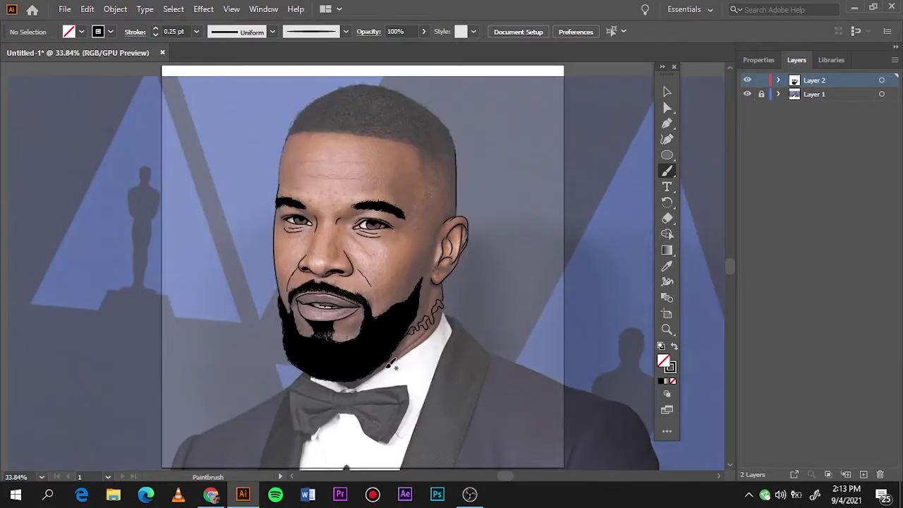
pyautogui.press('v')
pyautogui.hotkey('ctrl', '1')
# Step: Delete the old neck squiggle and paint a new wavy line up the neck with the Paintbrush
pyautogui.click(389, 344)
pyautogui.press('Delete')
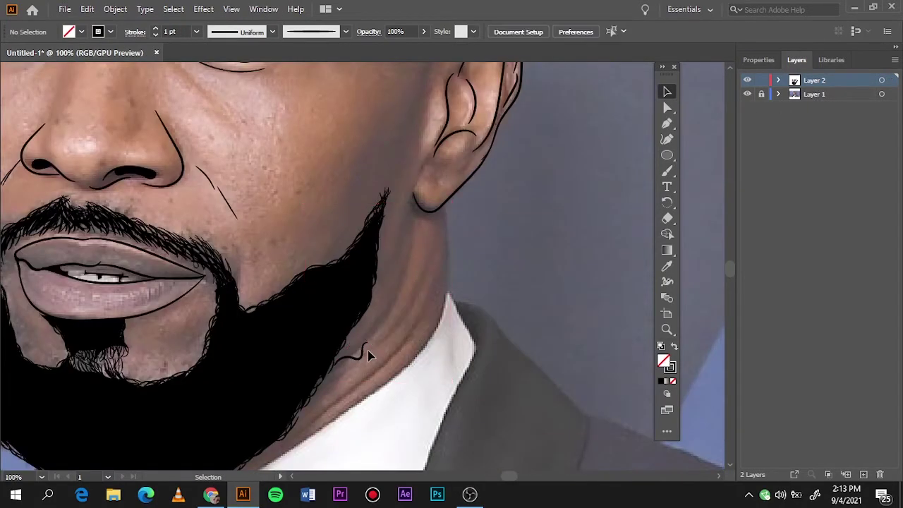
pyautogui.press('b')
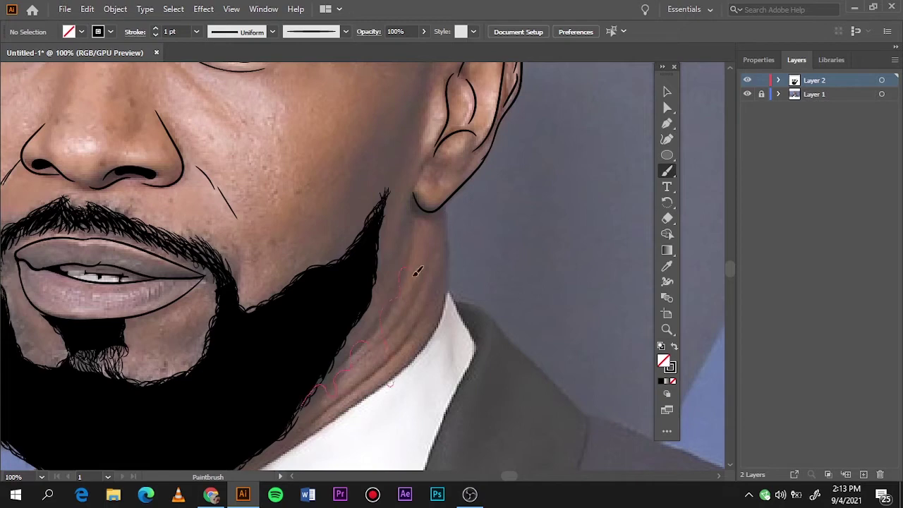
pyautogui.moveTo(458, 186); pyautogui.dragTo(457, 189)
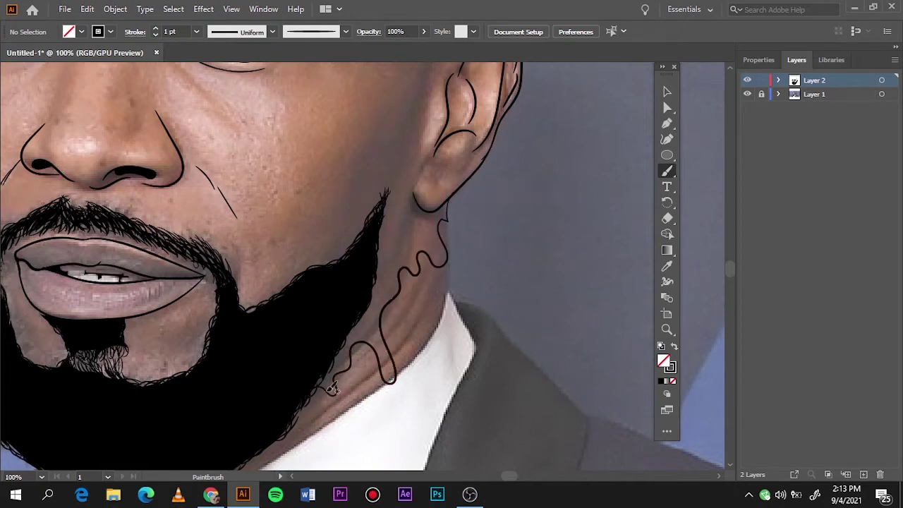
pyautogui.scroll(3, 360, 386)
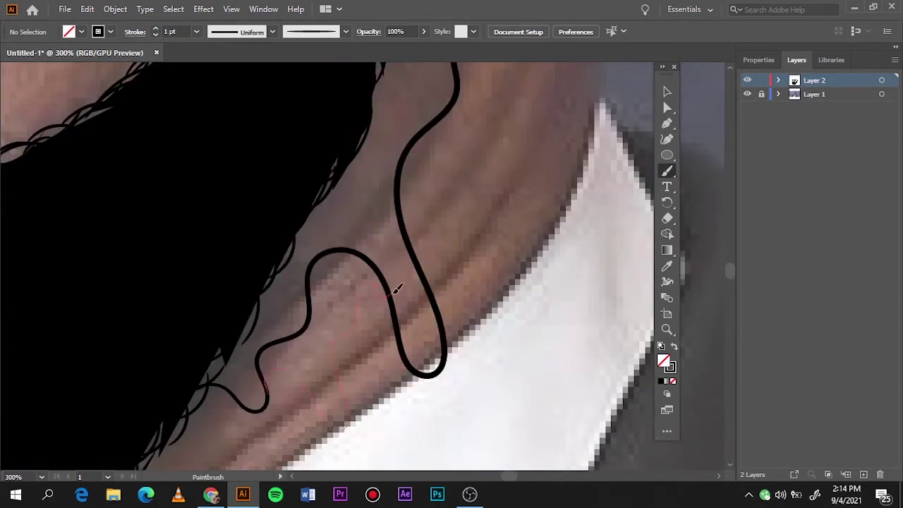
pyautogui.moveTo(392, 293); pyautogui.dragTo(388, 296)
pyautogui.moveTo(418, 269); pyautogui.dragTo(425, 214)
pyautogui.scroll(5, 415, 257)
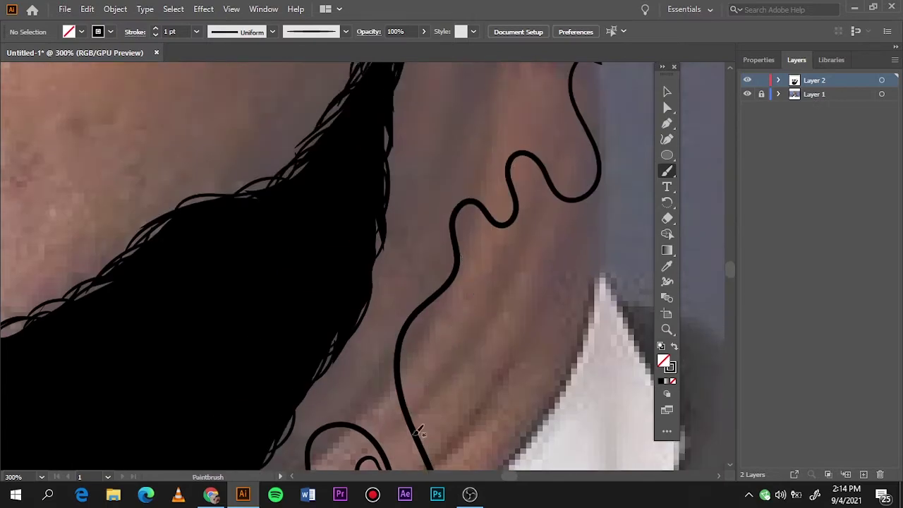
pyautogui.moveTo(487, 310); pyautogui.dragTo(422, 429)
# Step: Zoom out and toggle the reference photo repeatedly to compare the neck line
pyautogui.hotkey('ctrl', '0')
pyautogui.click(748, 95)
pyautogui.click(747, 95)
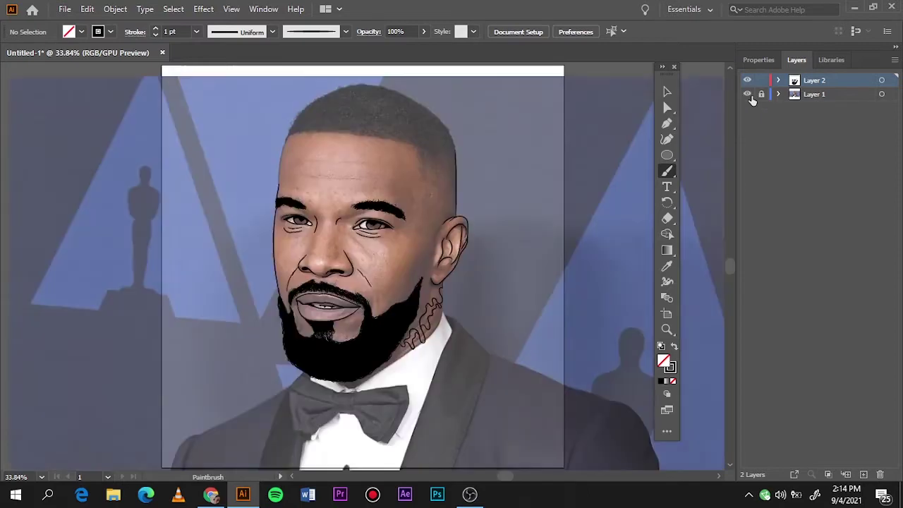
pyautogui.click(747, 95)
pyautogui.click(748, 94)
pyautogui.click(749, 95)
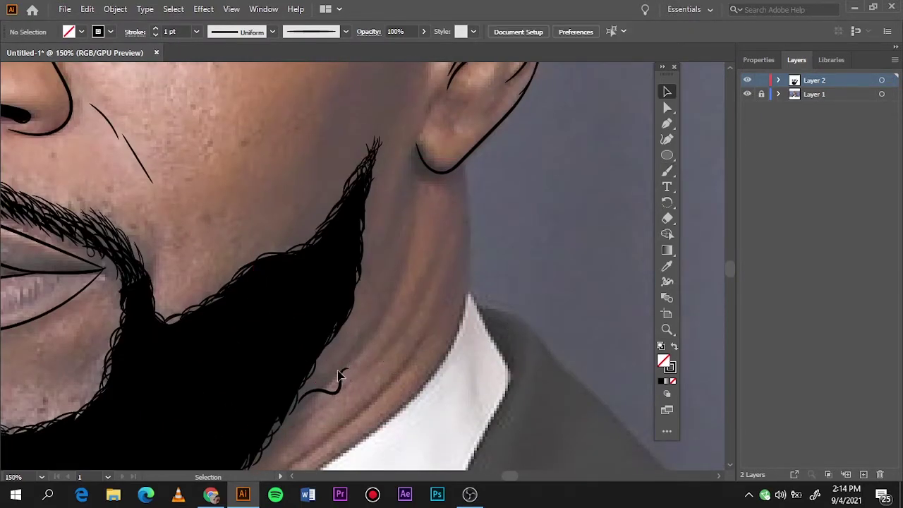
# Step: Redraw a smooth wavy line running from the ear down the neck
pyautogui.press('b')
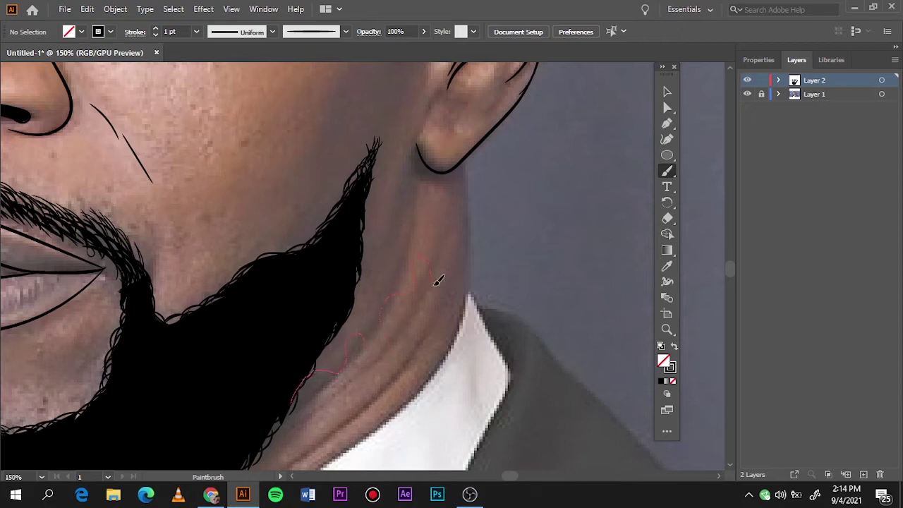
pyautogui.moveTo(474, 152); pyautogui.dragTo(475, 153)
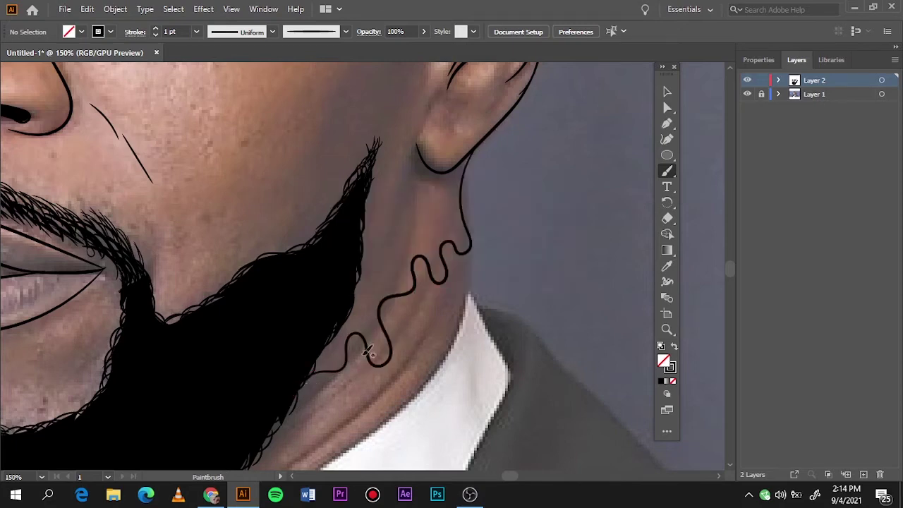
pyautogui.moveTo(367, 345); pyautogui.dragTo(369, 347)
pyautogui.moveTo(437, 275); pyautogui.dragTo(437, 276)
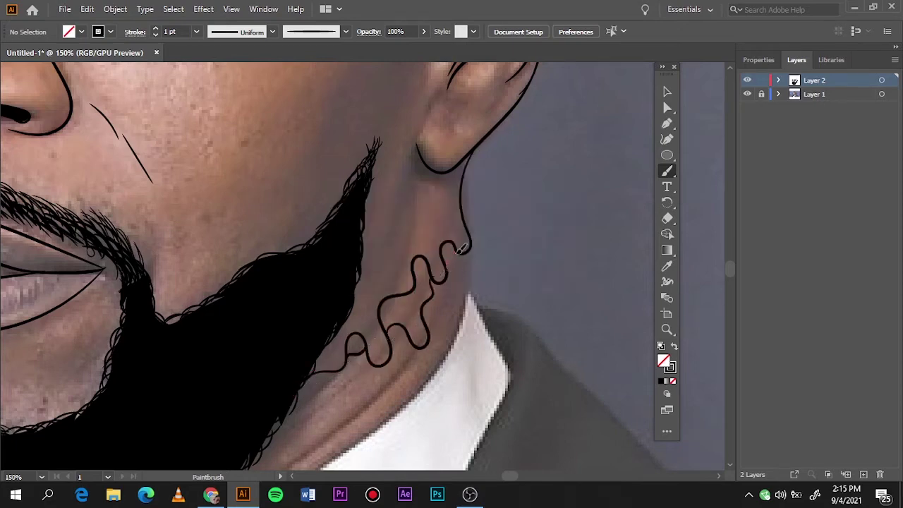
# Step: Check the line art against the photo, then switch to Pencil with black fill and no stroke
pyautogui.hotkey('ctrl', '0')
pyautogui.click(747, 94)
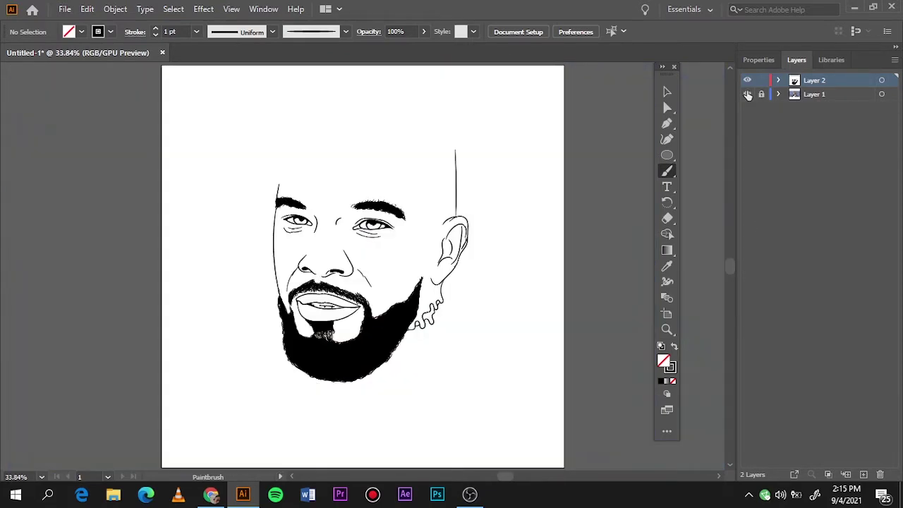
pyautogui.click(747, 94)
pyautogui.scroll(4, 289, 169)
pyautogui.press('n')
pyautogui.hotkey('shift', 'x')
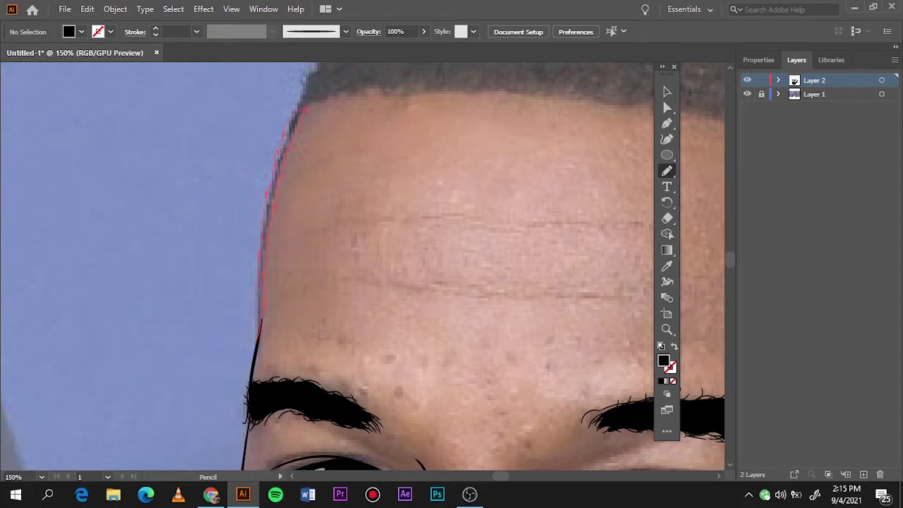
# Step: Trace a closed black hair shape along the forehead edge and hairline
pyautogui.moveTo(260, 310); pyautogui.dragTo(274, 316)
pyautogui.scroll(6, 268, 338)
pyautogui.moveTo(241, 67); pyautogui.dragTo(222, 206)
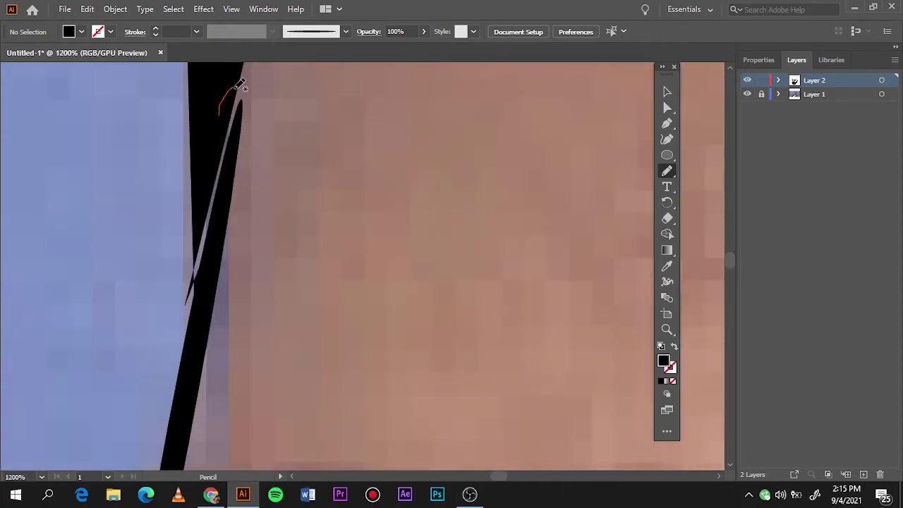
pyautogui.scroll(-9, 302, 127)
pyautogui.scroll(3, 318, 185)
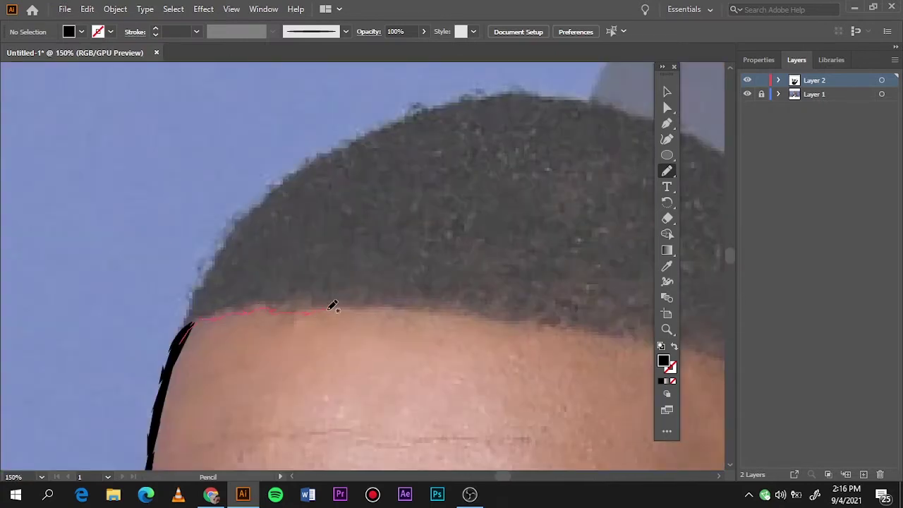
pyautogui.moveTo(395, 306)
pyautogui.mouseDown()
pyautogui.moveTo(402, 157)
pyautogui.moveTo(374, 130)
pyautogui.mouseUp()
pyautogui.moveTo(193, 301); pyautogui.dragTo(212, 287)
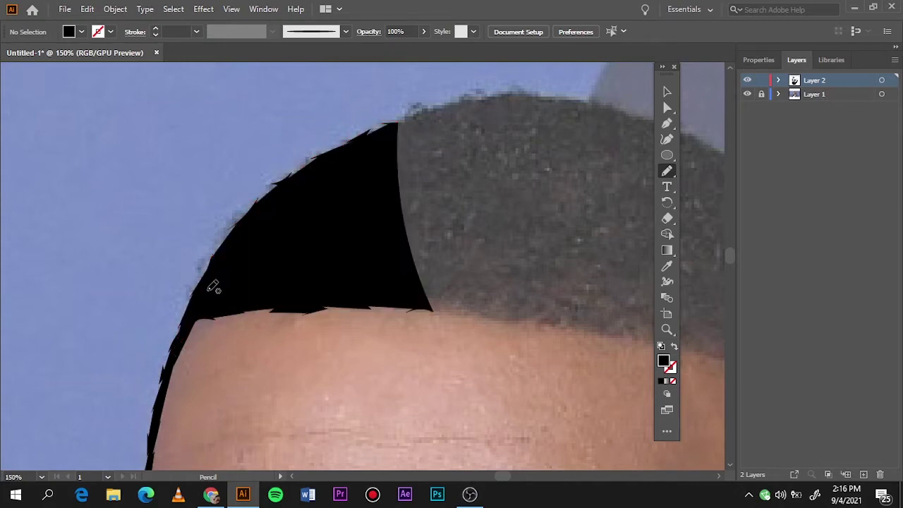
# Step: Trace a second black hair shape across the scalp, closing it over the crown
pyautogui.scroll(-3, 212, 286)
pyautogui.scroll(3, 438, 197)
pyautogui.moveTo(158, 148); pyautogui.dragTo(189, 129)
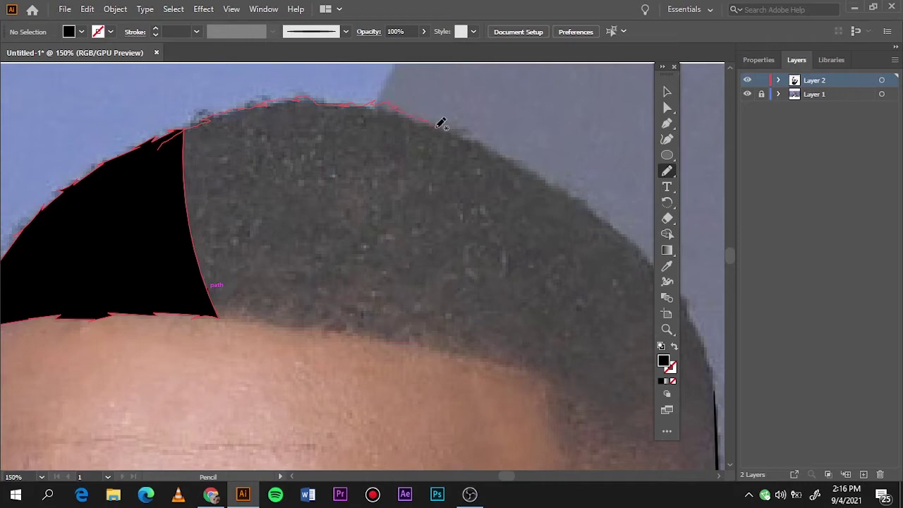
pyautogui.moveTo(440, 123); pyautogui.dragTo(390, 337)
pyautogui.moveTo(248, 314); pyautogui.dragTo(227, 315)
pyautogui.scroll(-3, 277, 141)
pyautogui.scroll(2, 277, 141)
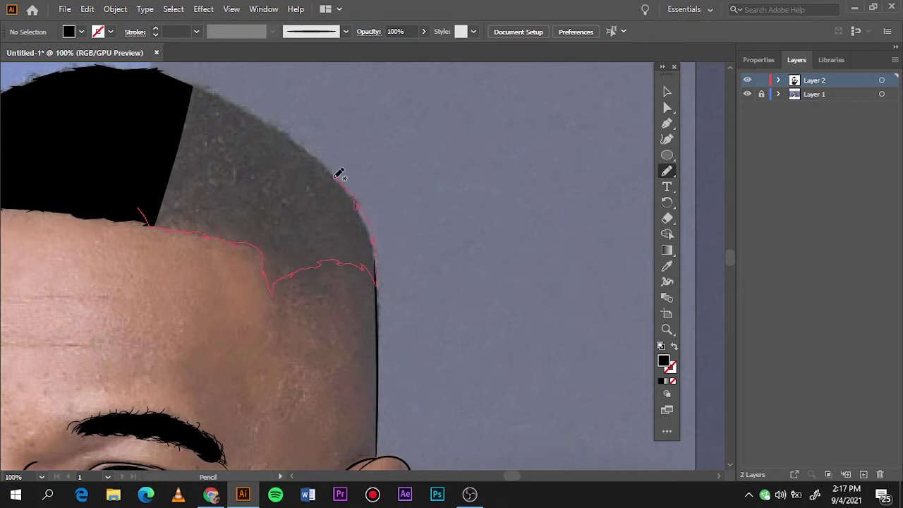
pyautogui.moveTo(209, 84); pyautogui.dragTo(201, 86)
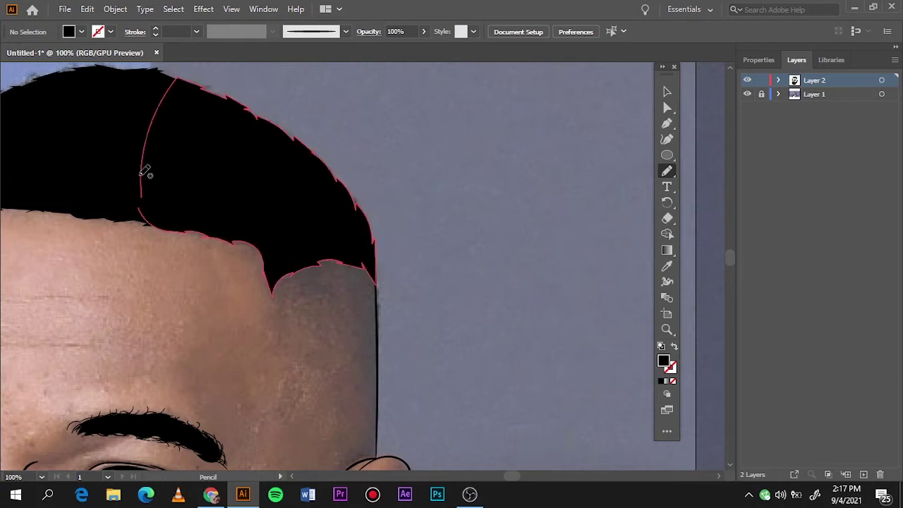
# Step: View the whole artboard and toggle the reference photo to check the hair fill
pyautogui.hotkey('ctrl', '0')
pyautogui.click(747, 94)
pyautogui.click(747, 94)
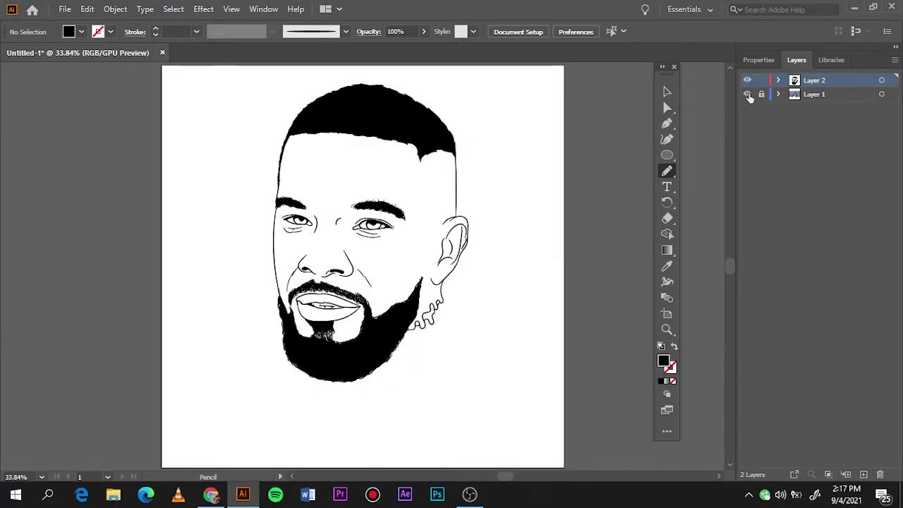
pyautogui.scroll(4, 457, 152)
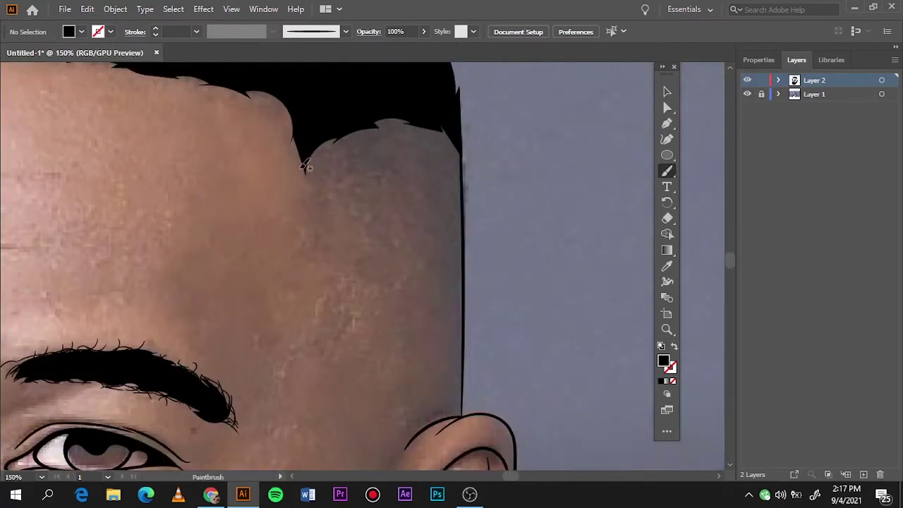
# Step: Switch to black stroke, no fill and paint short hair strands along the hairline and temple
pyautogui.hotkey('shift', 'x')
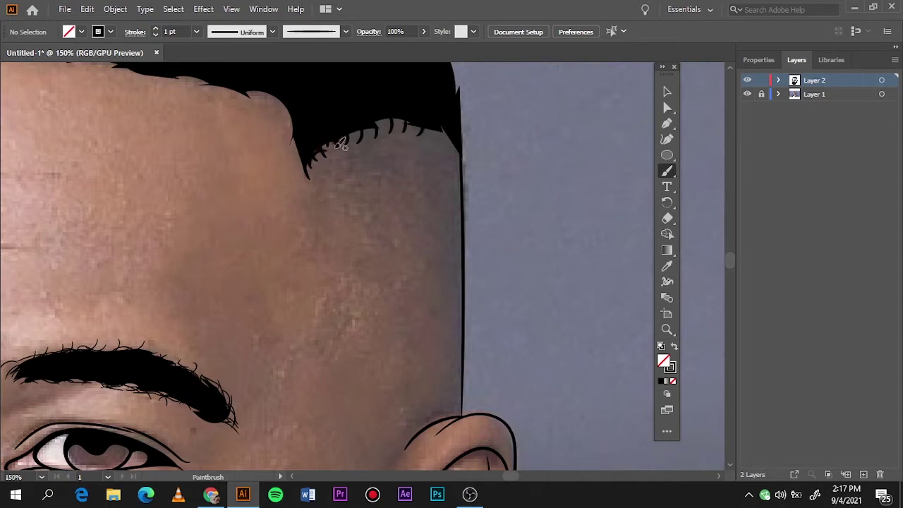
pyautogui.moveTo(352, 140); pyautogui.dragTo(355, 131)
pyautogui.moveTo(387, 135); pyautogui.dragTo(383, 125)
pyautogui.moveTo(426, 146)
pyautogui.mouseDown()
pyautogui.moveTo(422, 133)
pyautogui.moveTo(393, 127)
pyautogui.mouseUp()
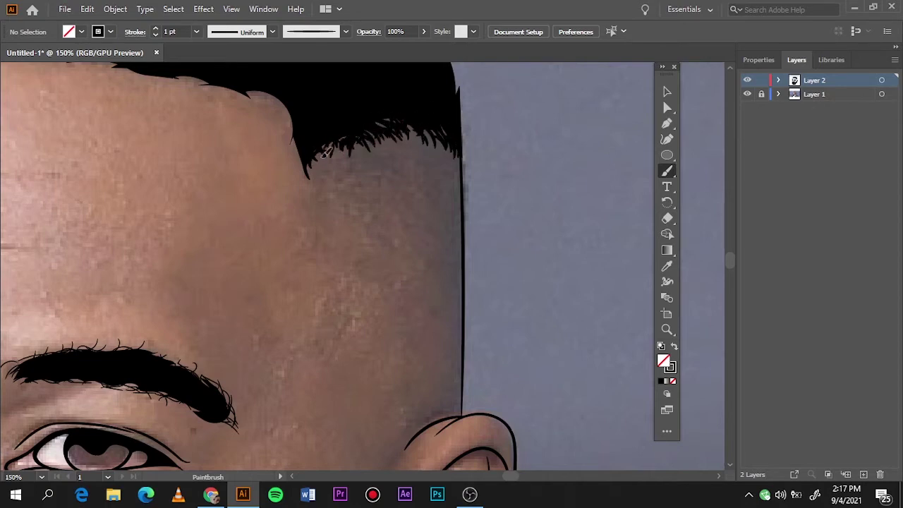
pyautogui.moveTo(330, 148); pyautogui.dragTo(314, 173)
# Step: Thin the stroke to 0.5 pt and view the whole artboard
pyautogui.click(196, 31)
pyautogui.click(212, 62)
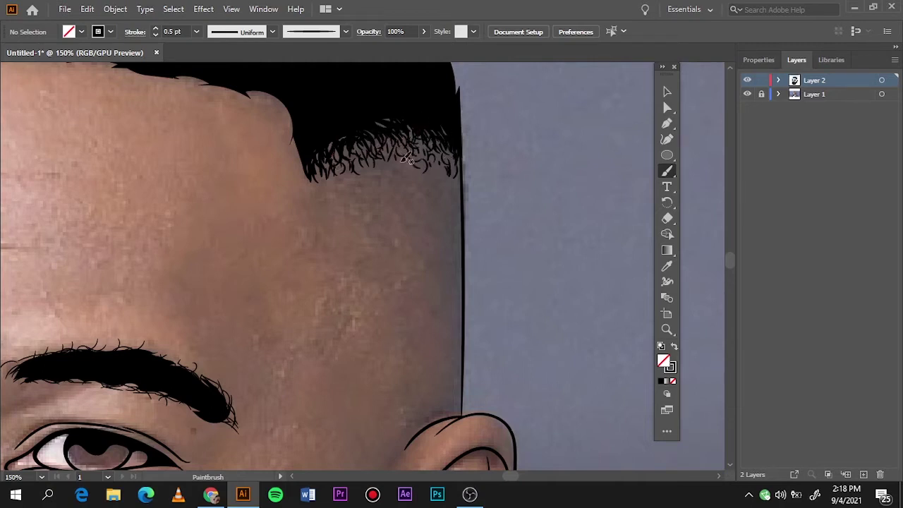
pyautogui.scroll(-1, 205, 32)
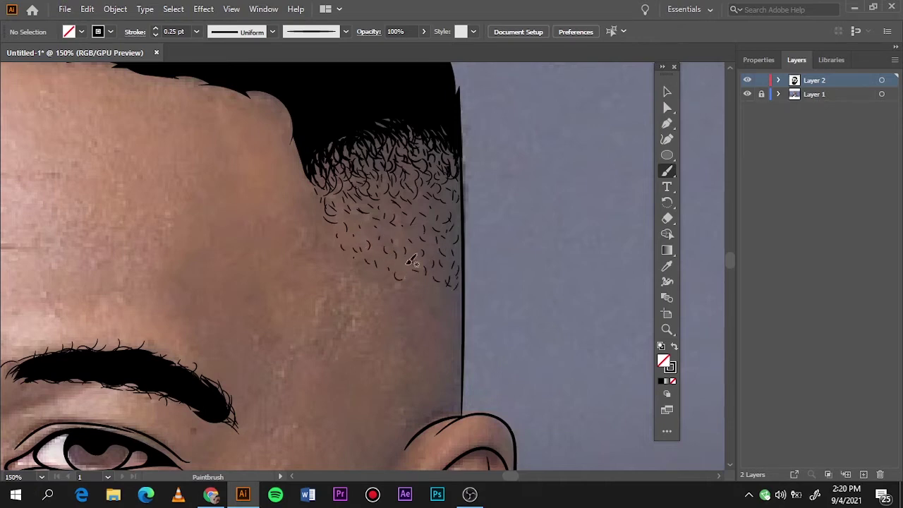
pyautogui.hotkey('ctrl', '0')
# Step: Toggle the reference photo and line art layers to check the hair strands
pyautogui.click(748, 94)
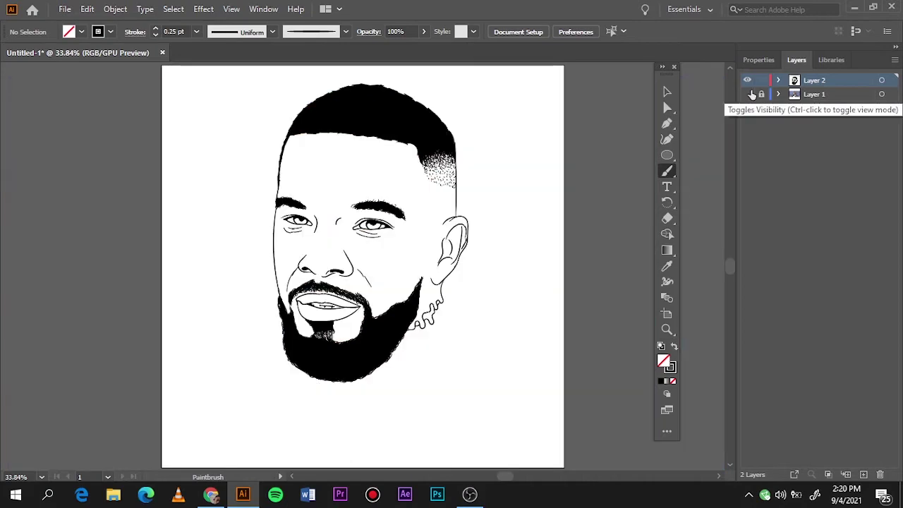
pyautogui.click(748, 94)
pyautogui.click(747, 79)
pyautogui.click(747, 79)
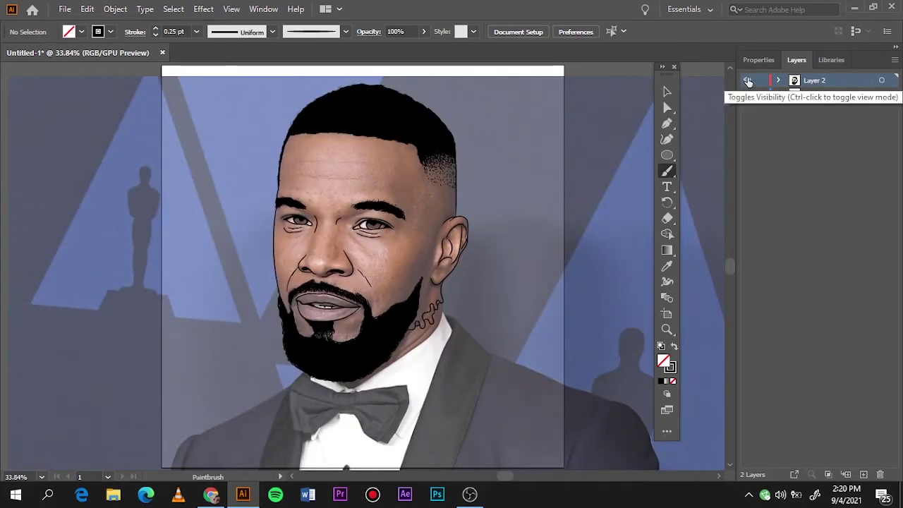
pyautogui.click(747, 94)
pyautogui.click(747, 94)
pyautogui.click(667, 92)
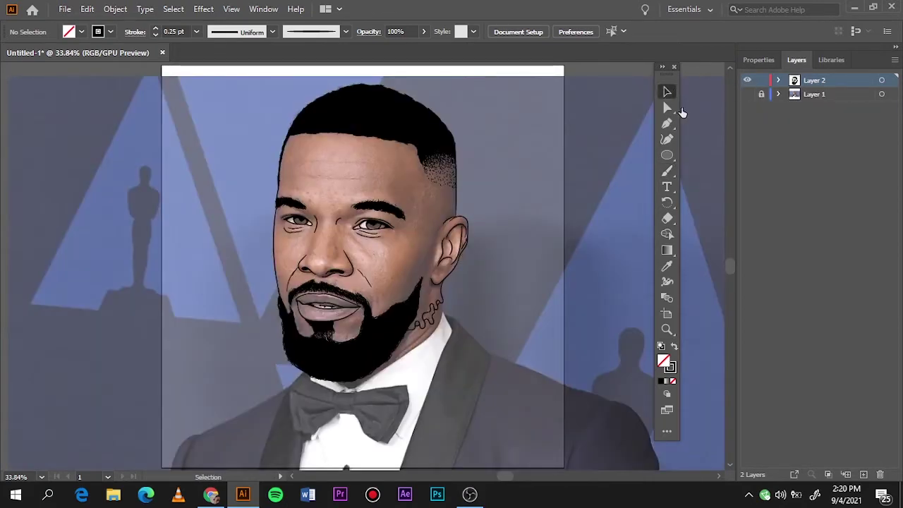
# Step: Select all the line art, expand its appearance, and merge it with Pathfinder Merge
pyautogui.click(747, 94)
pyautogui.hotkey('ctrl', 'a')
pyautogui.click(116, 10)
pyautogui.click(183, 175)
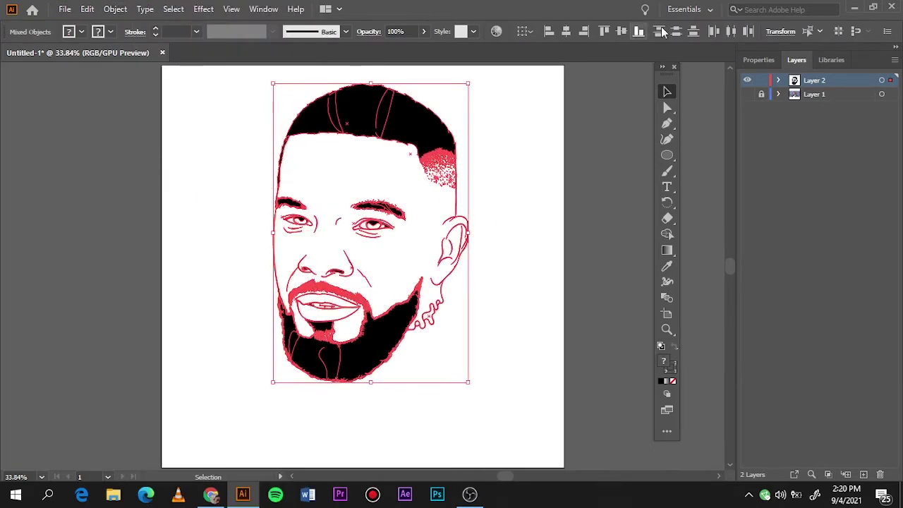
pyautogui.click(884, 384)
pyautogui.click(806, 460)
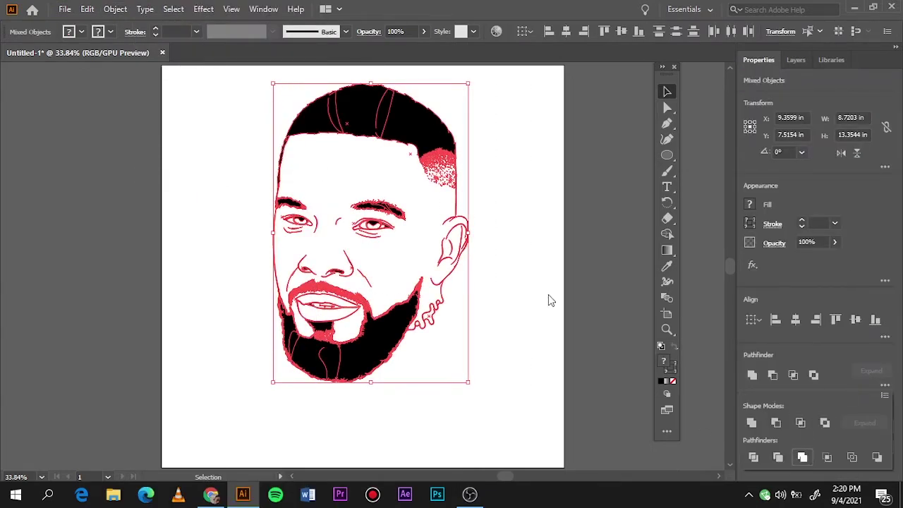
pyautogui.click(548, 298)
# Step: Move the line art lower on the artboard and duplicate Layer 2 as Layer 2 copy
pyautogui.click(795, 59)
pyautogui.click(747, 94)
pyautogui.scroll(-2, 628, 110)
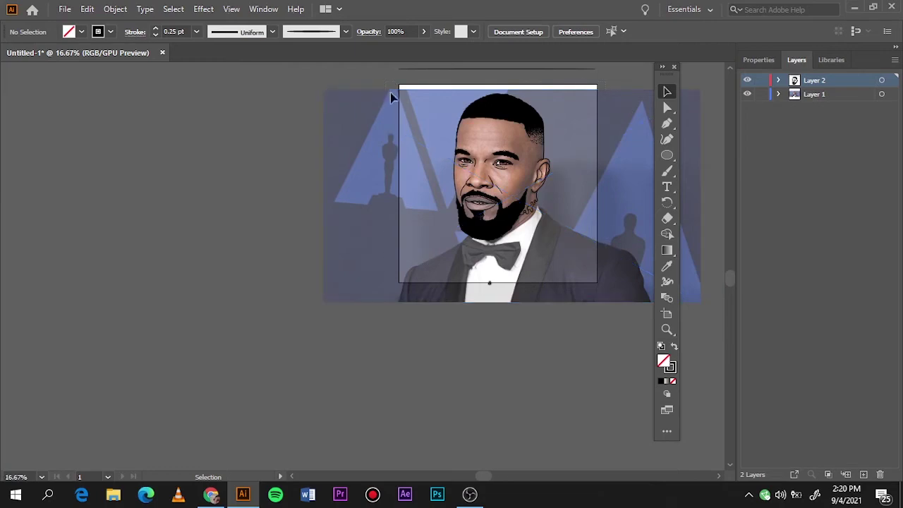
pyautogui.hotkey('ctrl', 'a')
pyautogui.moveTo(491, 156); pyautogui.dragTo(492, 197)
pyautogui.click(748, 94)
pyautogui.scroll(2, 609, 292)
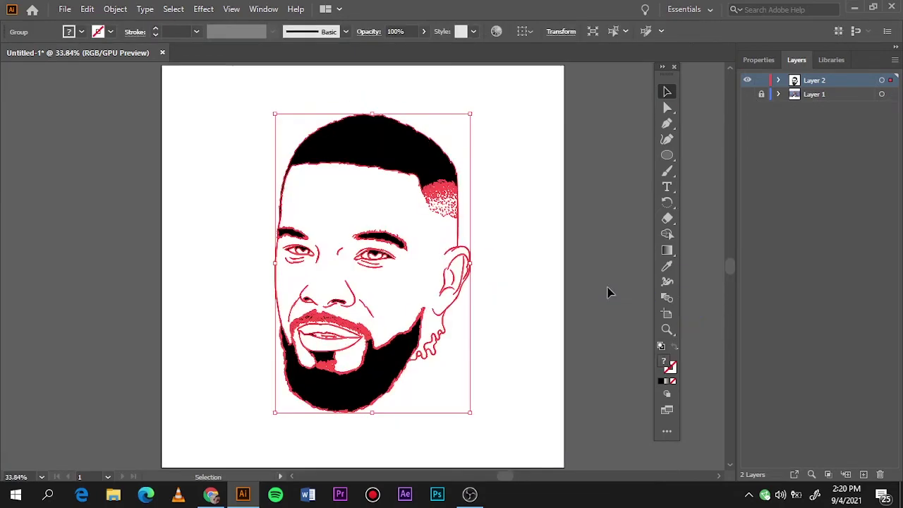
pyautogui.click(609, 292)
pyautogui.moveTo(864, 451); pyautogui.dragTo(864, 474)
# Step: Set the fill colour to orange in the Color Picker
pyautogui.click(746, 107)
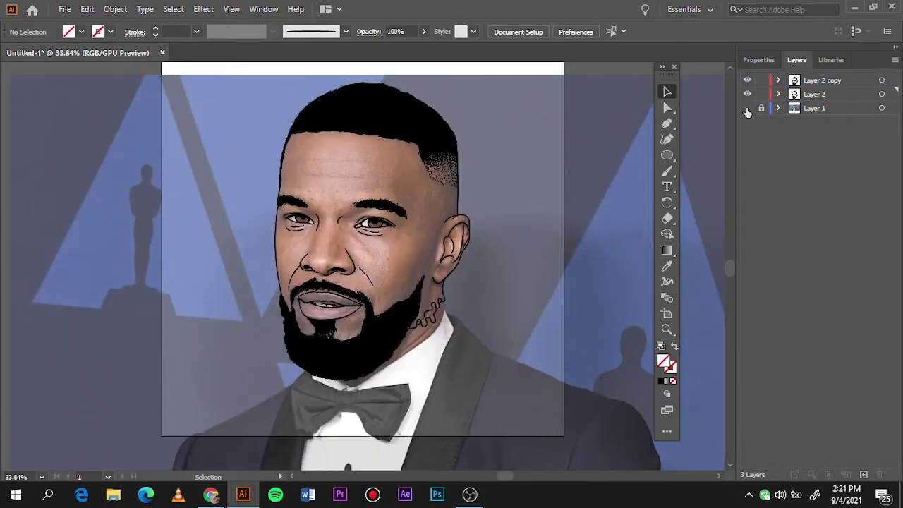
pyautogui.doubleClick(663, 361)
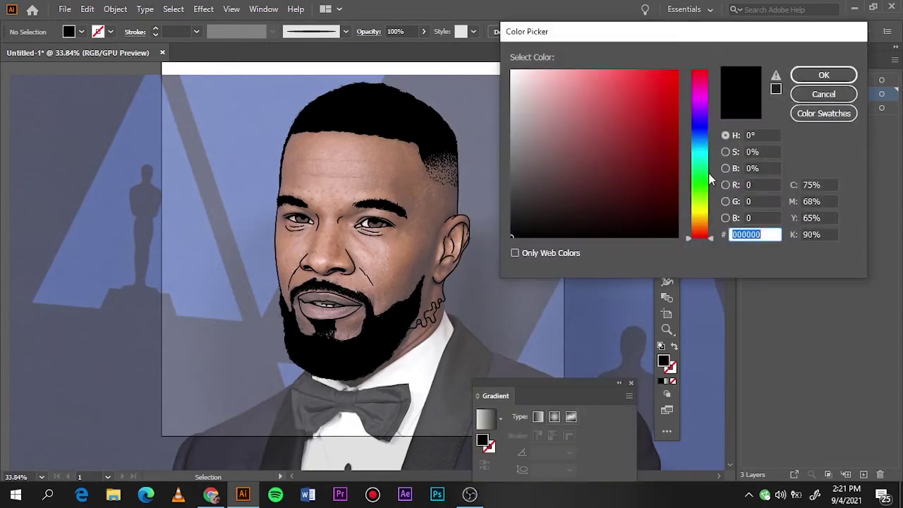
pyautogui.click(629, 93)
pyautogui.moveTo(703, 238); pyautogui.dragTo(702, 233)
pyautogui.click(637, 94)
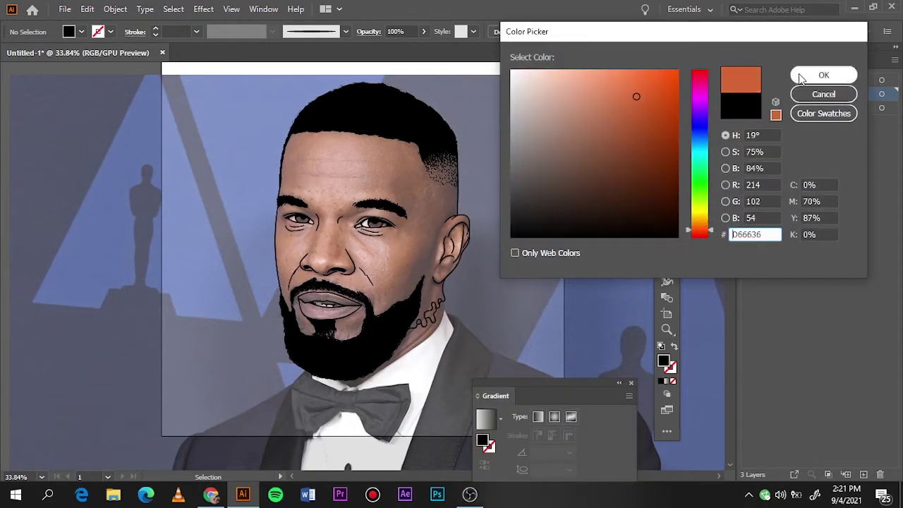
# Step: Hide the photo, lock the copied line-art layer, and draw an orange rectangle covering the face
pyautogui.click(804, 75)
pyautogui.click(747, 107)
pyautogui.click(630, 383)
pyautogui.moveTo(668, 155); pyautogui.dragTo(702, 155)
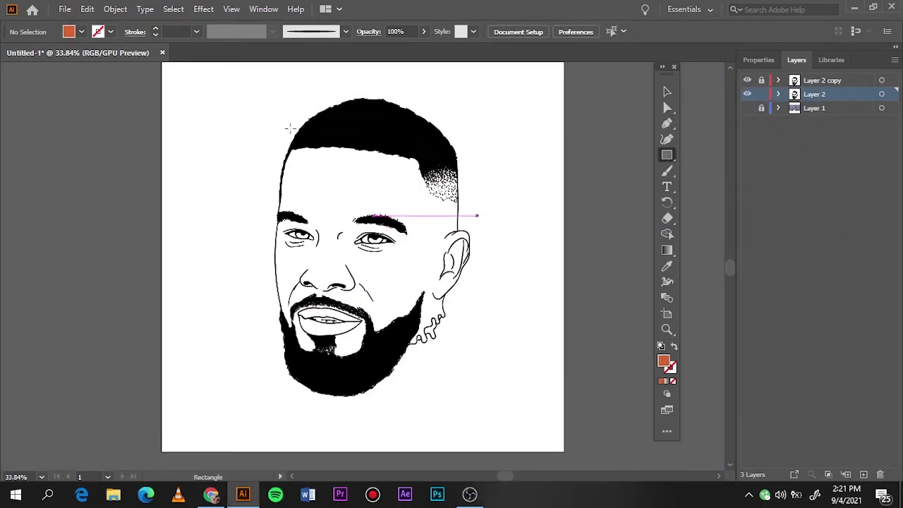
pyautogui.moveTo(207, 94); pyautogui.dragTo(536, 427)
# Step: Adjust the rectangle's fill to a darker, redder orange skin colour
pyautogui.doubleClick(663, 362)
pyautogui.click(630, 105)
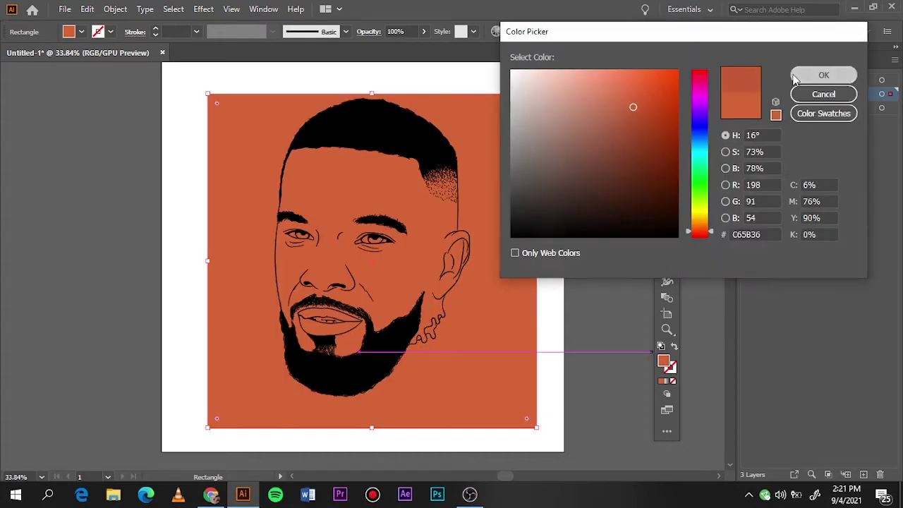
pyautogui.click(823, 75)
pyautogui.doubleClick(666, 362)
pyautogui.click(636, 102)
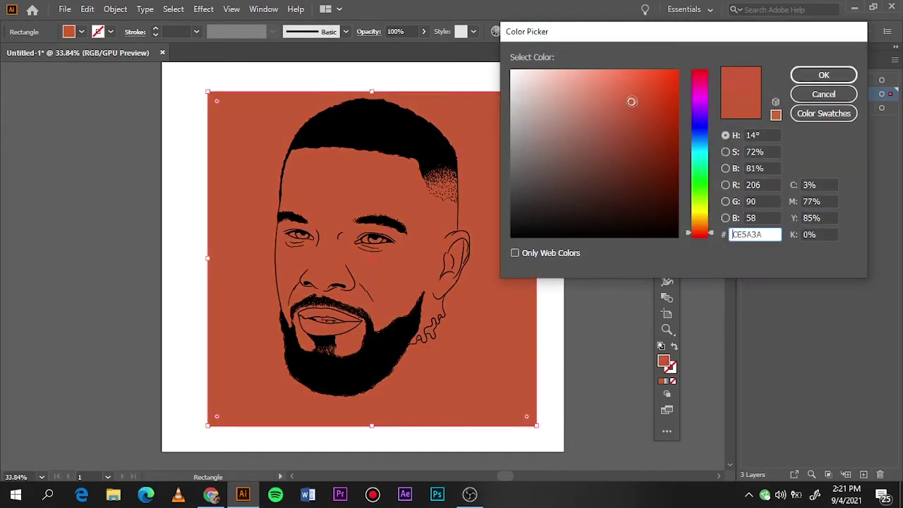
pyautogui.click(701, 228)
pyautogui.moveTo(710, 229); pyautogui.dragTo(709, 232)
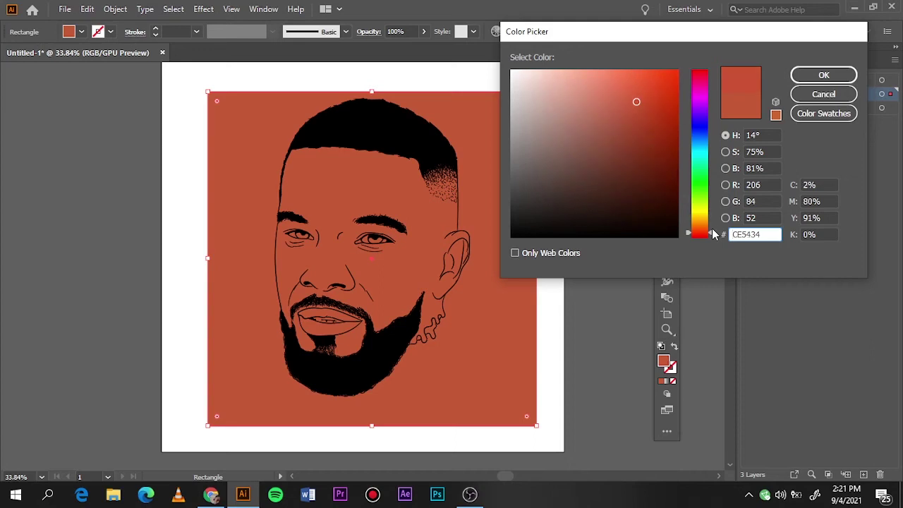
pyautogui.press('Return')
# Step: Select the artwork and apply Pathfinder Crop to clip the orange fill to the face outline
pyautogui.rightClick(500, 178)
pyautogui.press('Escape')
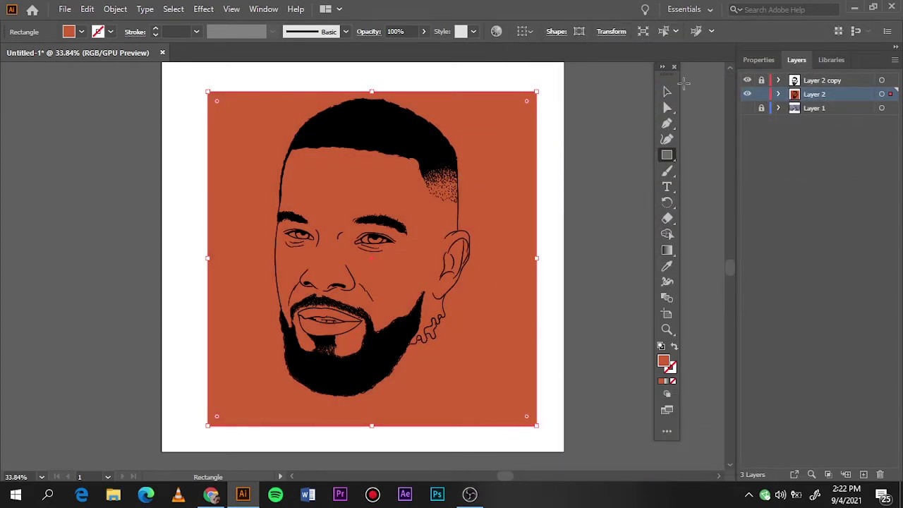
pyautogui.press('v')
pyautogui.click(187, 92)
pyautogui.click(522, 395)
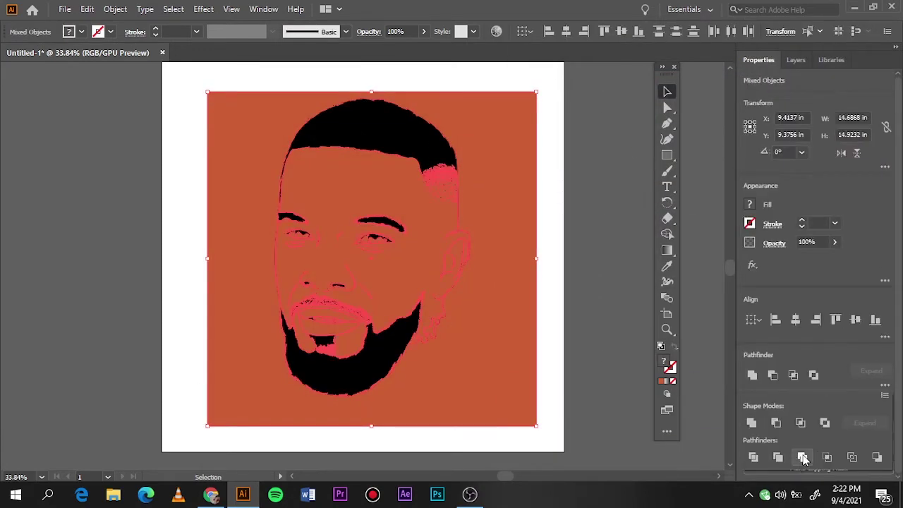
pyautogui.rightClick(575, 268)
pyautogui.click(568, 302)
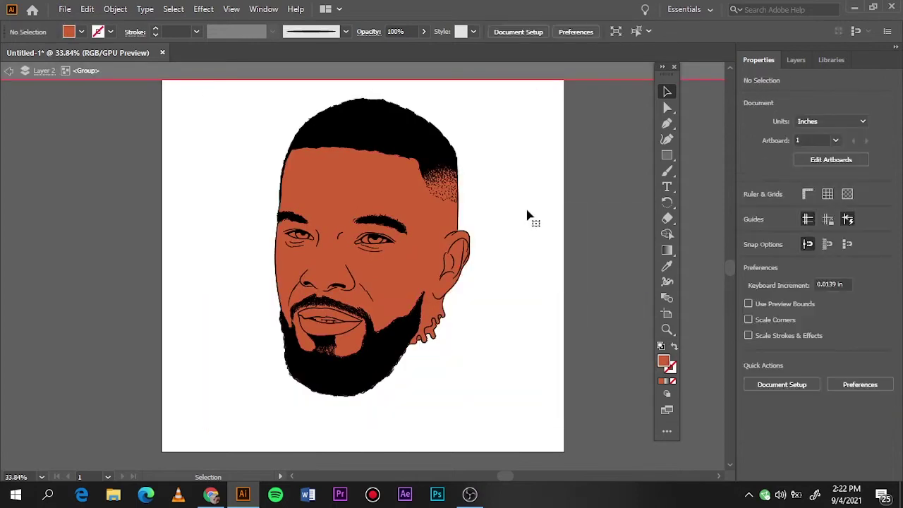
# Step: Lock the face sublayers and select anchor points along the beard and left jaw edges
pyautogui.click(796, 59)
pyautogui.scroll(-5, 797, 338)
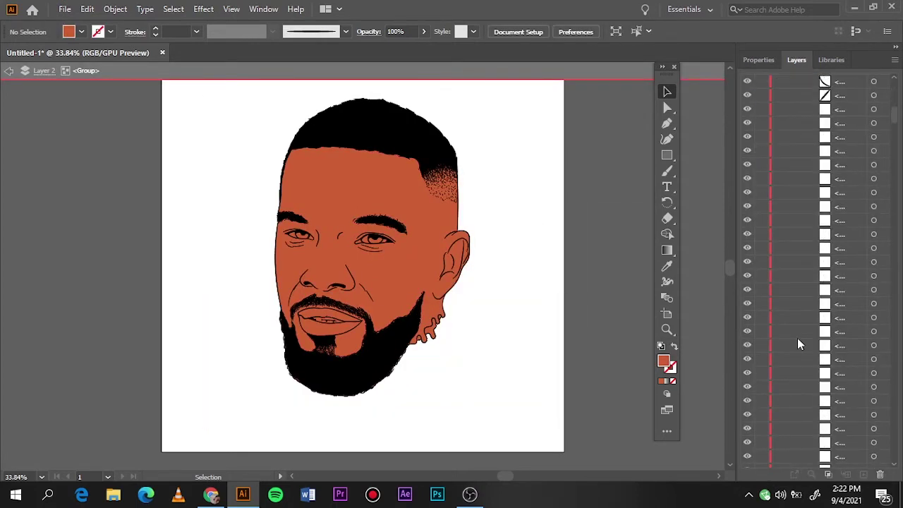
pyautogui.moveTo(762, 271); pyautogui.dragTo(760, 73)
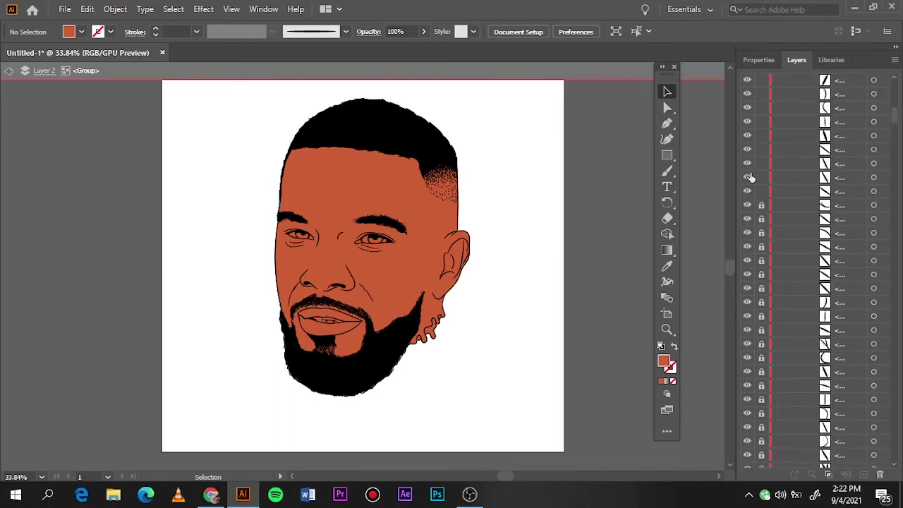
pyautogui.moveTo(761, 195)
pyautogui.mouseDown()
pyautogui.moveTo(762, 399)
pyautogui.moveTo(763, 217)
pyautogui.mouseUp()
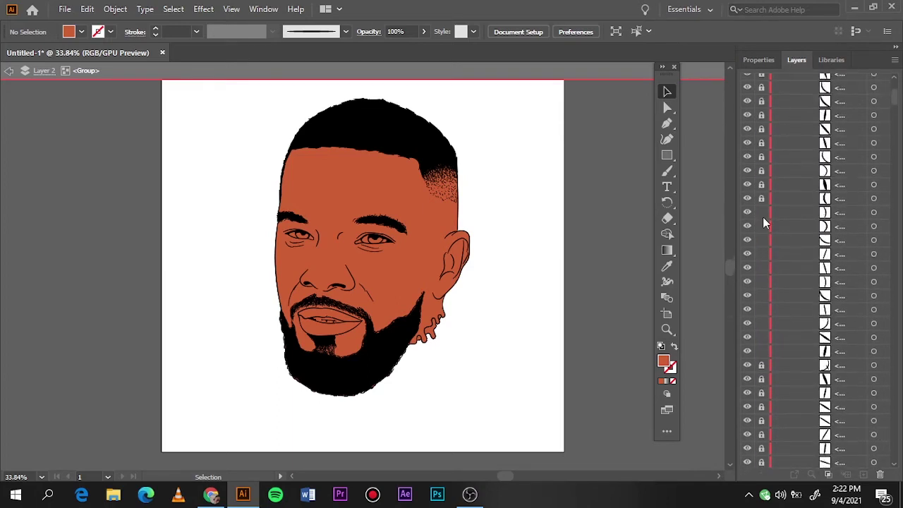
pyautogui.click(667, 107)
pyautogui.hotkey('ctrl', '1')
pyautogui.moveTo(362, 238); pyautogui.dragTo(419, 336)
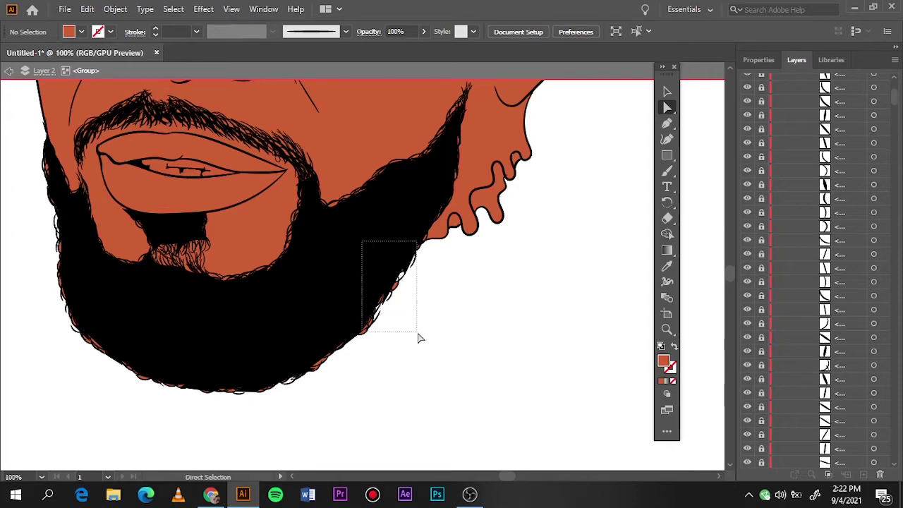
pyautogui.moveTo(6, 323); pyautogui.dragTo(456, 447)
pyautogui.moveTo(10, 176); pyautogui.dragTo(21, 193)
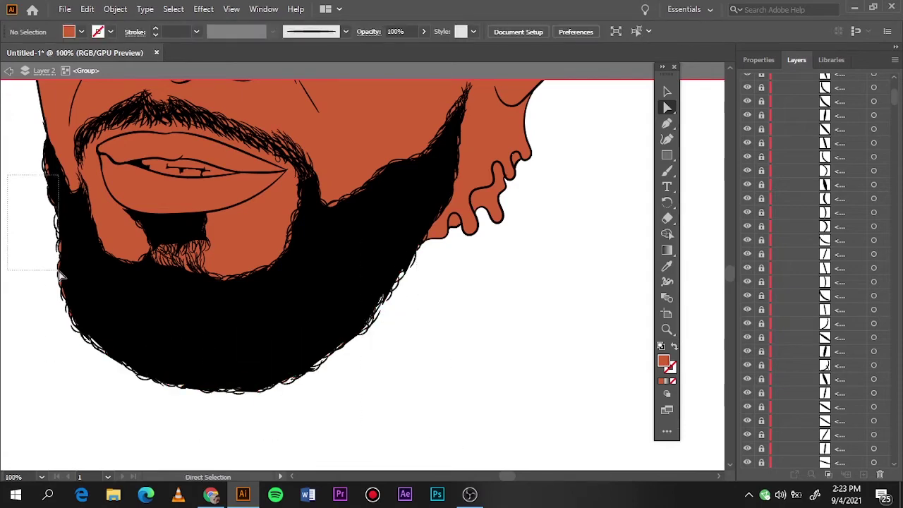
pyautogui.moveTo(60, 275); pyautogui.dragTo(62, 278)
pyautogui.hotkey('ctrl', '+')
pyautogui.hotkey('ctrl', '+')
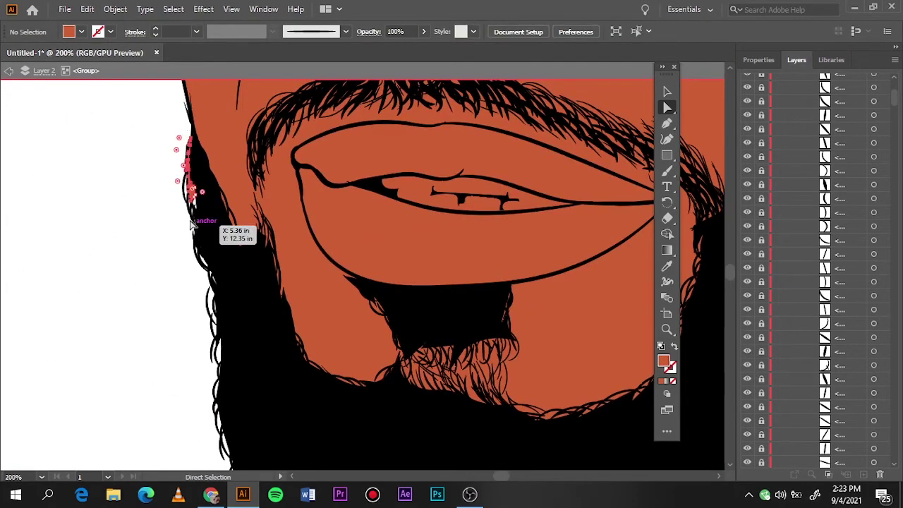
pyautogui.click(666, 91)
# Step: Fill the lower lip a light salmon and the upper lip dark red
pyautogui.click(395, 261)
pyautogui.doubleClick(663, 360)
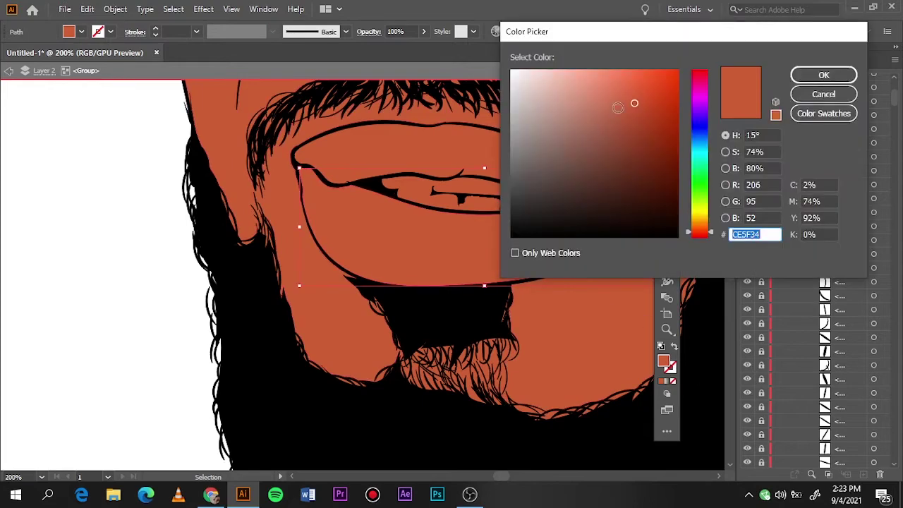
pyautogui.moveTo(618, 106); pyautogui.dragTo(614, 86)
pyautogui.click(823, 75)
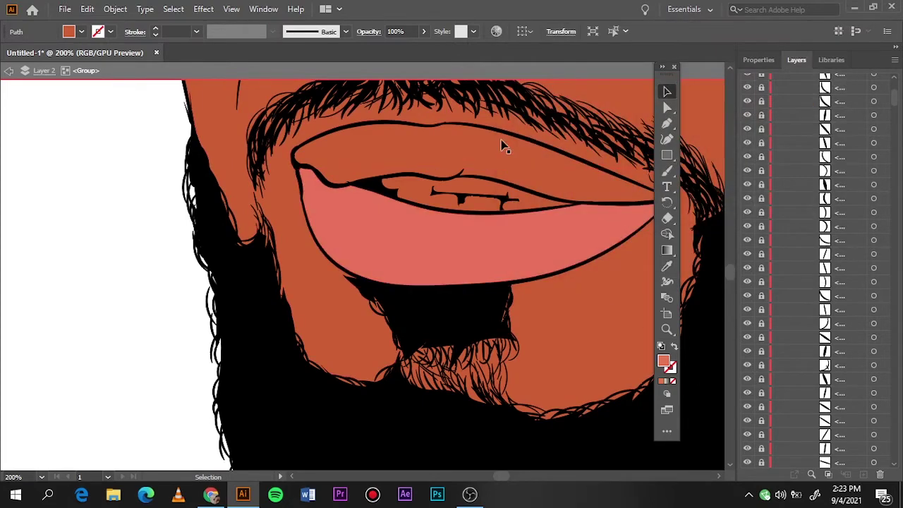
pyautogui.click(504, 146)
pyautogui.doubleClick(663, 360)
pyautogui.moveTo(632, 125); pyautogui.dragTo(630, 129)
pyautogui.click(823, 74)
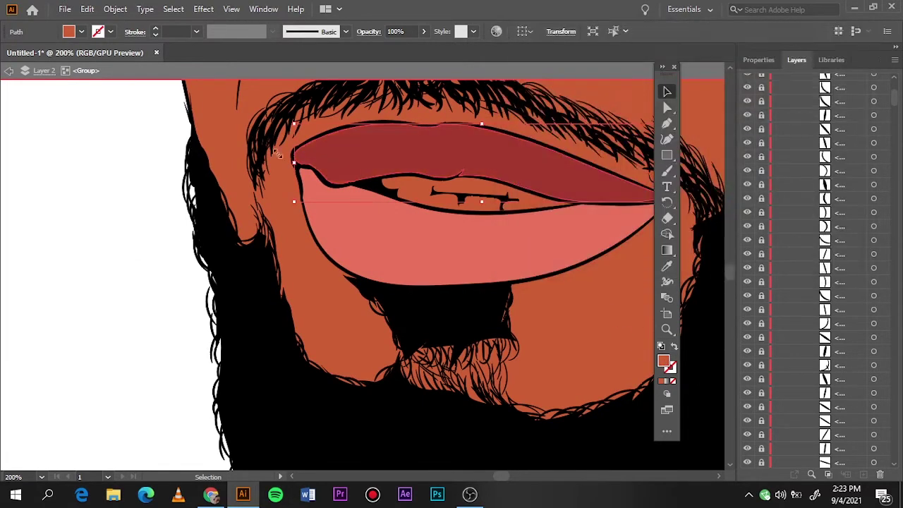
# Step: Fill the teeth white and view the whole face
pyautogui.click(424, 192)
pyautogui.doubleClick(663, 360)
pyautogui.click(823, 75)
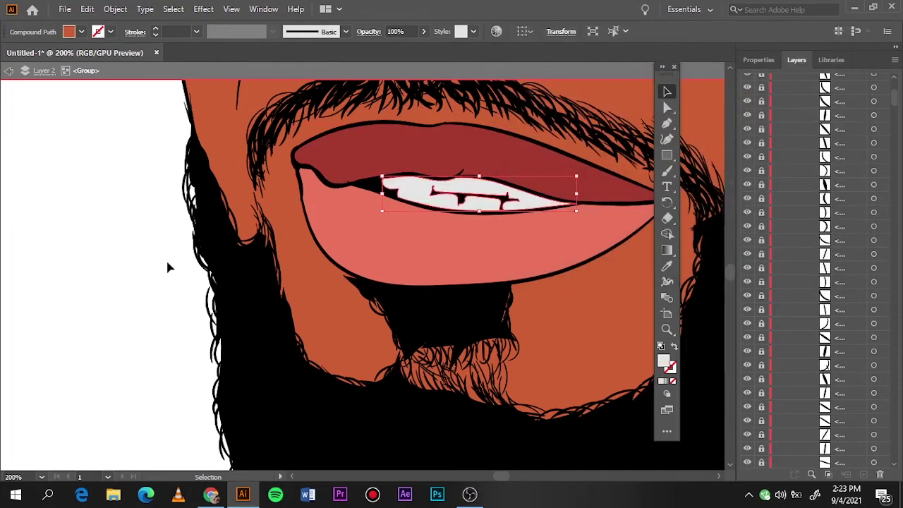
pyautogui.click(168, 267)
pyautogui.hotkey('ctrl', '0')
# Step: Fill both eye whites with white
pyautogui.scroll(5, 376, 256)
pyautogui.click(332, 310)
pyautogui.scroll(-2, 141, 283)
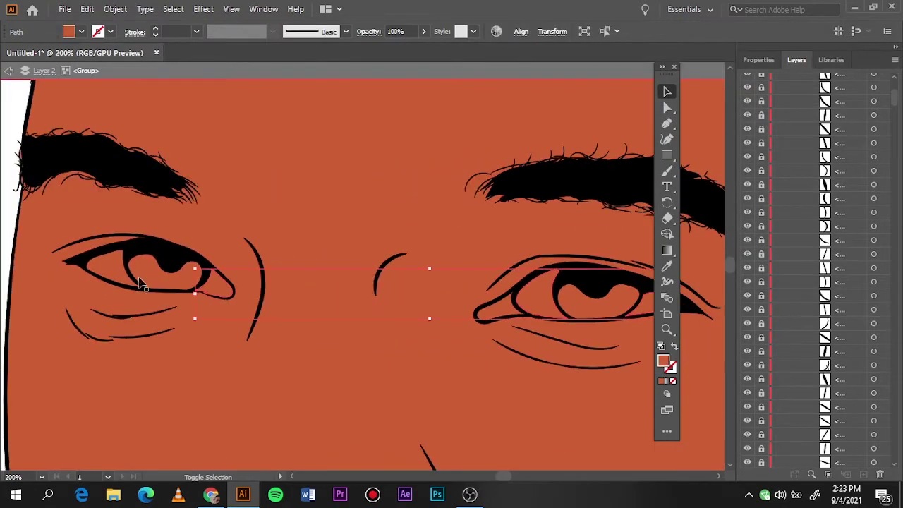
pyautogui.click(142, 282)
pyautogui.doubleClick(663, 360)
pyautogui.moveTo(635, 101); pyautogui.dragTo(513, 91)
pyautogui.click(823, 75)
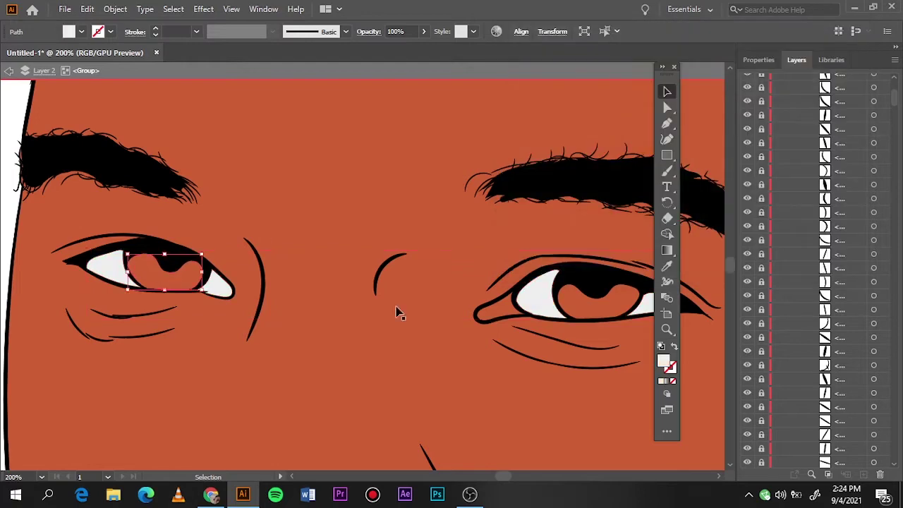
# Step: Fill the irises dark red 350600 and the inner eye corner red
pyautogui.keyDown('shift'); pyautogui.click(578, 296); pyautogui.keyUp('shift')
pyautogui.doubleClick(663, 360)
pyautogui.moveTo(673, 170)
pyautogui.mouseDown()
pyautogui.moveTo(676, 203)
pyautogui.moveTo(699, 234)
pyautogui.mouseUp()
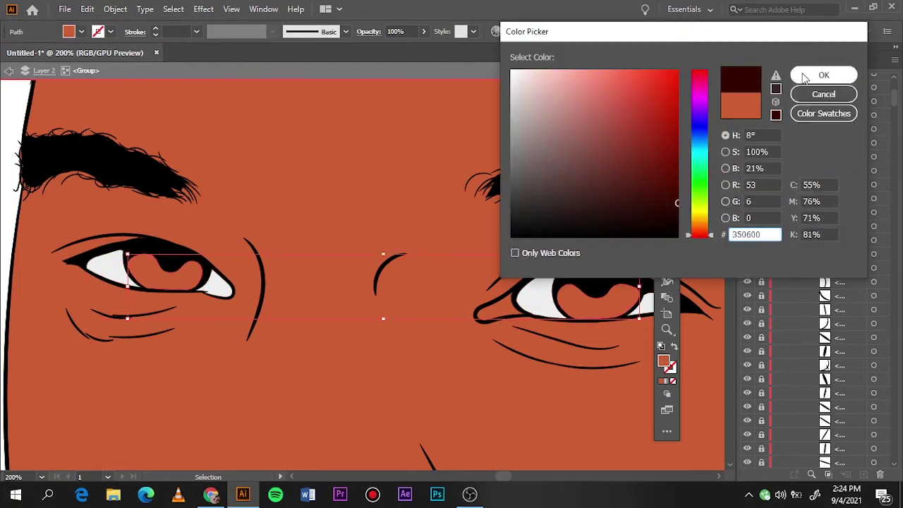
pyautogui.click(805, 78)
pyautogui.scroll(-3, 560, 177)
pyautogui.click(477, 172)
pyautogui.doubleClick(664, 361)
pyautogui.click(634, 103)
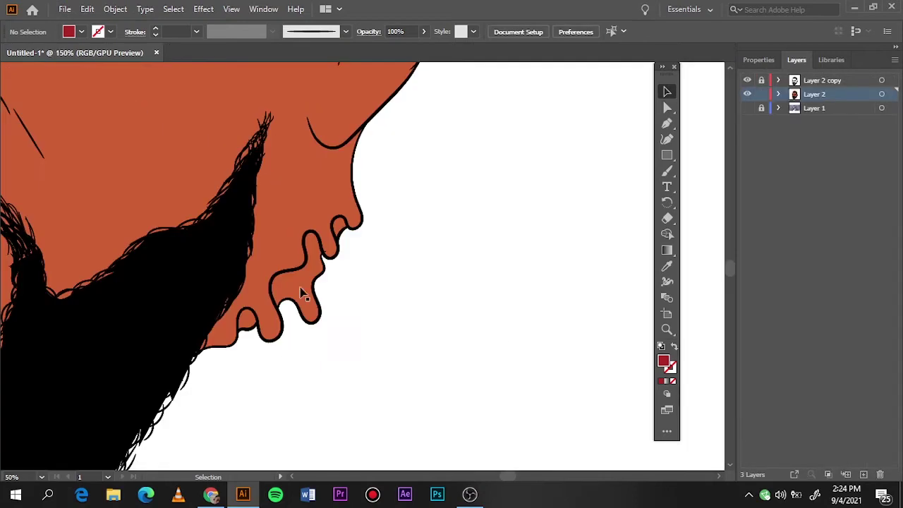
# Step: Fill the wavy shape beside the jaw dark red and duplicate the coloured face layer
pyautogui.click(302, 294)
pyautogui.doubleClick(663, 360)
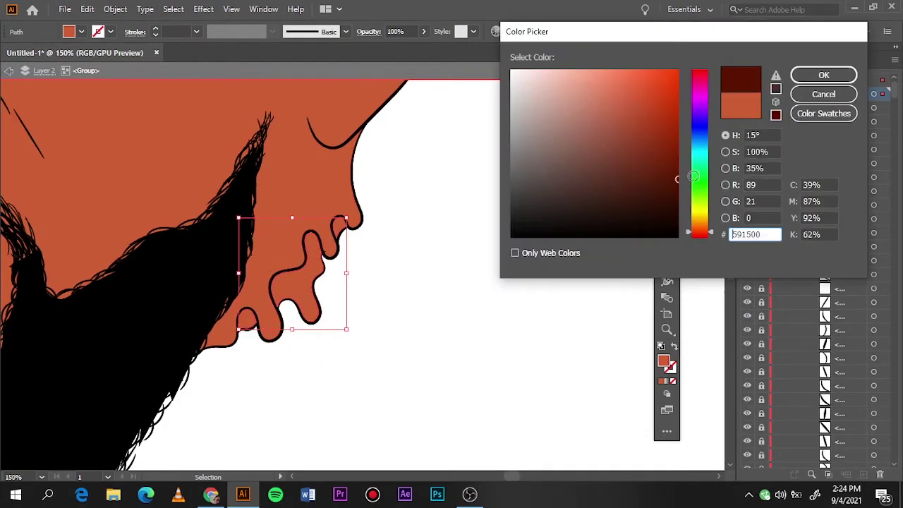
pyautogui.click(823, 75)
pyautogui.click(548, 252)
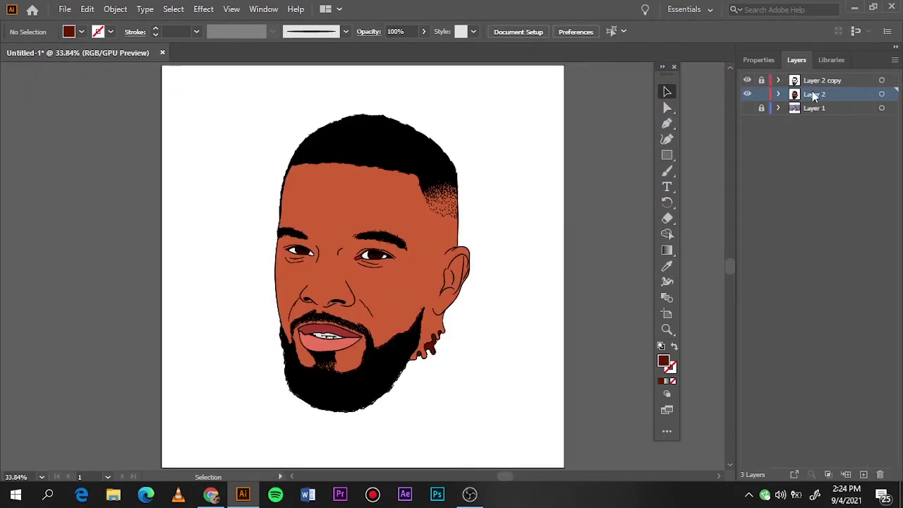
pyautogui.moveTo(814, 97); pyautogui.dragTo(864, 474)
# Step: Select all paths on the layer copy and delete the orange skin fill
pyautogui.press('a')
pyautogui.hotkey('ctrl', 'a')
pyautogui.scroll(1, 415, 194)
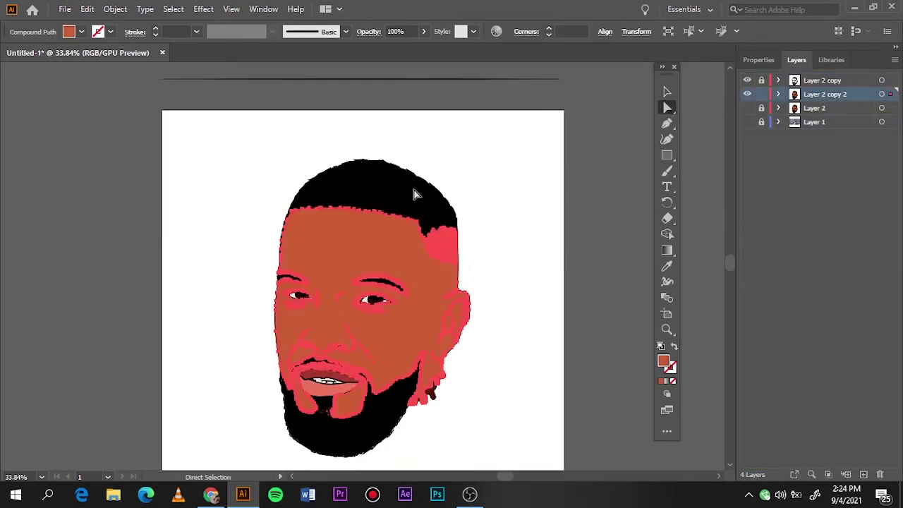
pyautogui.press('Delete')
pyautogui.scroll(3, 414, 194)
pyautogui.scroll(2, 558, 337)
pyautogui.scroll(-1, 197, 192)
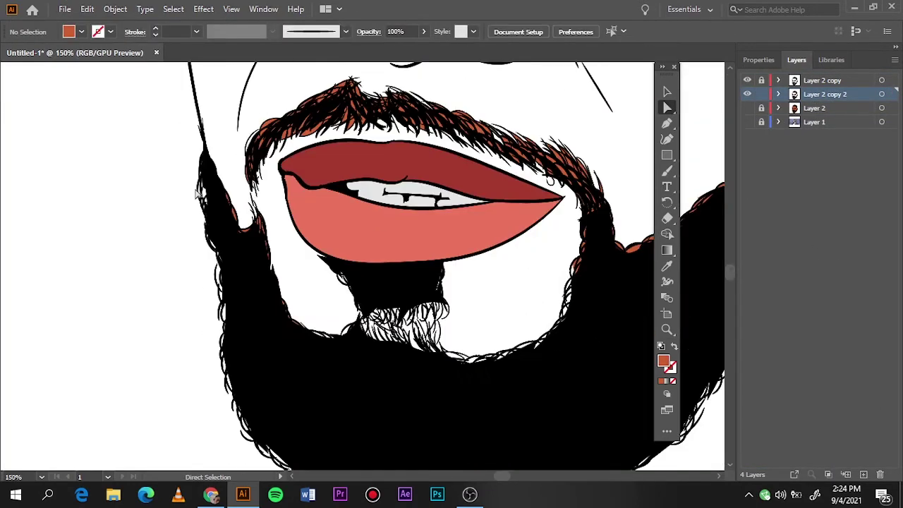
pyautogui.click(274, 308)
pyautogui.scroll(2, 468, 113)
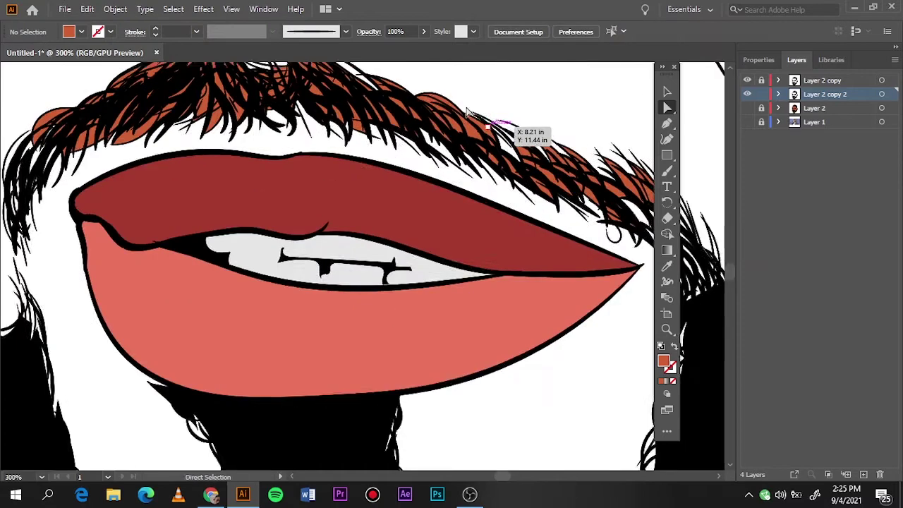
# Step: Delete the leftover orange fills throughout the moustache
pyautogui.moveTo(468, 113); pyautogui.dragTo(372, 160)
pyautogui.moveTo(367, 84); pyautogui.dragTo(567, 233)
pyautogui.press('Delete')
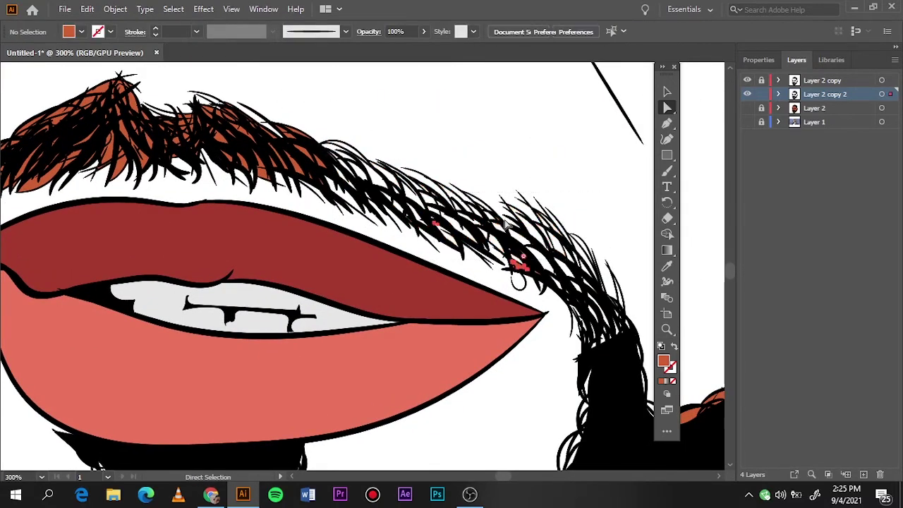
pyautogui.moveTo(332, 198); pyautogui.dragTo(152, 84)
pyautogui.press('Delete')
pyautogui.moveTo(446, 141)
pyautogui.mouseDown()
pyautogui.moveTo(249, 200)
pyautogui.moveTo(484, 246)
pyautogui.mouseUp()
pyautogui.moveTo(135, 111); pyautogui.dragTo(414, 238)
pyautogui.press('Delete')
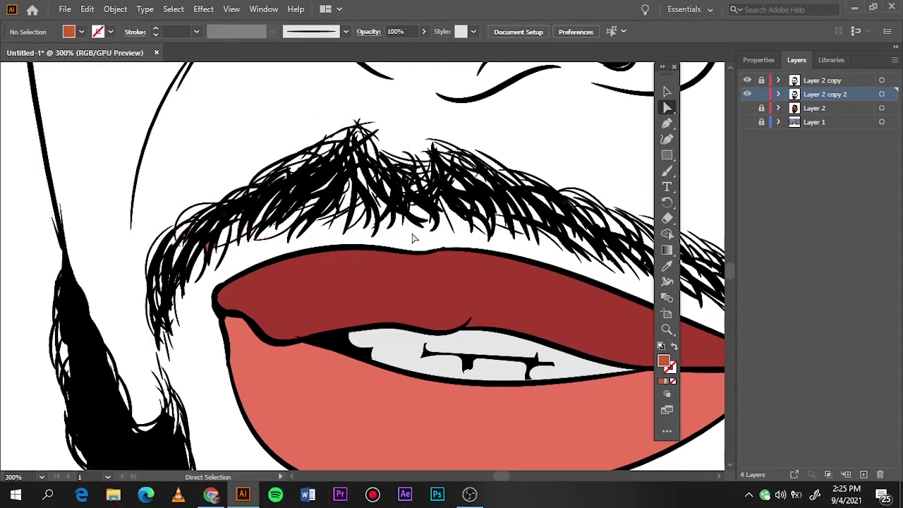
pyautogui.hotkey('ctrl', '0')
# Step: Delete the orange fills along the beard's edge
pyautogui.scroll(5, 389, 396)
pyautogui.moveTo(312, 141); pyautogui.dragTo(534, 463)
pyautogui.press('Delete')
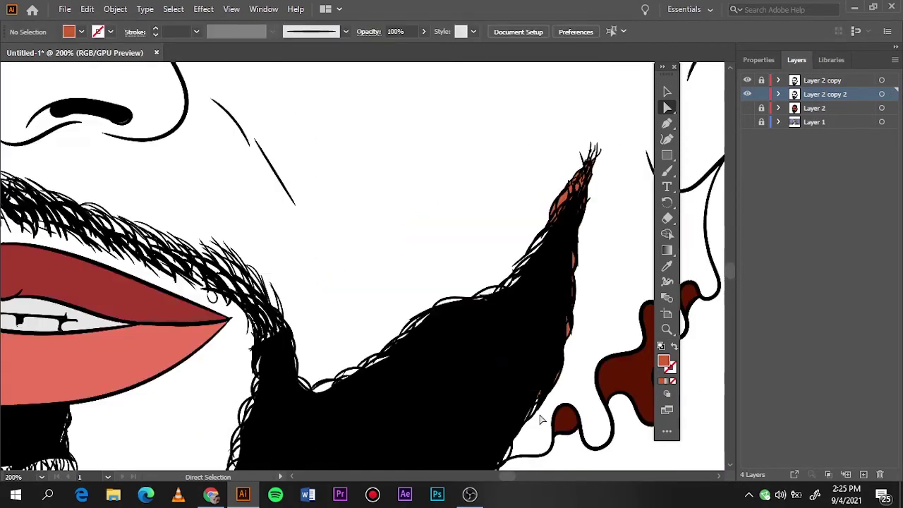
pyautogui.moveTo(454, 141); pyautogui.dragTo(583, 397)
pyautogui.press('Delete')
pyautogui.moveTo(489, 115); pyautogui.dragTo(635, 252)
pyautogui.press('Delete')
pyautogui.scroll(-3, 543, 331)
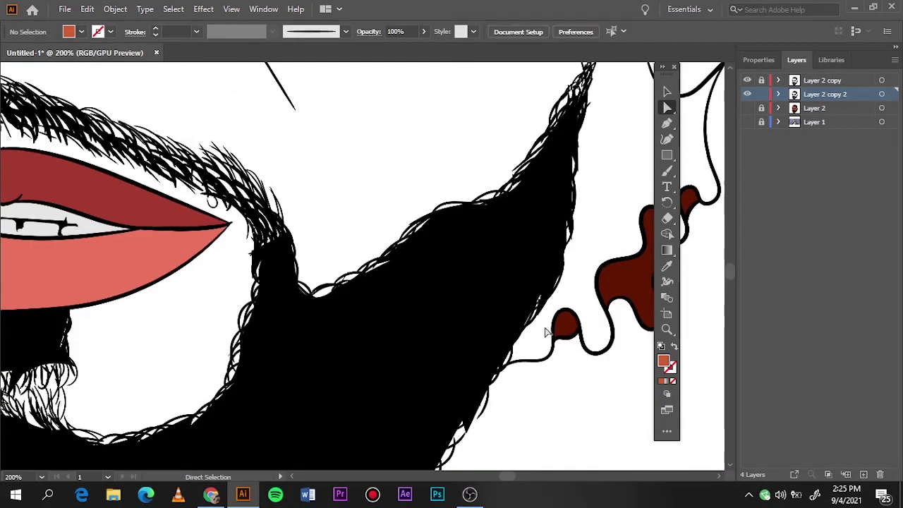
pyautogui.hotkey('ctrl', '0')
# Step: Delete the orange fills in both eyebrows and select the hair-fade fill
pyautogui.scroll(3, 409, 244)
pyautogui.scroll(2, 395, 212)
pyautogui.moveTo(230, 132)
pyautogui.mouseDown()
pyautogui.moveTo(398, 200)
pyautogui.moveTo(396, 216)
pyautogui.mouseUp()
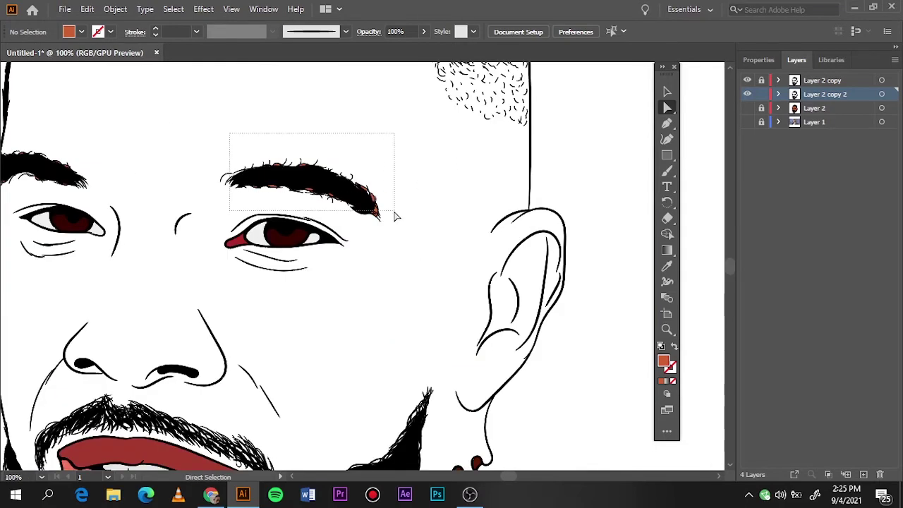
pyautogui.press('Delete')
pyautogui.hscroll(-3, 226, 190)
pyautogui.moveTo(87, 151); pyautogui.dragTo(212, 196)
pyautogui.press('Delete')
pyautogui.hotkey('ctrl', '0')
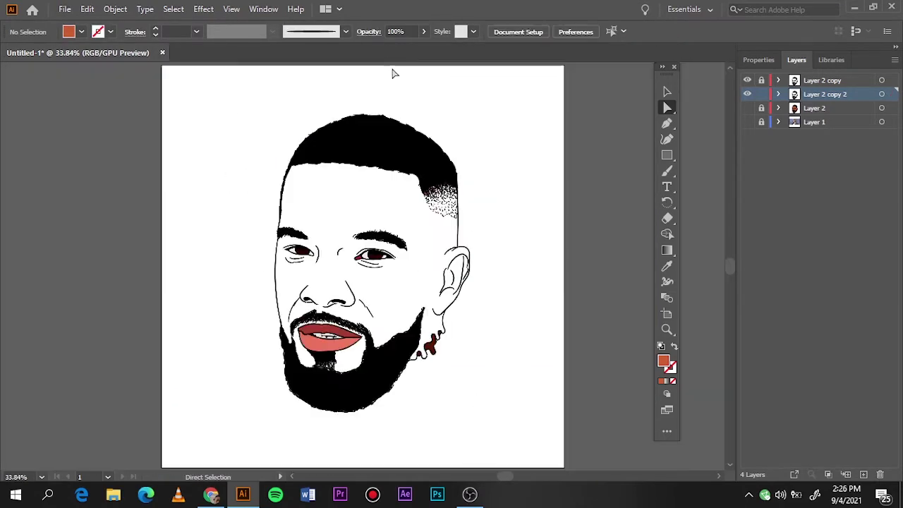
pyautogui.moveTo(394, 73); pyautogui.dragTo(506, 232)
# Step: Delete the hair-fade fill, add a new empty layer, and show the coloured face layer
pyautogui.press('Delete')
pyautogui.click(778, 108)
pyautogui.click(778, 108)
pyautogui.click(864, 474)
pyautogui.click(747, 135)
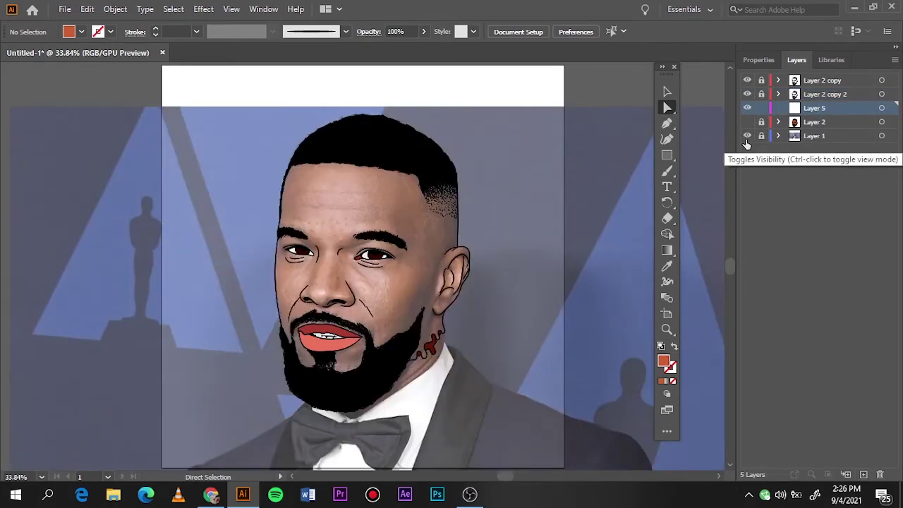
pyautogui.click(747, 136)
pyautogui.scroll(2, 432, 301)
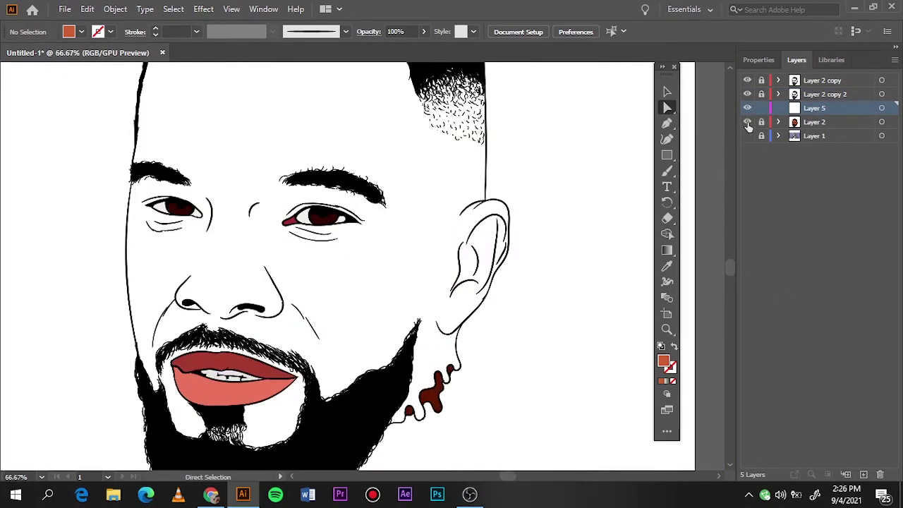
pyautogui.click(747, 121)
# Step: Set the fill colour to reddish-brown AD4A2B and show the reference photo layer
pyautogui.doubleClick(663, 362)
pyautogui.click(634, 120)
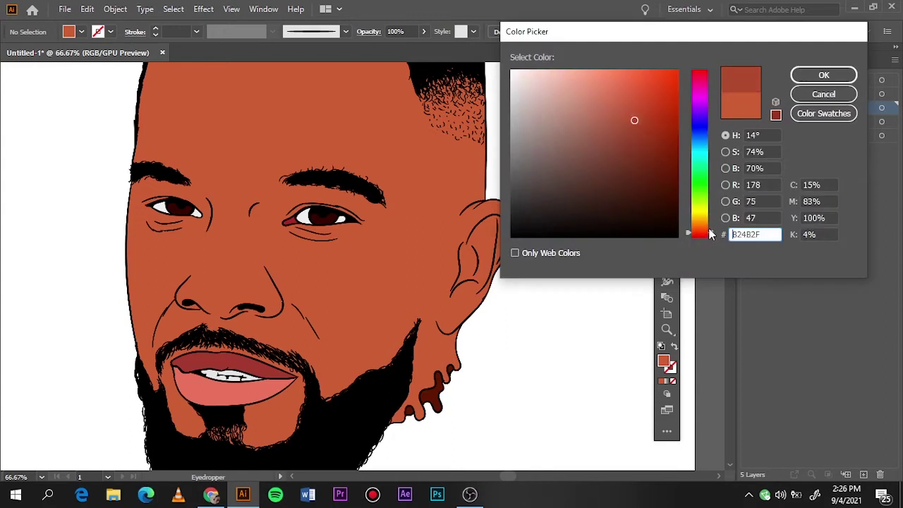
pyautogui.press('Return')
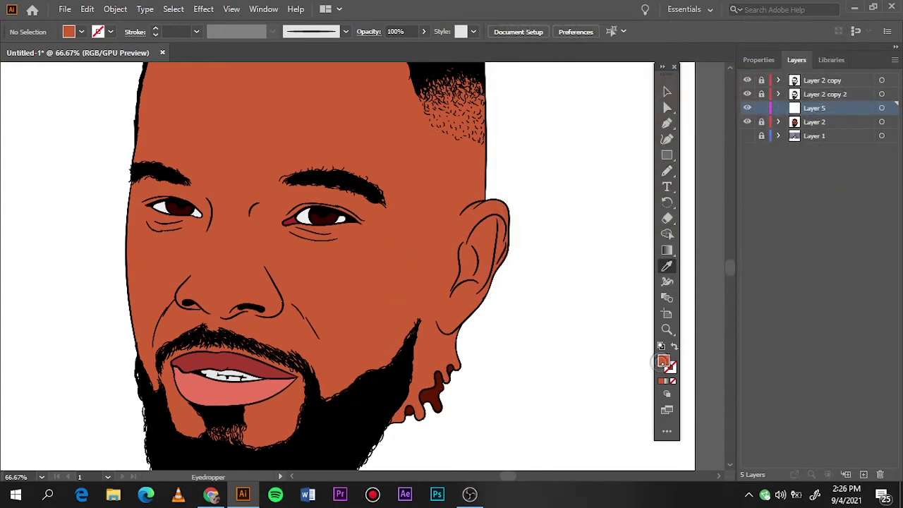
pyautogui.doubleClick(663, 361)
pyautogui.click(691, 234)
pyautogui.press('Return')
pyautogui.doubleClick(663, 362)
pyautogui.click(636, 122)
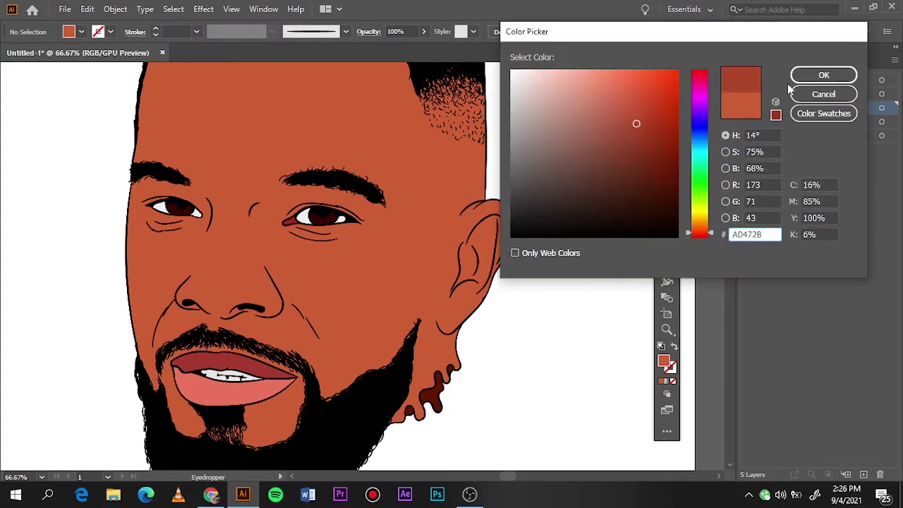
pyautogui.click(824, 74)
pyautogui.click(747, 136)
# Step: Draw pencil shadow shapes along both sides of the nose and check them against the photo
pyautogui.press('n')
pyautogui.hscroll(-3, 345, 362)
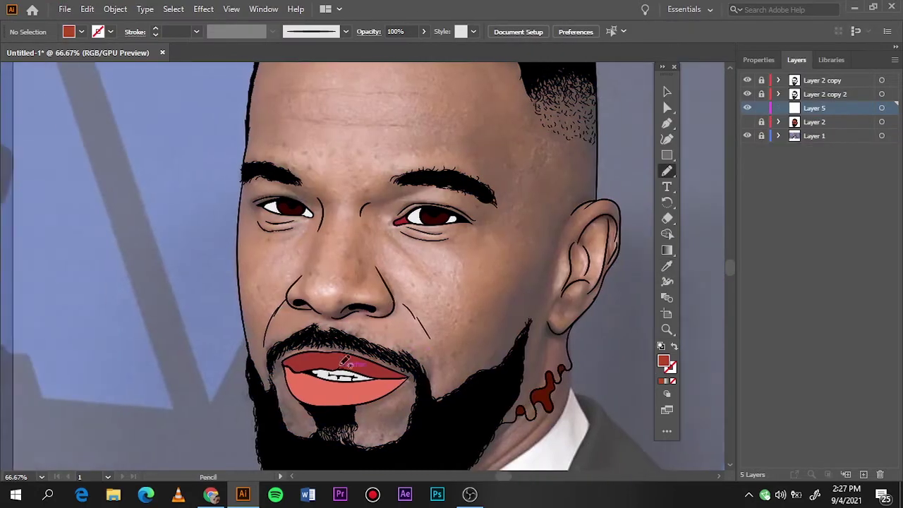
pyautogui.scroll(3, 358, 321)
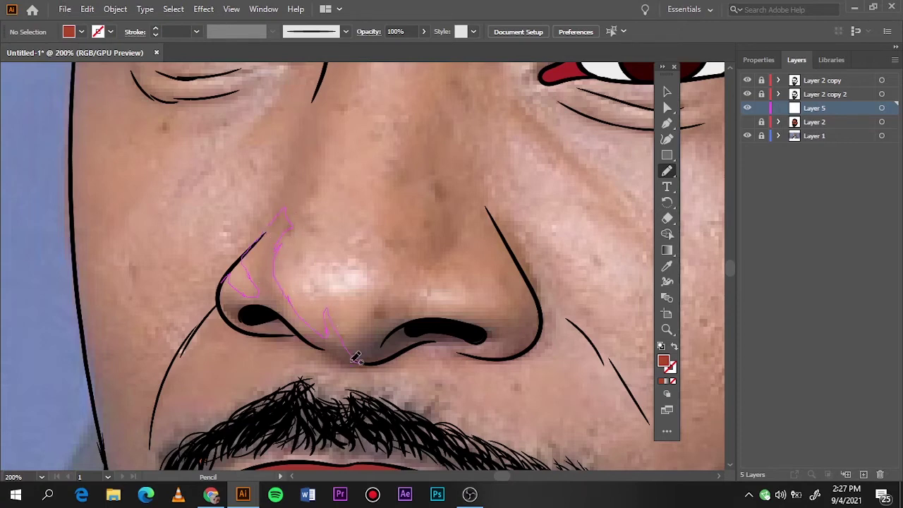
pyautogui.moveTo(243, 321); pyautogui.dragTo(240, 317)
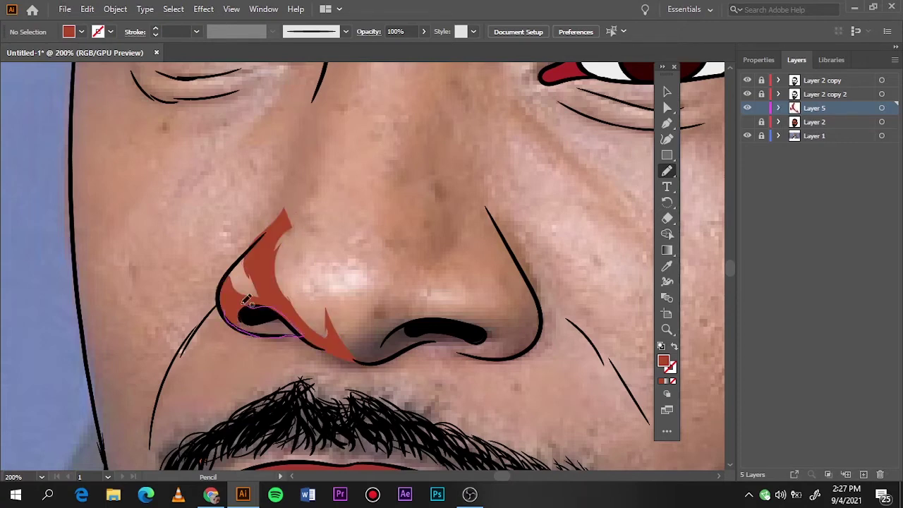
pyautogui.hscroll(3, 239, 313)
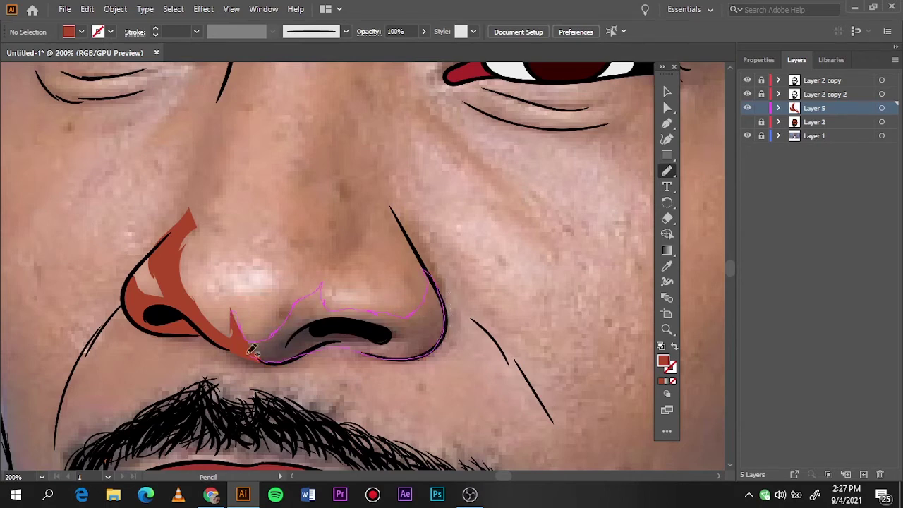
pyautogui.moveTo(428, 268); pyautogui.dragTo(247, 346)
pyautogui.hotkey('ctrl', '0')
pyautogui.click(747, 135)
pyautogui.click(747, 135)
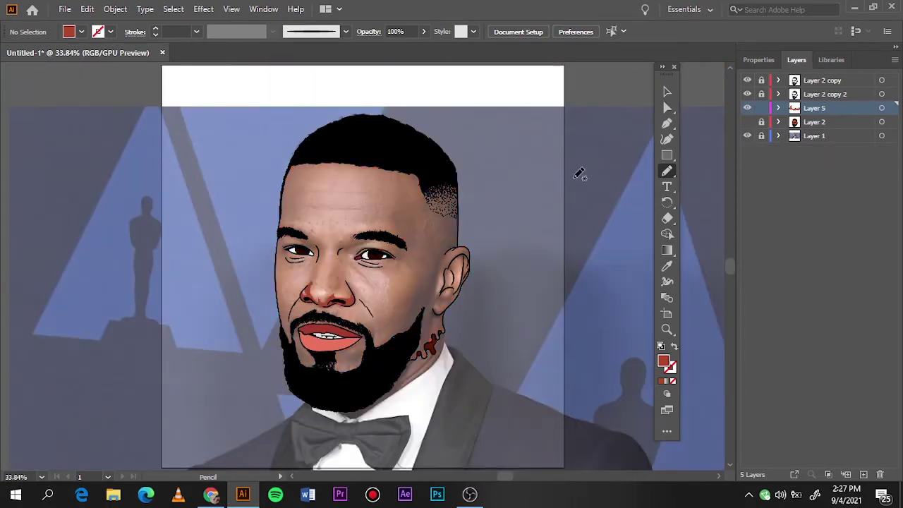
pyautogui.scroll(5, 315, 252)
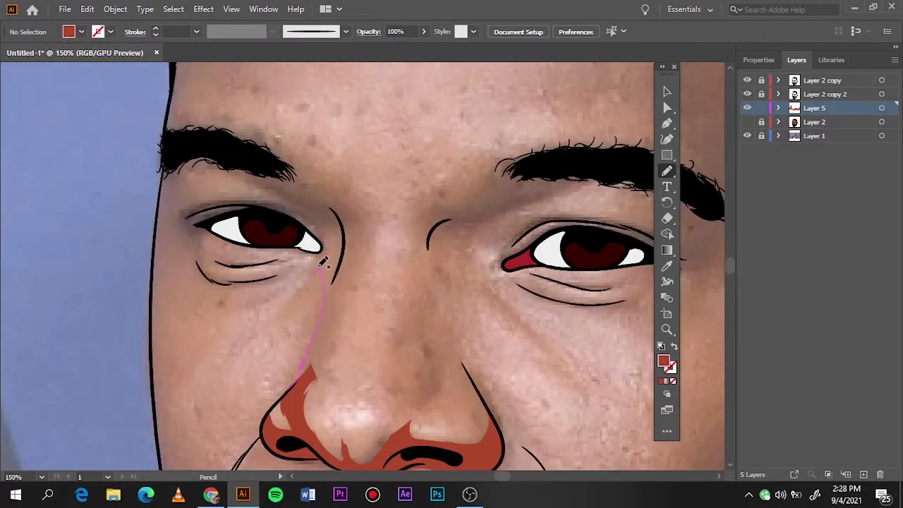
# Step: Draw shadow shapes around the left eye, beneath it, and along the left eyebrow
pyautogui.moveTo(322, 240); pyautogui.dragTo(322, 243)
pyautogui.hotkey('ctrl', 'z')
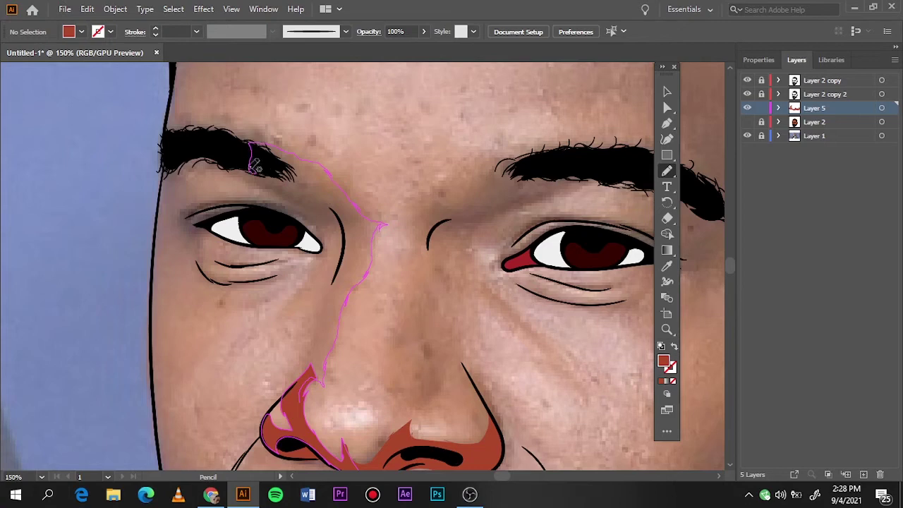
pyautogui.moveTo(256, 199); pyautogui.dragTo(314, 245)
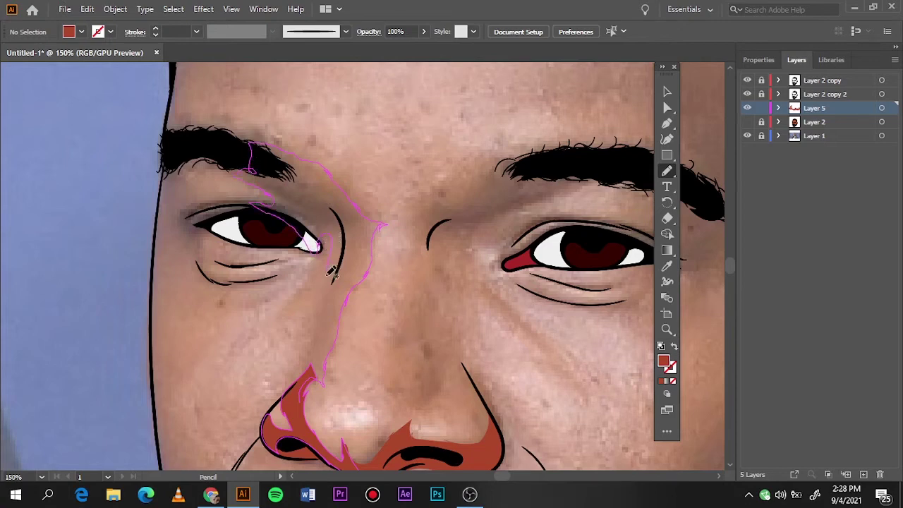
pyautogui.moveTo(295, 398); pyautogui.dragTo(295, 397)
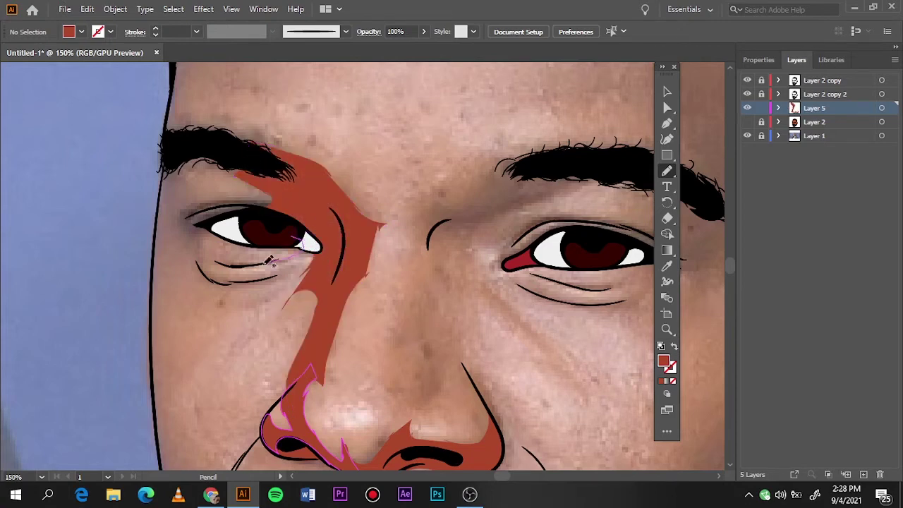
pyautogui.moveTo(224, 283); pyautogui.dragTo(305, 220)
pyautogui.moveTo(208, 225); pyautogui.dragTo(203, 239)
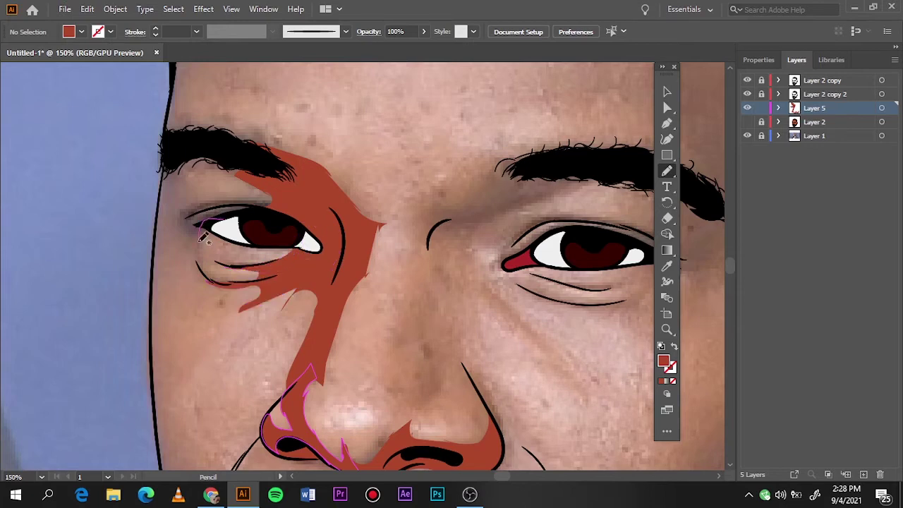
pyautogui.moveTo(165, 182); pyautogui.dragTo(198, 176)
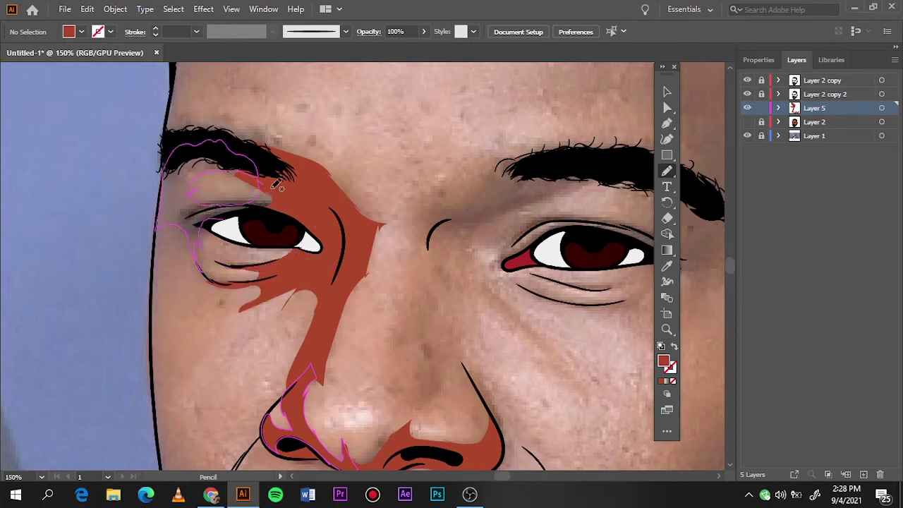
pyautogui.moveTo(277, 185); pyautogui.dragTo(241, 221)
pyautogui.moveTo(247, 164)
pyautogui.mouseDown()
pyautogui.moveTo(255, 208)
pyautogui.moveTo(194, 261)
pyautogui.mouseUp()
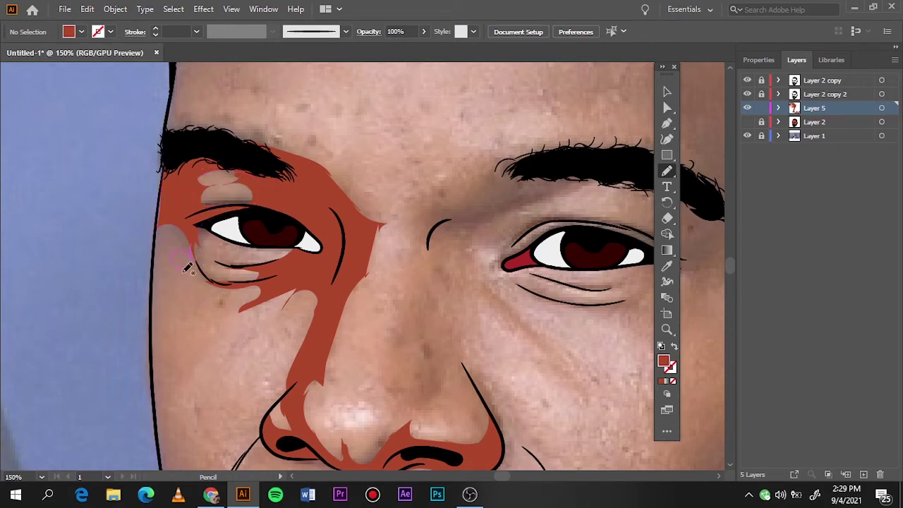
pyautogui.moveTo(159, 235); pyautogui.dragTo(158, 237)
pyautogui.hotkey('ctrl', '0')
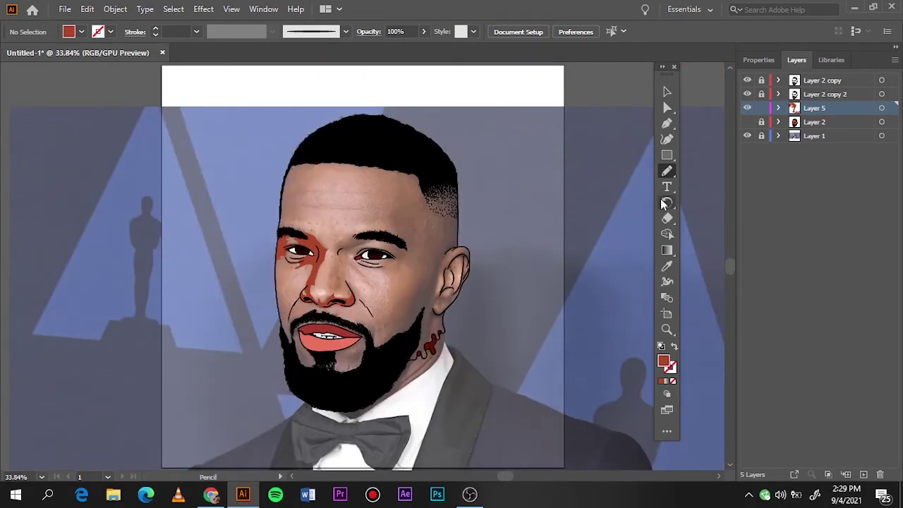
# Step: Toggle the layer visibility to preview the reddish-brown shading without the photo
pyautogui.click(747, 94)
pyautogui.click(747, 135)
pyautogui.click(747, 136)
pyautogui.click(747, 93)
pyautogui.scroll(3, 294, 338)
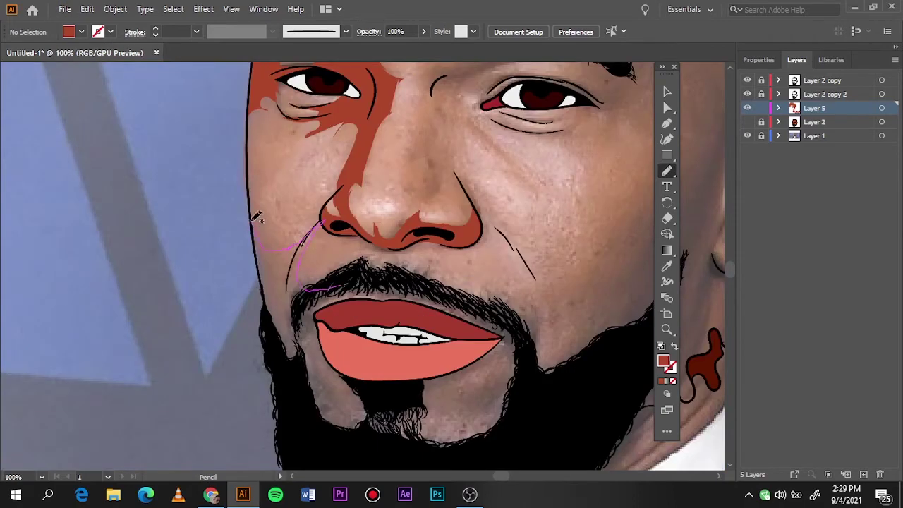
# Step: Draw reddish-brown shadow shapes down the cheek to the chin, along the jaw, and under the nose
pyautogui.moveTo(257, 216); pyautogui.dragTo(364, 395)
pyautogui.moveTo(412, 278); pyautogui.dragTo(365, 269)
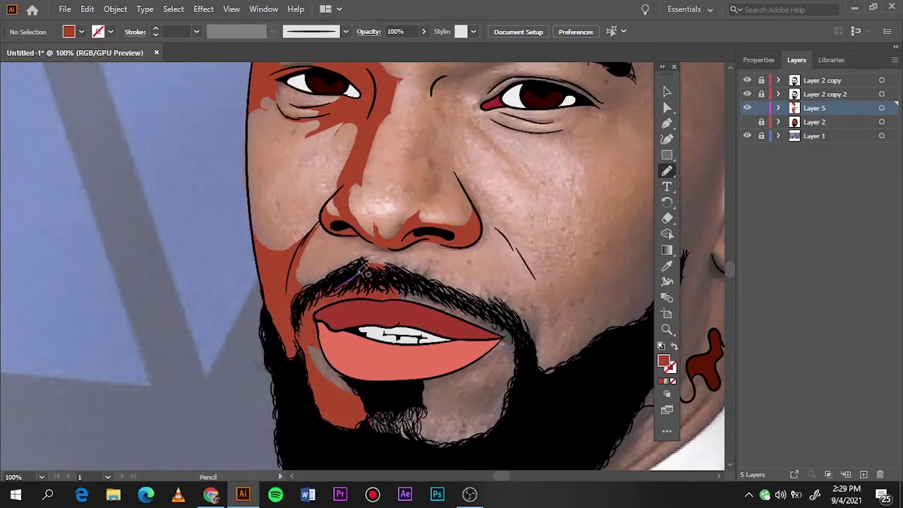
pyautogui.moveTo(429, 230); pyautogui.dragTo(363, 265)
pyautogui.moveTo(337, 224); pyautogui.dragTo(331, 223)
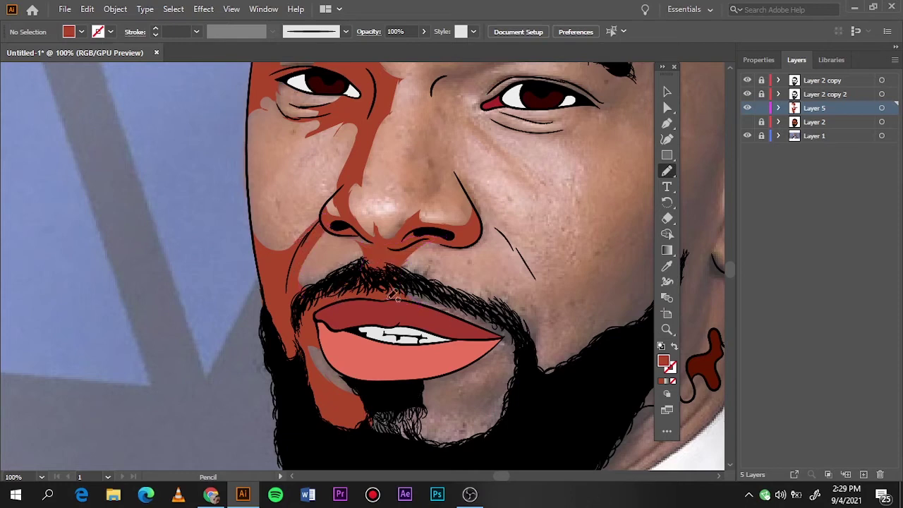
pyautogui.hotkey('ctrl', '0')
# Step: Check the shading with the photo hidden, then shade the chin beside the mouth
pyautogui.click(747, 136)
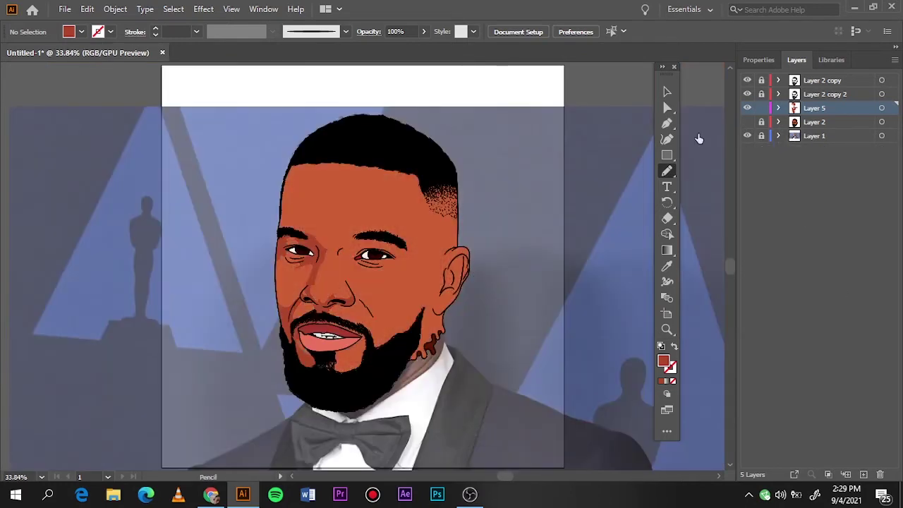
pyautogui.click(747, 122)
pyautogui.scroll(5, 358, 377)
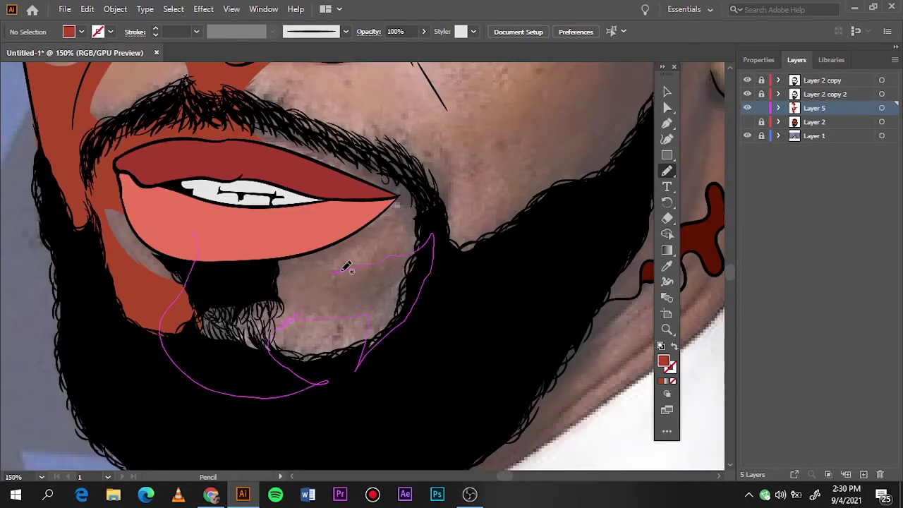
pyautogui.moveTo(189, 285); pyautogui.dragTo(239, 99)
pyautogui.scroll(-5, 356, 282)
pyautogui.scroll(5, 357, 282)
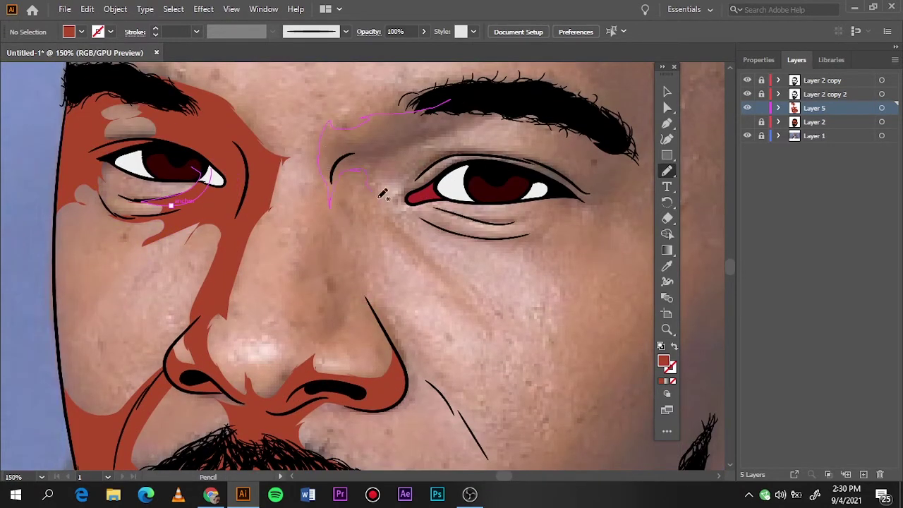
# Step: Shade from the eye up to the eyebrow and along both sides of the nose bridge
pyautogui.moveTo(382, 194); pyautogui.dragTo(462, 114)
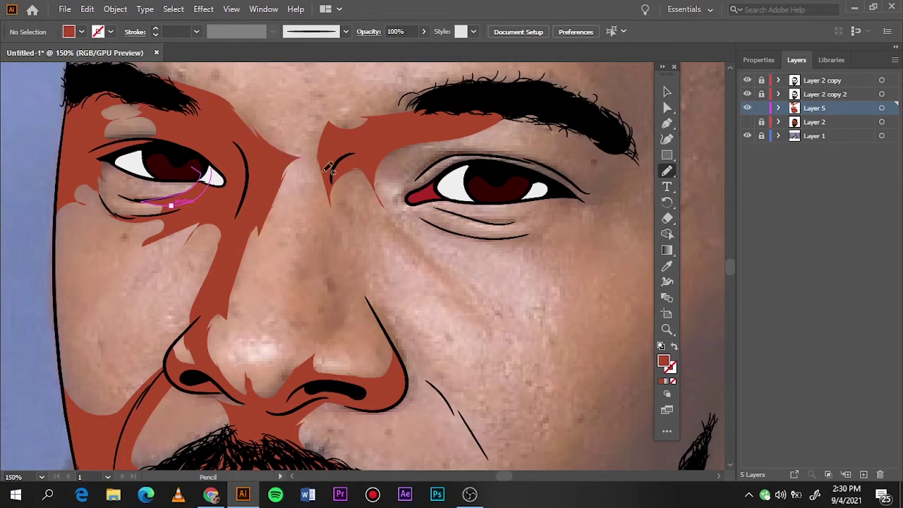
pyautogui.moveTo(266, 138); pyautogui.dragTo(262, 221)
pyautogui.moveTo(326, 169); pyautogui.dragTo(321, 151)
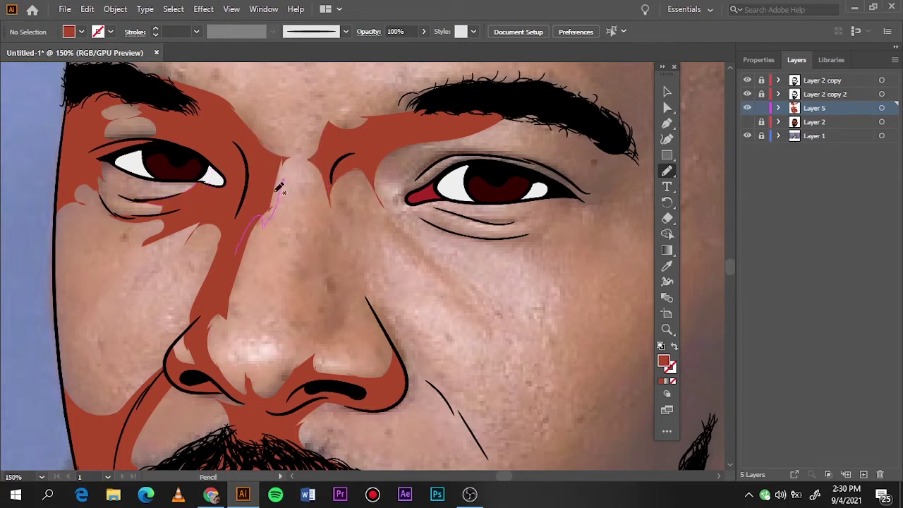
pyautogui.moveTo(254, 124); pyautogui.dragTo(255, 124)
pyautogui.hotkey('ctrl', '0')
# Step: Shade from the chin toward the neck, along the beard edge, and over the right cheek and jaw
pyautogui.scroll(2, 351, 285)
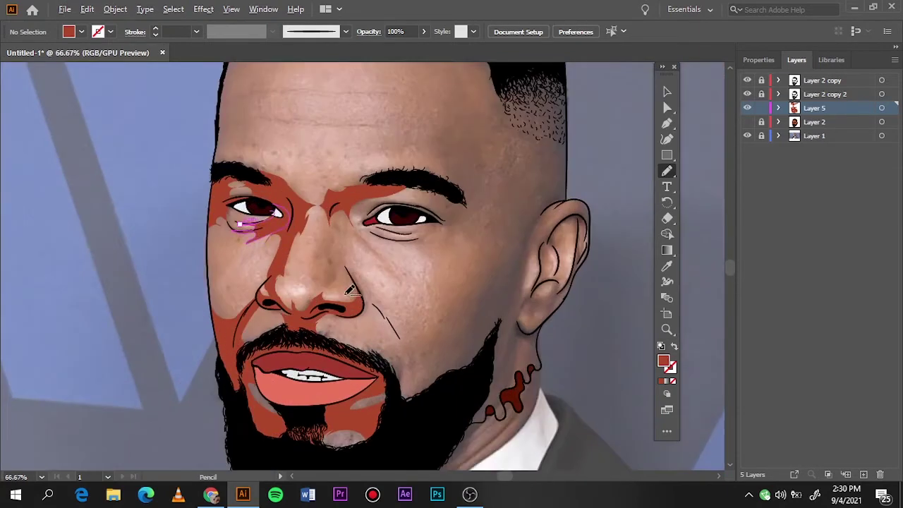
pyautogui.scroll(1, 350, 285)
pyautogui.scroll(-2, 438, 411)
pyautogui.hscroll(4, 451, 408)
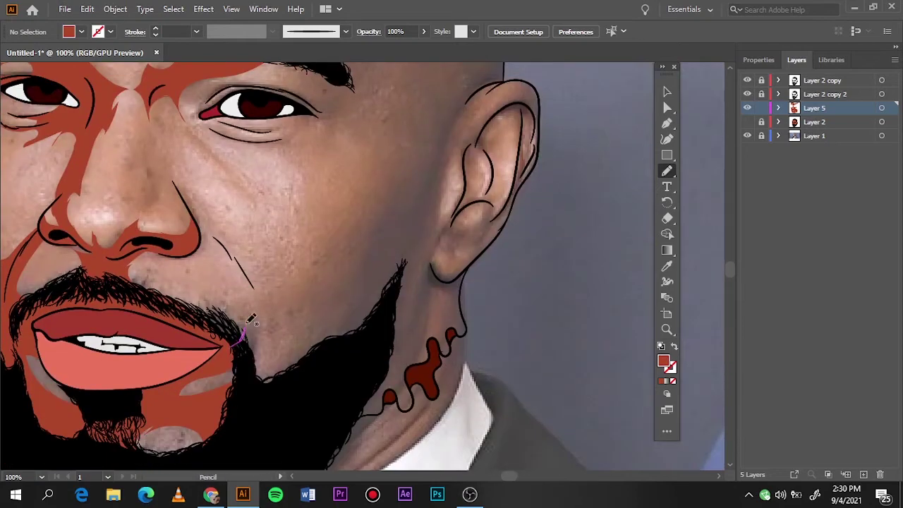
pyautogui.moveTo(246, 325)
pyautogui.mouseDown()
pyautogui.moveTo(255, 378)
pyautogui.moveTo(278, 335)
pyautogui.moveTo(348, 418)
pyautogui.mouseUp()
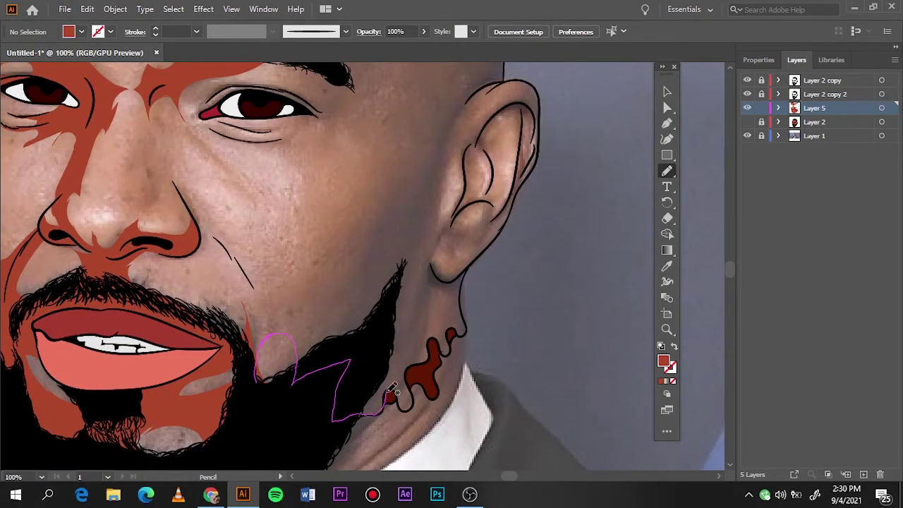
pyautogui.moveTo(392, 390); pyautogui.dragTo(411, 171)
pyautogui.moveTo(204, 304); pyautogui.dragTo(233, 311)
pyautogui.hotkey('ctrl', '0')
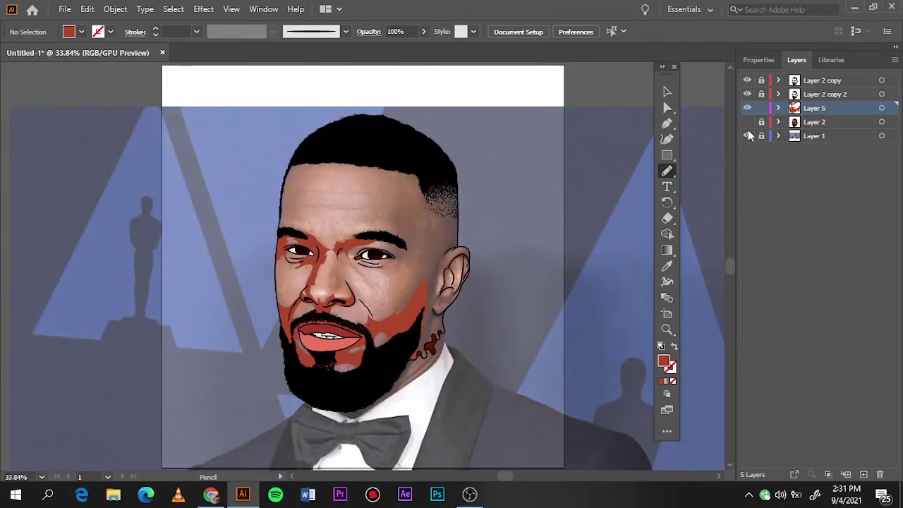
# Step: Preview the shading, zoom the face to 100%, and add shading near the neck
pyautogui.click(747, 134)
pyautogui.click(748, 134)
pyautogui.hotkey('ctrl', '1')
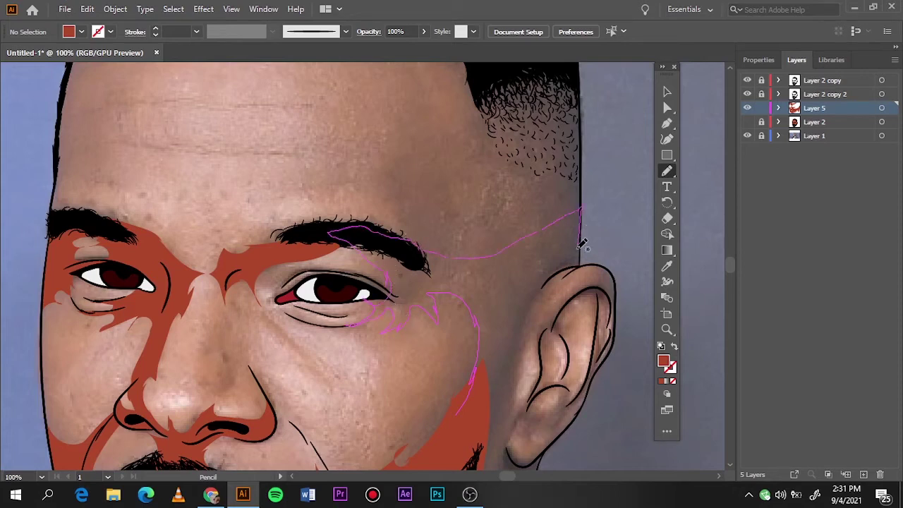
pyautogui.moveTo(482, 446); pyautogui.dragTo(483, 447)
pyautogui.scroll(-5, 481, 446)
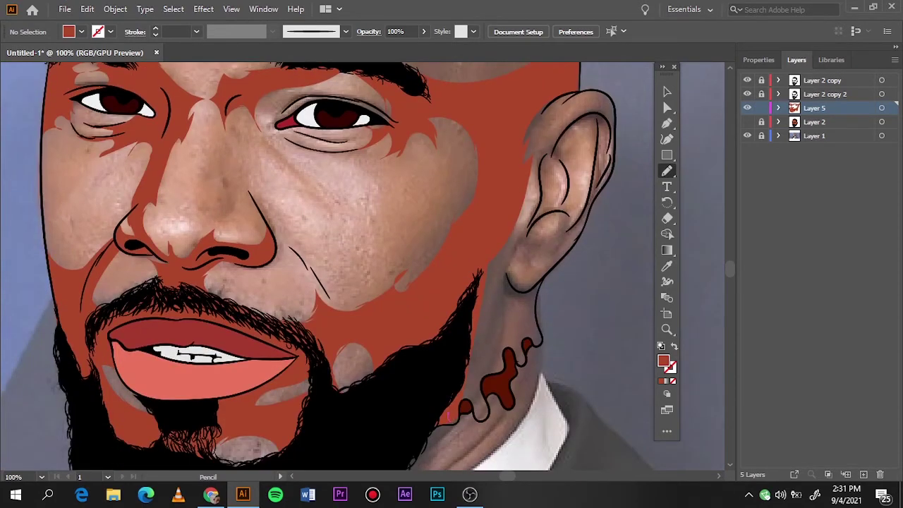
pyautogui.moveTo(485, 393); pyautogui.dragTo(506, 390)
# Step: Shade up the hairline, around the hair edge, and across the right forehead and temple
pyautogui.scroll(-3, 466, 400)
pyautogui.scroll(1, 451, 353)
pyautogui.scroll(3, 437, 308)
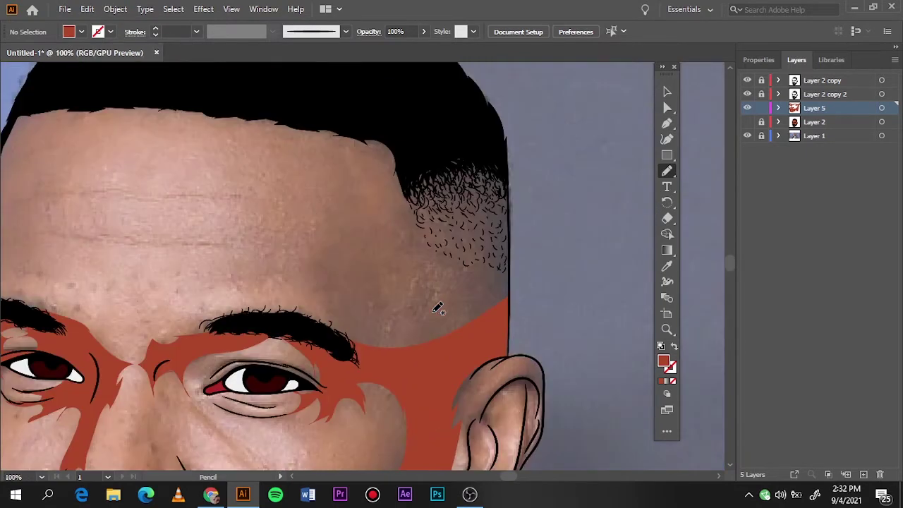
pyautogui.moveTo(343, 173); pyautogui.dragTo(367, 159)
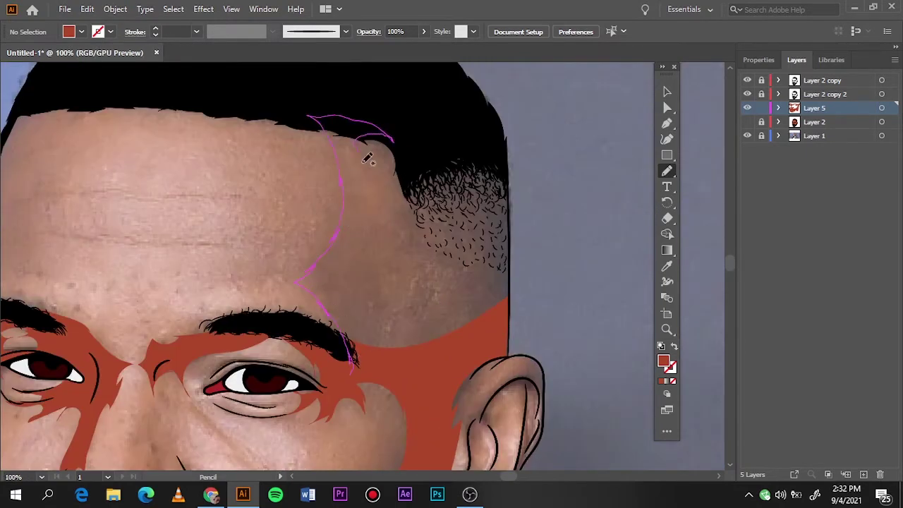
pyautogui.moveTo(397, 252); pyautogui.dragTo(509, 187)
pyautogui.moveTo(496, 326); pyautogui.dragTo(502, 316)
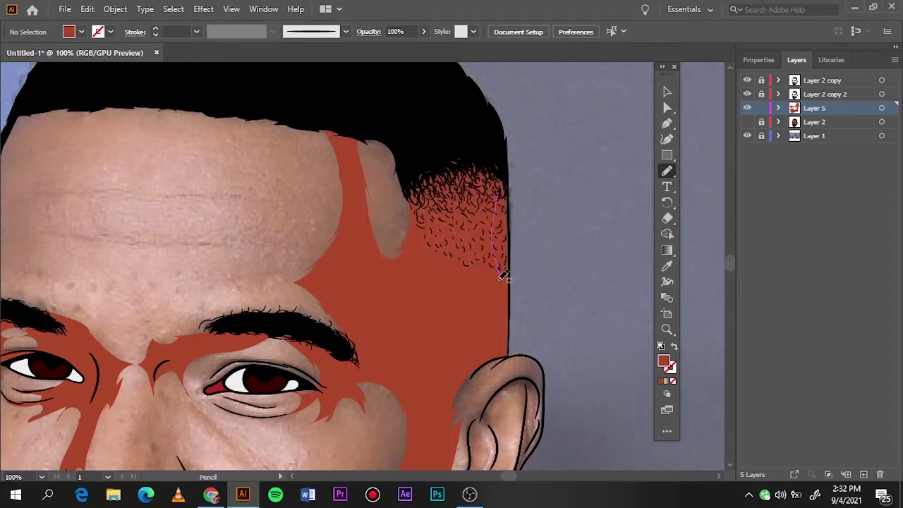
pyautogui.moveTo(497, 181); pyautogui.dragTo(508, 272)
pyautogui.hotkey('ctrl', '0')
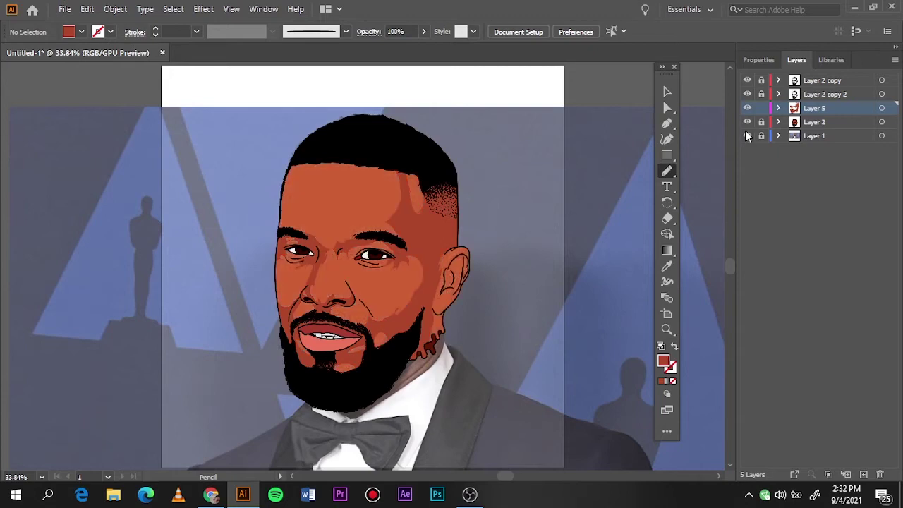
pyautogui.click(747, 136)
pyautogui.keyDown('alt'); pyautogui.scroll(3, 300, 229); pyautogui.keyUp('alt')
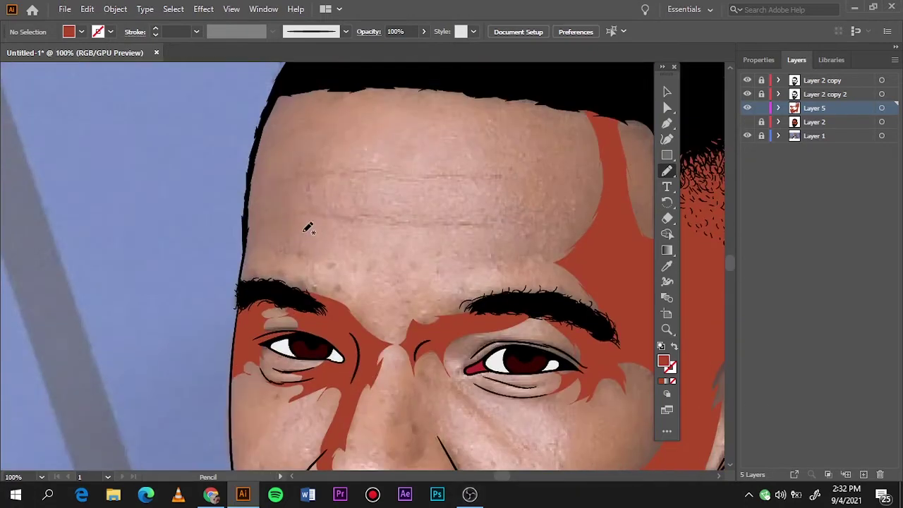
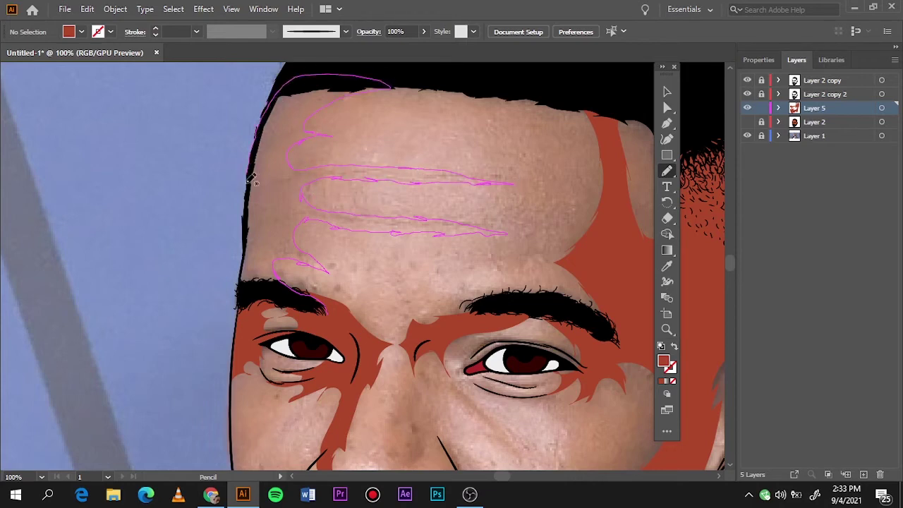
# Step: Draw a red-brown shading shape across the forehead and compare it with the reference photo
pyautogui.moveTo(393, 87); pyautogui.dragTo(274, 303)
pyautogui.moveTo(312, 111); pyautogui.dragTo(330, 110)
pyautogui.hotkey('ctrl', '0')
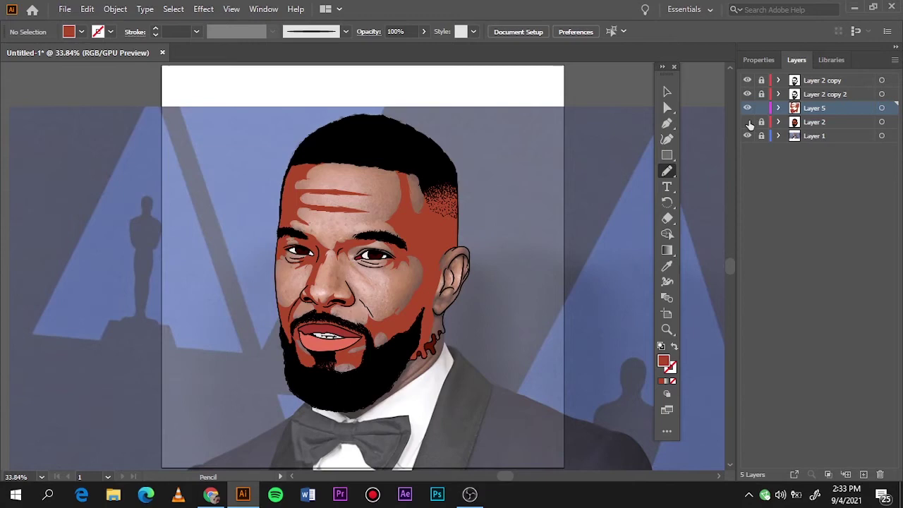
pyautogui.click(748, 136)
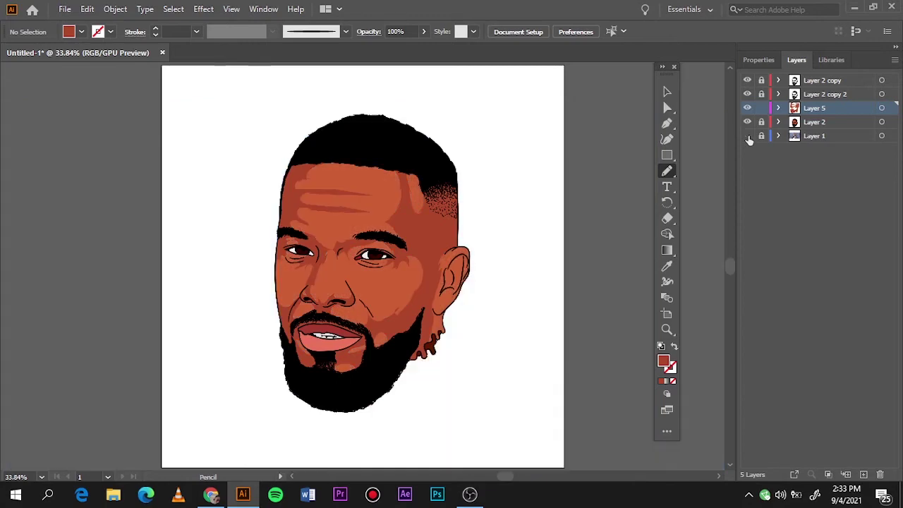
pyautogui.click(747, 136)
# Step: Trace a shading shape along the temple over the photo, then check it with the base skin layer restored
pyautogui.click(747, 121)
pyautogui.scroll(3, 394, 168)
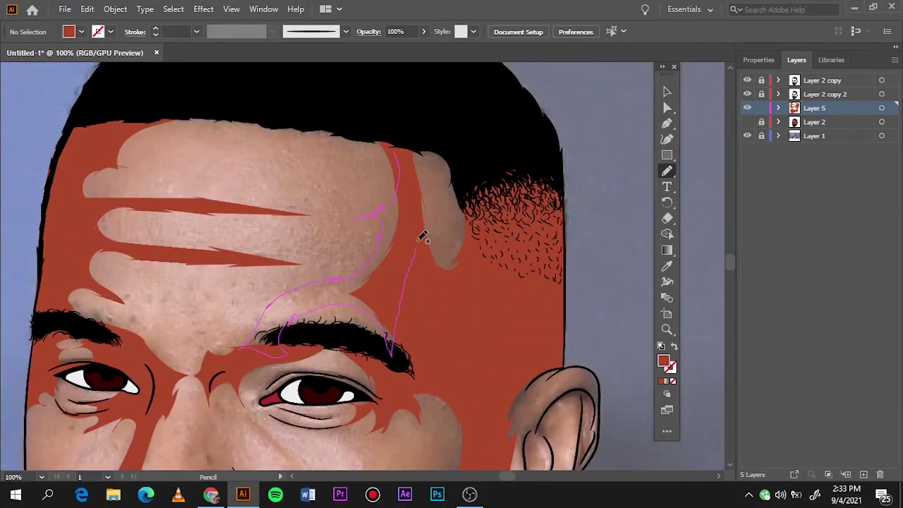
pyautogui.moveTo(285, 330); pyautogui.dragTo(423, 235)
pyautogui.hotkey('ctrl', '0')
pyautogui.click(747, 121)
pyautogui.click(748, 136)
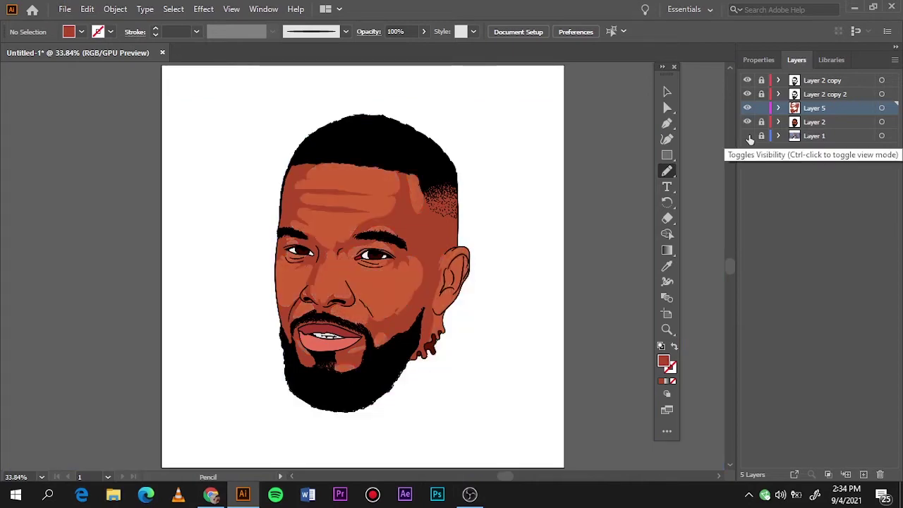
pyautogui.click(748, 136)
# Step: Add Layer 6 for darker shadows and set the fill colour to dark red 7A271C
pyautogui.click(846, 474)
pyautogui.click(747, 121)
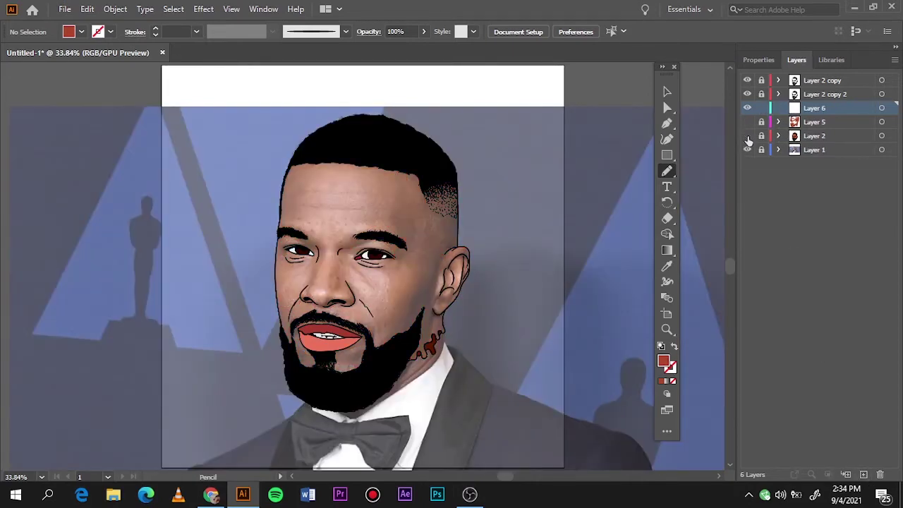
pyautogui.click(747, 121)
pyautogui.doubleClick(663, 360)
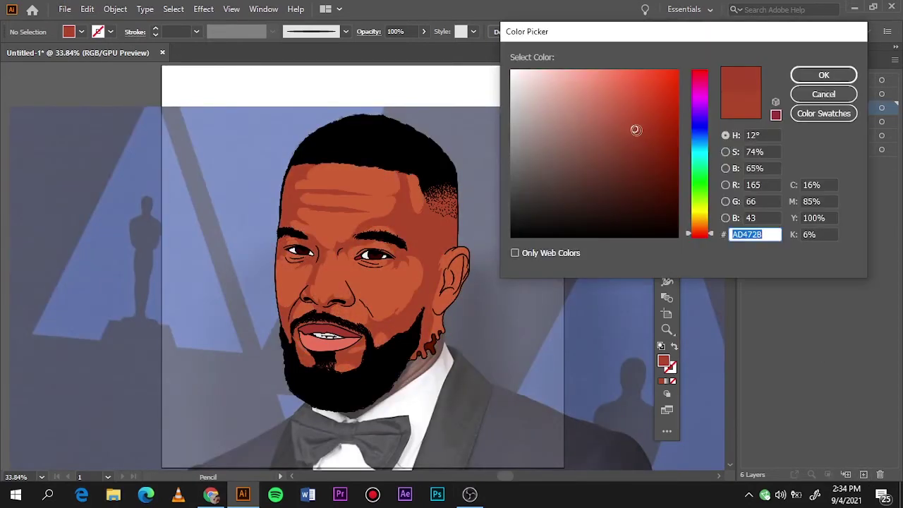
pyautogui.click(639, 156)
pyautogui.press('Return')
# Step: Draw a closed temple shadow from eyebrow to cheek, then delete it
pyautogui.scroll(4, 403, 256)
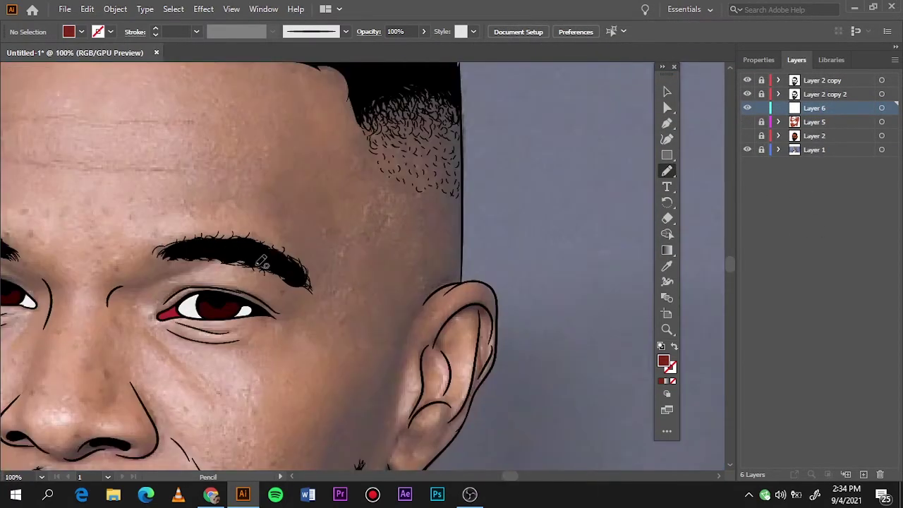
pyautogui.moveTo(259, 265); pyautogui.dragTo(264, 196)
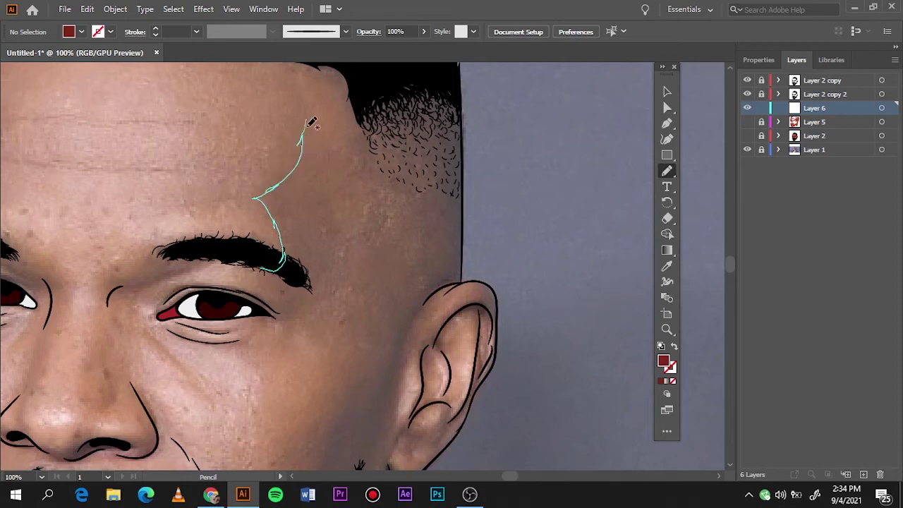
pyautogui.moveTo(308, 125); pyautogui.dragTo(338, 256)
pyautogui.moveTo(277, 291); pyautogui.dragTo(275, 287)
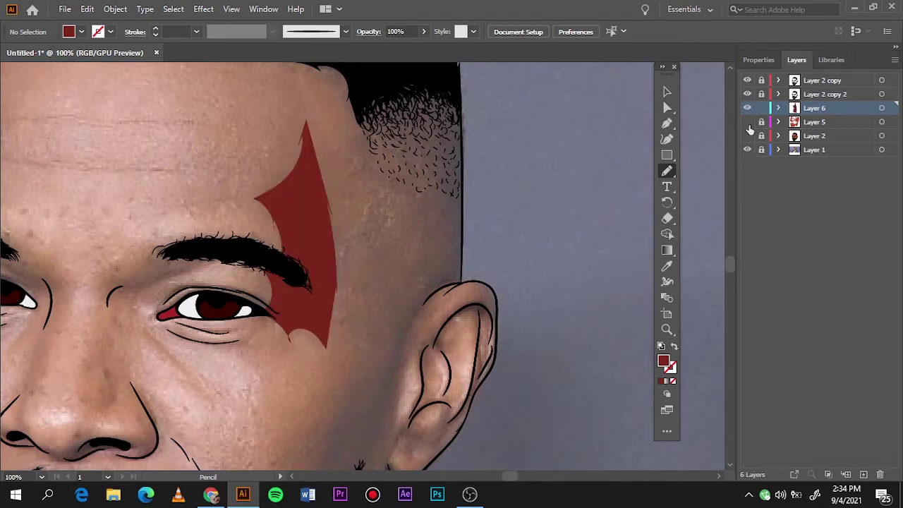
pyautogui.press('v')
pyautogui.click(315, 248)
pyautogui.press('Delete')
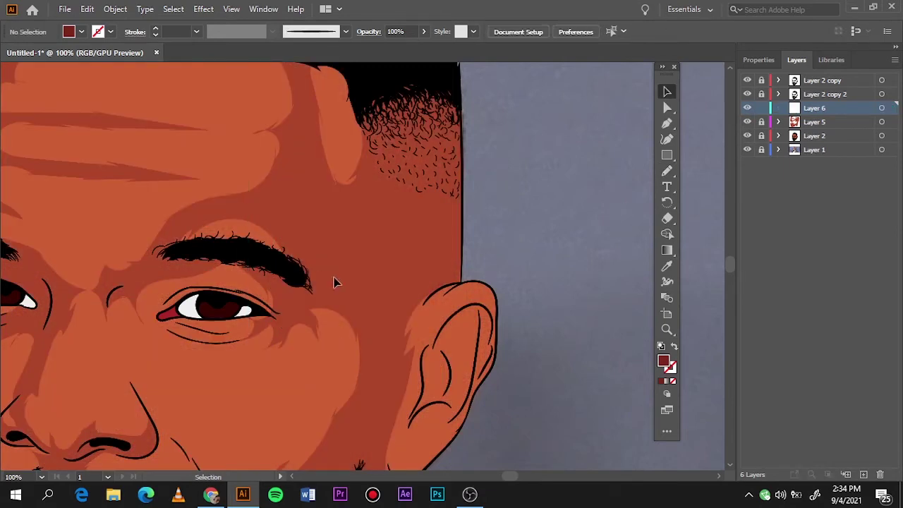
# Step: Redraw the shadow along the eyebrow, up the forehead and down the cheek
pyautogui.press('n')
pyautogui.moveTo(252, 253); pyautogui.dragTo(295, 247)
pyautogui.moveTo(287, 189)
pyautogui.mouseDown()
pyautogui.moveTo(348, 212)
pyautogui.moveTo(397, 311)
pyautogui.moveTo(377, 349)
pyautogui.moveTo(305, 309)
pyautogui.moveTo(275, 326)
pyautogui.mouseUp()
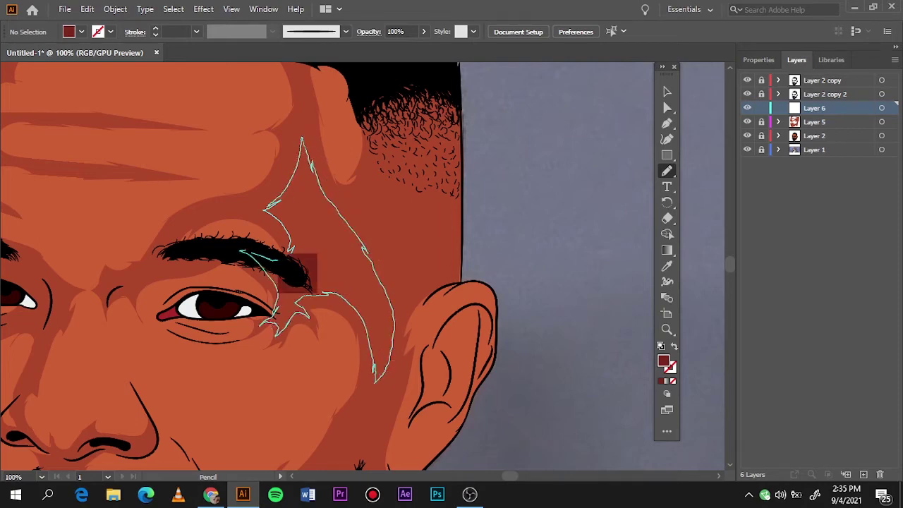
pyautogui.hotkey('ctrl', '0')
# Step: With the reference photo hidden, draw a shadow above the brow toward the nose
pyautogui.click(747, 150)
pyautogui.keyDown('alt'); pyautogui.scroll(5, 401, 221); pyautogui.keyUp('alt')
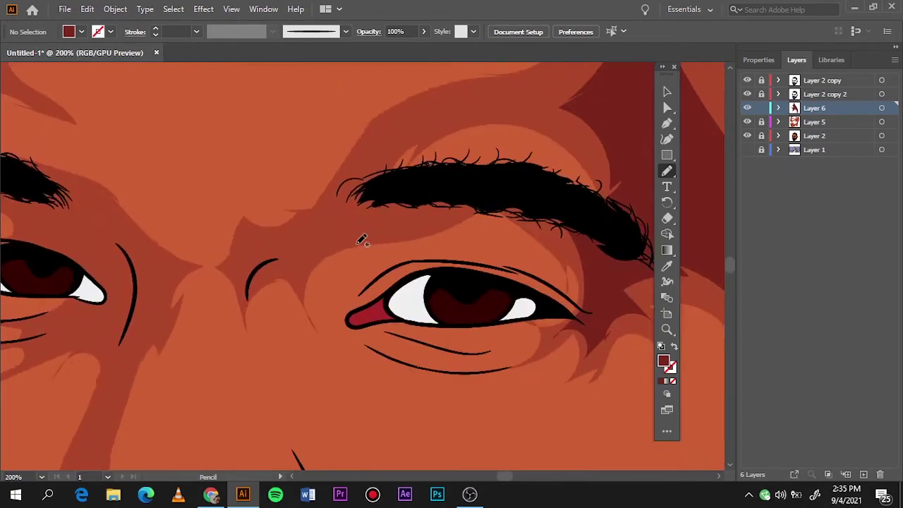
pyautogui.moveTo(409, 192)
pyautogui.mouseDown()
pyautogui.moveTo(317, 207)
pyautogui.moveTo(249, 295)
pyautogui.moveTo(387, 231)
pyautogui.moveTo(407, 195)
pyautogui.mouseUp()
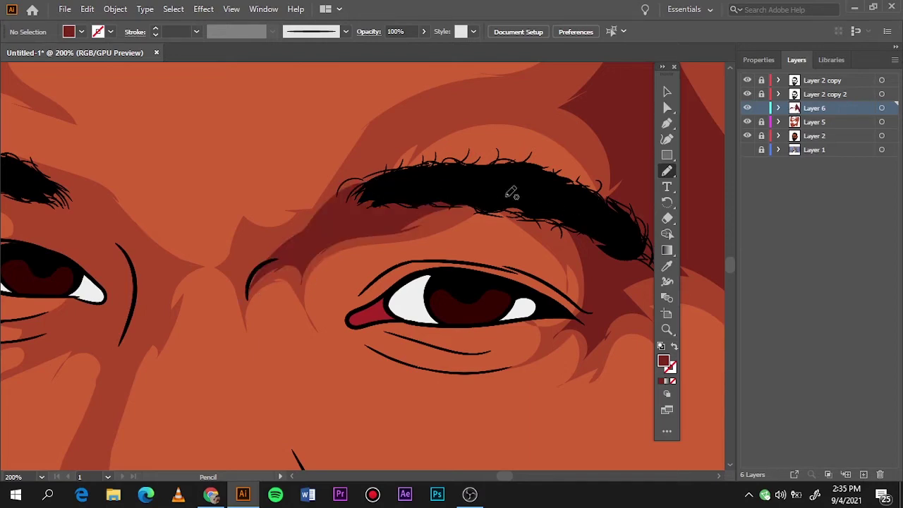
pyautogui.hotkey('ctrl', '0')
pyautogui.keyDown('alt'); pyautogui.scroll(5, 312, 274); pyautogui.keyUp('alt')
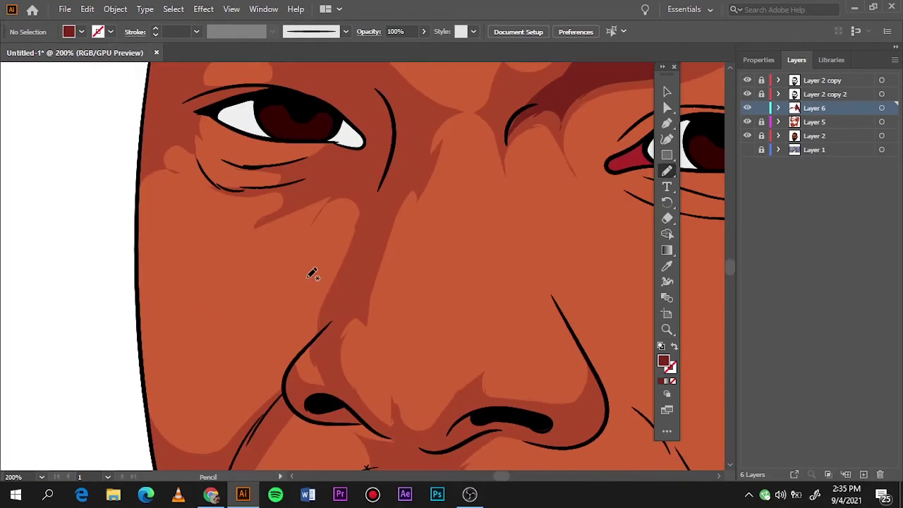
# Step: Trace a shadow shape above the other eyebrow against the reference photo
pyautogui.click(747, 150)
pyautogui.click(747, 122)
pyautogui.scroll(4, 353, 268)
pyautogui.moveTo(254, 164); pyautogui.dragTo(176, 248)
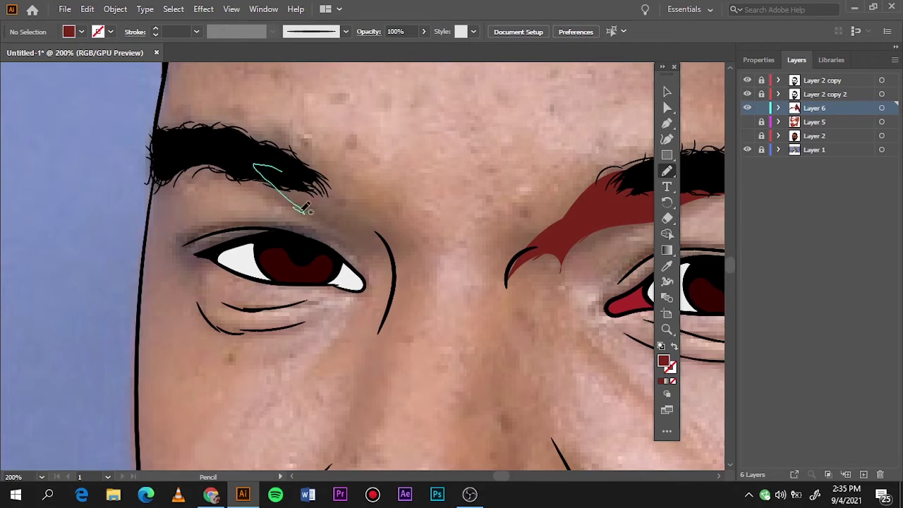
pyautogui.hotkey('ctrl', '0')
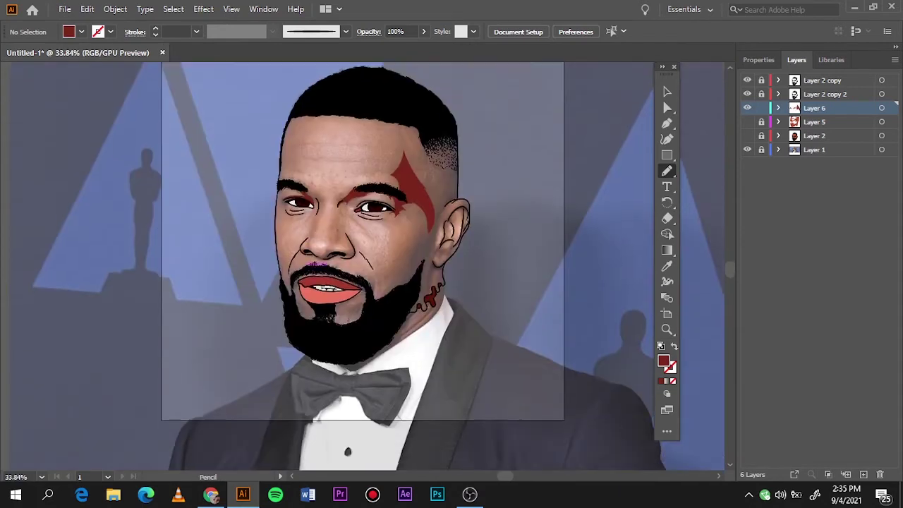
# Step: Draw a closed shadow from the ear down the cheek around the jaw
pyautogui.keyDown('alt'); pyautogui.scroll(3, 436, 275); pyautogui.keyUp('alt')
pyautogui.scroll(2, 435, 275)
pyautogui.click(747, 122)
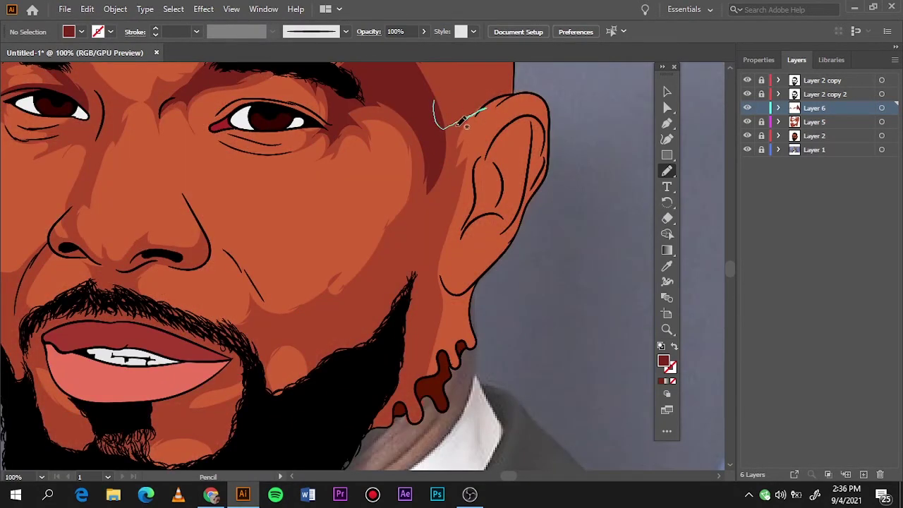
pyautogui.moveTo(460, 122); pyautogui.dragTo(427, 262)
pyautogui.moveTo(423, 350)
pyautogui.mouseDown()
pyautogui.moveTo(339, 375)
pyautogui.moveTo(358, 296)
pyautogui.moveTo(447, 172)
pyautogui.mouseUp()
# Step: Shade along the beard edge near the chin and around the chin
pyautogui.moveTo(747, 122); pyautogui.dragTo(748, 135)
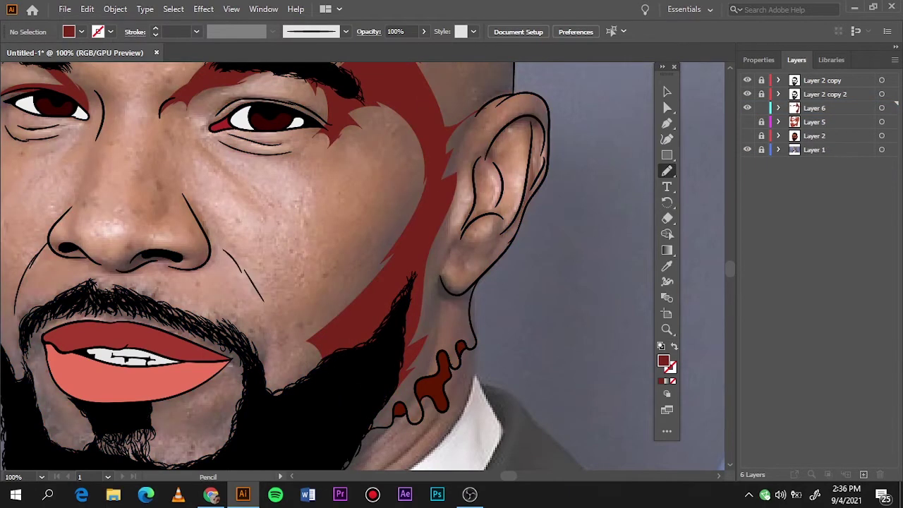
pyautogui.moveTo(320, 343); pyautogui.dragTo(344, 326)
pyautogui.moveTo(747, 121); pyautogui.dragTo(747, 135)
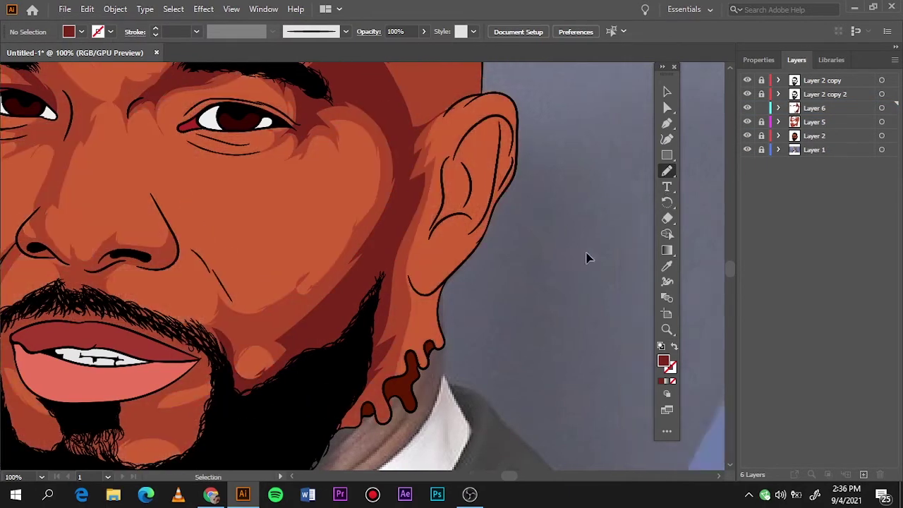
pyautogui.moveTo(587, 256); pyautogui.dragTo(687, 155)
pyautogui.moveTo(175, 274)
pyautogui.mouseDown()
pyautogui.moveTo(194, 245)
pyautogui.moveTo(175, 273)
pyautogui.mouseUp()
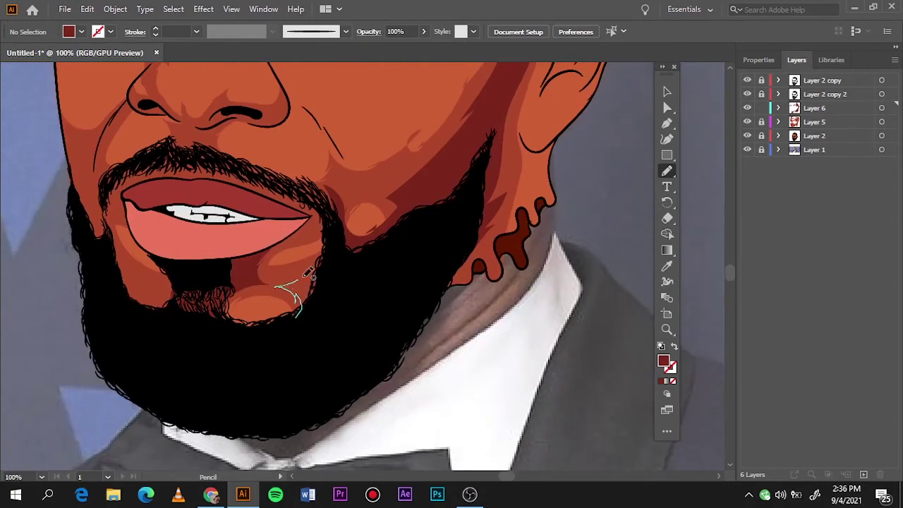
# Step: Add shadows along the left cheek edge and up from the mouth corner, then hide the photo
pyautogui.hotkey('ctrl', '=')
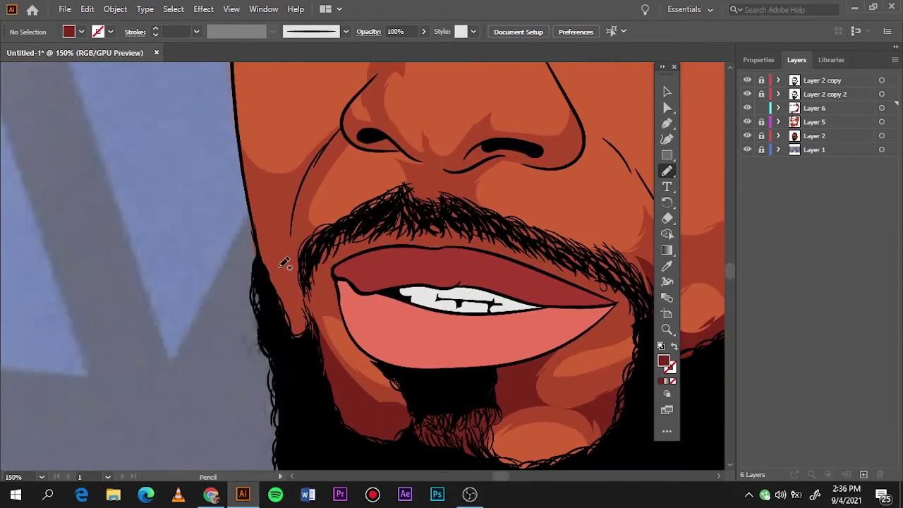
pyautogui.moveTo(294, 354)
pyautogui.mouseDown()
pyautogui.moveTo(300, 182)
pyautogui.moveTo(347, 373)
pyautogui.mouseUp()
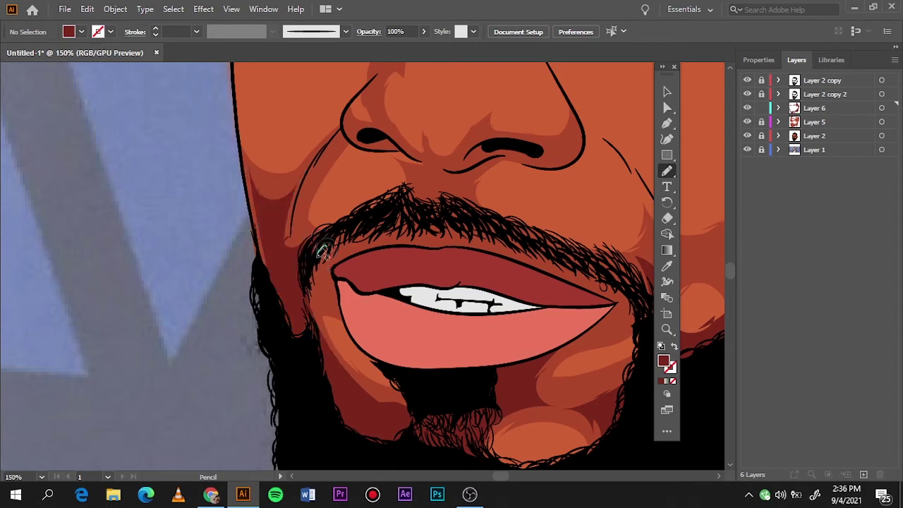
pyautogui.moveTo(346, 279)
pyautogui.mouseDown()
pyautogui.moveTo(301, 223)
pyautogui.moveTo(286, 254)
pyautogui.mouseUp()
pyautogui.hotkey('ctrl', '0')
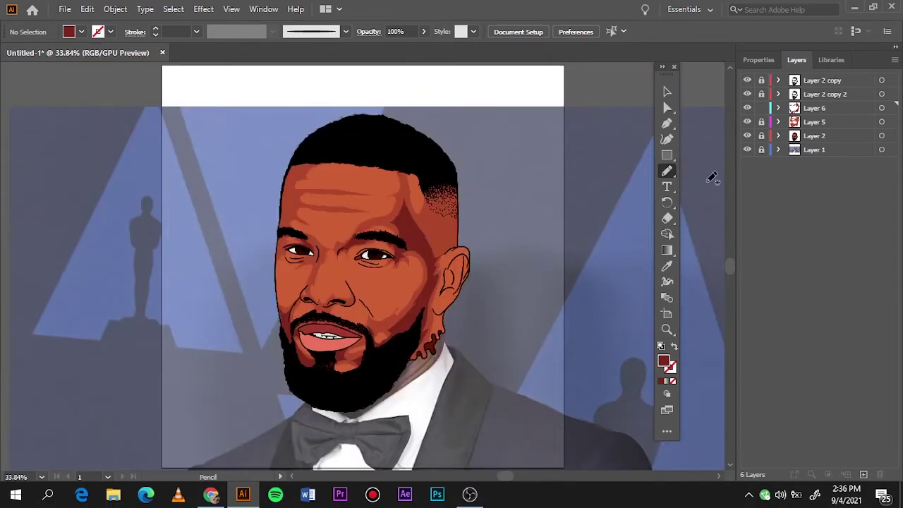
pyautogui.click(747, 150)
# Step: Lock Layer 6, add Layer 7 and sample the orange skin colour as the fill
pyautogui.click(761, 108)
pyautogui.click(819, 122)
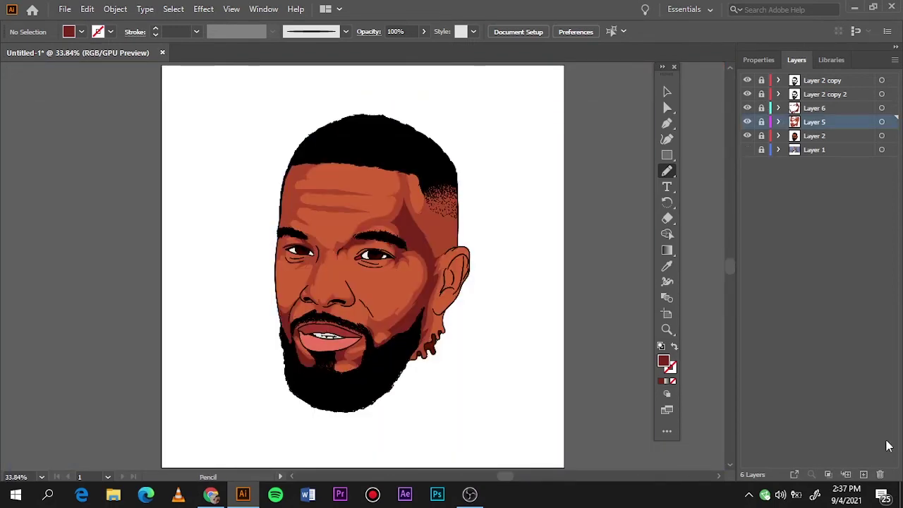
pyautogui.click(863, 474)
pyautogui.press('i')
pyautogui.click(451, 234)
pyautogui.doubleClick(663, 361)
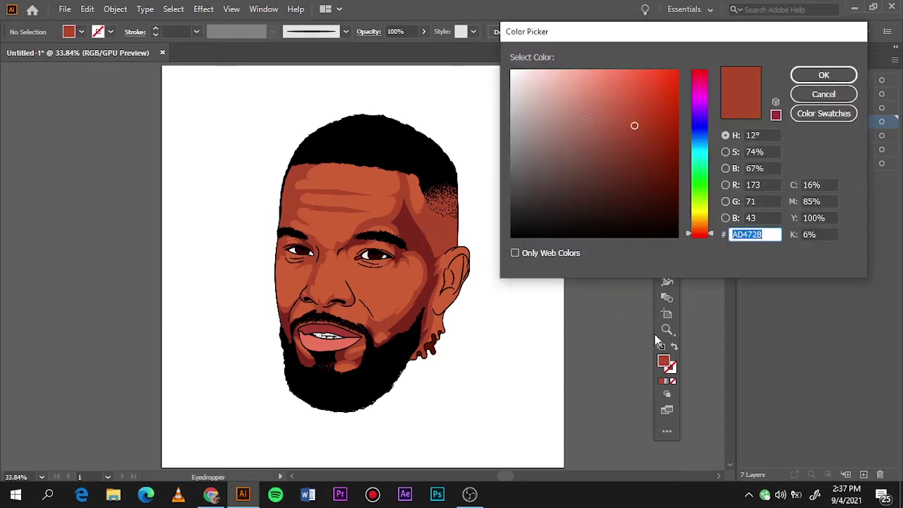
pyautogui.click(824, 74)
# Step: Draw shading strokes above the eyebrow and upward from its end
pyautogui.scroll(5, 452, 238)
pyautogui.press('n')
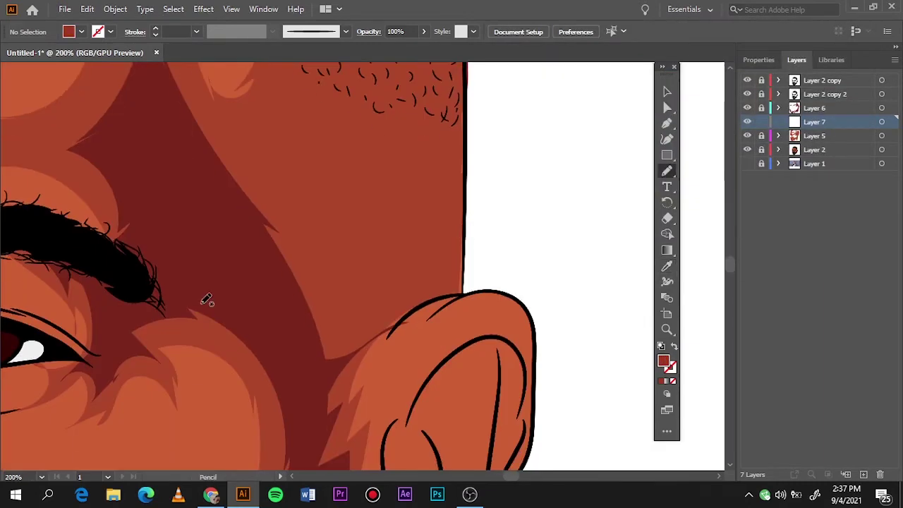
pyautogui.scroll(-1, 656, 154)
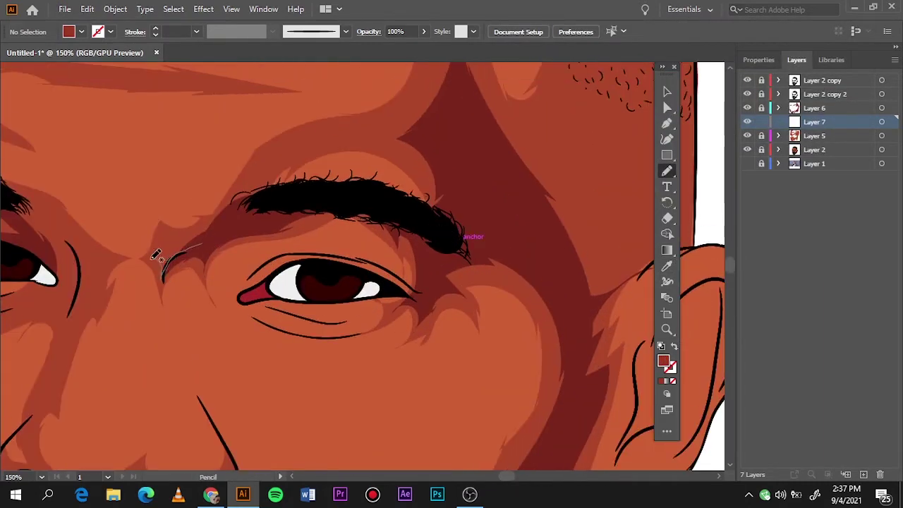
pyautogui.moveTo(155, 256)
pyautogui.mouseDown()
pyautogui.moveTo(417, 102)
pyautogui.moveTo(268, 164)
pyautogui.mouseUp()
pyautogui.moveTo(260, 211)
pyautogui.mouseDown()
pyautogui.moveTo(407, 136)
pyautogui.moveTo(417, 149)
pyautogui.mouseUp()
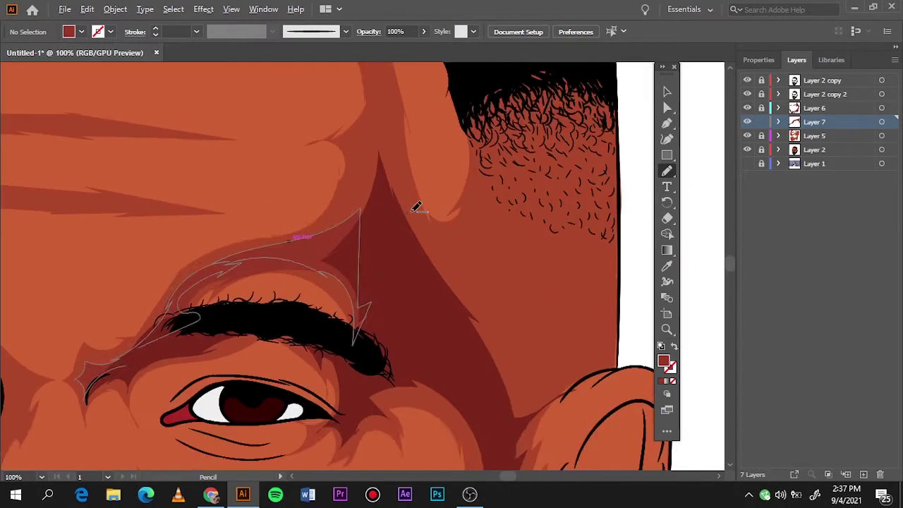
pyautogui.scroll(3, 371, 287)
# Step: Shade the forehead with connected Pencil strokes
pyautogui.moveTo(295, 346); pyautogui.dragTo(344, 299)
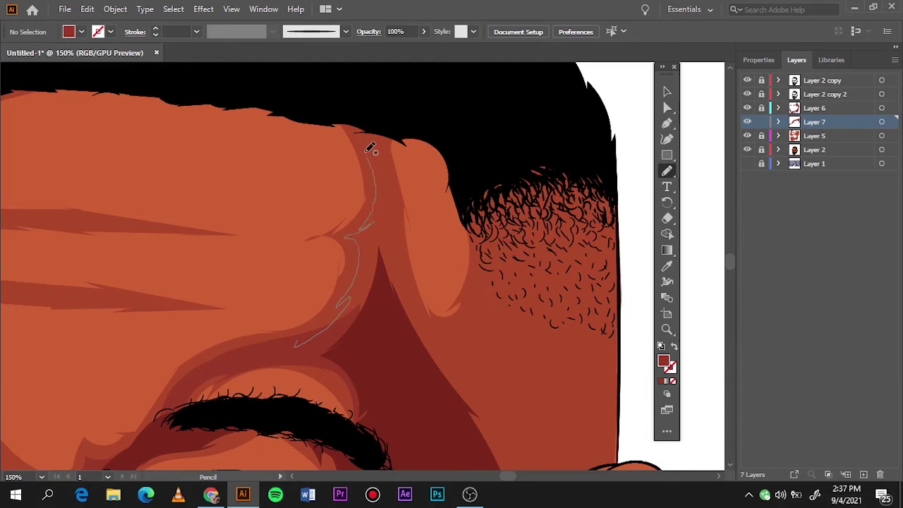
pyautogui.moveTo(367, 151); pyautogui.dragTo(393, 218)
pyautogui.moveTo(385, 121)
pyautogui.mouseDown()
pyautogui.moveTo(383, 258)
pyautogui.moveTo(485, 178)
pyautogui.moveTo(484, 266)
pyautogui.mouseUp()
pyautogui.hotkey('ctrl', '0')
# Step: Shade around the temple hairline
pyautogui.hotkey('ctrl', '1')
pyautogui.scroll(2, 379, 369)
pyautogui.moveTo(484, 349); pyautogui.dragTo(337, 211)
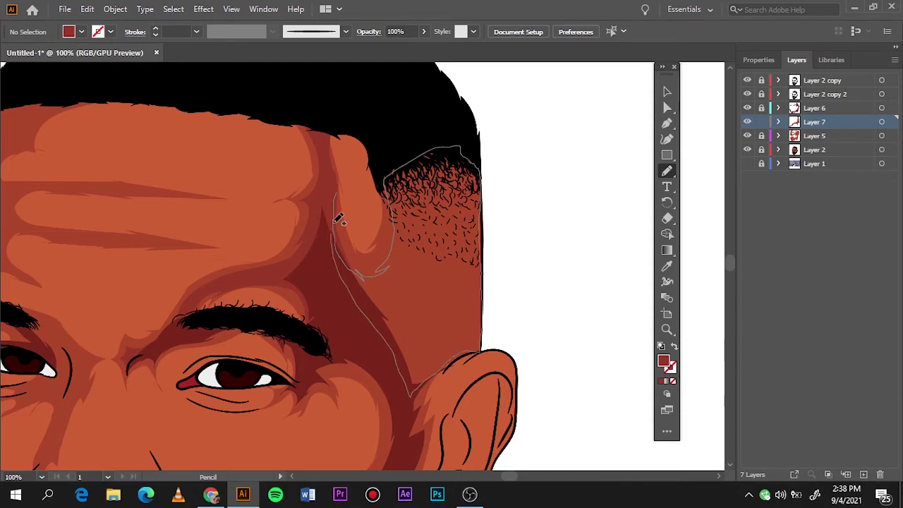
pyautogui.hotkey('ctrl', '0')
pyautogui.scroll(5, 320, 261)
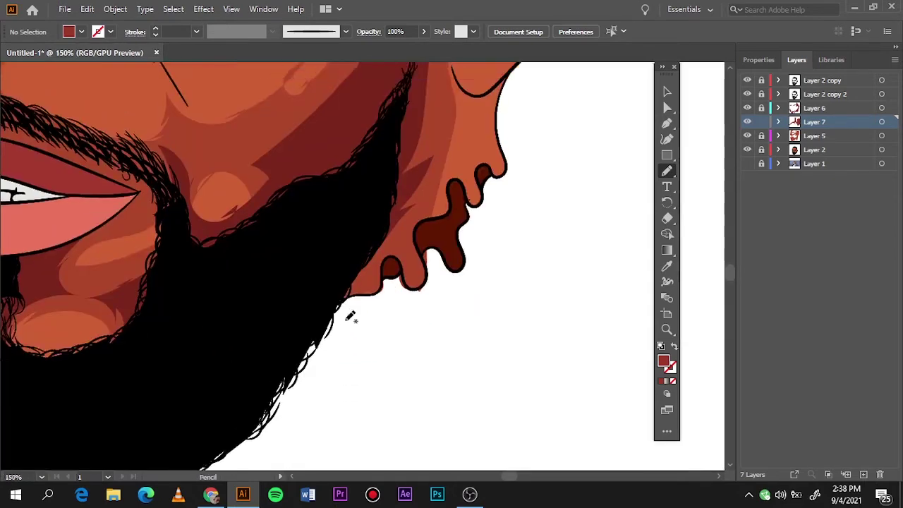
# Step: Draw shadow shapes along the beard edge and the jaw
pyautogui.moveTo(182, 330)
pyautogui.mouseDown()
pyautogui.moveTo(409, 155)
pyautogui.moveTo(206, 243)
pyautogui.moveTo(171, 358)
pyautogui.mouseUp()
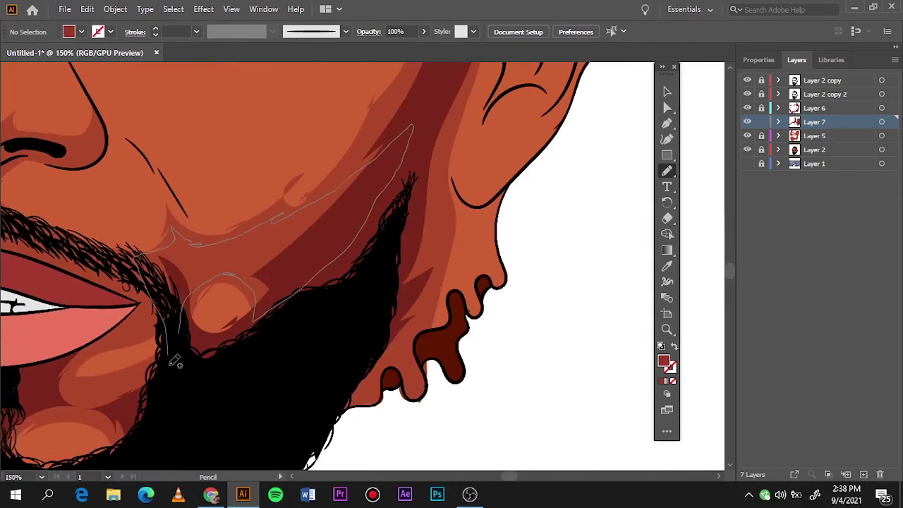
pyautogui.scroll(2, 202, 288)
pyautogui.hscroll(5, 202, 287)
pyautogui.moveTo(233, 368); pyautogui.dragTo(314, 265)
# Step: Close the jaw shadow near the ear and add a shadow beside the mouth corner
pyautogui.hotkey('ctrl', '0')
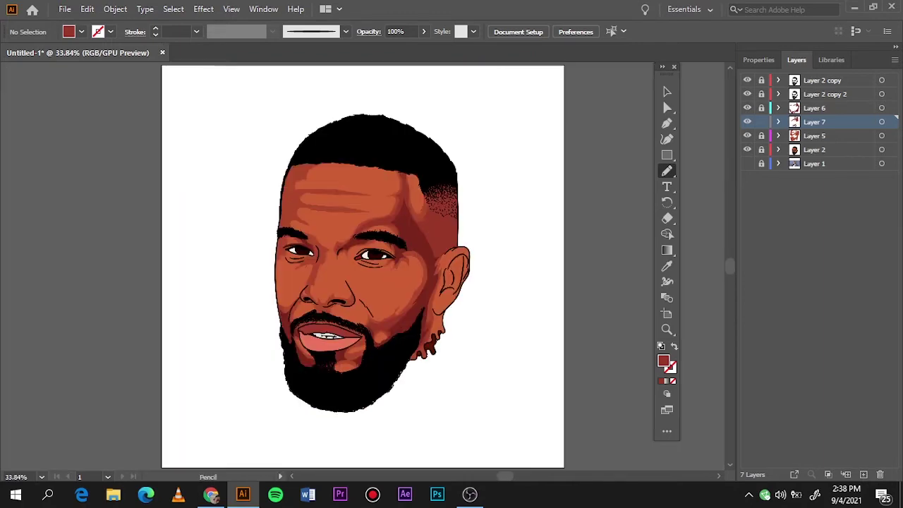
pyautogui.scroll(3, 429, 336)
pyautogui.moveTo(455, 212); pyautogui.dragTo(385, 387)
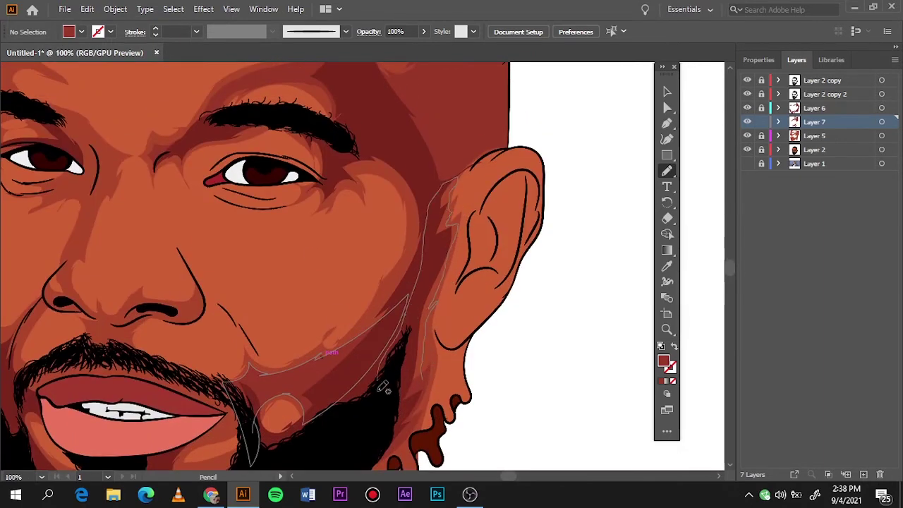
pyautogui.hotkey('ctrl', '0')
pyautogui.scroll(3, 374, 346)
pyautogui.scroll(2, 401, 213)
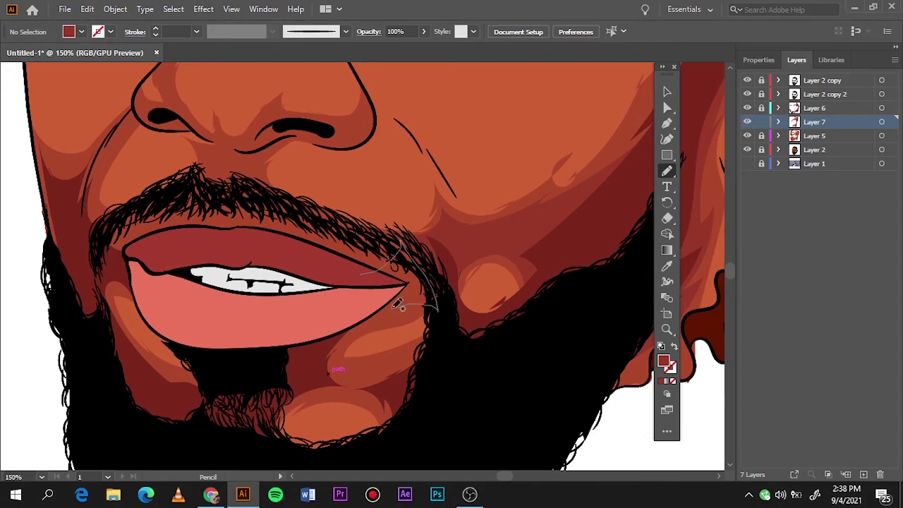
pyautogui.moveTo(399, 216); pyautogui.dragTo(279, 399)
# Step: Shade the left cheek fold and the area between nose and moustache
pyautogui.hscroll(-3, 191, 448)
pyautogui.scroll(2, 191, 448)
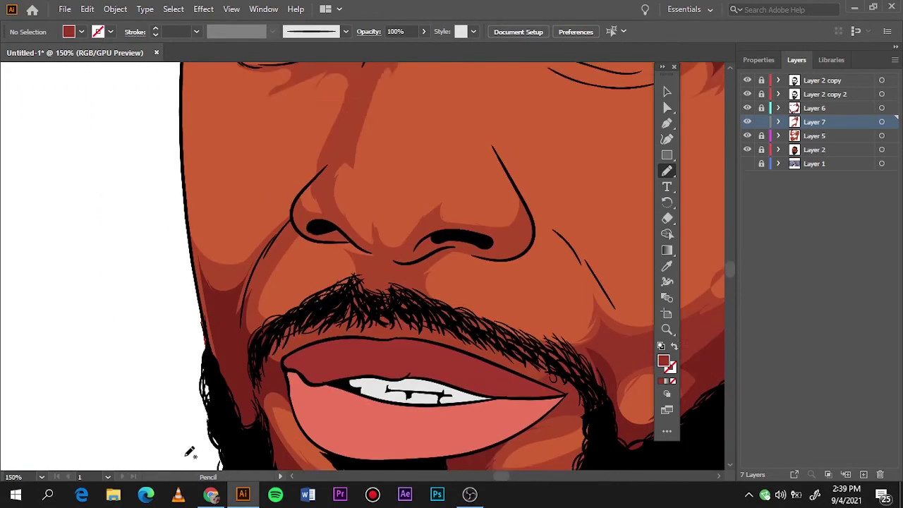
pyautogui.scroll(3, 32, 155)
pyautogui.scroll(-1, 219, 430)
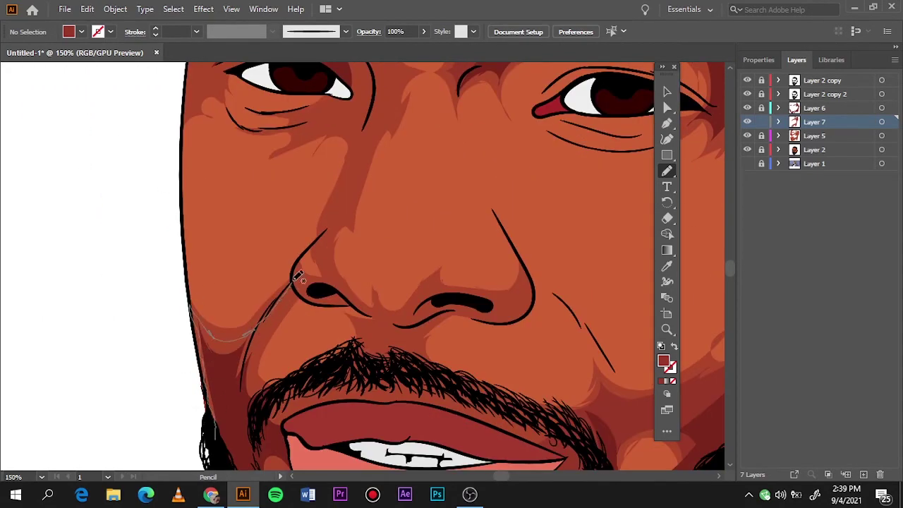
pyautogui.moveTo(254, 379); pyautogui.dragTo(331, 381)
pyautogui.scroll(2, 423, 384)
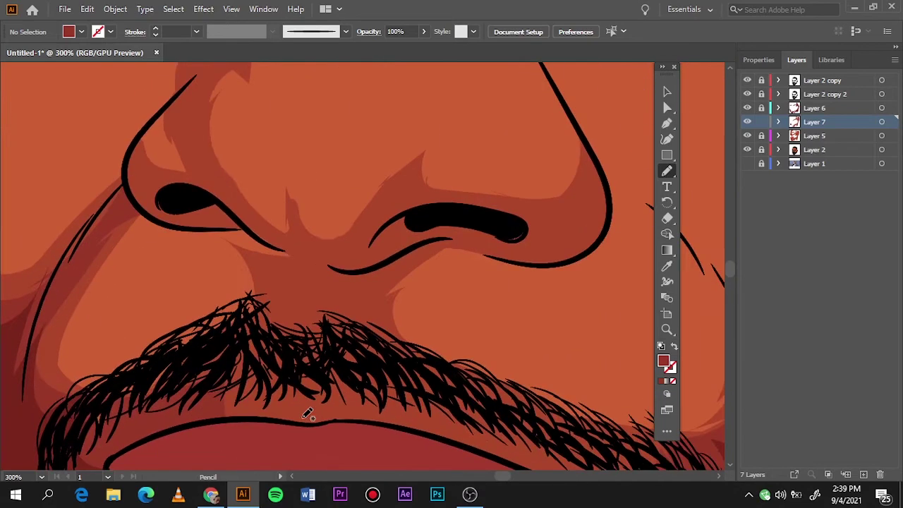
pyautogui.moveTo(170, 395)
pyautogui.mouseDown()
pyautogui.moveTo(280, 285)
pyautogui.moveTo(444, 399)
pyautogui.mouseUp()
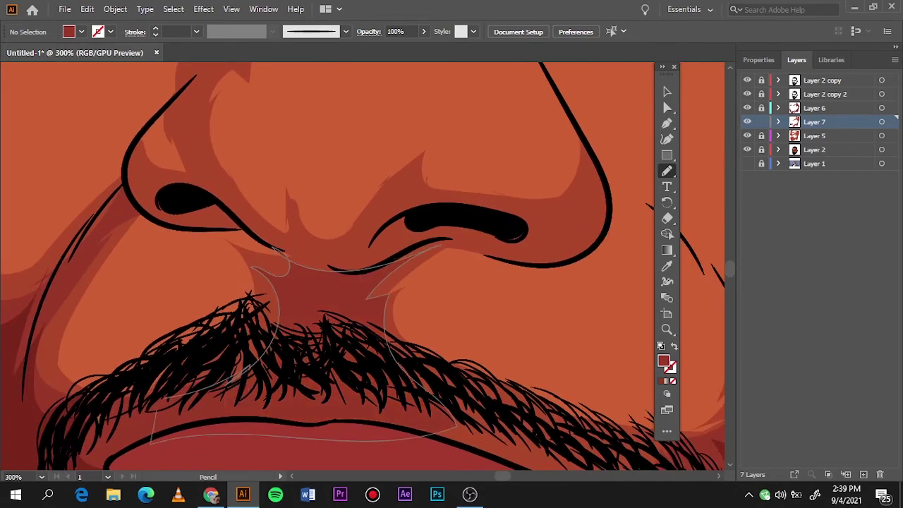
pyautogui.hscroll(3, 256, 401)
pyautogui.scroll(-2, 255, 400)
# Step: Shade around both nostrils and the left side of the nose
pyautogui.hotkey('ctrl', '0')
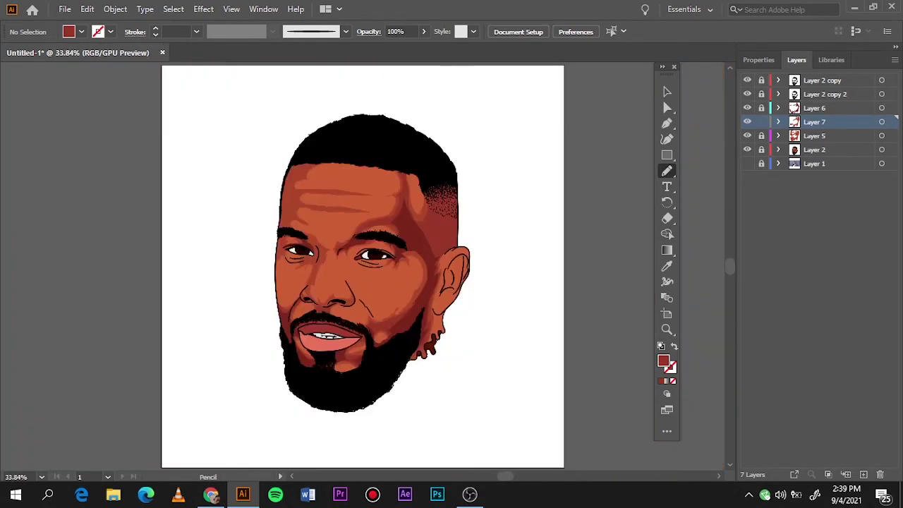
pyautogui.scroll(3, 333, 298)
pyautogui.scroll(2, 332, 298)
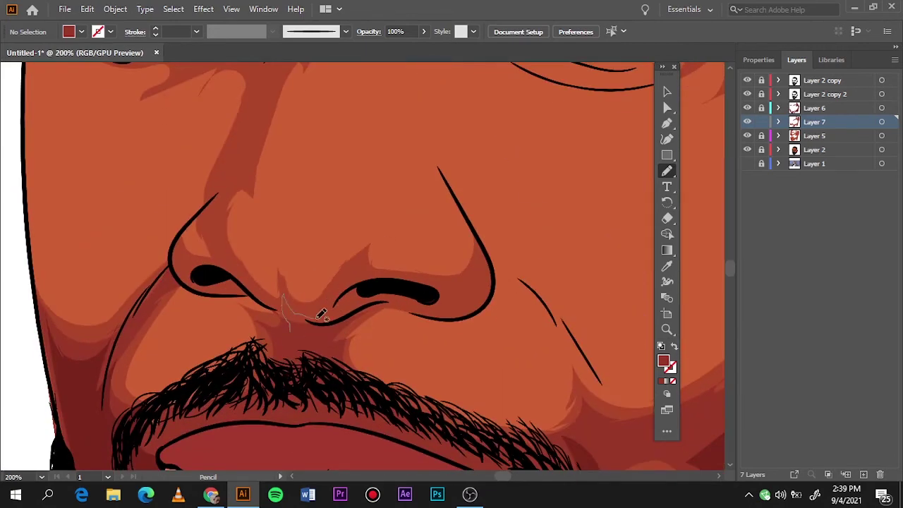
pyautogui.moveTo(321, 313); pyautogui.dragTo(353, 281)
pyautogui.moveTo(459, 283); pyautogui.dragTo(434, 298)
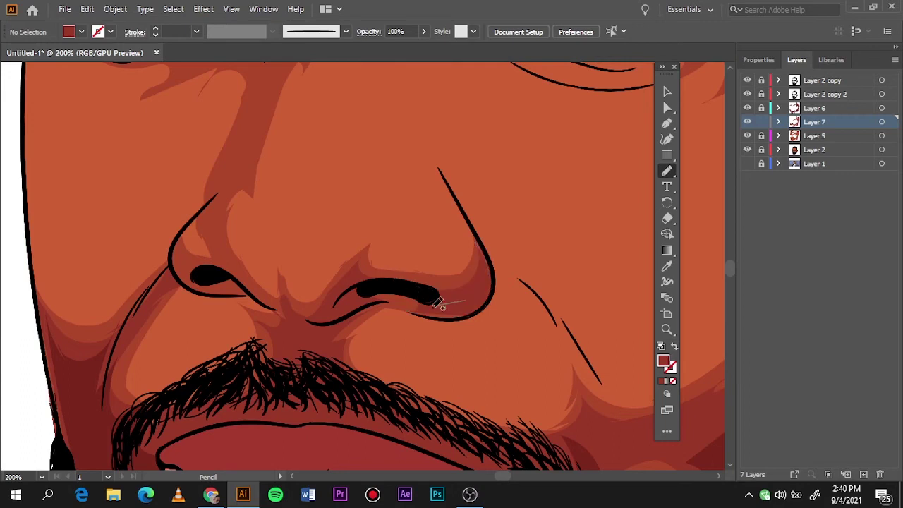
pyautogui.moveTo(354, 278); pyautogui.dragTo(471, 292)
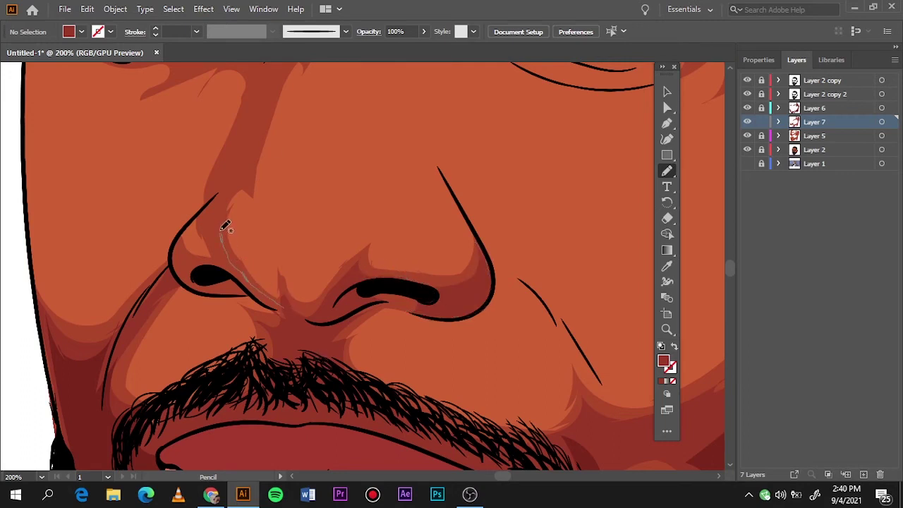
pyautogui.moveTo(249, 295); pyautogui.dragTo(250, 296)
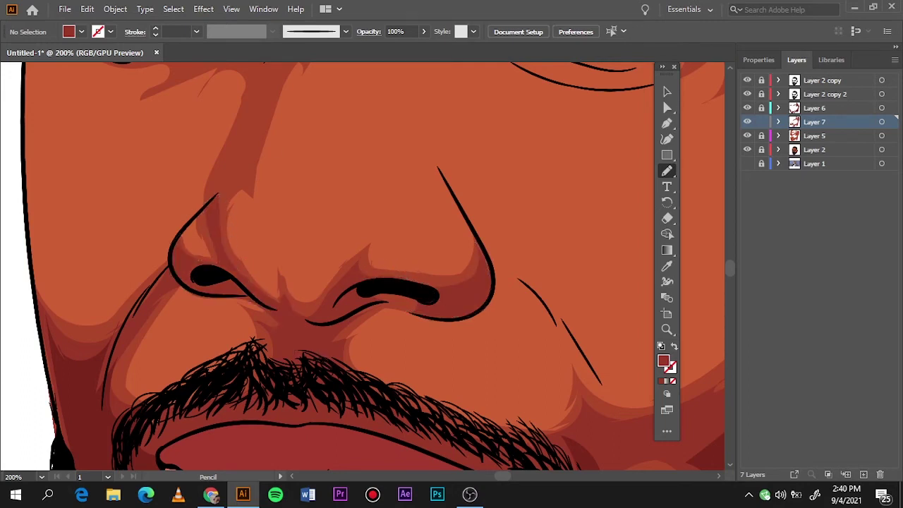
# Step: Draw a shadow from the brow around the left eye
pyautogui.scroll(-5, 333, 303)
pyautogui.scroll(4, 334, 304)
pyautogui.scroll(2, 334, 303)
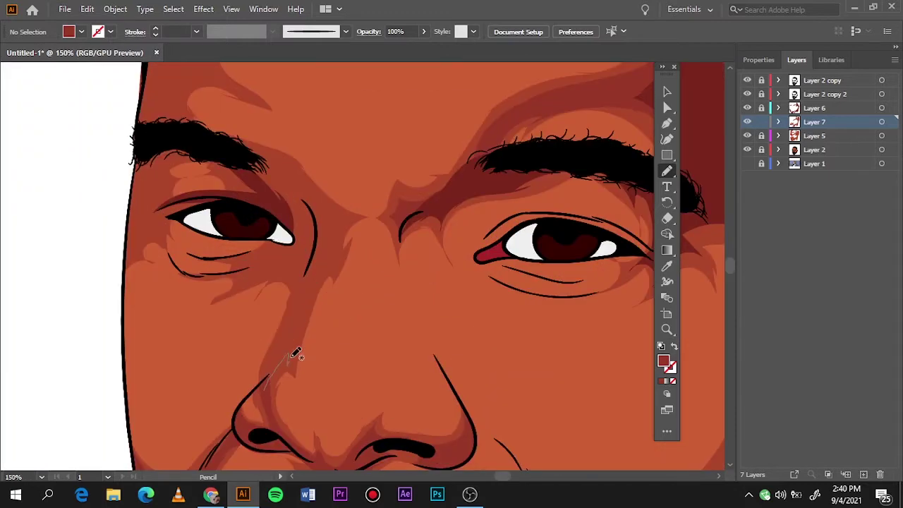
pyautogui.moveTo(292, 357)
pyautogui.mouseDown()
pyautogui.moveTo(276, 435)
pyautogui.moveTo(274, 374)
pyautogui.moveTo(318, 201)
pyautogui.mouseUp()
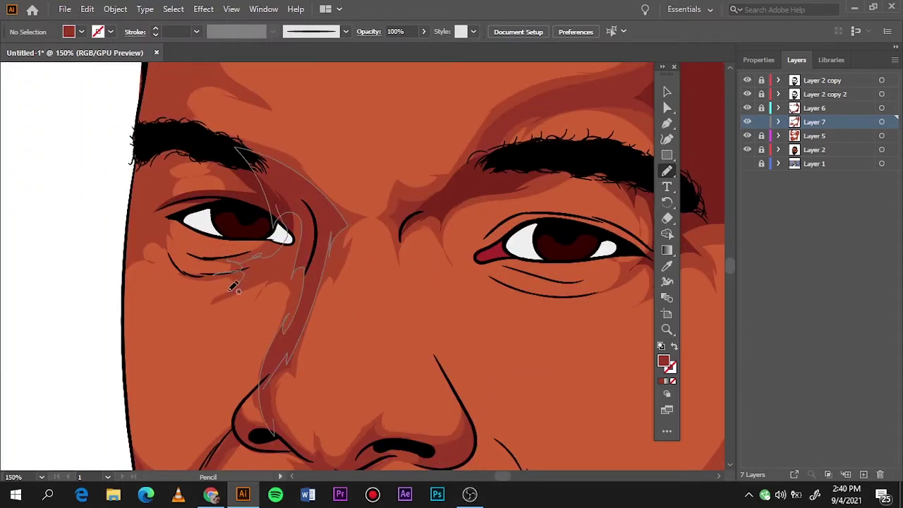
pyautogui.moveTo(233, 286)
pyautogui.mouseDown()
pyautogui.moveTo(303, 204)
pyautogui.moveTo(310, 247)
pyautogui.mouseUp()
pyautogui.hotkey('ctrl', '0')
# Step: Shade below the outer corner of the left eye and along the brow
pyautogui.scroll(3, 302, 218)
pyautogui.scroll(2, 457, 385)
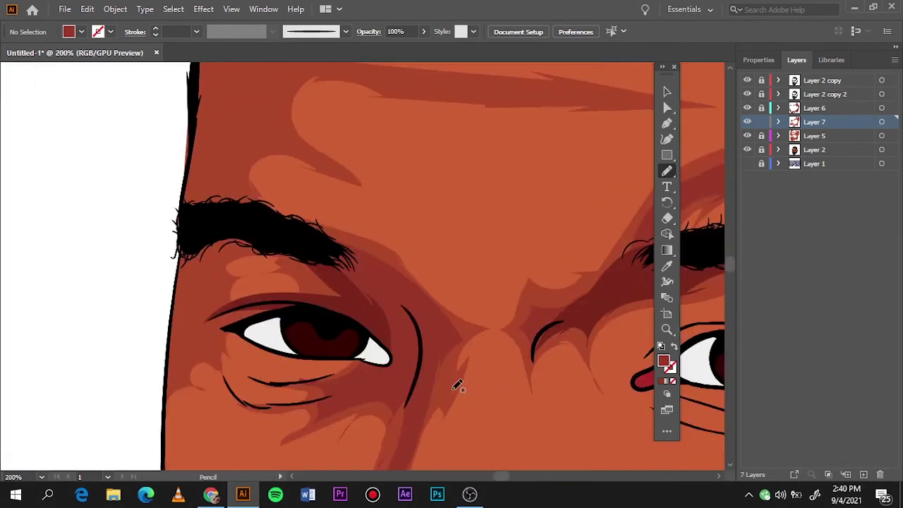
pyautogui.moveTo(290, 343); pyautogui.dragTo(175, 384)
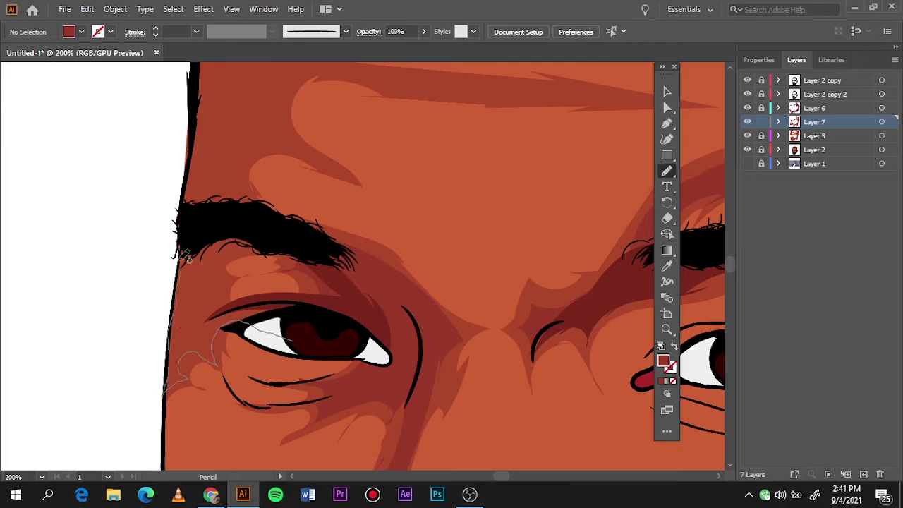
pyautogui.moveTo(185, 256); pyautogui.dragTo(228, 268)
pyautogui.keyDown('alt'); pyautogui.scroll(-1, 302, 316); pyautogui.keyUp('alt')
pyautogui.scroll(2, 302, 316)
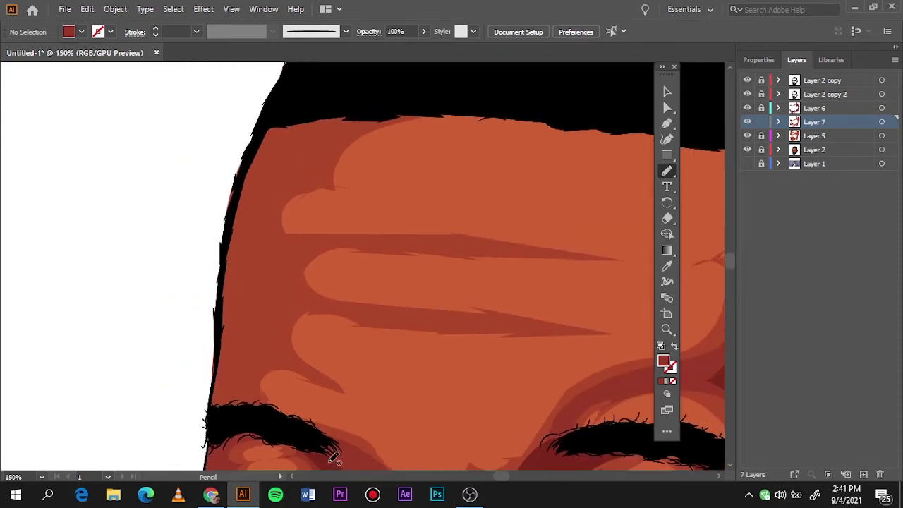
# Step: Shade the forehead fold and wrinkle above the left brow, then add Layer 8
pyautogui.moveTo(335, 458)
pyautogui.mouseDown()
pyautogui.moveTo(296, 352)
pyautogui.moveTo(430, 325)
pyautogui.mouseUp()
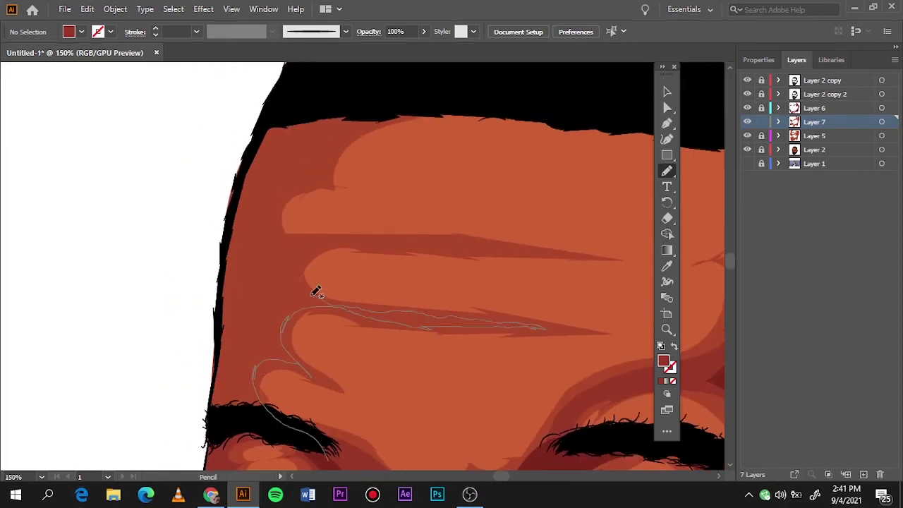
pyautogui.moveTo(219, 367); pyautogui.dragTo(212, 413)
pyautogui.moveTo(332, 306)
pyautogui.mouseDown()
pyautogui.moveTo(316, 233)
pyautogui.moveTo(377, 117)
pyautogui.moveTo(233, 206)
pyautogui.moveTo(240, 338)
pyautogui.mouseUp()
pyautogui.hotkey('ctrl', '0')
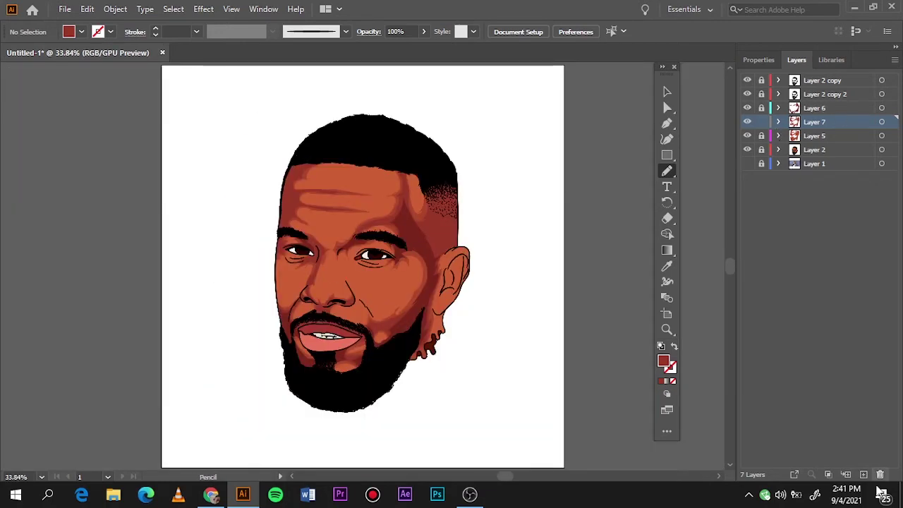
pyautogui.click(864, 474)
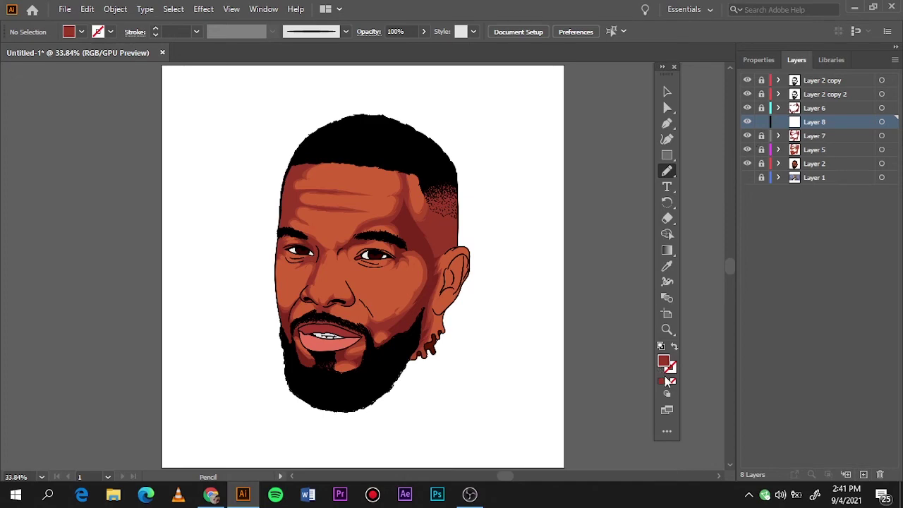
# Step: Check the current fill colour, then try a temple shadow stroke and undo it
pyautogui.doubleClick(663, 361)
pyautogui.press('Return')
pyautogui.scroll(4, 399, 230)
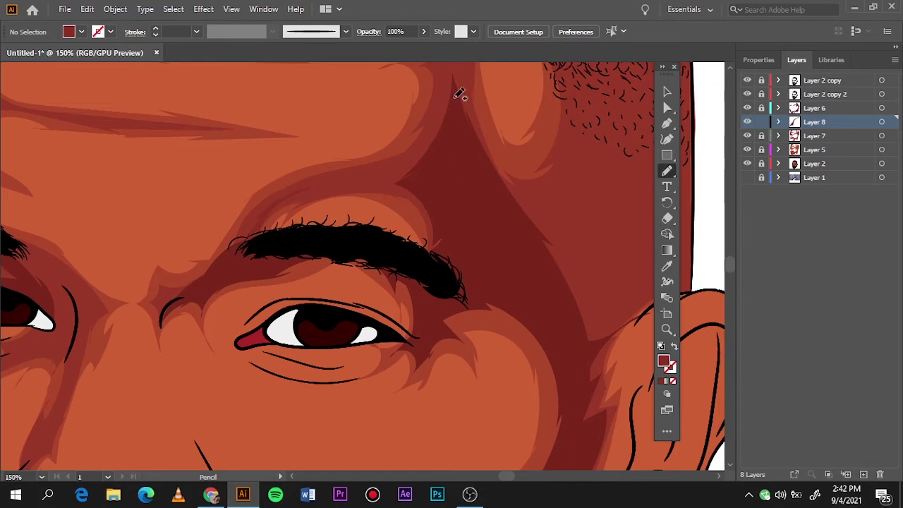
pyautogui.moveTo(455, 100); pyautogui.dragTo(323, 182)
pyautogui.hotkey('ctrl', 'z')
pyautogui.hotkey('ctrl', '0')
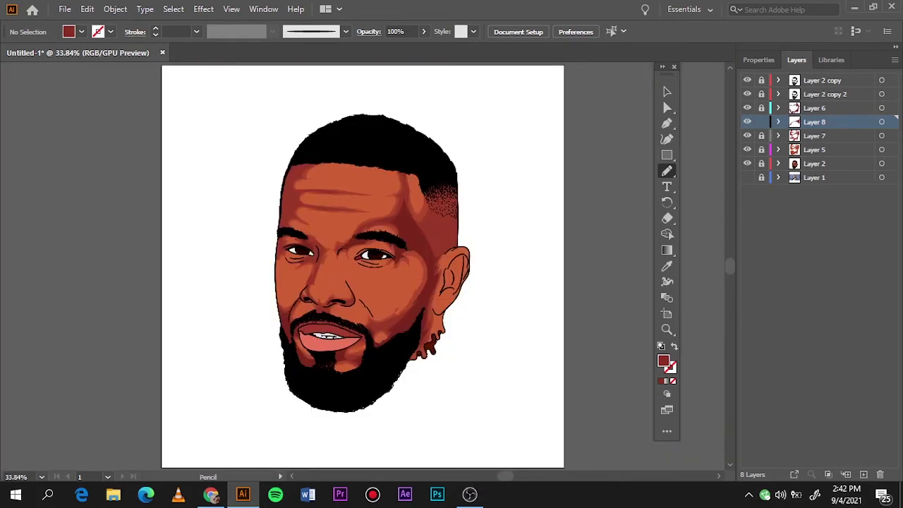
pyautogui.scroll(4, 412, 194)
# Step: Redraw the forehead shadow stroke, then undo it again
pyautogui.moveTo(351, 318); pyautogui.dragTo(388, 231)
pyautogui.hotkey('ctrl', 'z')
pyautogui.hotkey('ctrl', '0')
pyautogui.scroll(1, 338, 209)
pyautogui.scroll(2, 339, 209)
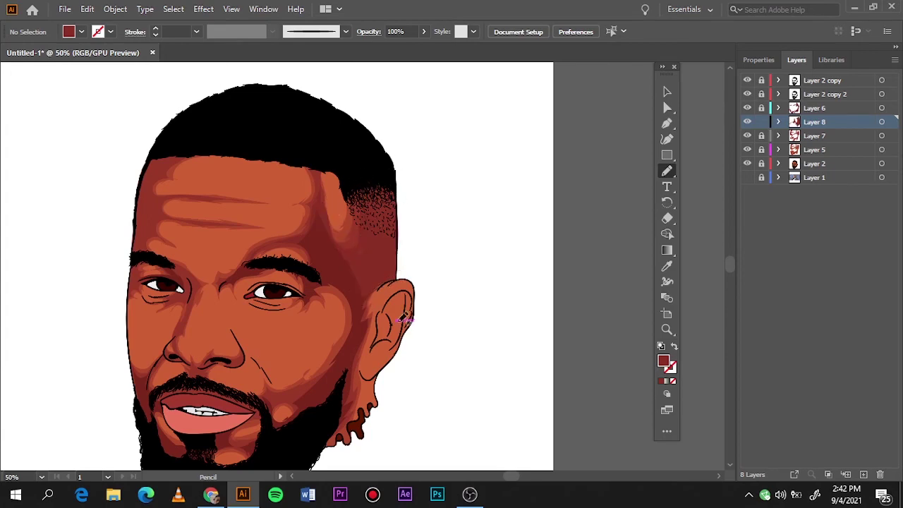
pyautogui.hotkey('ctrl', '0')
pyautogui.scroll(5, 400, 326)
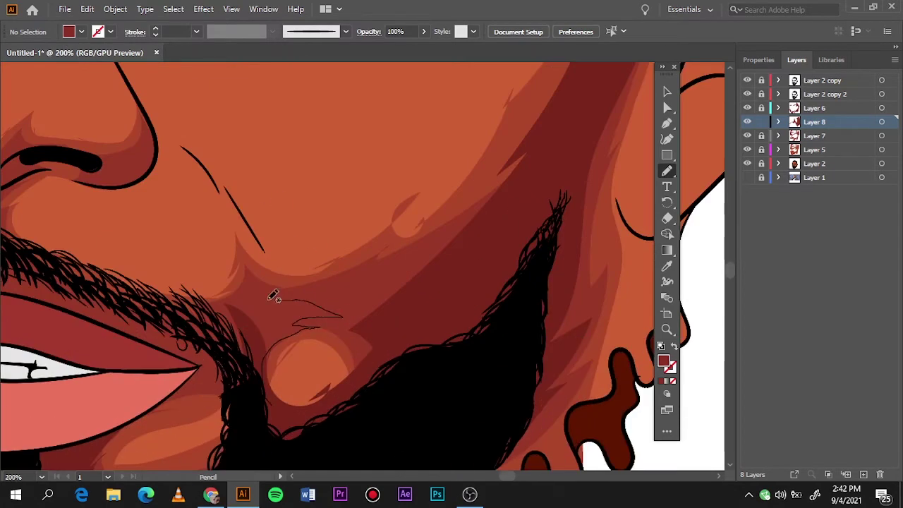
# Step: Try a cheek shadow stroke beside the mouth corner, then undo it
pyautogui.moveTo(369, 342); pyautogui.dragTo(449, 312)
pyautogui.hotkey('ctrl', 'z')
pyautogui.hotkey('ctrl', '0')
pyautogui.scroll(4, 370, 226)
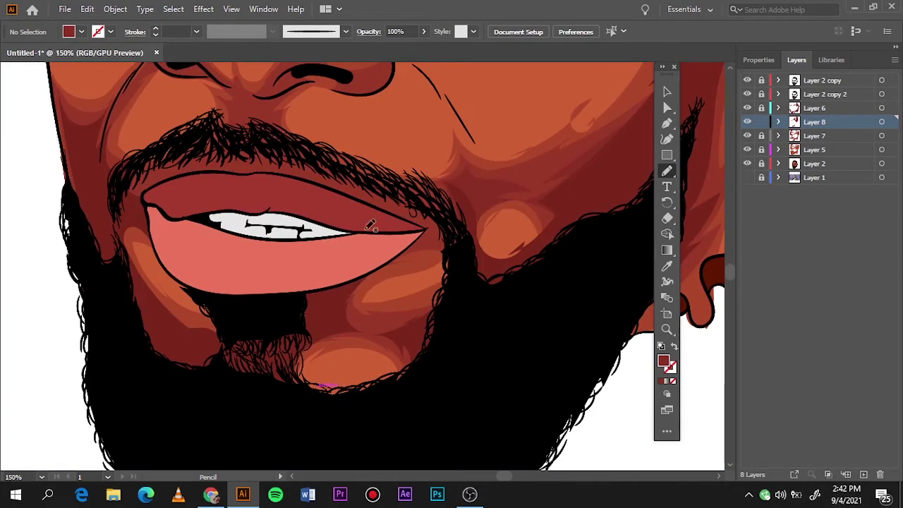
pyautogui.hotkey('ctrl', '0')
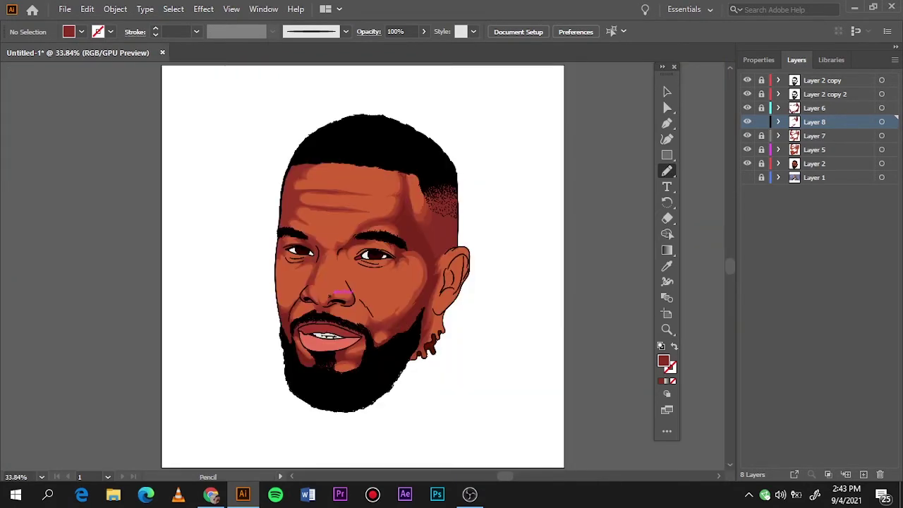
pyautogui.scroll(4, 333, 292)
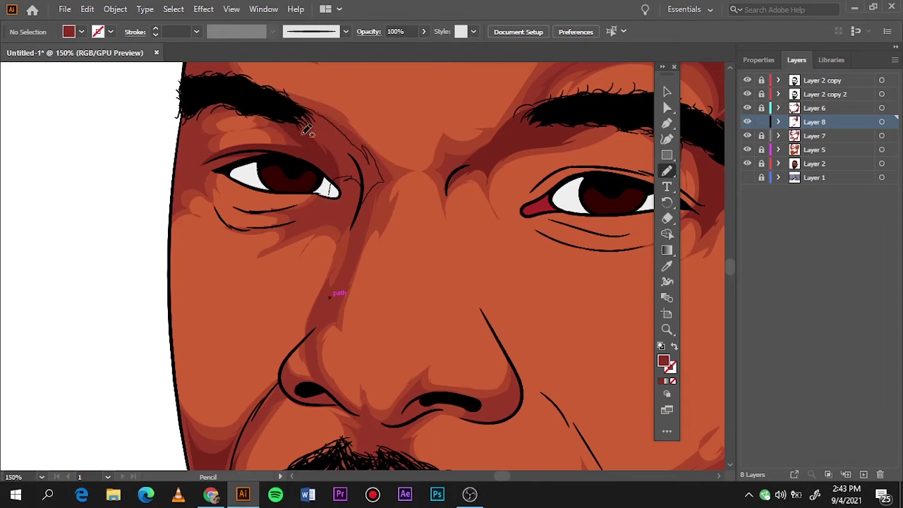
# Step: Shade under the left eye, down the nose side and around the right nostril; select Layer 2
pyautogui.moveTo(295, 226)
pyautogui.mouseDown()
pyautogui.moveTo(358, 212)
pyautogui.moveTo(372, 196)
pyautogui.mouseUp()
pyautogui.moveTo(328, 290)
pyautogui.mouseDown()
pyautogui.moveTo(315, 356)
pyautogui.moveTo(336, 397)
pyautogui.mouseUp()
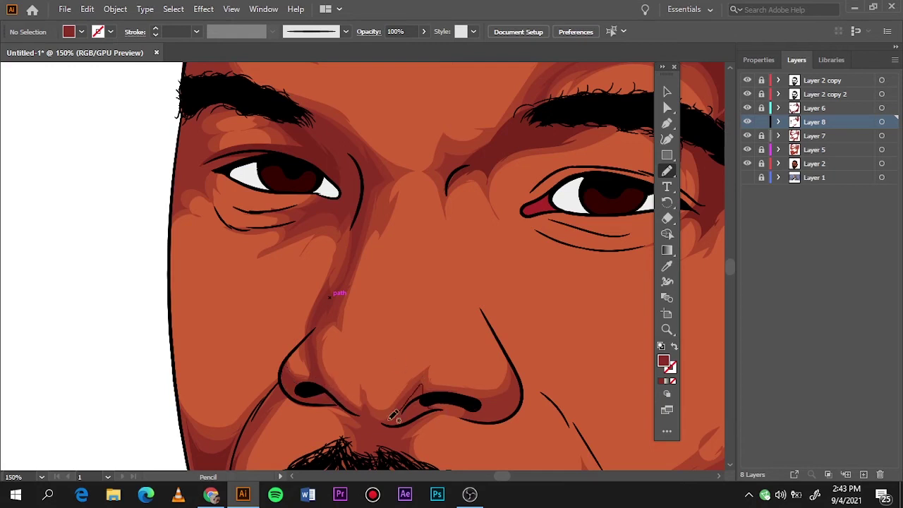
pyautogui.moveTo(521, 408); pyautogui.dragTo(453, 387)
pyautogui.hotkey('ctrl', '0')
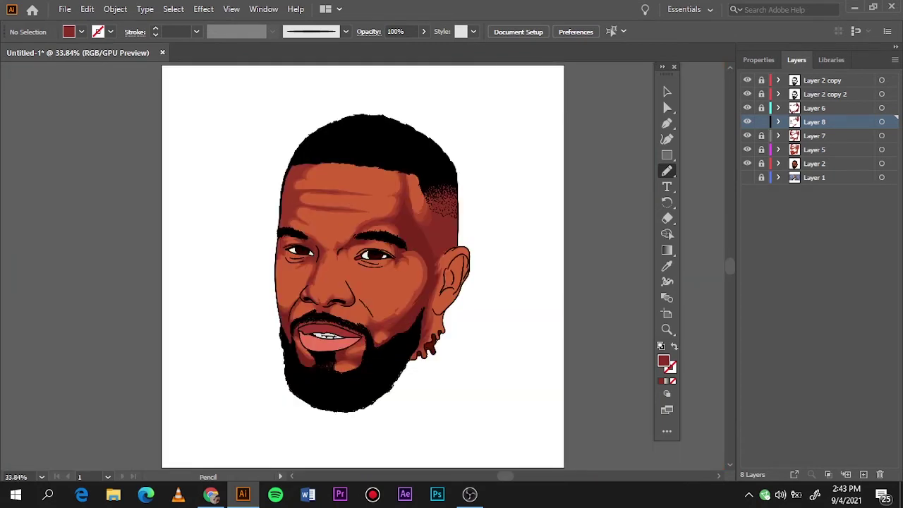
pyautogui.click(819, 163)
# Step: Add Layer 9 above Layer 2 with a darker shadow fill, showing the reference photo over hidden base skin
pyautogui.click(864, 474)
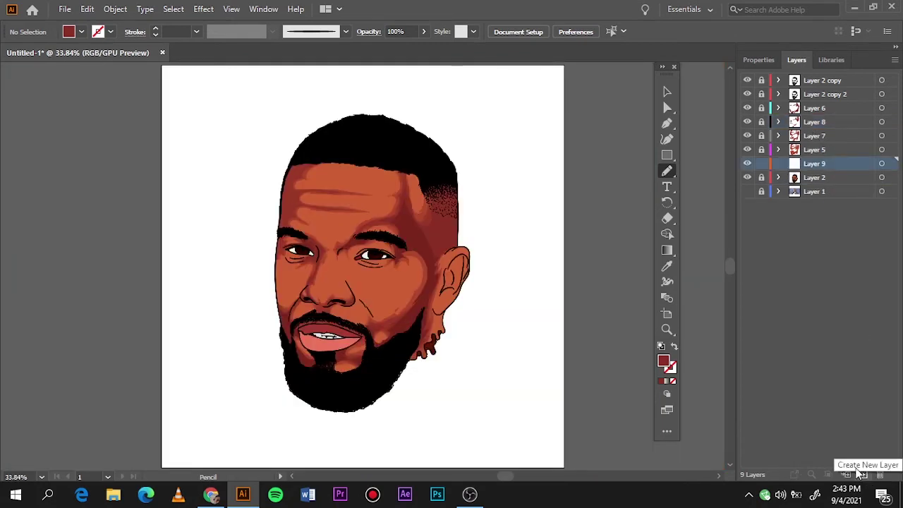
pyautogui.press('i')
pyautogui.click(356, 210)
pyautogui.doubleClick(664, 362)
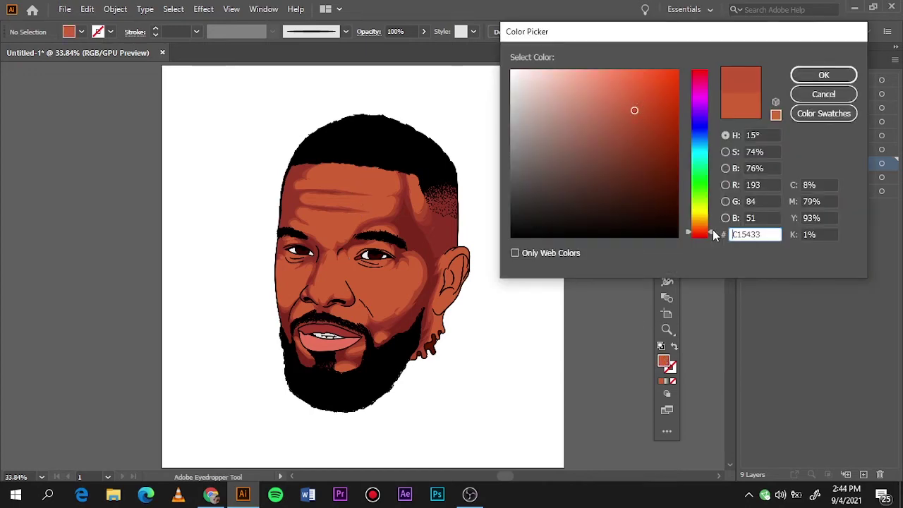
pyautogui.click(822, 92)
pyautogui.click(667, 173)
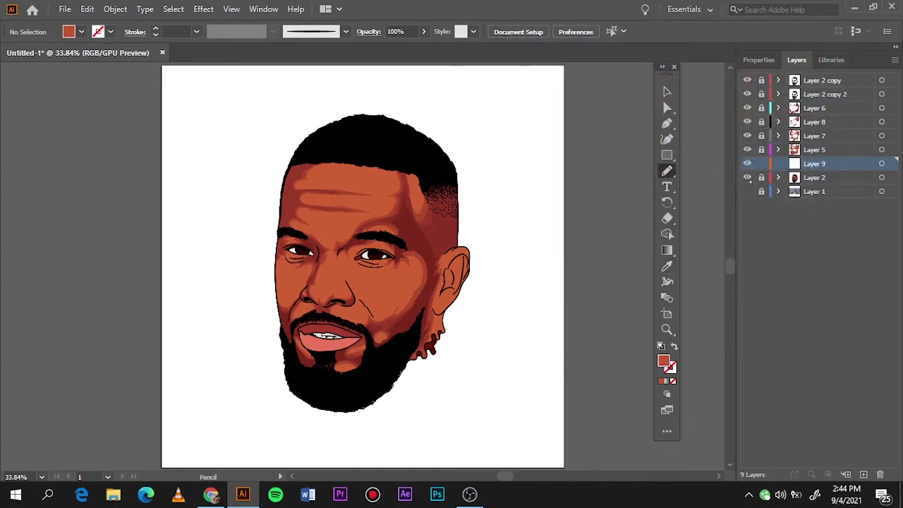
pyautogui.click(748, 177)
pyautogui.click(748, 192)
pyautogui.keyDown('alt'); pyautogui.scroll(2, 362, 175); pyautogui.keyUp('alt')
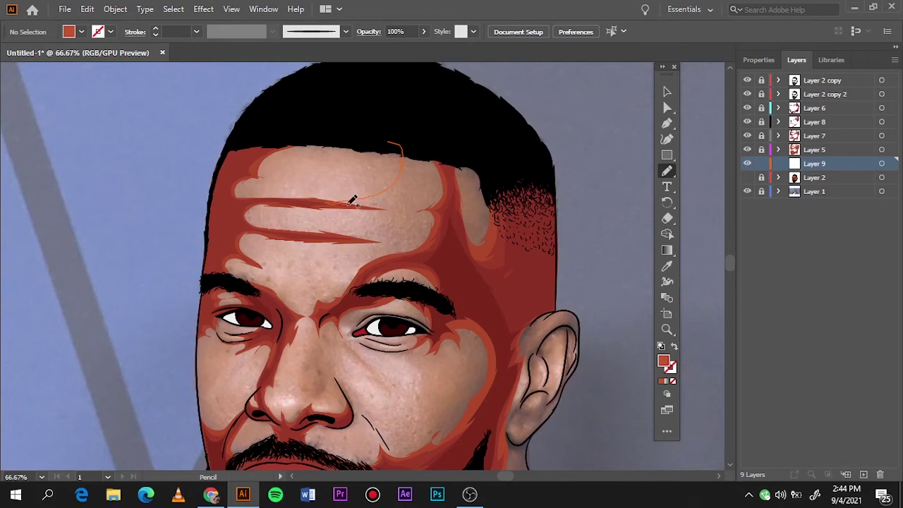
# Step: Draw shadow shapes across the temple, upper forehead and near the left eyebrow
pyautogui.moveTo(316, 274)
pyautogui.mouseDown()
pyautogui.moveTo(429, 256)
pyautogui.moveTo(426, 134)
pyautogui.mouseUp()
pyautogui.moveTo(480, 227); pyautogui.dragTo(480, 236)
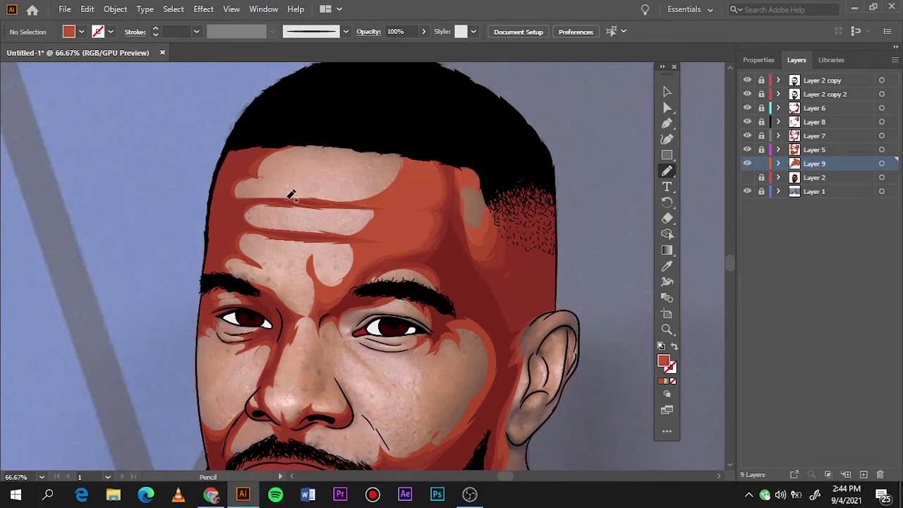
pyautogui.moveTo(292, 193)
pyautogui.mouseDown()
pyautogui.moveTo(233, 203)
pyautogui.moveTo(294, 200)
pyautogui.moveTo(246, 198)
pyautogui.mouseUp()
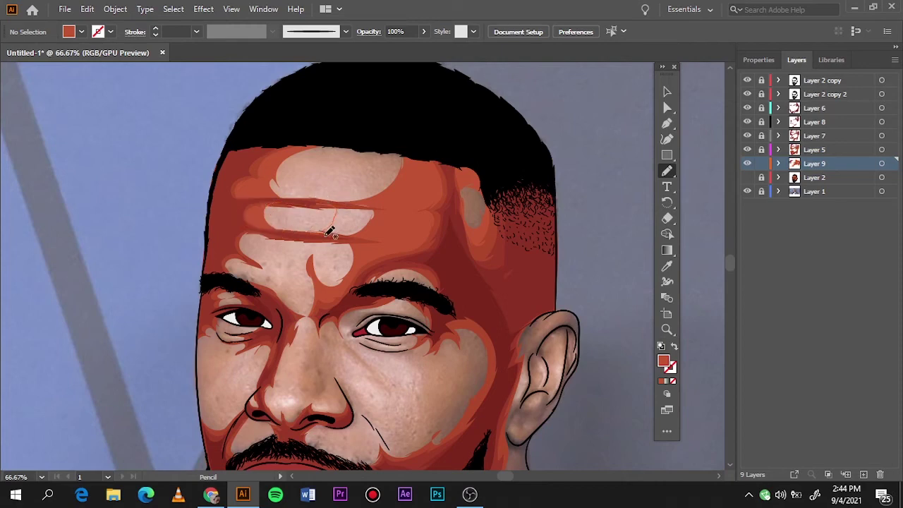
pyautogui.moveTo(332, 201); pyautogui.dragTo(353, 233)
pyautogui.scroll(2, 275, 294)
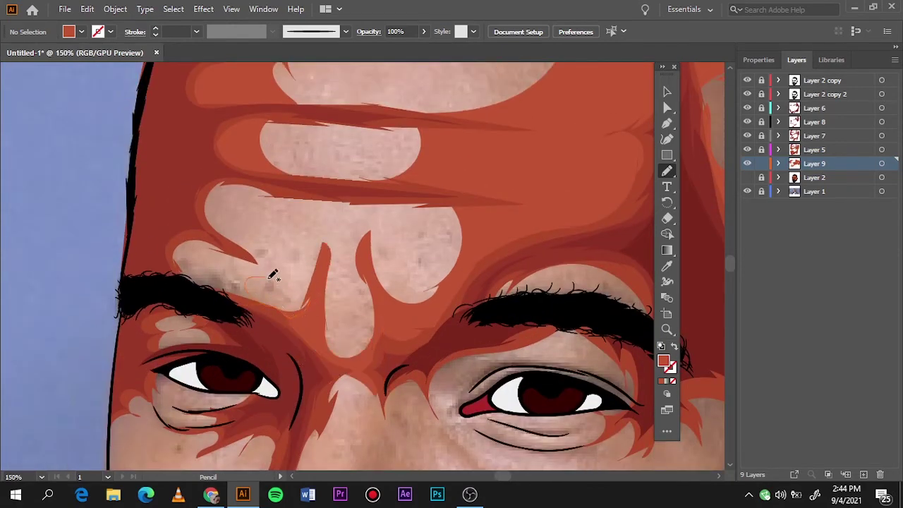
pyautogui.moveTo(315, 288)
pyautogui.mouseDown()
pyautogui.moveTo(182, 199)
pyautogui.moveTo(169, 275)
pyautogui.mouseUp()
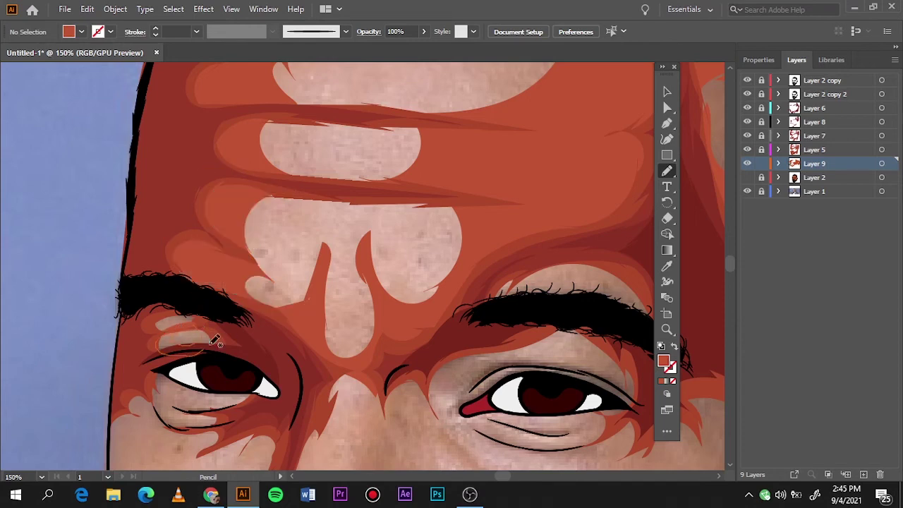
# Step: Check the forehead shading by toggling the reference photo, then hide the base skin layer
pyautogui.hotkey('ctrl', '0')
pyautogui.click(748, 191)
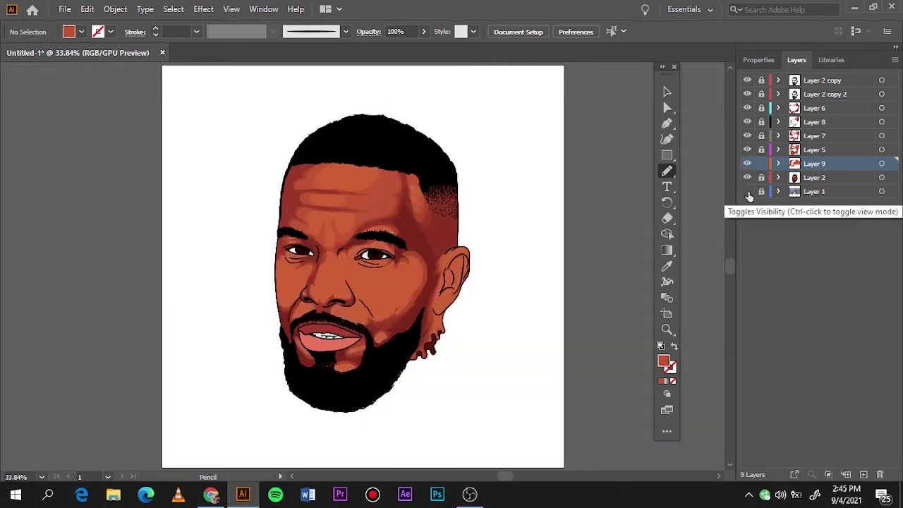
pyautogui.click(748, 191)
pyautogui.click(748, 177)
pyautogui.hotkey('ctrl', '1')
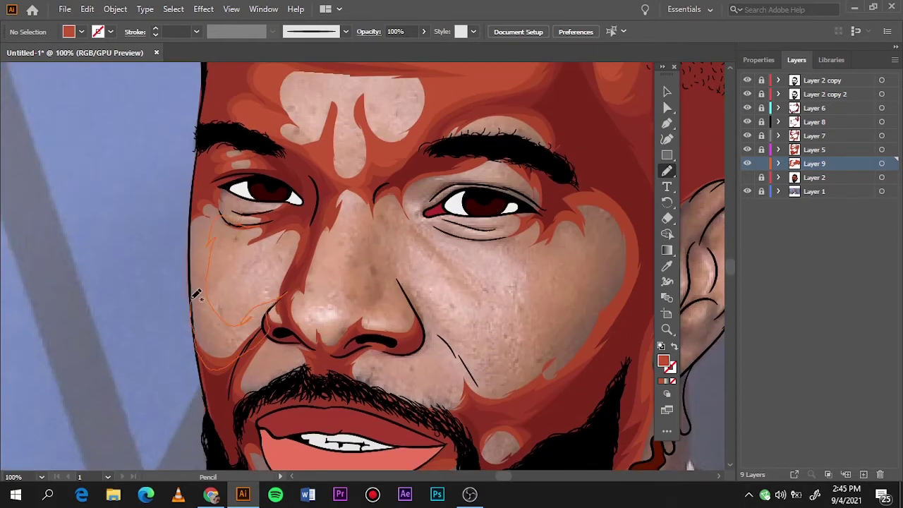
# Step: Shade the left cheek, under the left eye, beside the nose and up the nose bridge
pyautogui.moveTo(256, 314); pyautogui.dragTo(227, 189)
pyautogui.moveTo(241, 220); pyautogui.dragTo(227, 211)
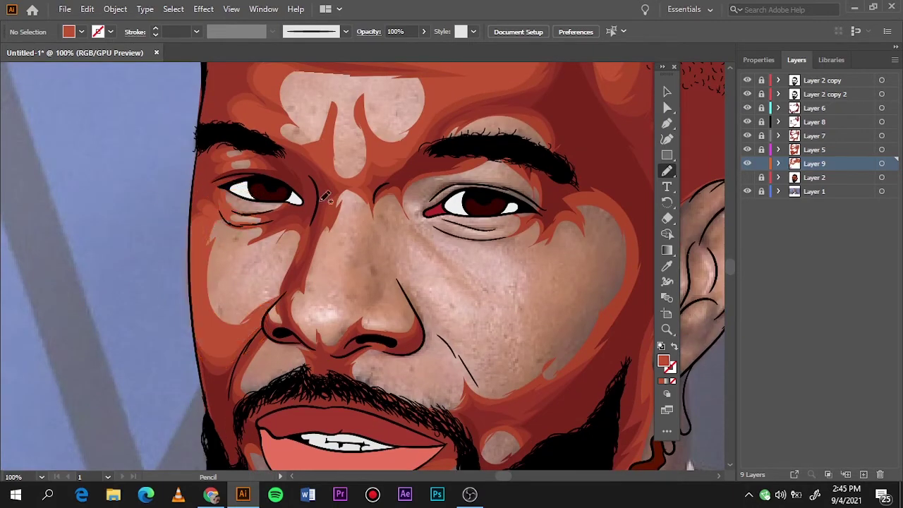
pyautogui.moveTo(374, 309); pyautogui.dragTo(424, 317)
pyautogui.moveTo(434, 242); pyautogui.dragTo(376, 177)
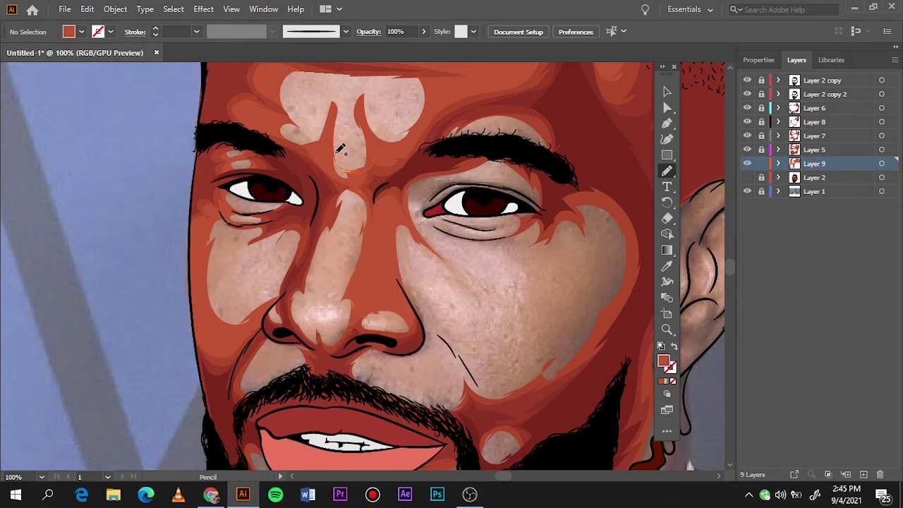
pyautogui.moveTo(339, 149); pyautogui.dragTo(363, 201)
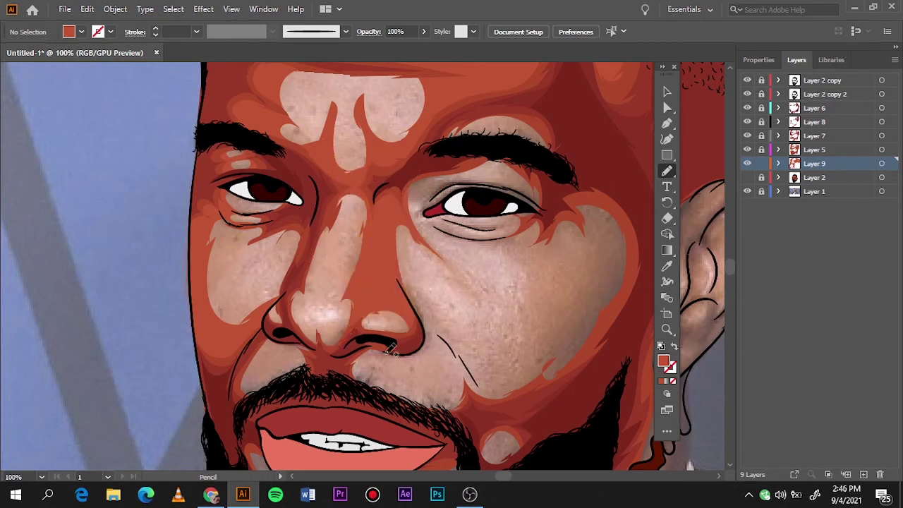
# Step: Add cheek shadows from the nostril down, below the left nostril, and around the right eye
pyautogui.moveTo(390, 348); pyautogui.dragTo(534, 392)
pyautogui.moveTo(410, 222); pyautogui.dragTo(405, 319)
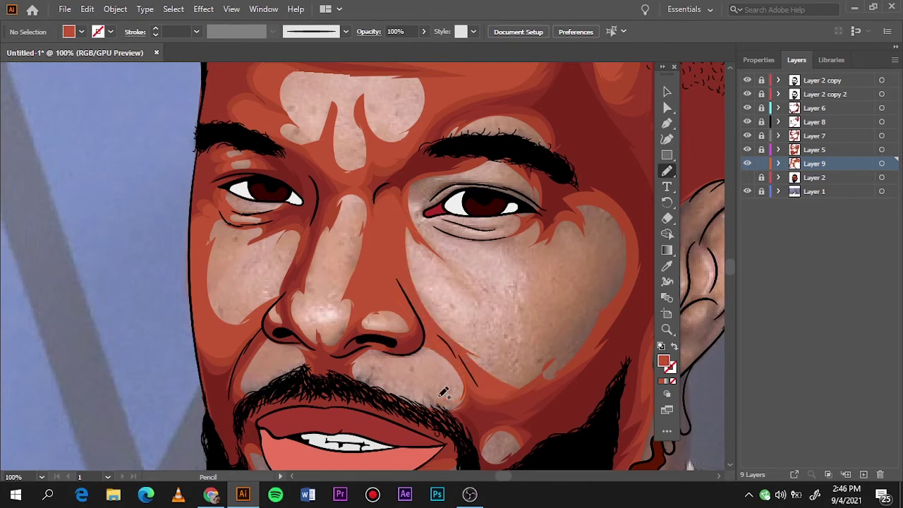
pyautogui.moveTo(285, 345); pyautogui.dragTo(289, 347)
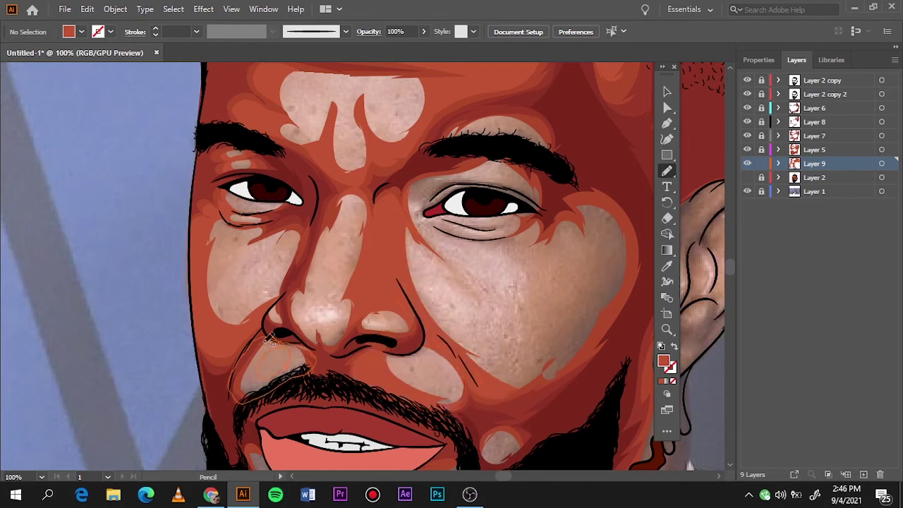
pyautogui.moveTo(547, 345); pyautogui.dragTo(503, 328)
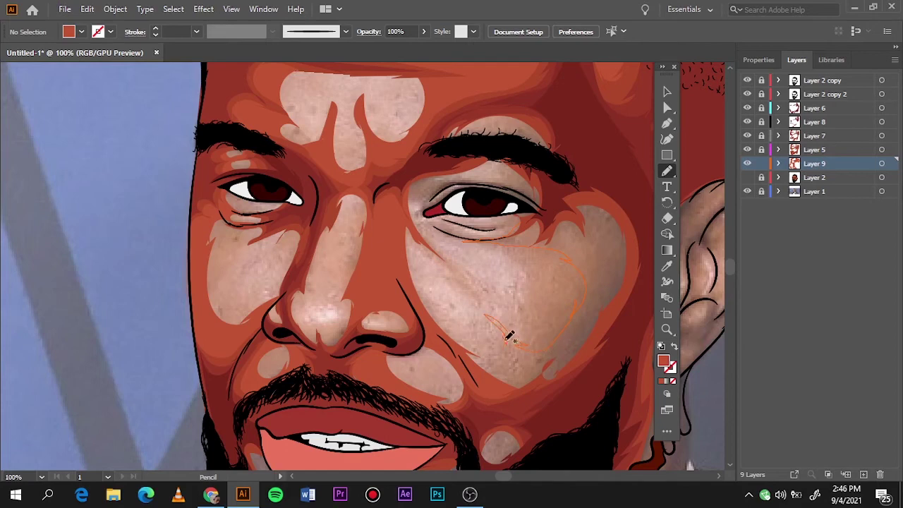
pyautogui.moveTo(544, 204)
pyautogui.mouseDown()
pyautogui.moveTo(528, 221)
pyautogui.moveTo(457, 199)
pyautogui.mouseUp()
pyautogui.hotkey('ctrl', '0')
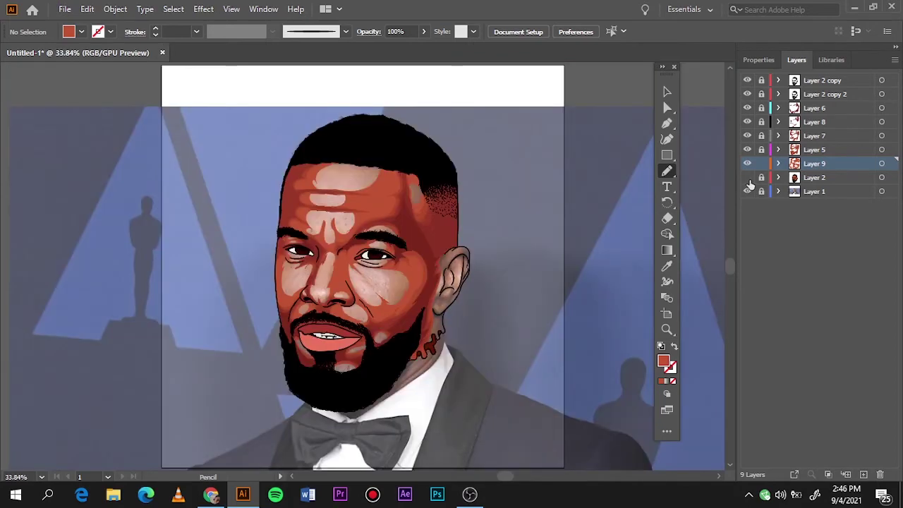
pyautogui.moveTo(749, 184); pyautogui.dragTo(749, 192)
# Step: Create Layer 10 above Layer 2 and set its fill colour to C15433
pyautogui.click(818, 177)
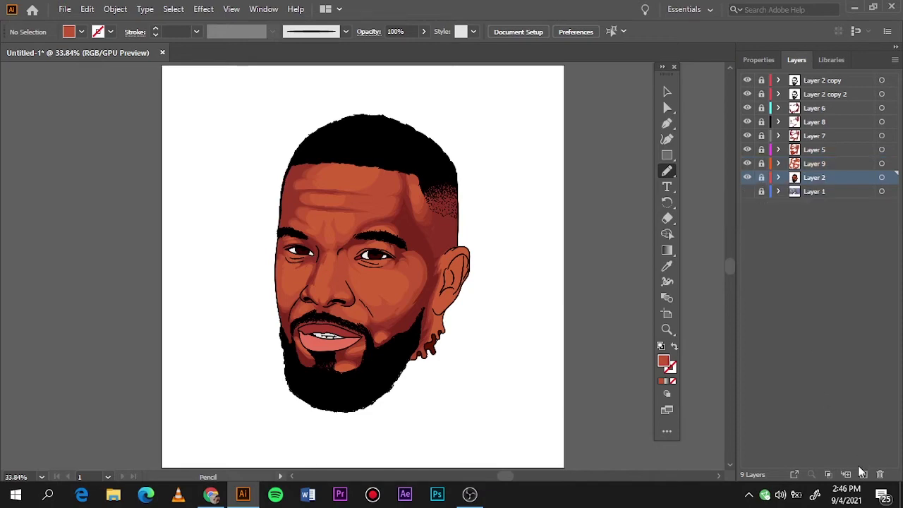
pyautogui.click(863, 474)
pyautogui.press('i')
pyautogui.doubleClick(663, 361)
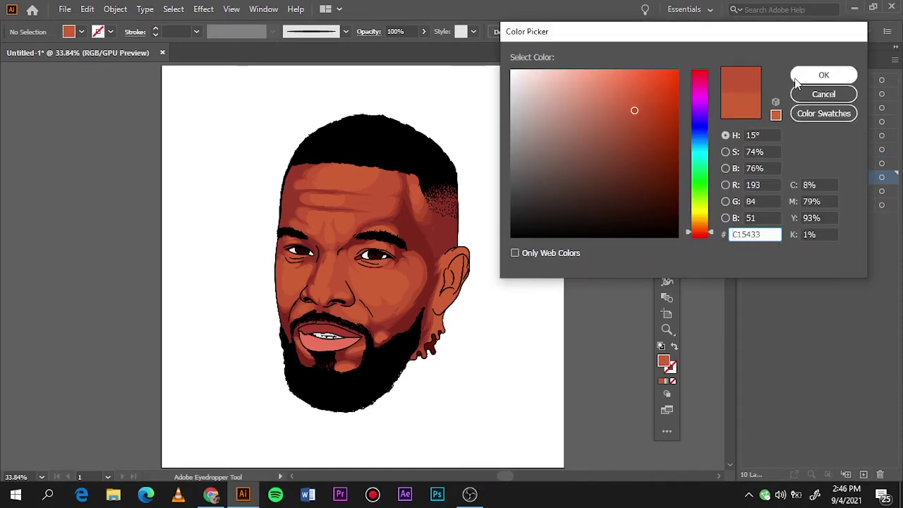
pyautogui.click(824, 74)
pyautogui.hotkey('ctrl', '1')
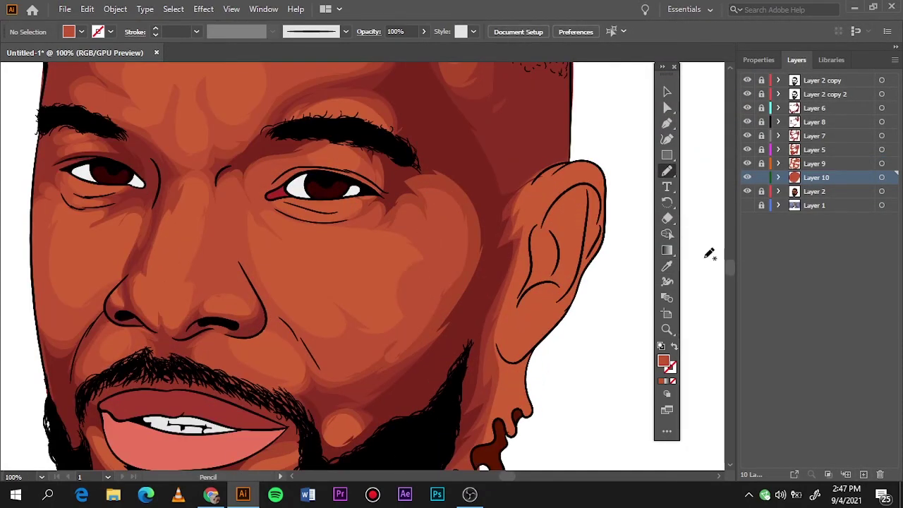
pyautogui.doubleClick(663, 361)
pyautogui.click(823, 74)
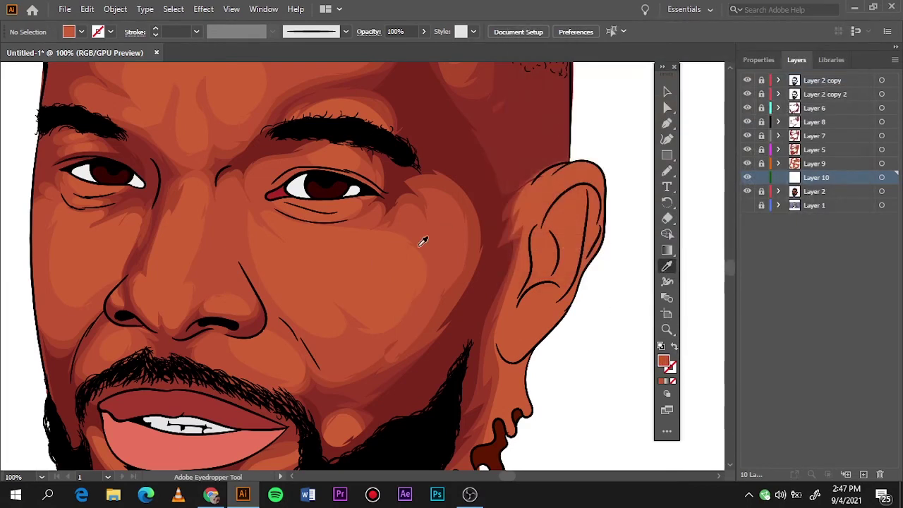
# Step: Draw a shadow shape on the right cheek over the reference photo, then show the base skin
pyautogui.press('n')
pyautogui.click(747, 205)
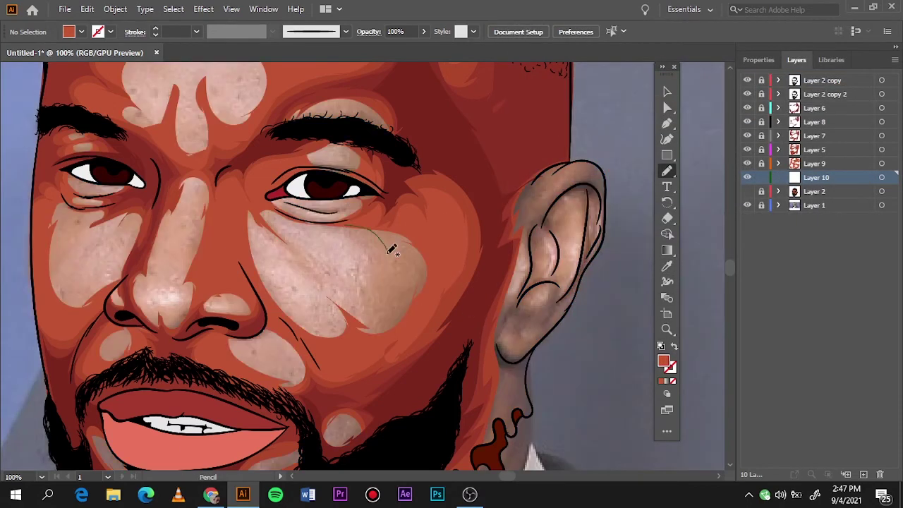
pyautogui.moveTo(350, 227)
pyautogui.mouseDown()
pyautogui.moveTo(286, 236)
pyautogui.moveTo(349, 227)
pyautogui.mouseUp()
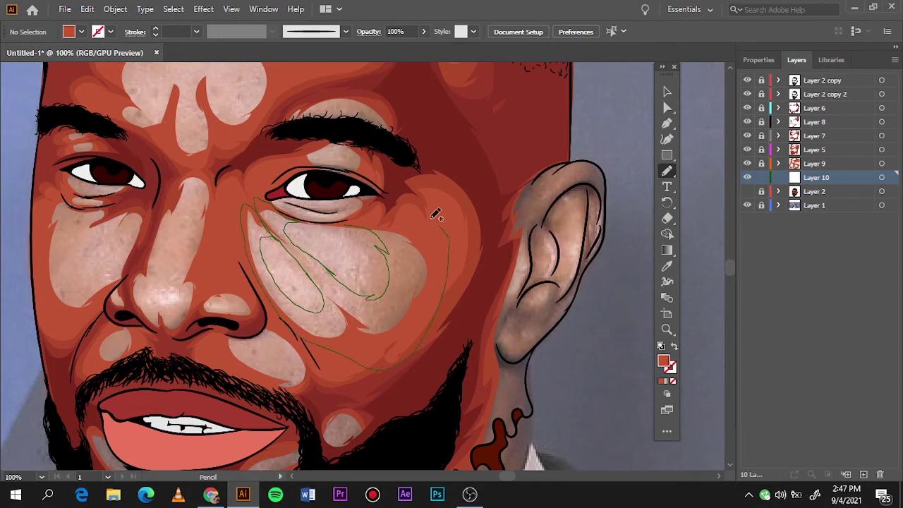
pyautogui.moveTo(388, 279); pyautogui.dragTo(289, 212)
pyautogui.click(748, 191)
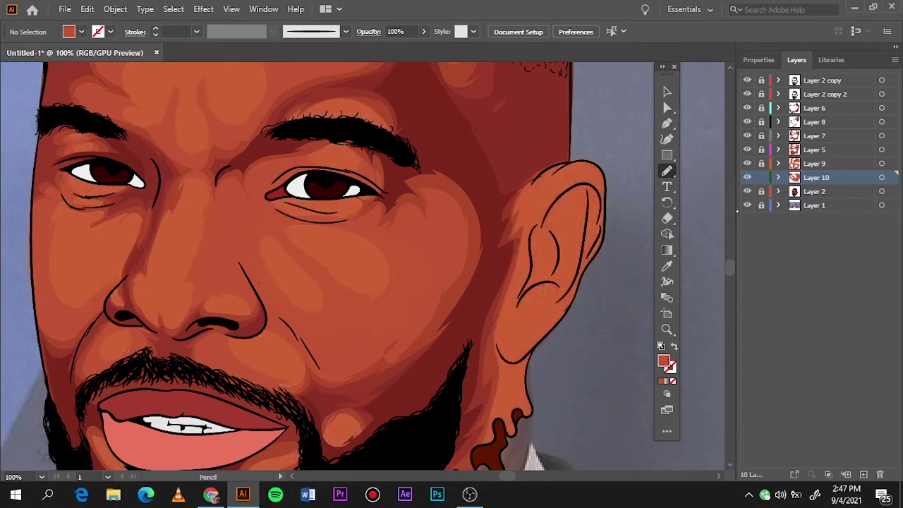
# Step: Recolor Layer 9's shadow shapes darker, dropping brightness from 75.69% to 50%
pyautogui.click(761, 163)
pyautogui.click(881, 163)
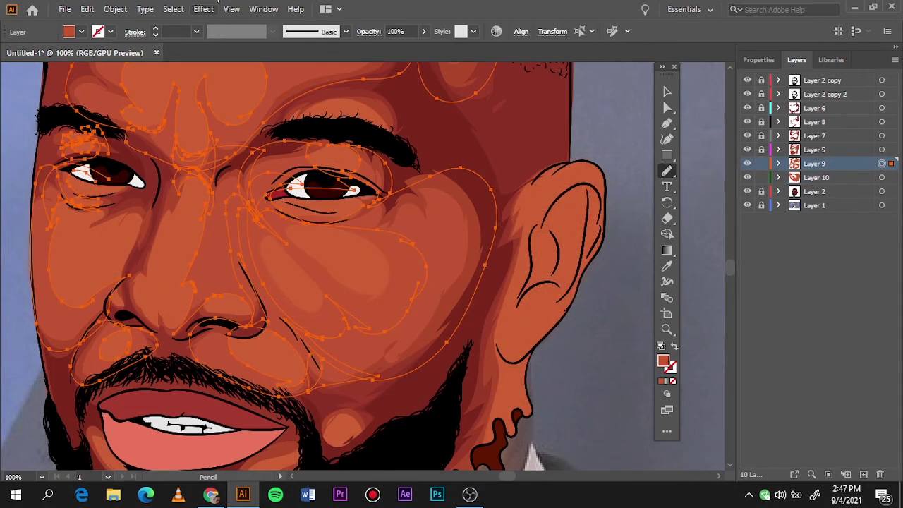
pyautogui.click(87, 9)
pyautogui.click(384, 241)
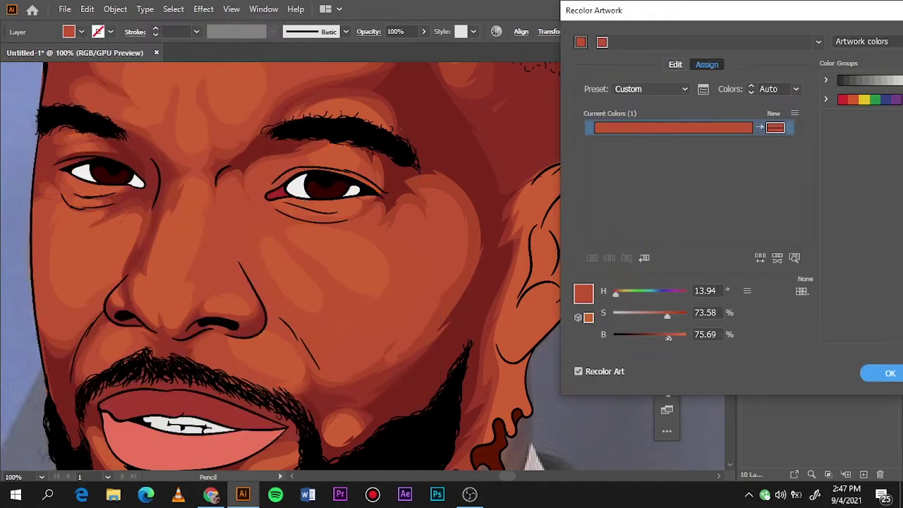
pyautogui.moveTo(666, 338); pyautogui.dragTo(666, 337)
pyautogui.click(868, 374)
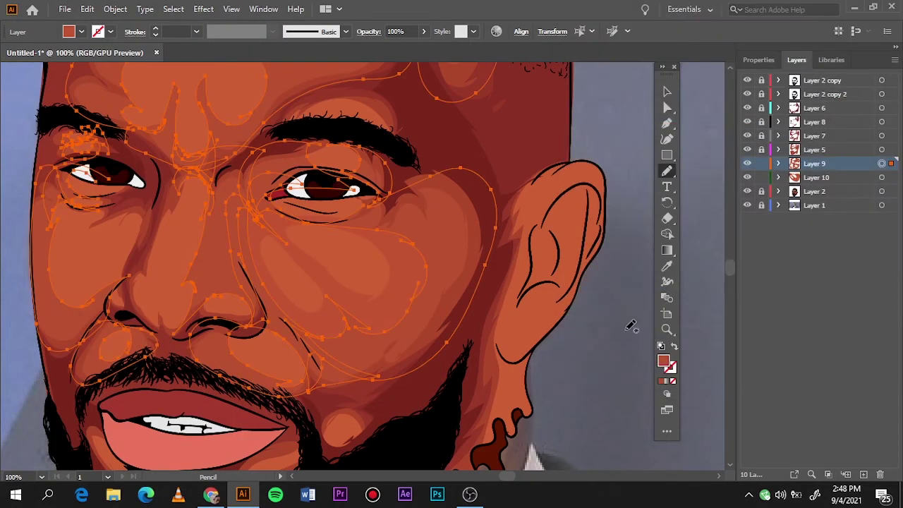
pyautogui.click(667, 92)
# Step: Compare against the reference photo, hide Layer 2, lock Layer 9 and make Layer 10 active
pyautogui.hotkey('ctrl', 'shift', 'a')
pyautogui.hotkey('ctrl', '0')
pyautogui.click(748, 204)
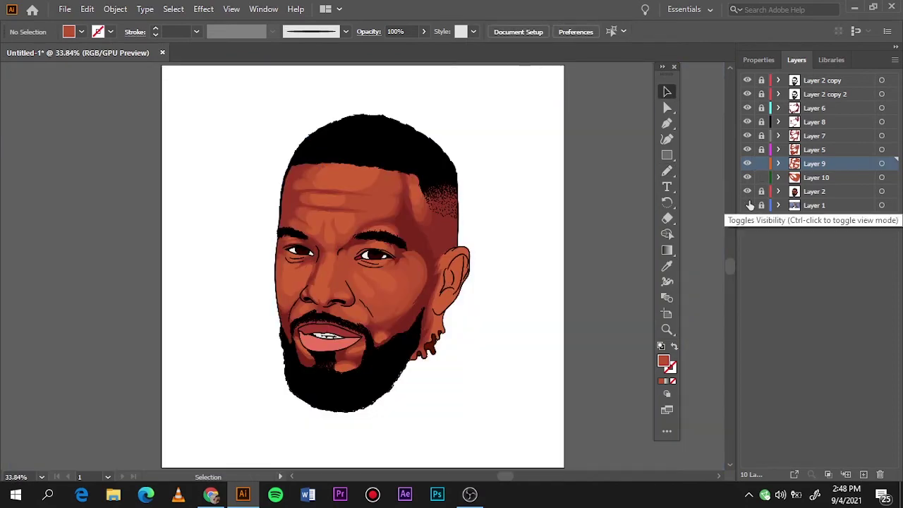
pyautogui.click(748, 204)
pyautogui.click(748, 191)
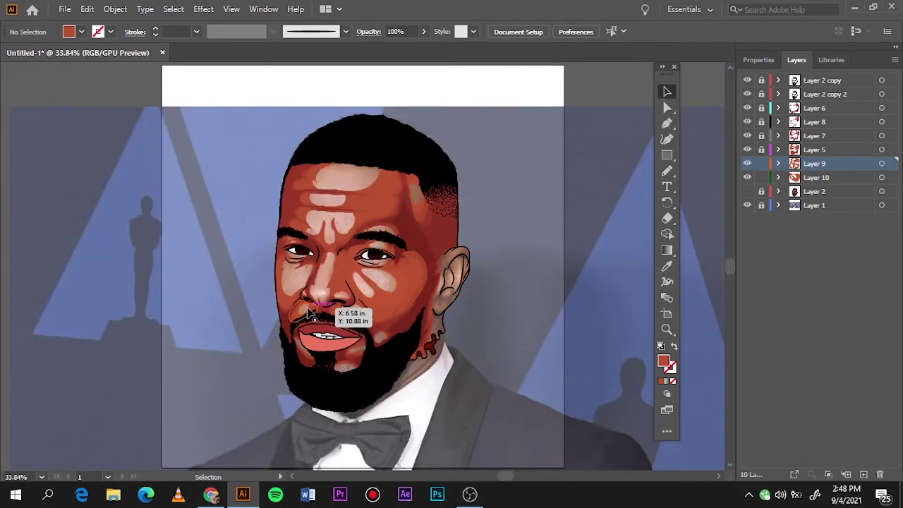
pyautogui.click(761, 163)
pyautogui.click(818, 177)
pyautogui.scroll(5, 296, 282)
# Step: On Layer 10, draw shadow shapes on the left cheek, nose highlights, nose tip and bridge
pyautogui.scroll(-2, 296, 282)
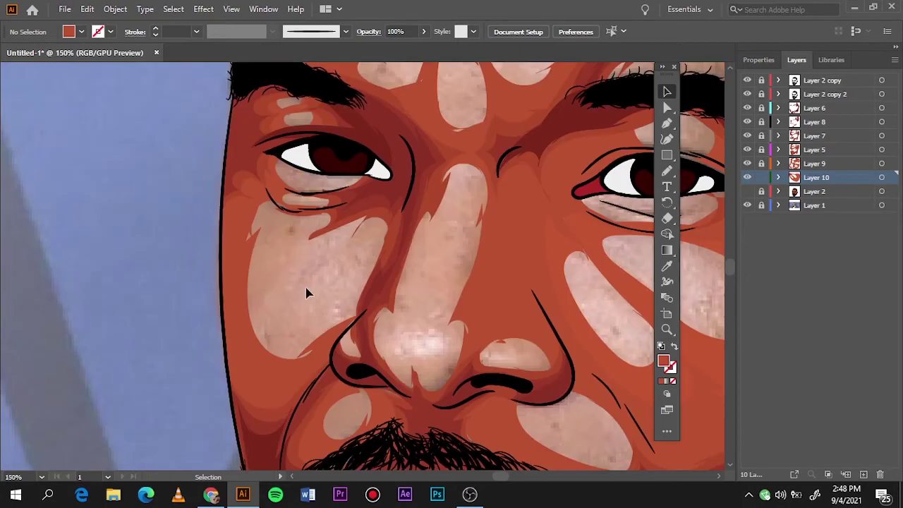
pyautogui.press('n')
pyautogui.moveTo(295, 295)
pyautogui.mouseDown()
pyautogui.moveTo(298, 253)
pyautogui.moveTo(364, 318)
pyautogui.mouseUp()
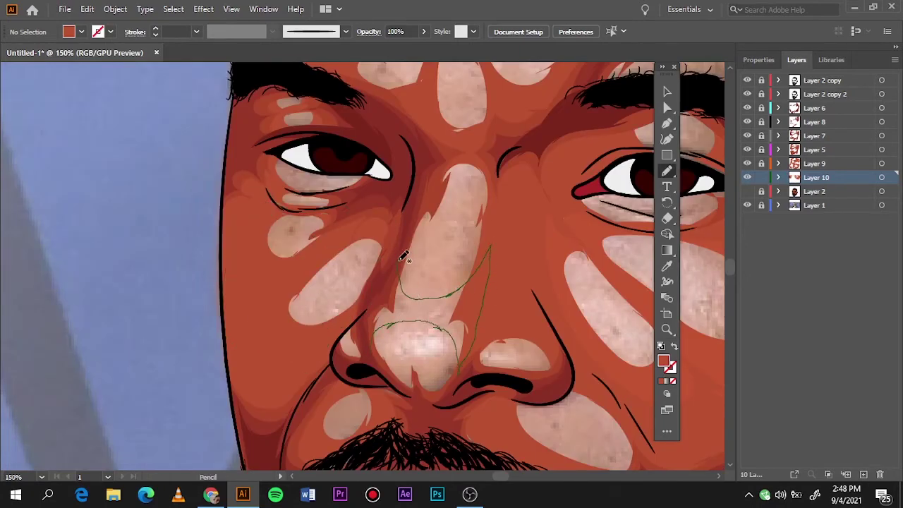
pyautogui.moveTo(419, 318); pyautogui.dragTo(464, 323)
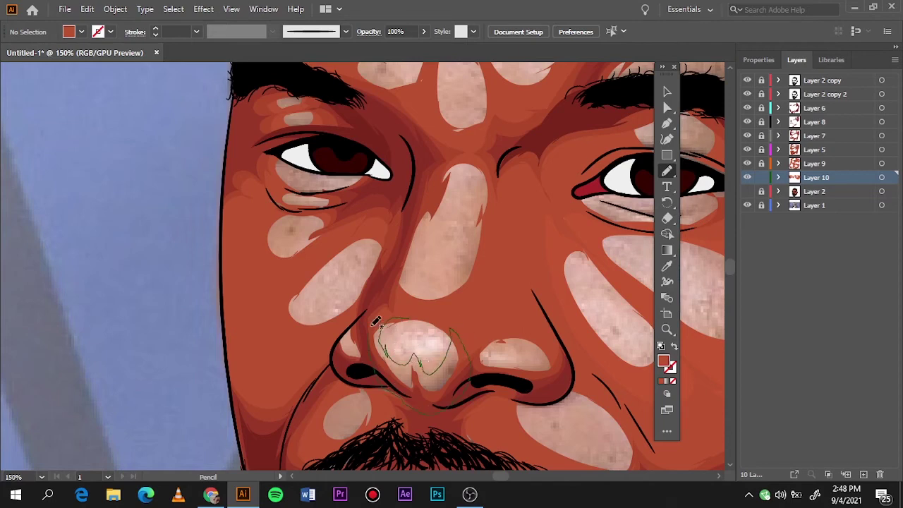
pyautogui.moveTo(443, 363); pyautogui.dragTo(378, 323)
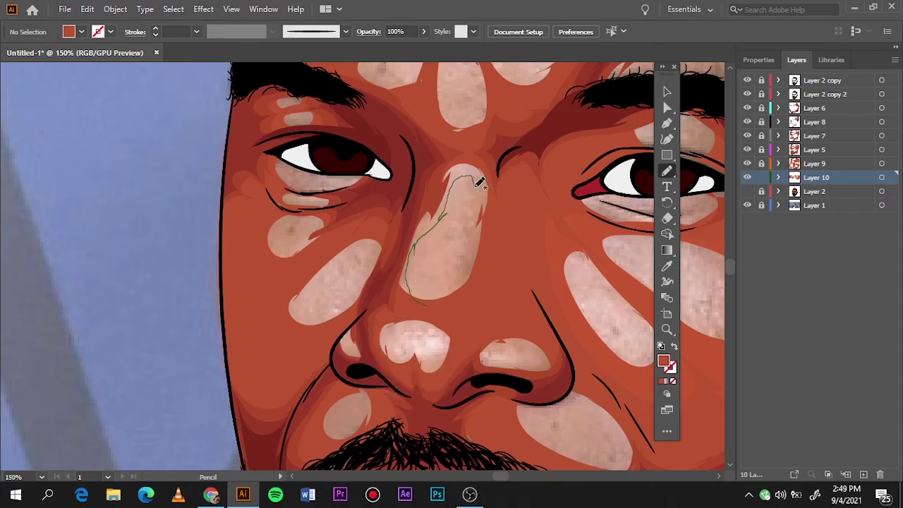
pyautogui.moveTo(417, 242); pyautogui.dragTo(412, 302)
pyautogui.hotkey('ctrl', '0')
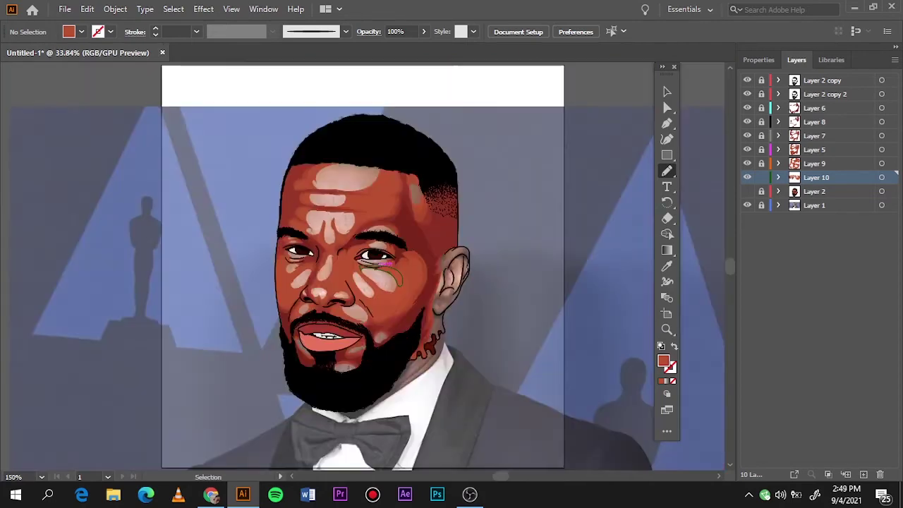
# Step: Toggle the photo and base layers to compare, then add new Layer 11
pyautogui.click(747, 191)
pyautogui.click(747, 205)
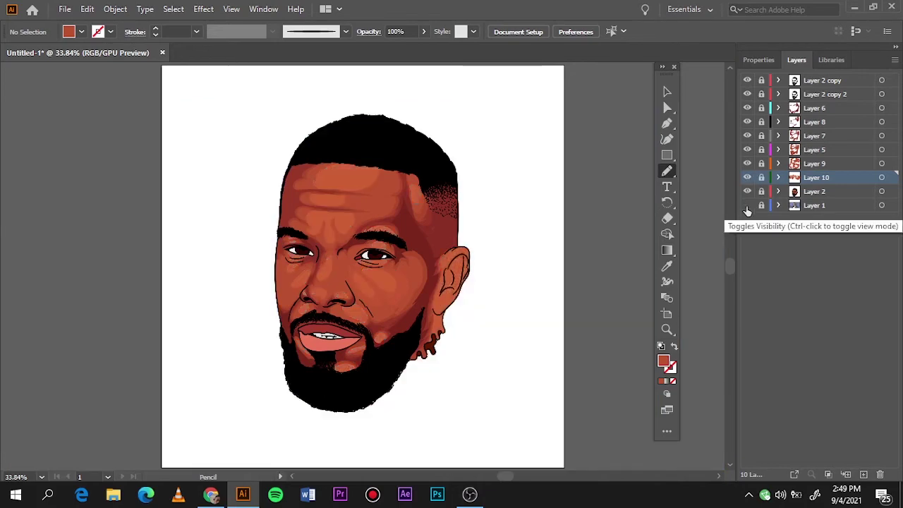
pyautogui.click(747, 205)
pyautogui.click(747, 191)
pyautogui.scroll(3, 366, 365)
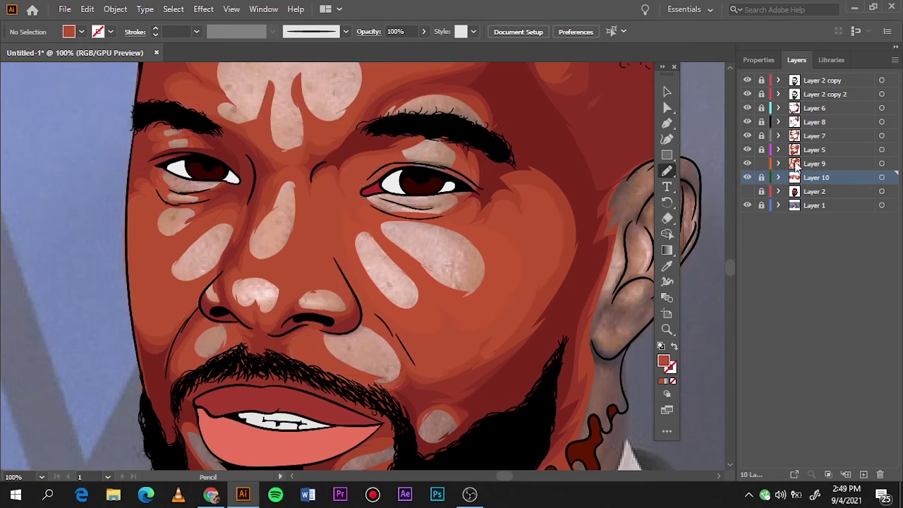
pyautogui.hotkey('ctrl', 'l')
pyautogui.click(747, 206)
# Step: Set the fill to rust colour BA5131 for the Pencil and hide Layer 10's shading
pyautogui.click(747, 219)
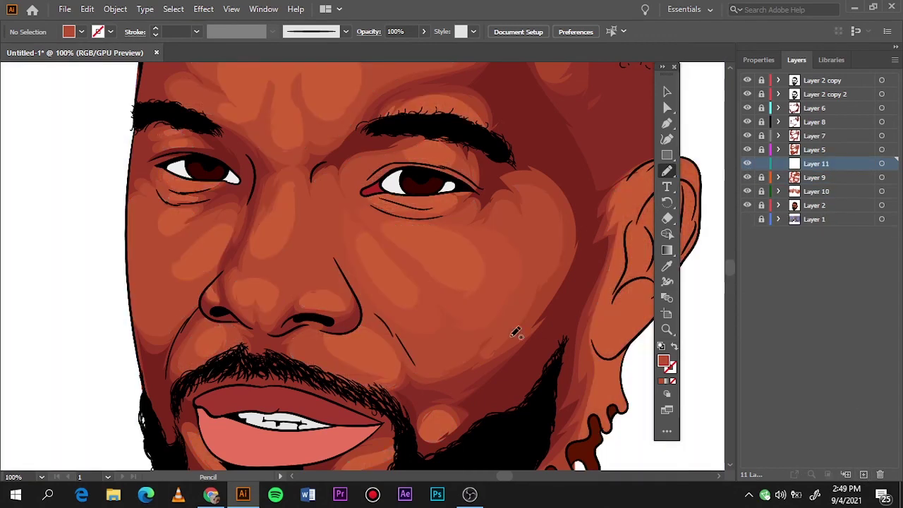
pyautogui.press('o')
pyautogui.press('i')
pyautogui.doubleClick(663, 361)
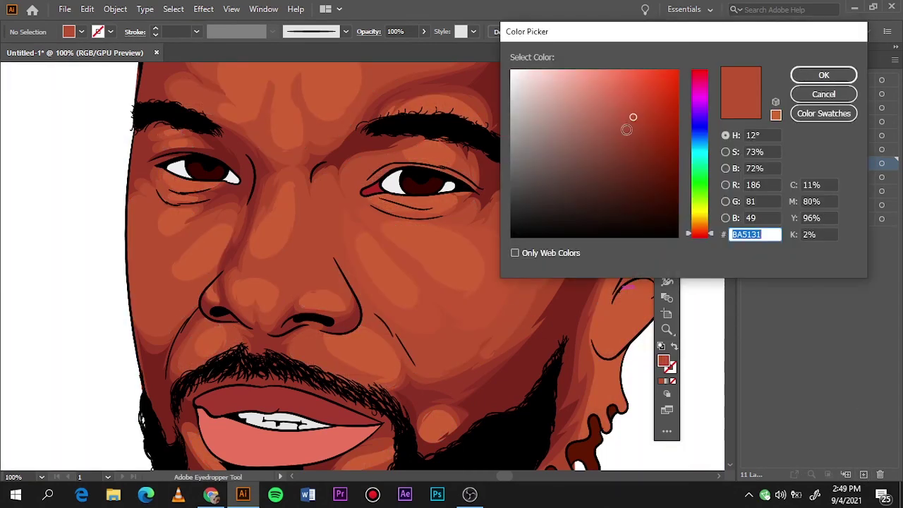
pyautogui.click(818, 75)
pyautogui.press('n')
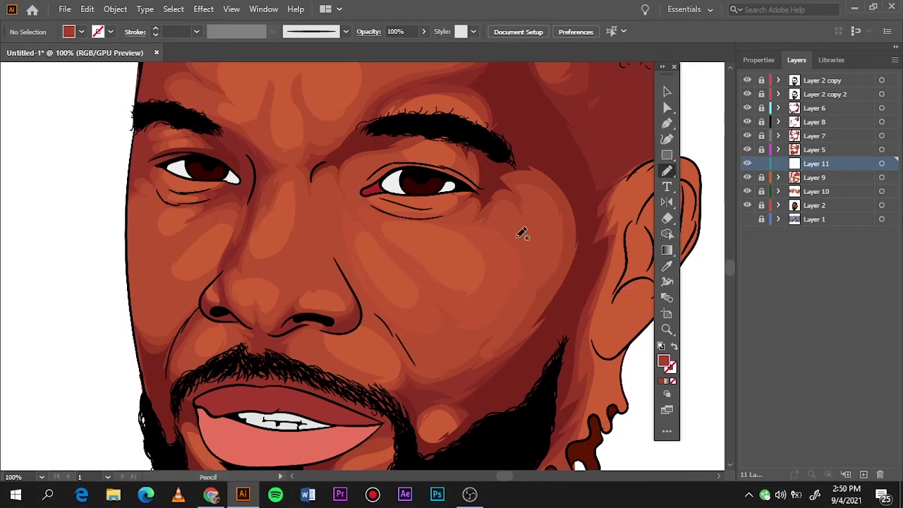
pyautogui.click(747, 192)
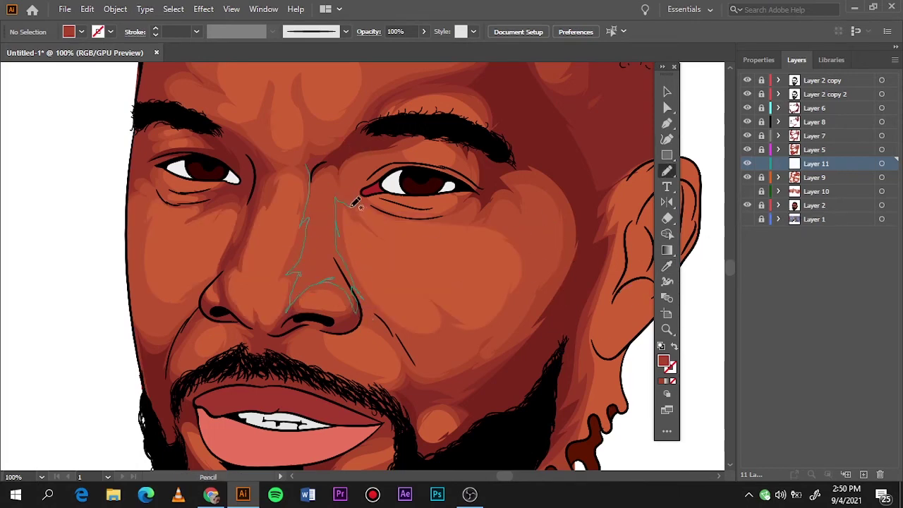
# Step: Draw rust shading along the nose bridge, beside the right eye and down the right cheek
pyautogui.moveTo(355, 202); pyautogui.dragTo(353, 205)
pyautogui.click(747, 219)
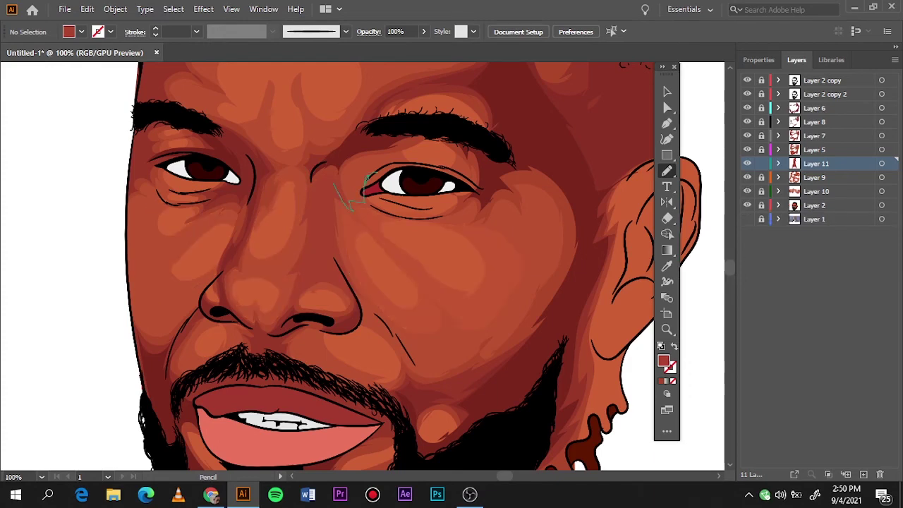
pyautogui.moveTo(374, 172); pyautogui.dragTo(372, 172)
pyautogui.moveTo(437, 216); pyautogui.dragTo(531, 279)
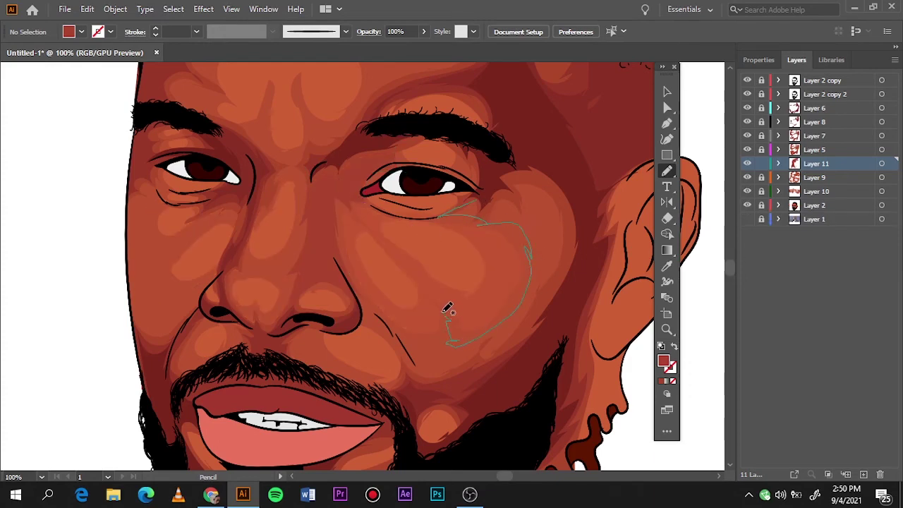
pyautogui.moveTo(447, 308); pyautogui.dragTo(439, 216)
# Step: Add rust shading beside the nose and along the left cheek
pyautogui.hotkey('ctrl', '0')
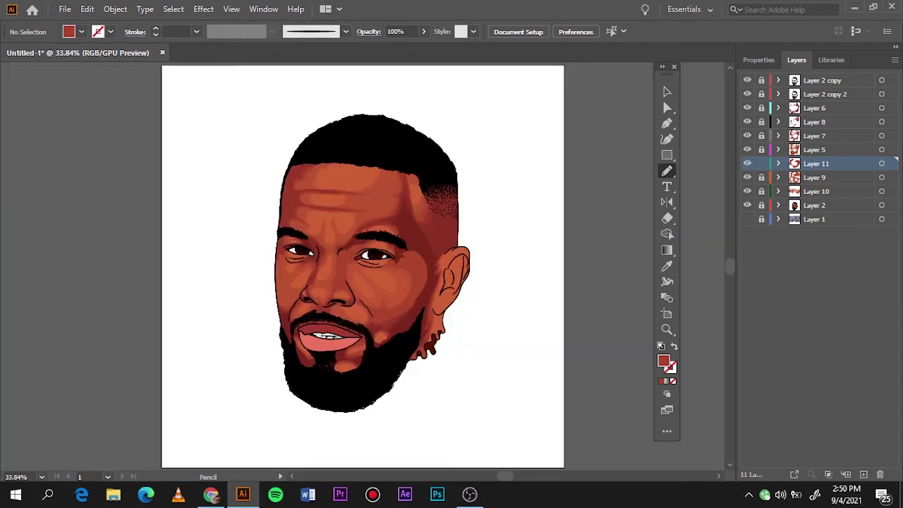
pyautogui.hotkey('ctrl', '=')
pyautogui.hotkey('ctrl', '=')
pyautogui.hotkey('ctrl', '=')
pyautogui.hotkey('ctrl', '=')
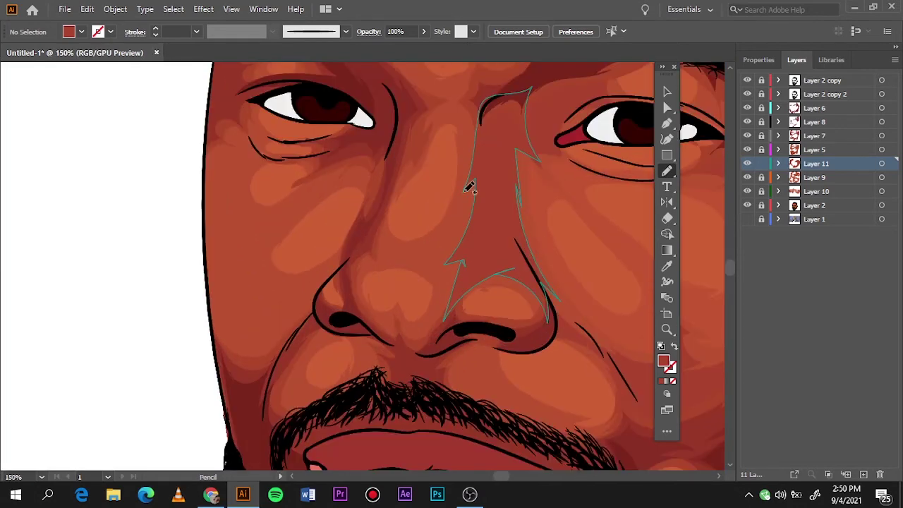
pyautogui.moveTo(406, 314)
pyautogui.mouseDown()
pyautogui.moveTo(413, 325)
pyautogui.moveTo(367, 317)
pyautogui.mouseUp()
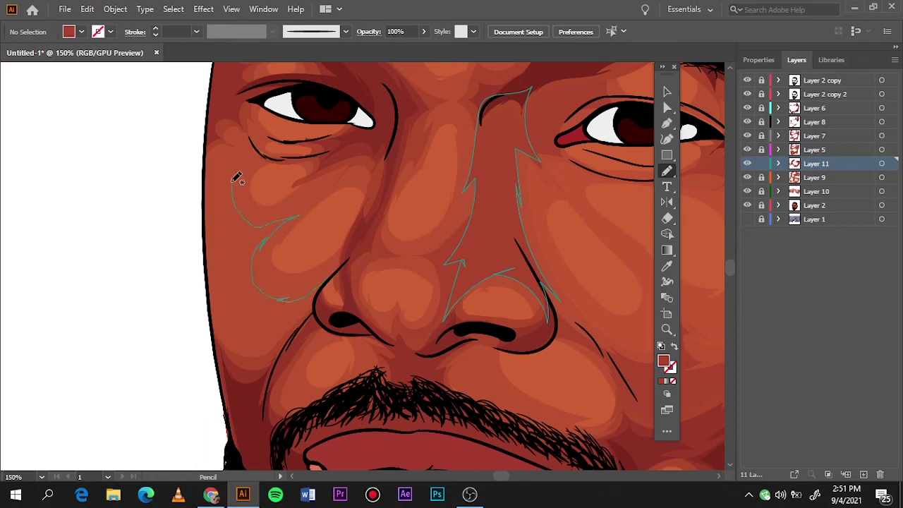
pyautogui.moveTo(237, 180); pyautogui.dragTo(346, 279)
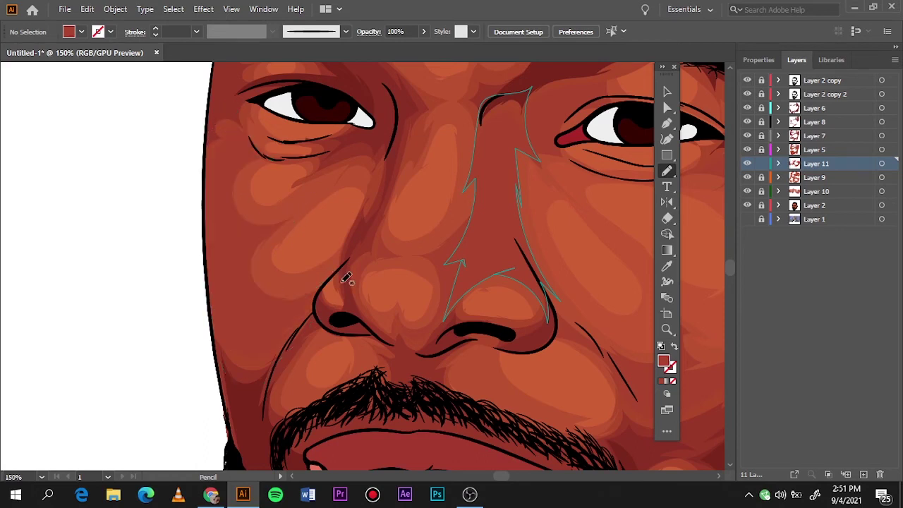
pyautogui.hotkey('ctrl', '0')
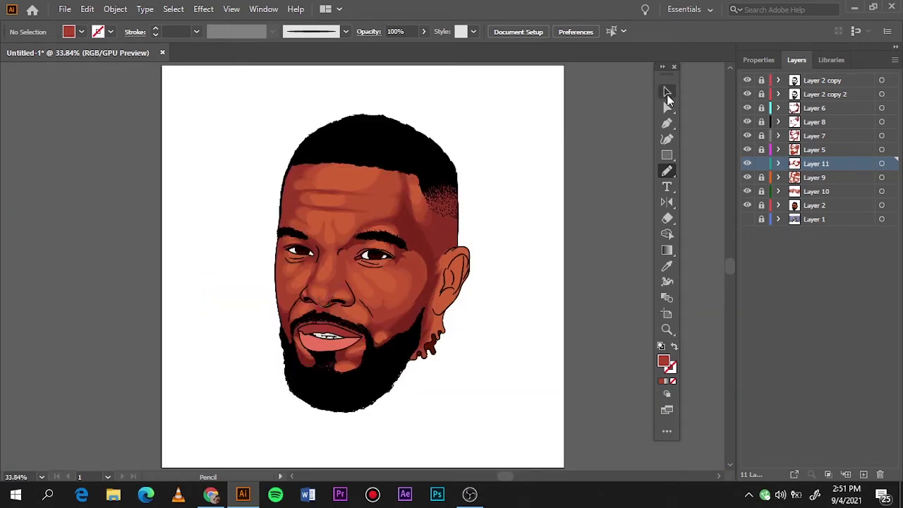
pyautogui.click(667, 92)
# Step: Lock Layers 11 and 10, add Layer 12 above Layer 2, and sample the forehead skin colour
pyautogui.click(761, 164)
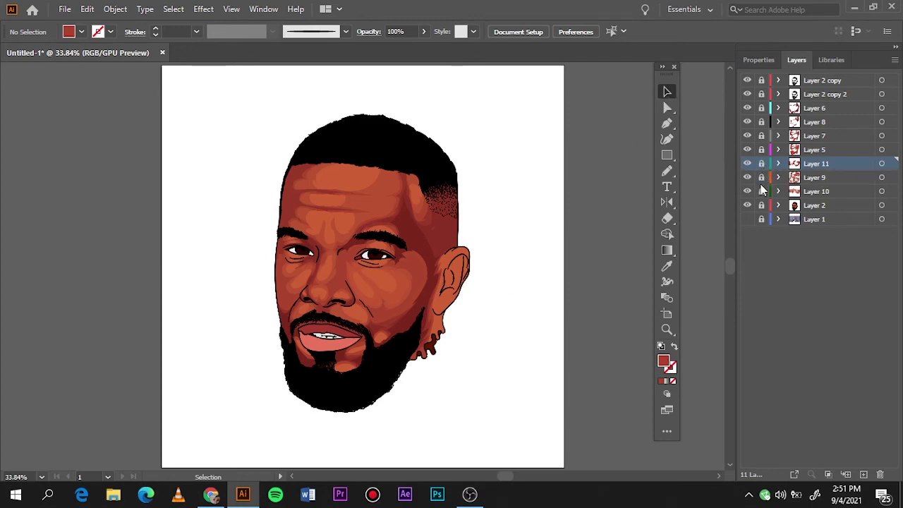
pyautogui.click(761, 192)
pyautogui.click(811, 206)
pyautogui.click(864, 475)
pyautogui.press('i')
pyautogui.click(346, 168)
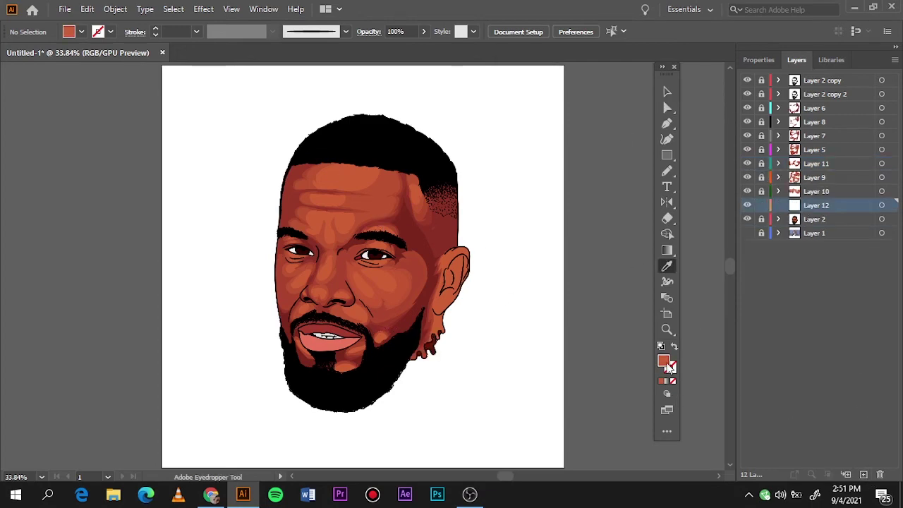
# Step: Choose a salmon fill and pencil highlight shapes on the chin and beside the mouth
pyautogui.doubleClick(663, 361)
pyautogui.press('Return')
pyautogui.scroll(6, 325, 338)
pyautogui.press('n')
pyautogui.moveTo(344, 345)
pyautogui.mouseDown()
pyautogui.moveTo(383, 367)
pyautogui.moveTo(346, 344)
pyautogui.mouseUp()
pyautogui.moveTo(455, 224); pyautogui.dragTo(494, 233)
# Step: With the base face layer hidden, add salmon highlights to the left cheek, nose bridge and both nostrils
pyautogui.click(747, 218)
pyautogui.moveTo(117, 200); pyautogui.dragTo(161, 242)
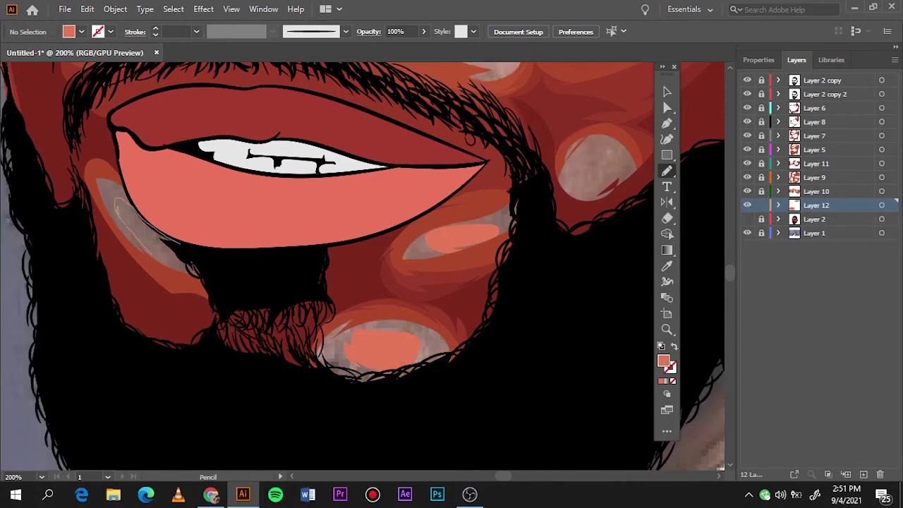
pyautogui.hotkey('ctrl', '0')
pyautogui.scroll(6, 330, 280)
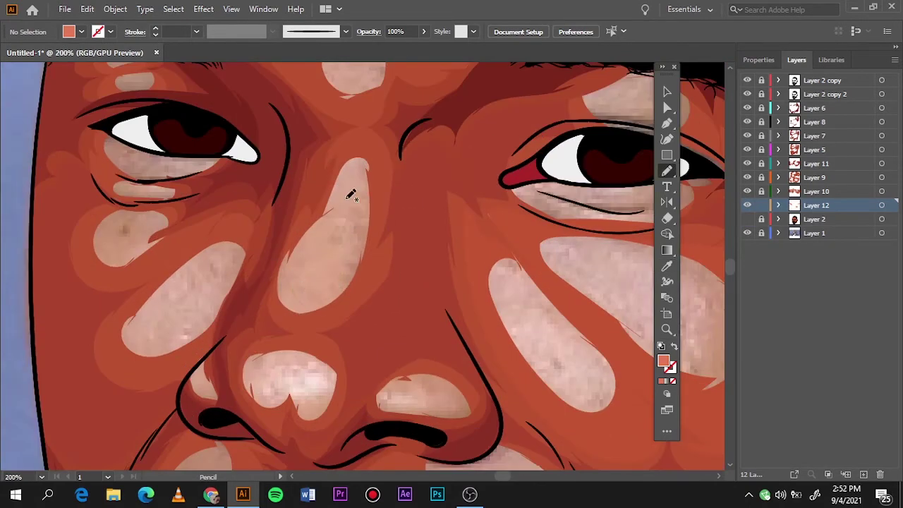
pyautogui.moveTo(350, 194); pyautogui.dragTo(350, 198)
pyautogui.moveTo(309, 362); pyautogui.dragTo(305, 361)
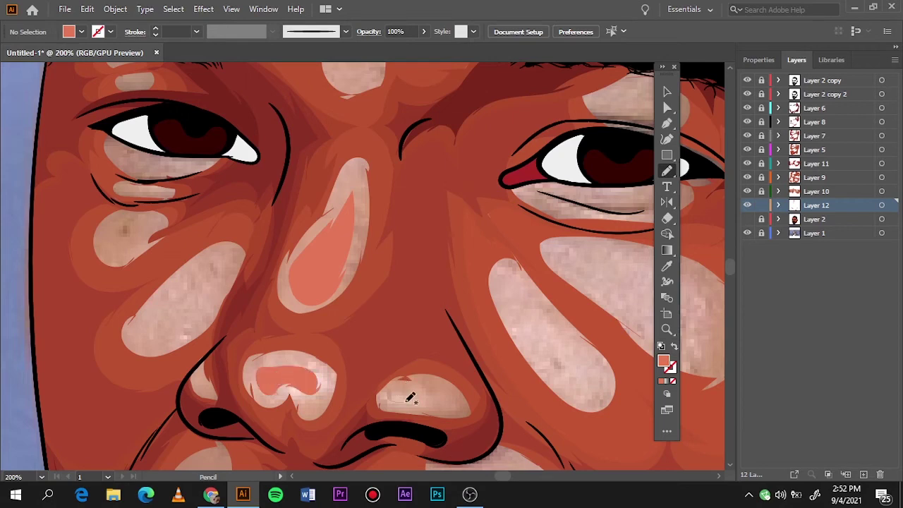
pyautogui.moveTo(396, 378); pyautogui.dragTo(393, 381)
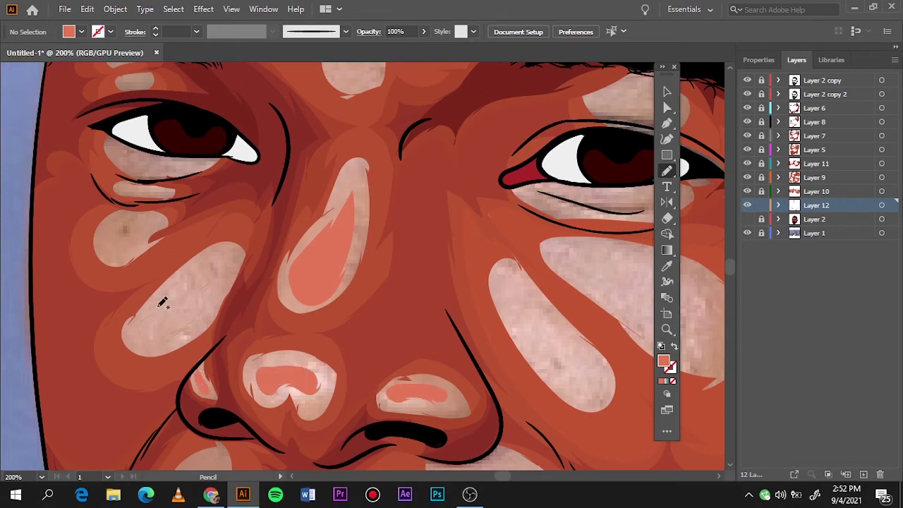
pyautogui.moveTo(162, 302); pyautogui.dragTo(159, 305)
# Step: Add salmon highlights on the cheek by the beard and beside the nose
pyautogui.hotkey('ctrl', '0')
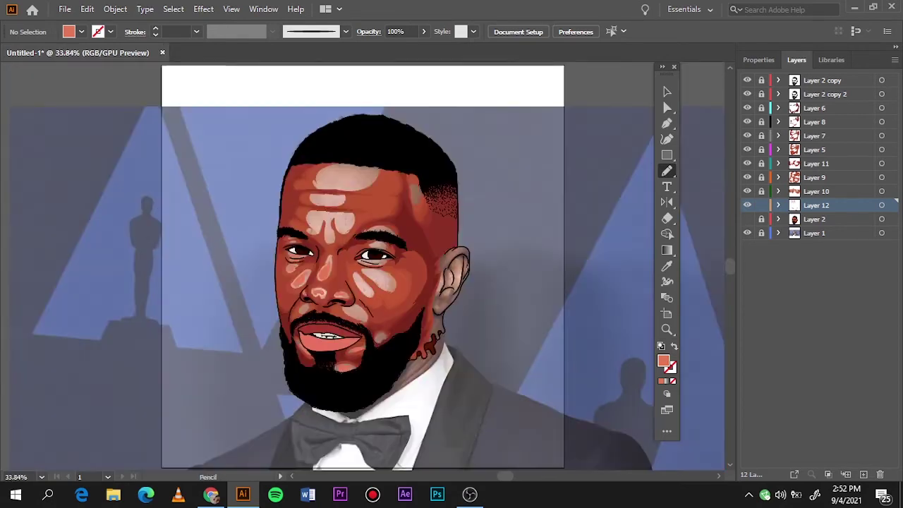
pyautogui.scroll(4, 355, 316)
pyautogui.moveTo(434, 381); pyautogui.dragTo(416, 373)
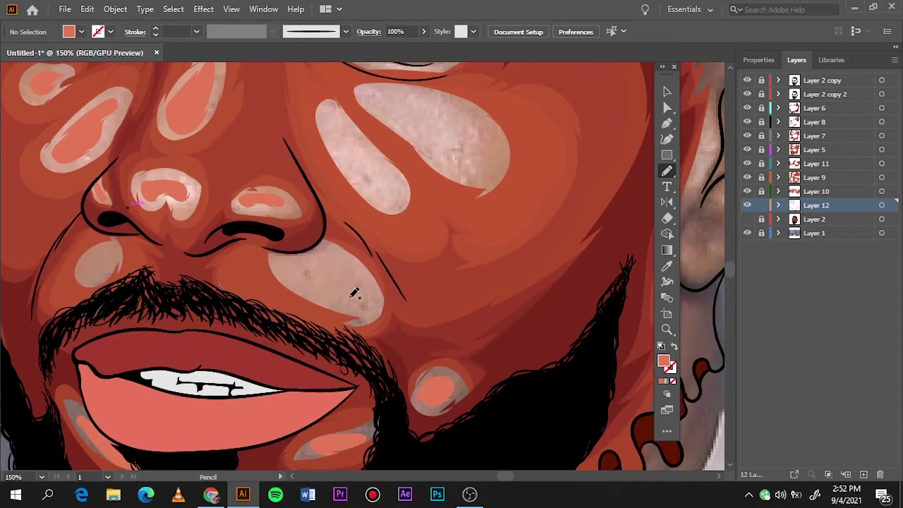
pyautogui.moveTo(354, 294); pyautogui.dragTo(326, 255)
# Step: Add salmon highlights below the eyes, on the cheek and along the brow bone
pyautogui.hotkey('ctrl', '0')
pyautogui.scroll(2, 266, 287)
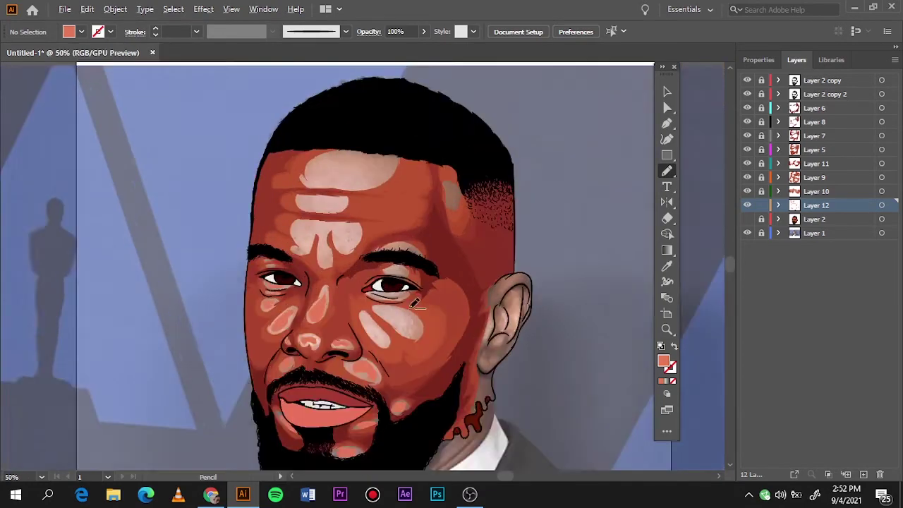
pyautogui.scroll(2, 267, 286)
pyautogui.moveTo(326, 353); pyautogui.dragTo(357, 282)
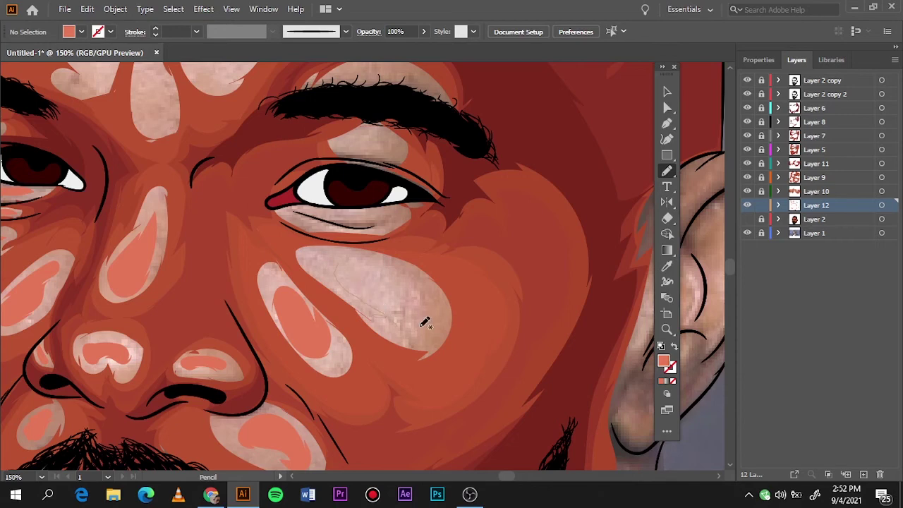
pyautogui.moveTo(425, 322); pyautogui.dragTo(422, 326)
pyautogui.moveTo(302, 209); pyautogui.dragTo(339, 213)
pyautogui.moveTo(367, 129); pyautogui.dragTo(410, 140)
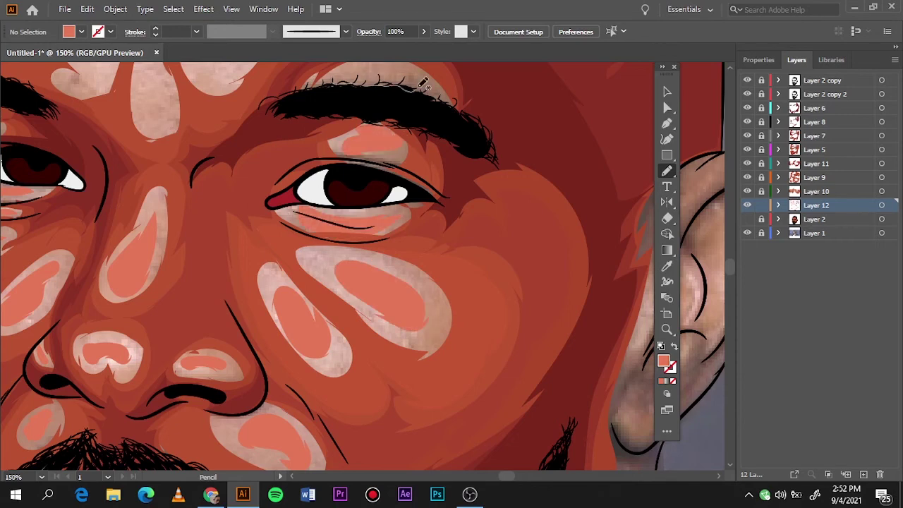
# Step: Toggle the base face and reference photo layers to check highlights, ending with the photo hidden
pyautogui.hotkey('ctrl', '0')
pyautogui.click(748, 232)
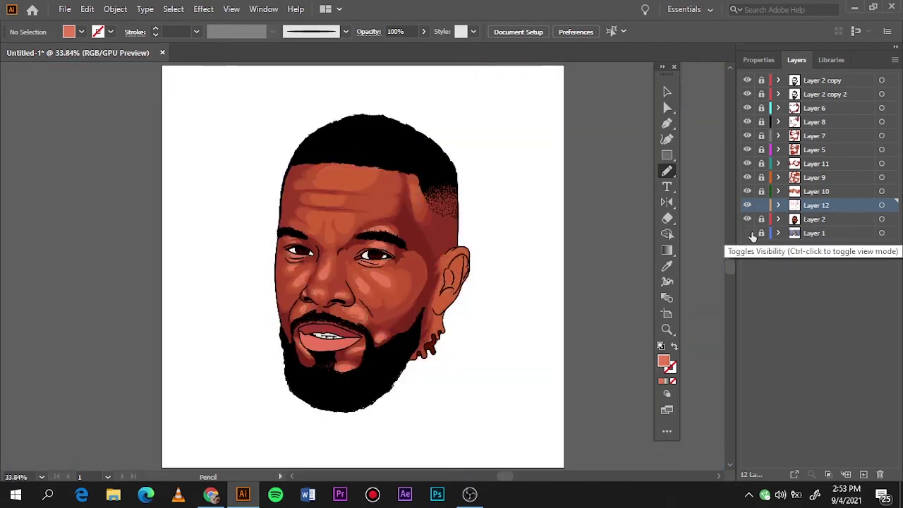
pyautogui.scroll(4, 337, 213)
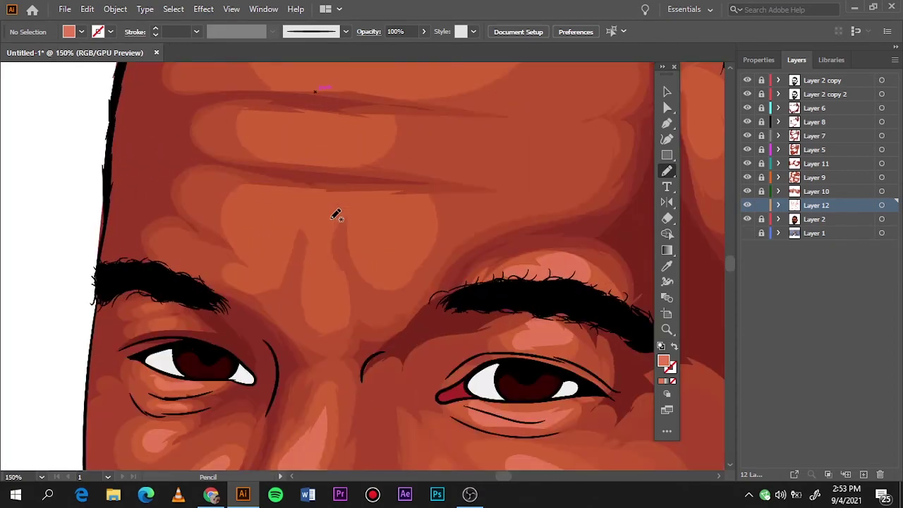
pyautogui.click(747, 232)
pyautogui.click(748, 218)
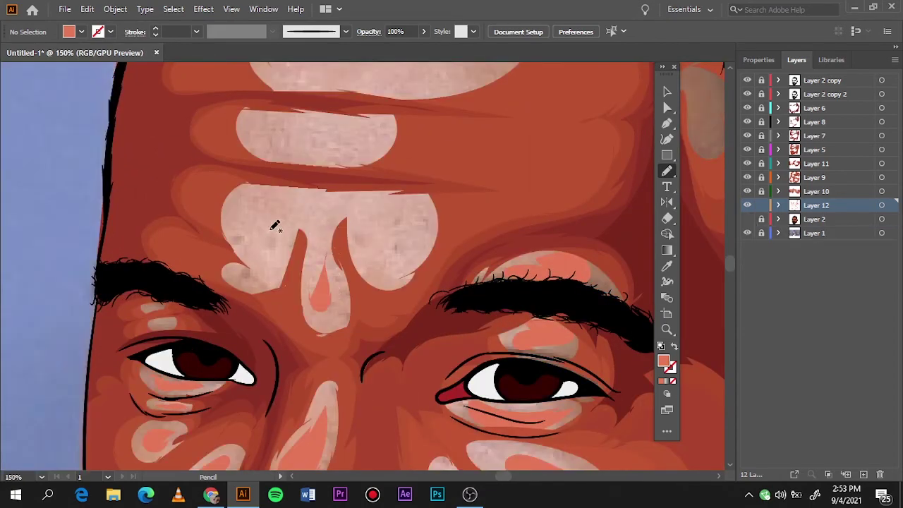
pyautogui.scroll(1, 311, 148)
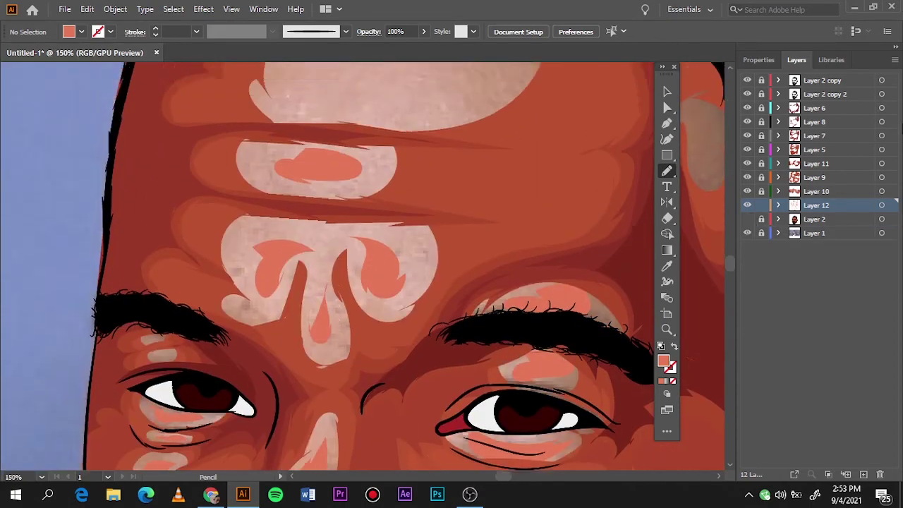
pyautogui.scroll(4, 301, 207)
pyautogui.hotkey('ctrl', '0')
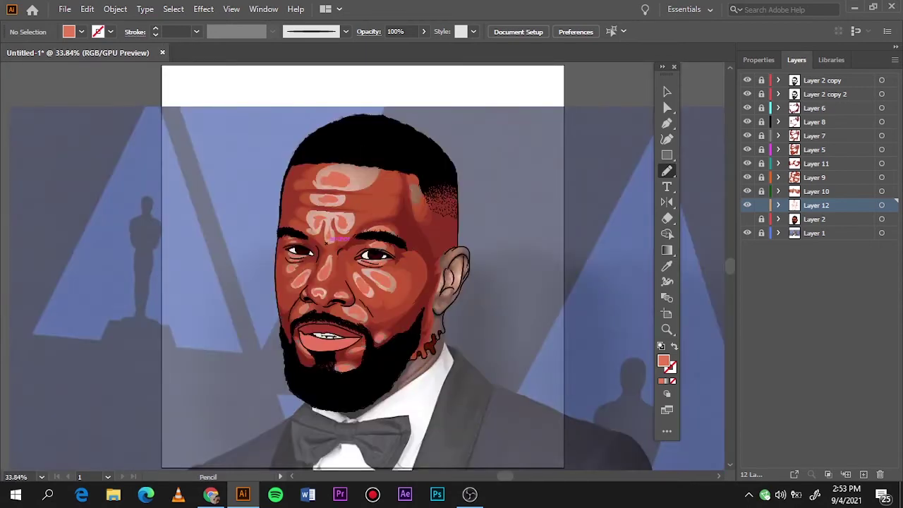
pyautogui.click(748, 219)
pyautogui.click(748, 232)
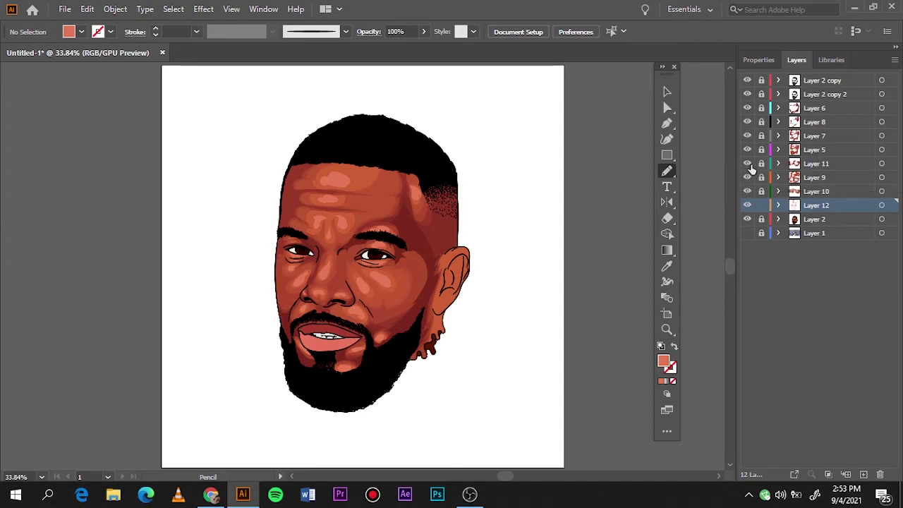
# Step: On Layer 11, redraw the shading edges along the brow and across the forehead
pyautogui.click(892, 164)
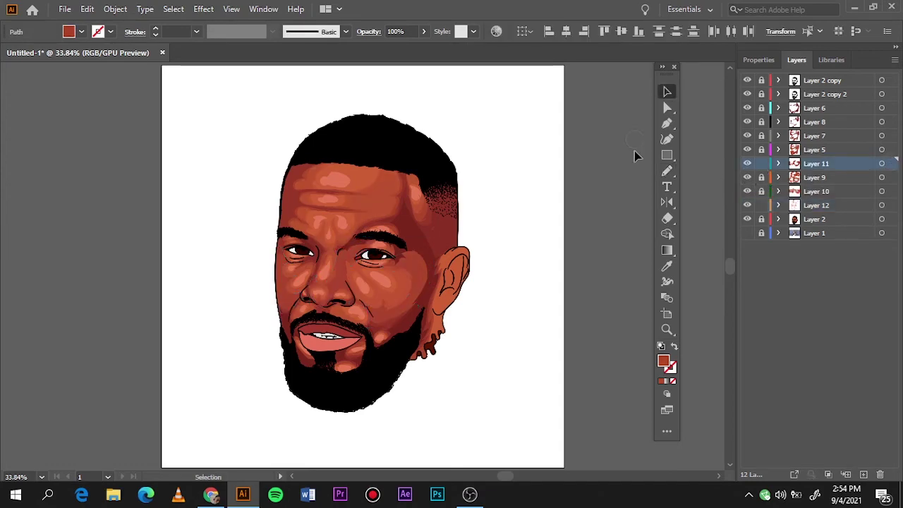
pyautogui.hotkey('ctrl', '1')
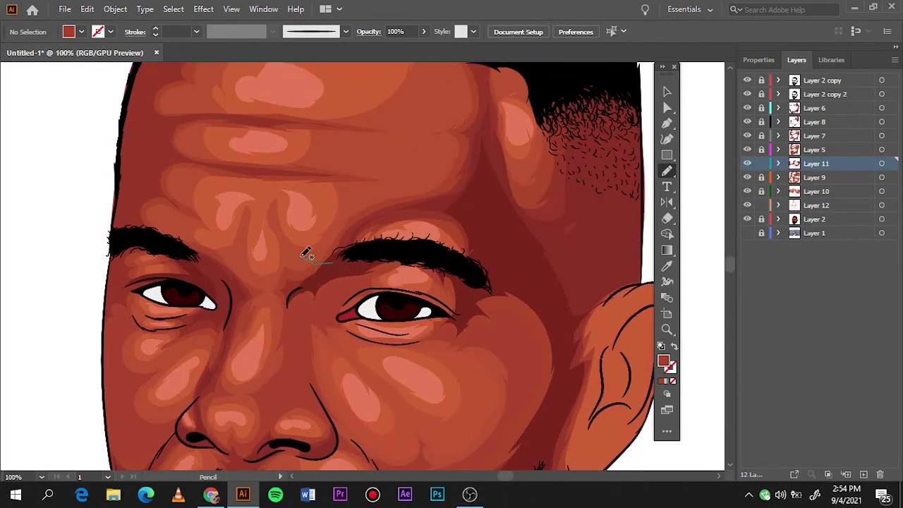
pyautogui.scroll(3, 296, 275)
pyautogui.moveTo(236, 302); pyautogui.dragTo(234, 106)
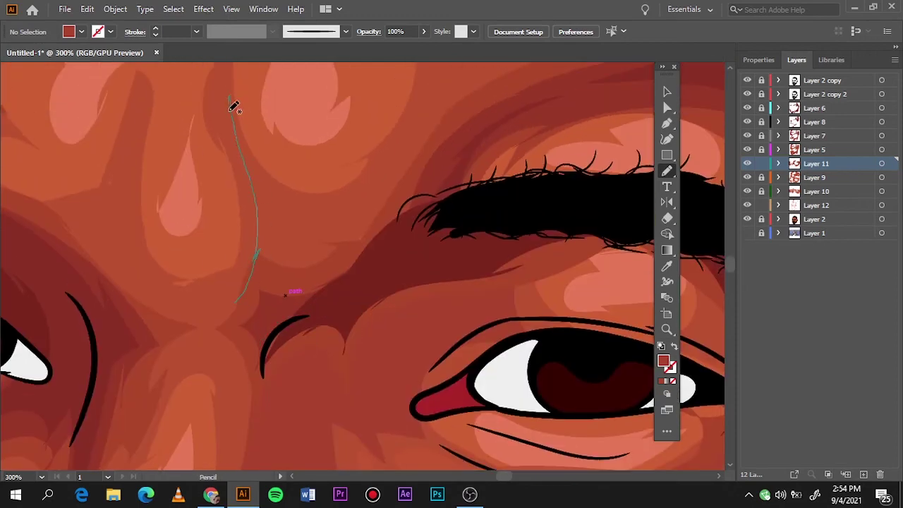
pyautogui.moveTo(254, 272)
pyautogui.mouseDown()
pyautogui.moveTo(186, 313)
pyautogui.moveTo(150, 404)
pyautogui.mouseUp()
pyautogui.moveTo(66, 210); pyautogui.dragTo(42, 317)
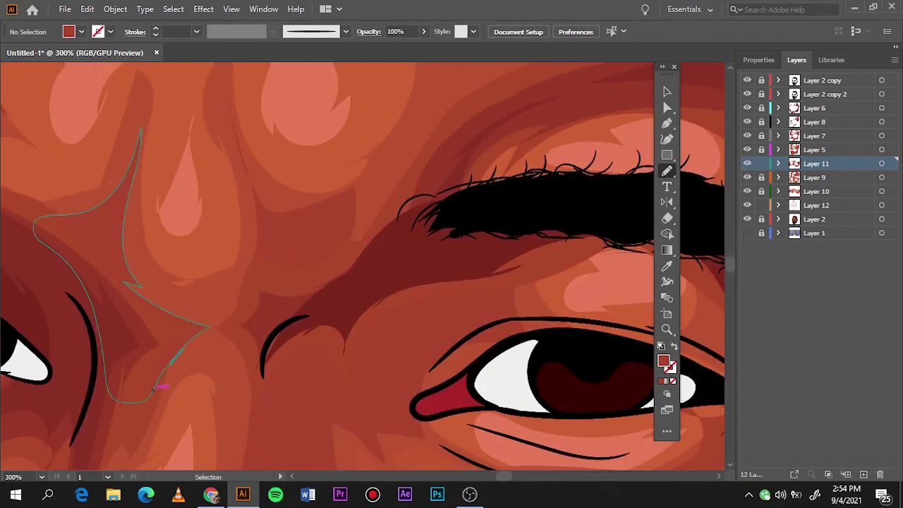
# Step: Redraw the forehead shading near the temple, then lock Layer 11
pyautogui.hotkey('ctrl', '0')
pyautogui.scroll(3, 437, 178)
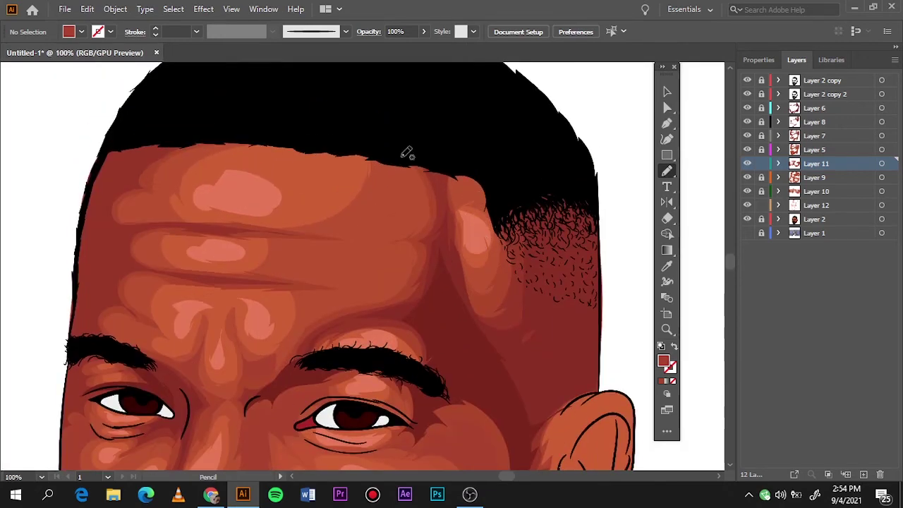
pyautogui.moveTo(395, 149)
pyautogui.mouseDown()
pyautogui.moveTo(349, 296)
pyautogui.moveTo(373, 305)
pyautogui.mouseUp()
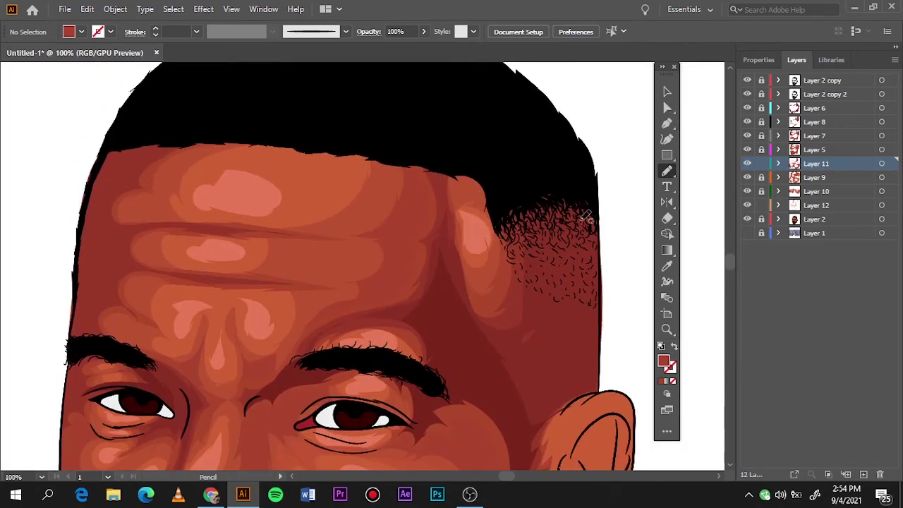
pyautogui.hotkey('ctrl', '0')
pyautogui.click(761, 163)
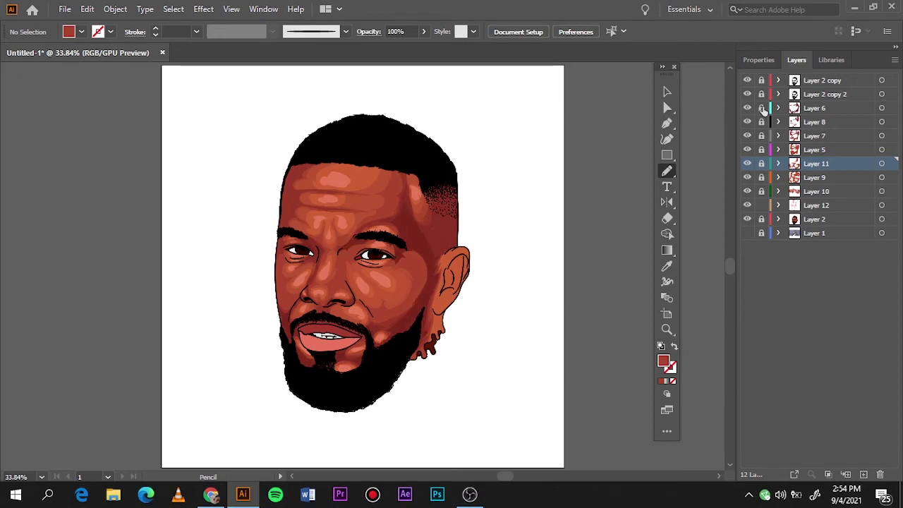
# Step: On Layer 6, reshape the left forehead shading and the dark crease across the brow
pyautogui.click(882, 108)
pyautogui.hotkey('ctrl', 'shift', 'a')
pyautogui.scroll(4, 276, 258)
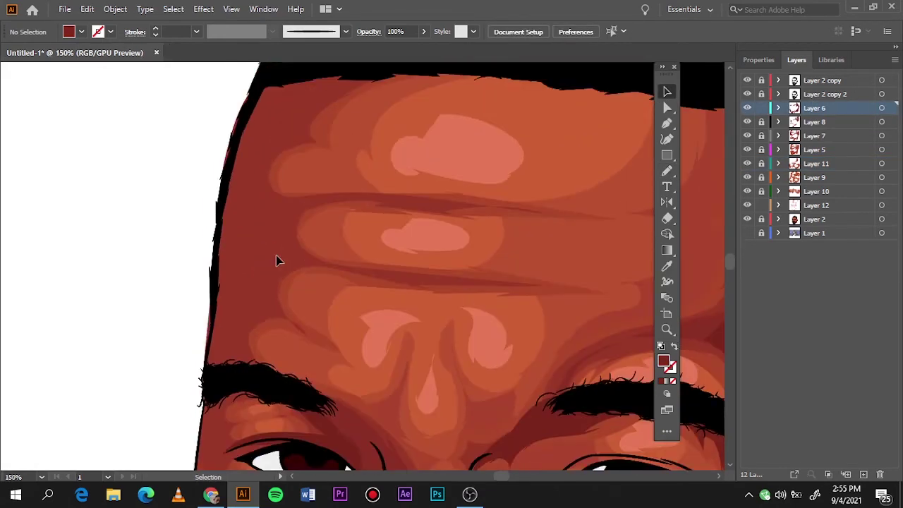
pyautogui.moveTo(266, 400)
pyautogui.mouseDown()
pyautogui.moveTo(262, 317)
pyautogui.moveTo(250, 293)
pyautogui.mouseUp()
pyautogui.moveTo(244, 328)
pyautogui.mouseDown()
pyautogui.moveTo(276, 266)
pyautogui.moveTo(251, 208)
pyautogui.moveTo(223, 173)
pyautogui.mouseUp()
pyautogui.moveTo(261, 218)
pyautogui.mouseDown()
pyautogui.moveTo(299, 97)
pyautogui.moveTo(339, 74)
pyautogui.mouseUp()
pyautogui.hotkey('ctrl', '0')
pyautogui.keyDown('alt'); pyautogui.scroll(6, 337, 203); pyautogui.keyUp('alt')
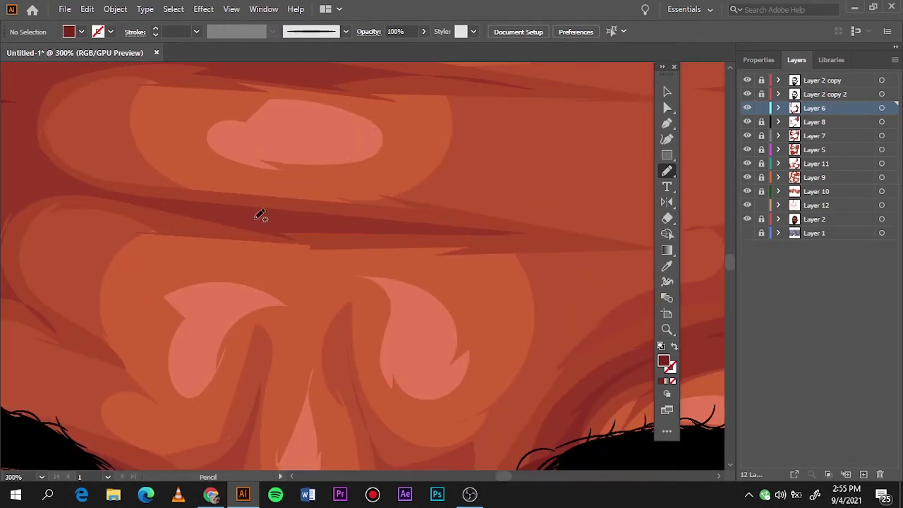
pyautogui.moveTo(162, 202)
pyautogui.mouseDown()
pyautogui.moveTo(273, 218)
pyautogui.moveTo(282, 208)
pyautogui.moveTo(247, 222)
pyautogui.mouseUp()
pyautogui.hotkey('ctrl', '0')
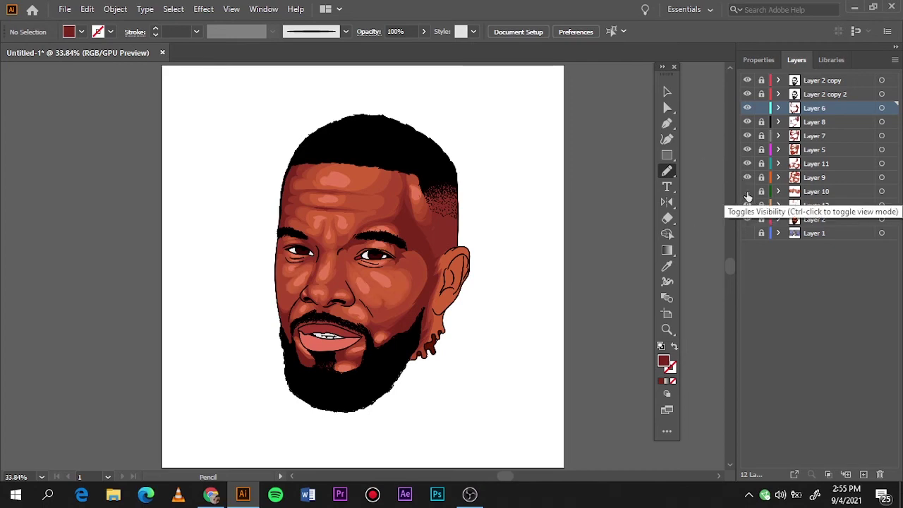
# Step: On Layer 10, draw a new forehead shape and fill it with the sampled lighter orange
pyautogui.click(881, 194)
pyautogui.keyDown('alt'); pyautogui.scroll(6, 369, 173); pyautogui.keyUp('alt')
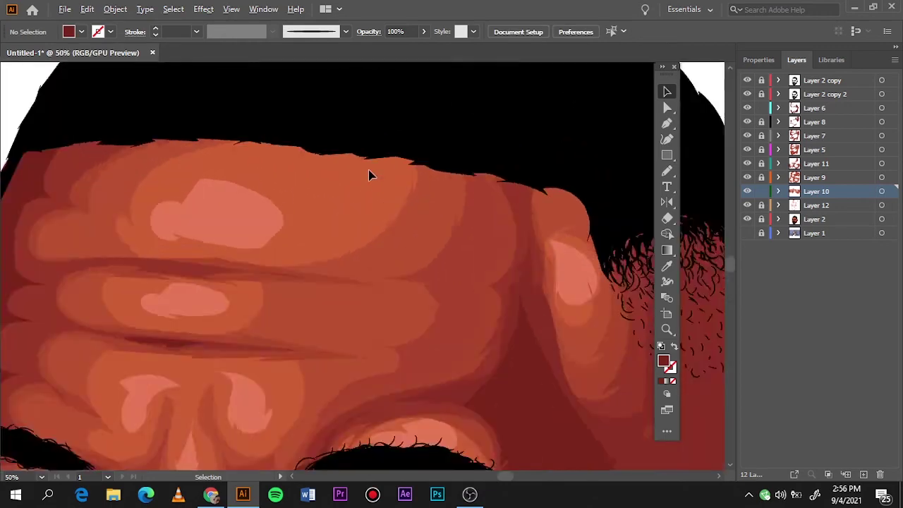
pyautogui.keyDown('alt'); pyautogui.scroll(-3, 365, 177); pyautogui.keyUp('alt')
pyautogui.moveTo(313, 239); pyautogui.dragTo(404, 176)
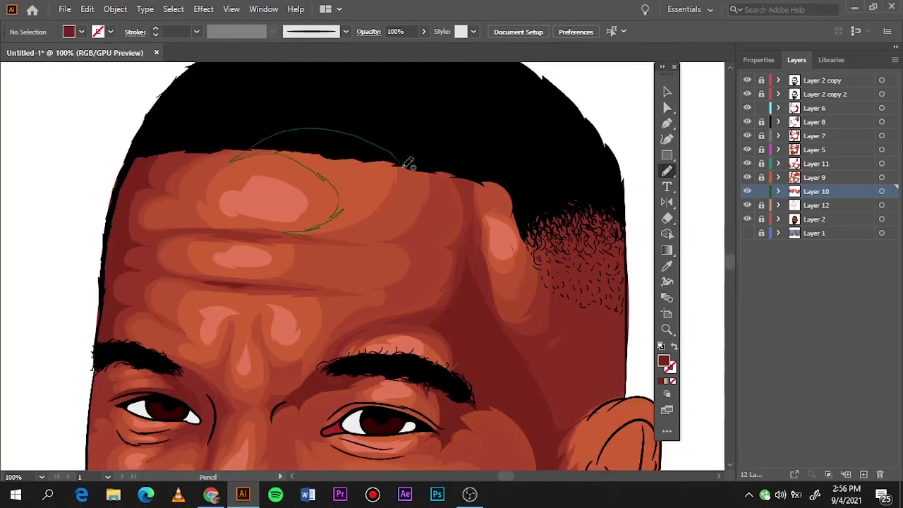
pyautogui.keyDown('ctrl'); pyautogui.click(359, 203); pyautogui.keyUp('ctrl')
pyautogui.press('i')
pyautogui.scroll(-3, 350, 415)
pyautogui.scroll(4, 349, 415)
pyautogui.click(349, 415)
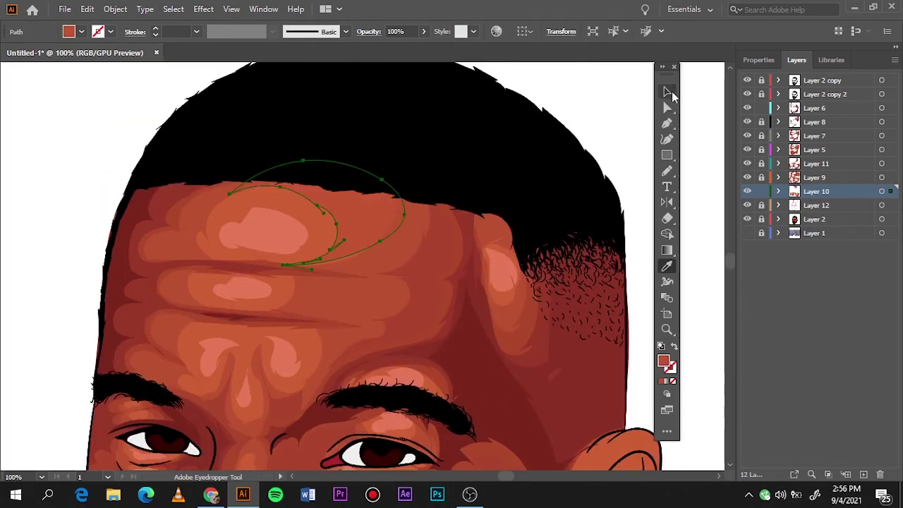
pyautogui.hotkey('ctrl', 'shift', 'a')
# Step: Extend the light forehead highlight further to the left
pyautogui.press('n')
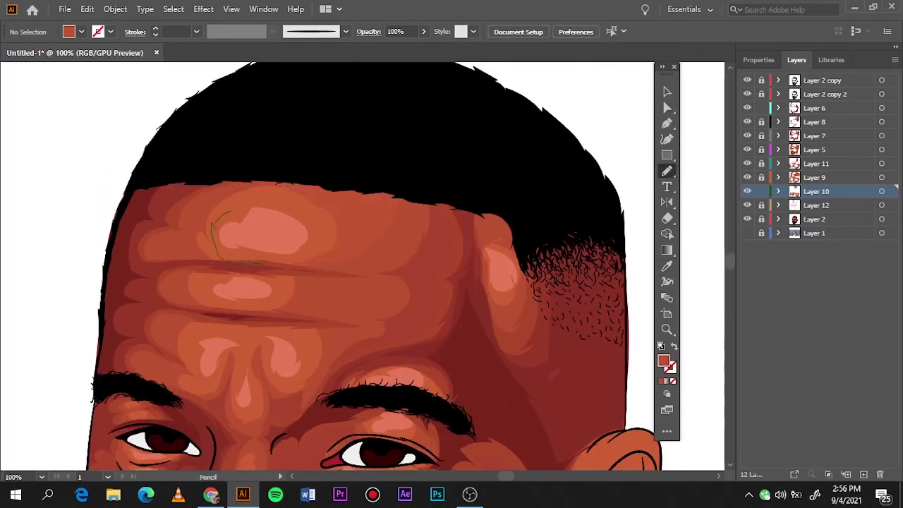
pyautogui.moveTo(265, 263); pyautogui.dragTo(228, 212)
pyautogui.hotkey('ctrl', '0')
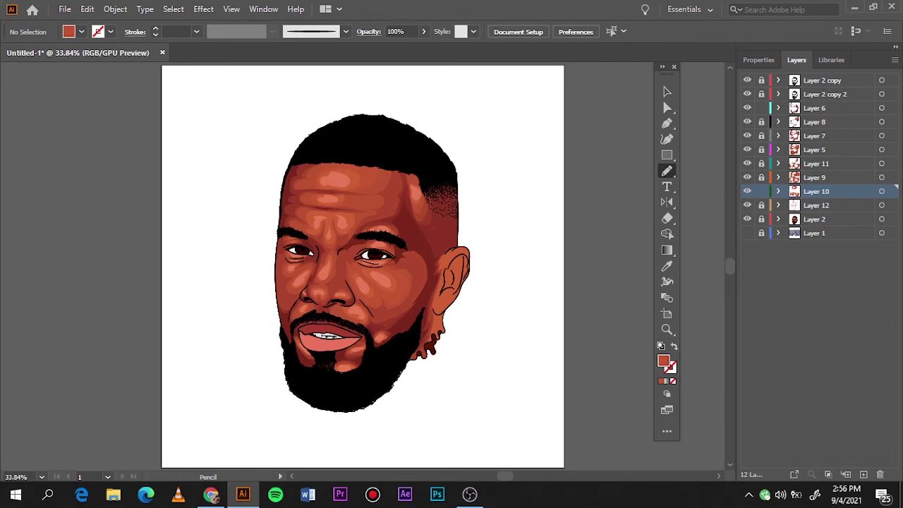
pyautogui.hotkey('ctrl', '1')
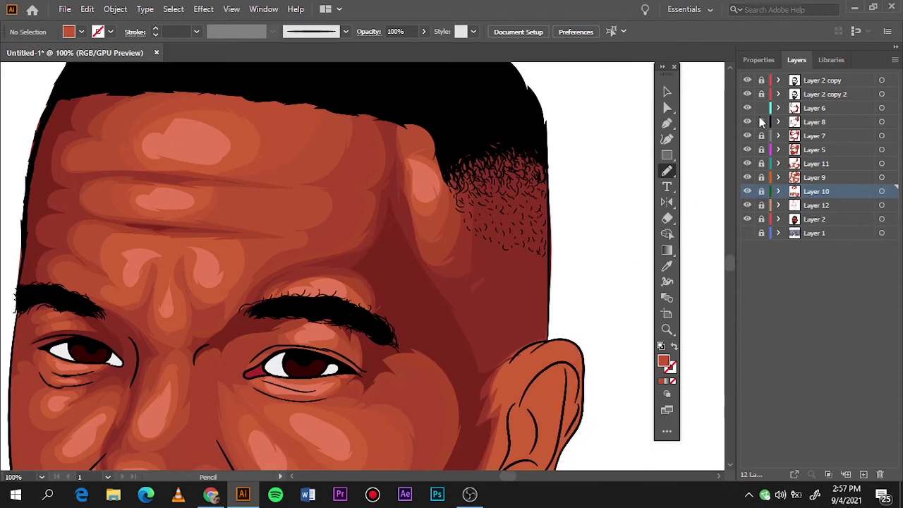
# Step: Show the reference photo, hide Layer 2, and add red shading to the ear's inner rim and lobe on Layer 6
pyautogui.hotkey('ctrl', '0')
pyautogui.scroll(5, 463, 292)
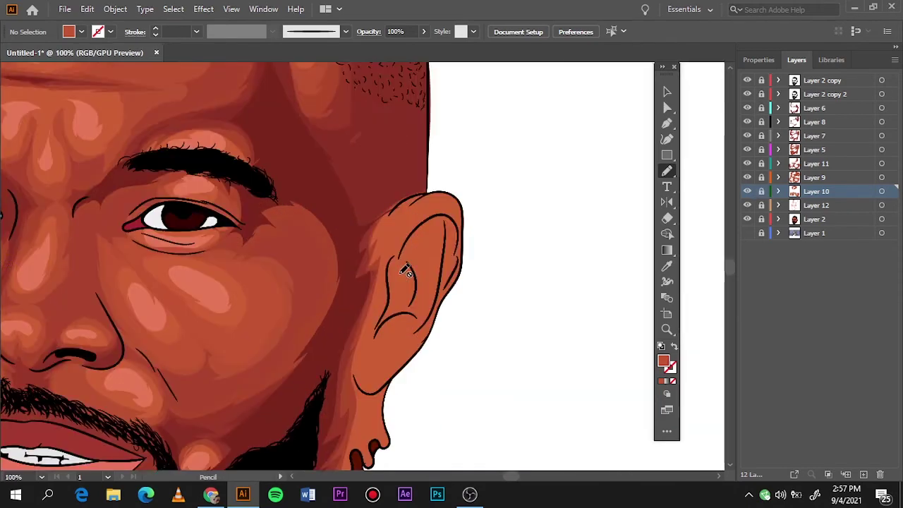
pyautogui.click(747, 233)
pyautogui.click(747, 219)
pyautogui.scroll(1, 398, 243)
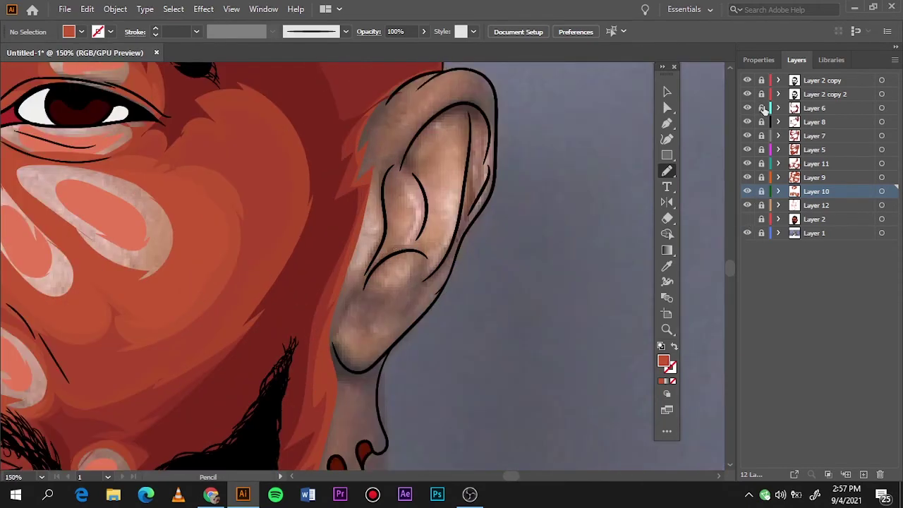
pyautogui.click(764, 110)
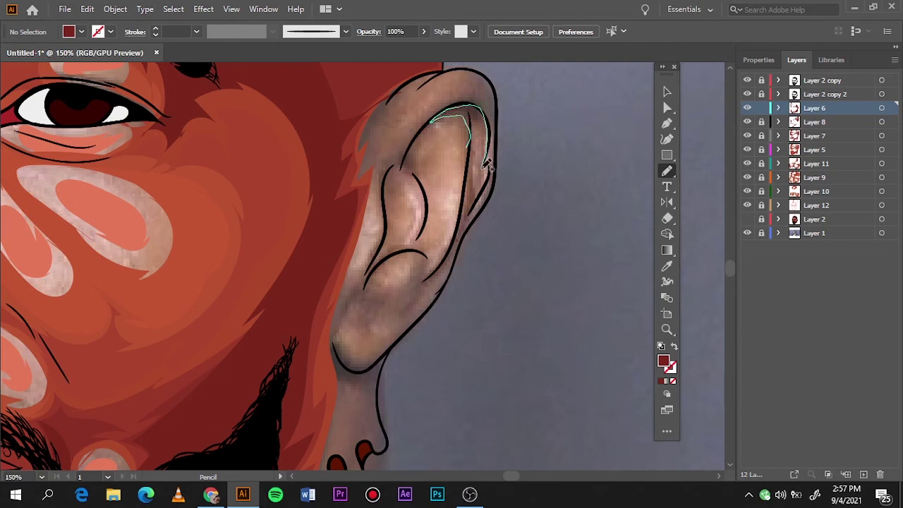
pyautogui.moveTo(440, 119); pyautogui.dragTo(490, 169)
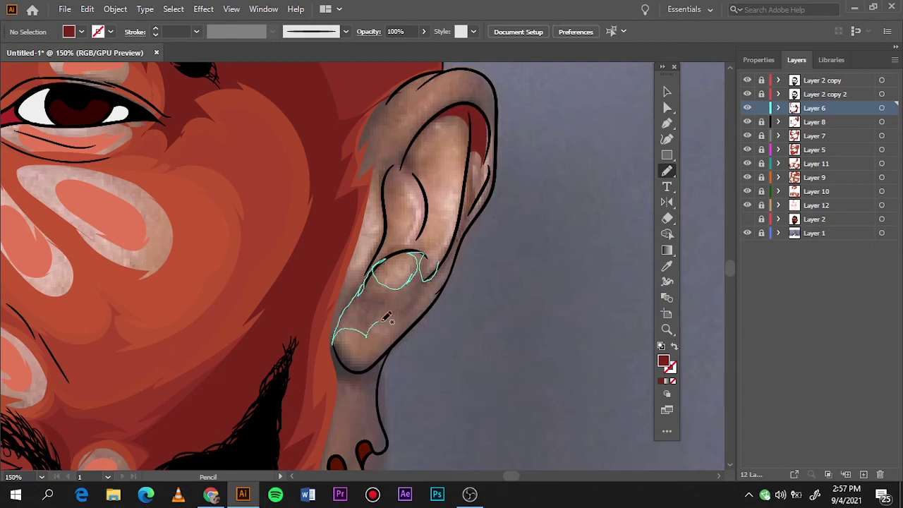
pyautogui.moveTo(413, 273); pyautogui.dragTo(458, 260)
# Step: Reshape the earlobe fill on Layer 8, unlocking and relocking the layer
pyautogui.click(761, 121)
pyautogui.click(882, 121)
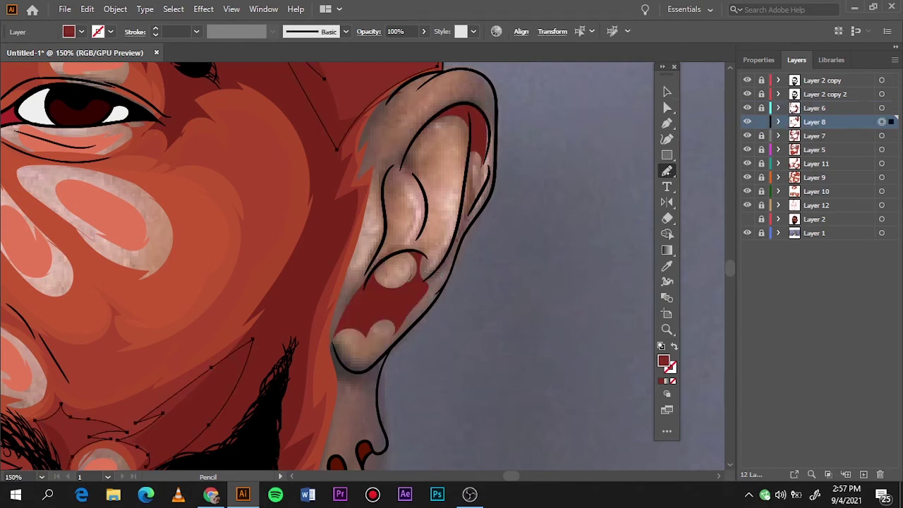
pyautogui.moveTo(383, 327); pyautogui.dragTo(356, 353)
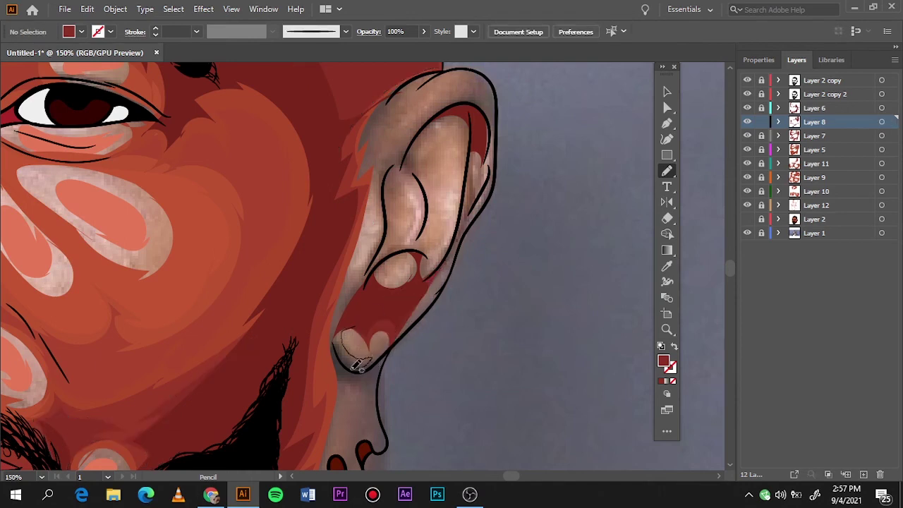
pyautogui.click(761, 121)
# Step: On Layer 5, reshape the ear shading around the lobe, top, inside and outer edge
pyautogui.click(761, 149)
pyautogui.click(881, 149)
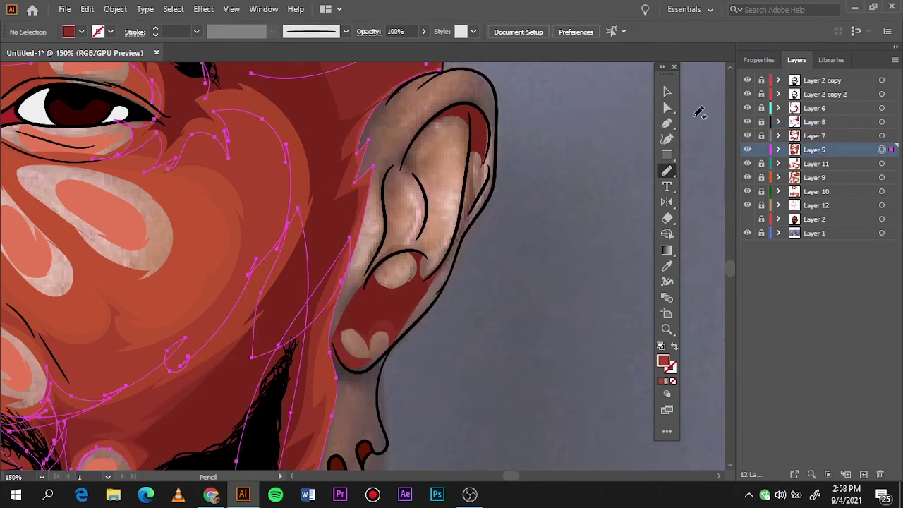
pyautogui.keyDown('ctrl'); pyautogui.click(695, 111); pyautogui.keyUp('ctrl')
pyautogui.moveTo(368, 271); pyautogui.dragTo(378, 361)
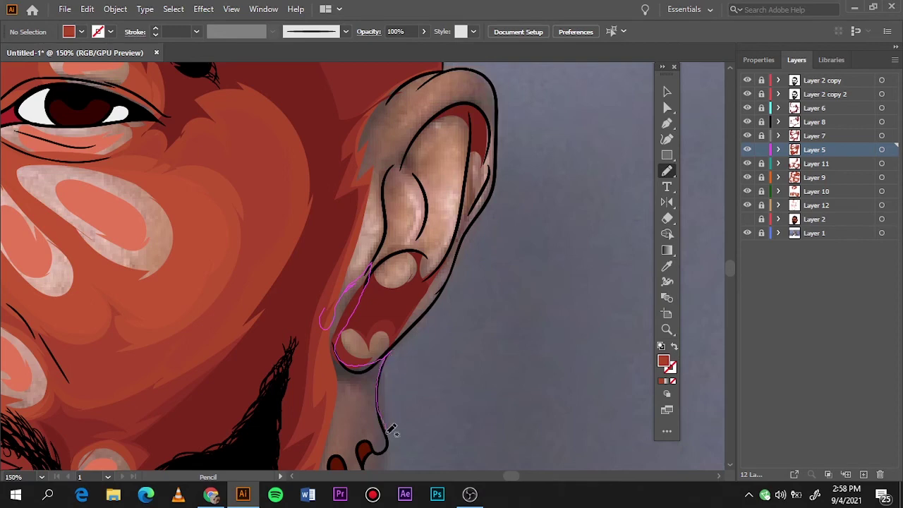
pyautogui.moveTo(358, 417); pyautogui.dragTo(352, 293)
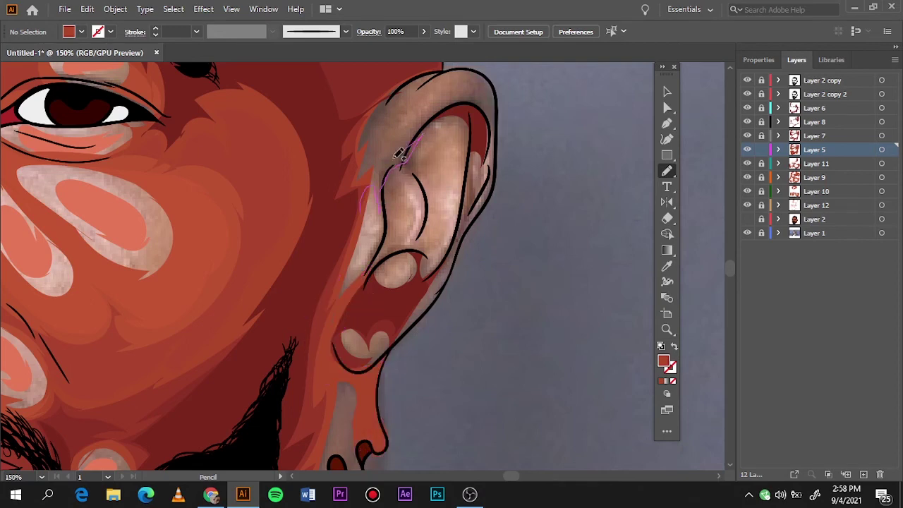
pyautogui.moveTo(399, 155); pyautogui.dragTo(326, 195)
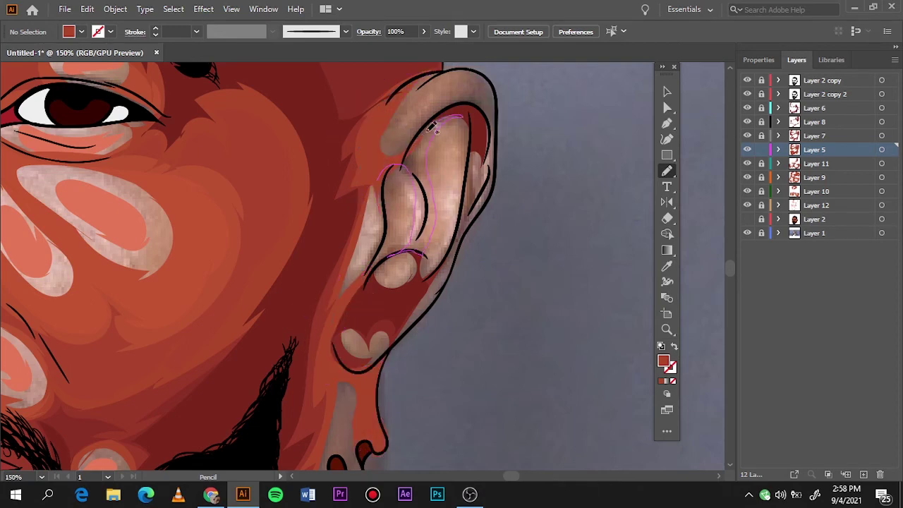
pyautogui.moveTo(429, 127); pyautogui.dragTo(444, 73)
pyautogui.moveTo(495, 172); pyautogui.dragTo(458, 240)
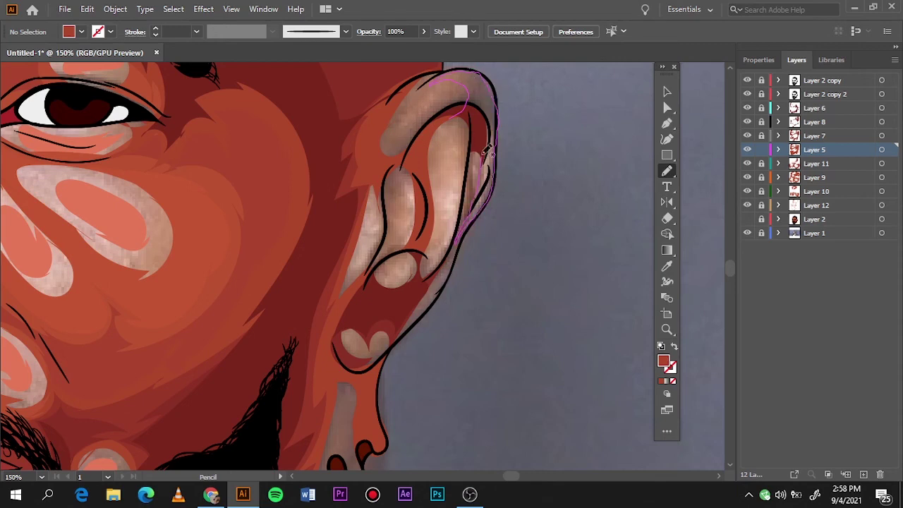
# Step: On Layer 11, redraw the upper and lower ear shading and the inner-ear line
pyautogui.click(887, 165)
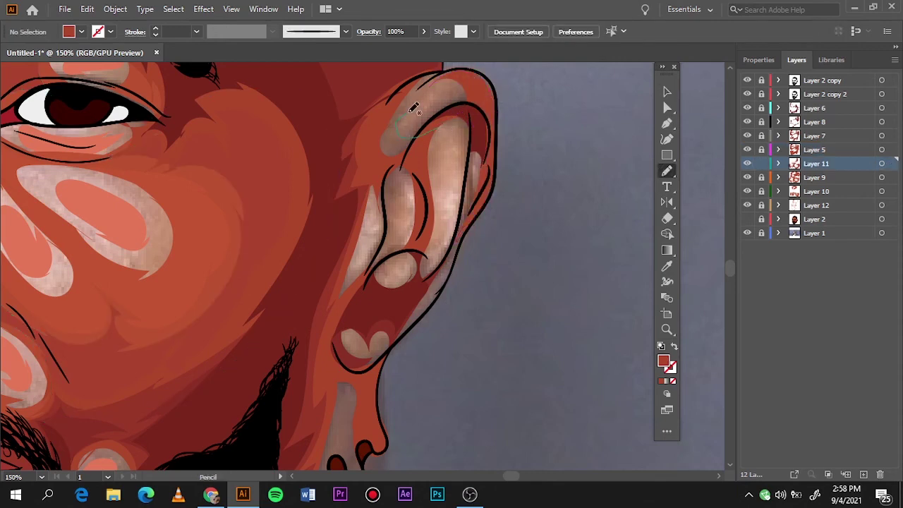
pyautogui.moveTo(465, 76); pyautogui.dragTo(463, 81)
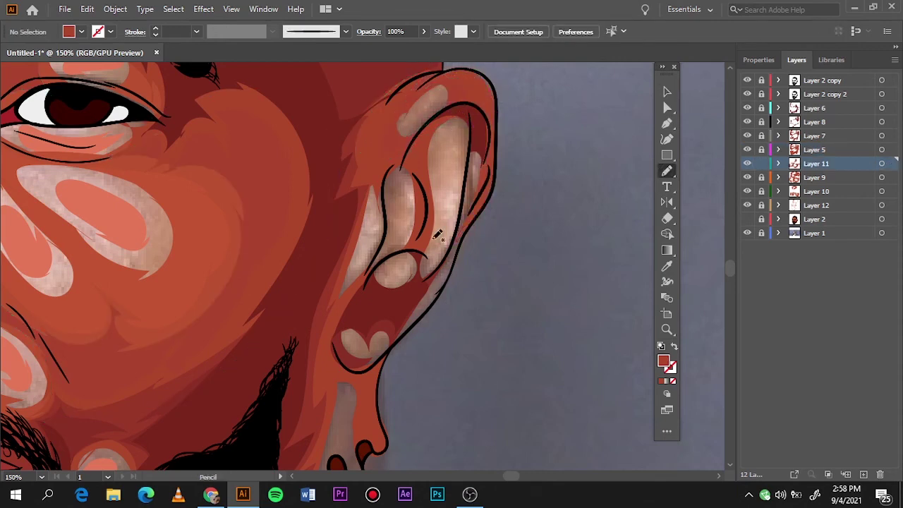
pyautogui.moveTo(432, 246)
pyautogui.mouseDown()
pyautogui.moveTo(455, 111)
pyautogui.moveTo(471, 127)
pyautogui.mouseUp()
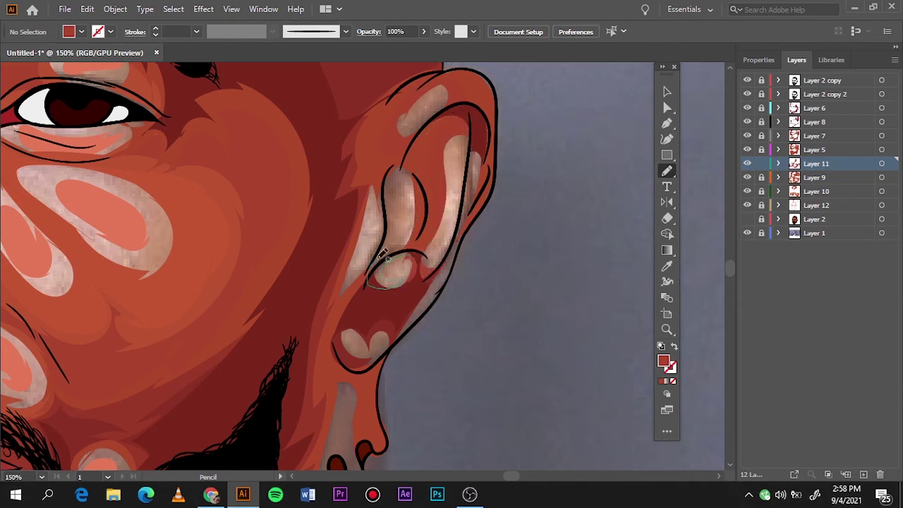
pyautogui.moveTo(383, 254); pyautogui.dragTo(364, 288)
pyautogui.moveTo(370, 360); pyautogui.dragTo(375, 317)
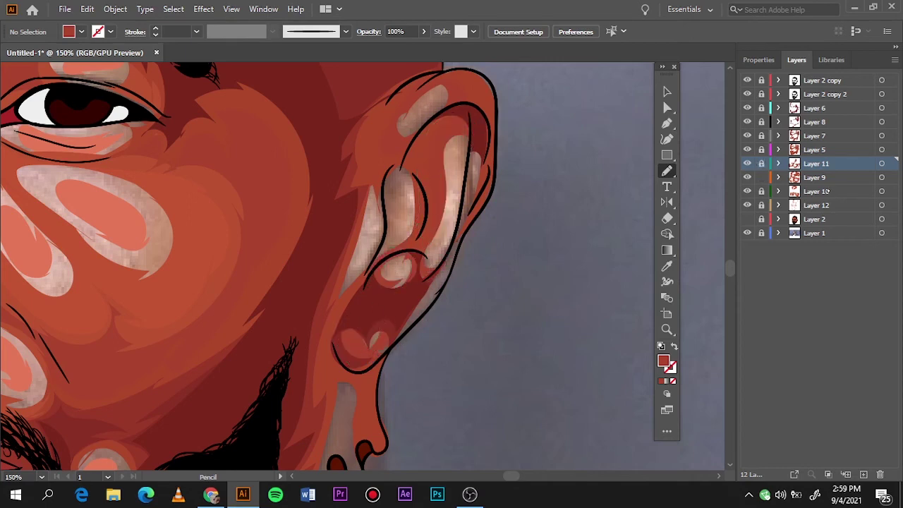
# Step: On Layer 9, redraw the inner-ear lines from top to bottom
pyautogui.click(816, 177)
pyautogui.moveTo(361, 276)
pyautogui.mouseDown()
pyautogui.moveTo(349, 203)
pyautogui.moveTo(362, 286)
pyautogui.mouseUp()
pyautogui.moveTo(383, 201); pyautogui.dragTo(386, 251)
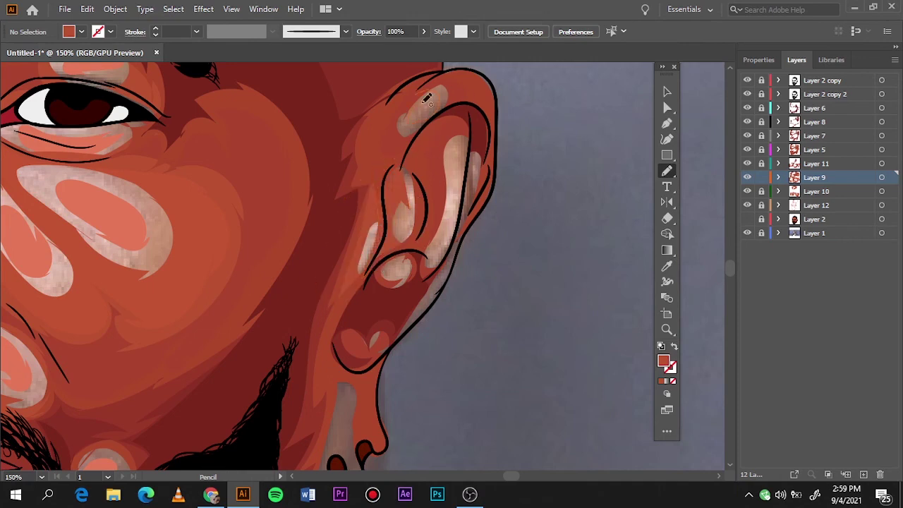
pyautogui.moveTo(424, 103); pyautogui.dragTo(399, 149)
# Step: Hide the whitish overlay and add light-orange highlights on the ear rim, upper ear and lobe on Layer 12
pyautogui.click(747, 205)
pyautogui.click(846, 204)
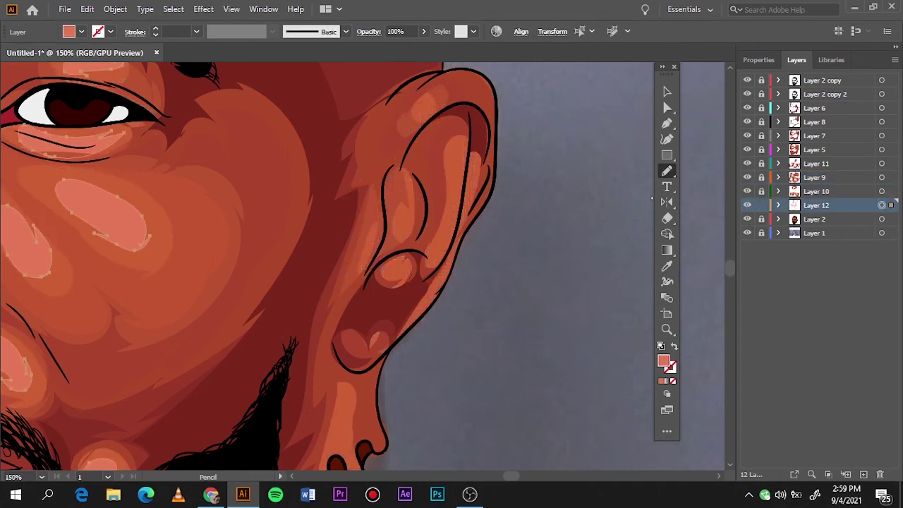
pyautogui.moveTo(460, 159); pyautogui.dragTo(443, 242)
pyautogui.moveTo(407, 206); pyautogui.dragTo(400, 225)
pyautogui.moveTo(432, 98); pyautogui.dragTo(421, 115)
pyautogui.moveTo(472, 172); pyautogui.dragTo(463, 227)
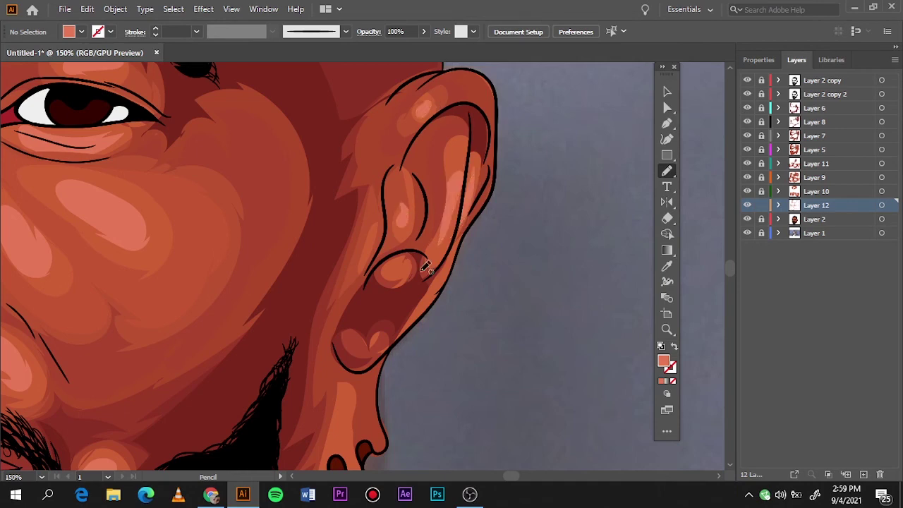
pyautogui.moveTo(455, 269); pyautogui.dragTo(413, 318)
pyautogui.moveTo(381, 229); pyautogui.dragTo(368, 257)
pyautogui.moveTo(377, 333); pyautogui.dragTo(373, 346)
pyautogui.hotkey('ctrl', '0')
# Step: Show the reference photo with only the flat orange face colours visible, zoomed in on the eye
pyautogui.click(747, 233)
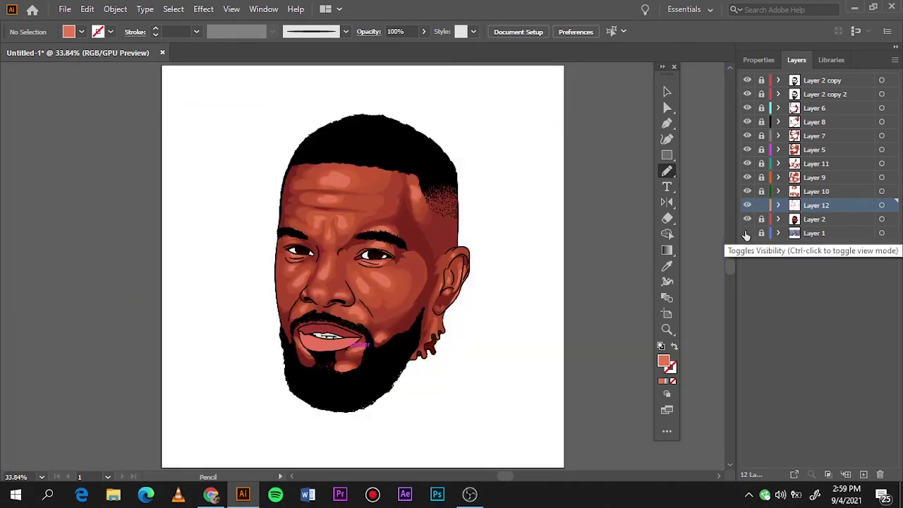
pyautogui.click(747, 233)
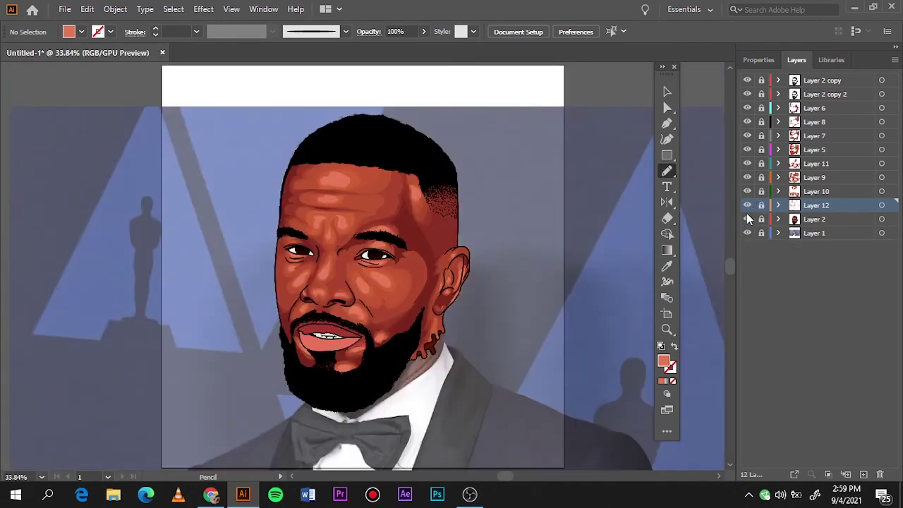
pyautogui.moveTo(747, 219); pyautogui.dragTo(747, 108)
pyautogui.click(747, 108)
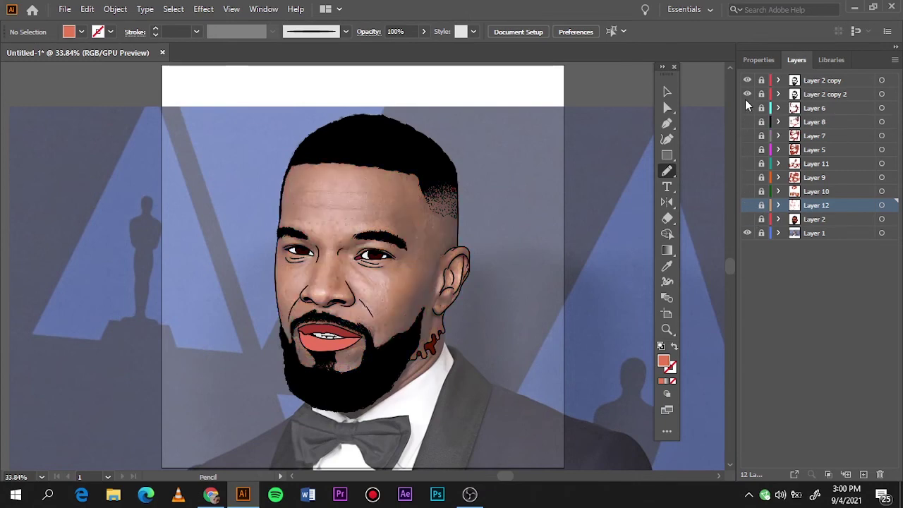
pyautogui.click(747, 219)
pyautogui.hotkey('ctrl', 'l')
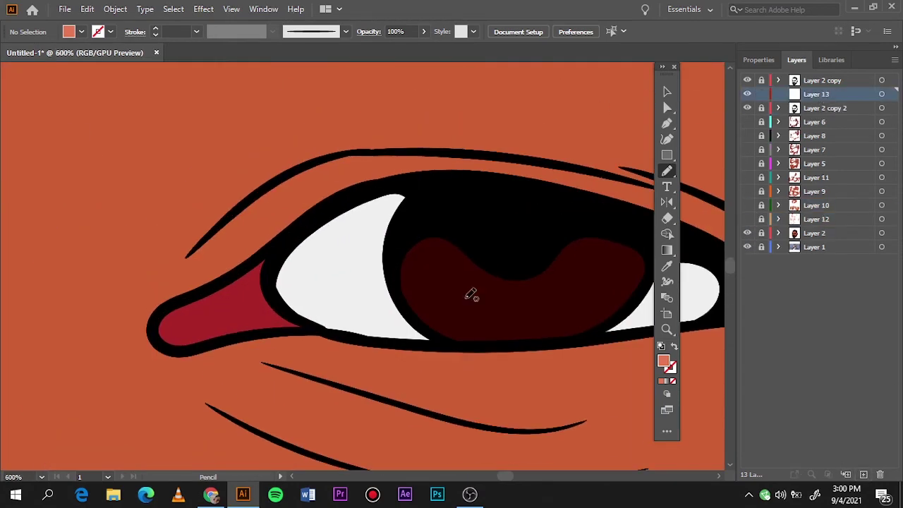
# Step: On a new layer with a purple fill, draw shadows on the upper eye white and near the iris
pyautogui.press('i')
pyautogui.click(345, 299)
pyautogui.doubleClick(663, 361)
pyautogui.click(555, 136)
pyautogui.click(701, 92)
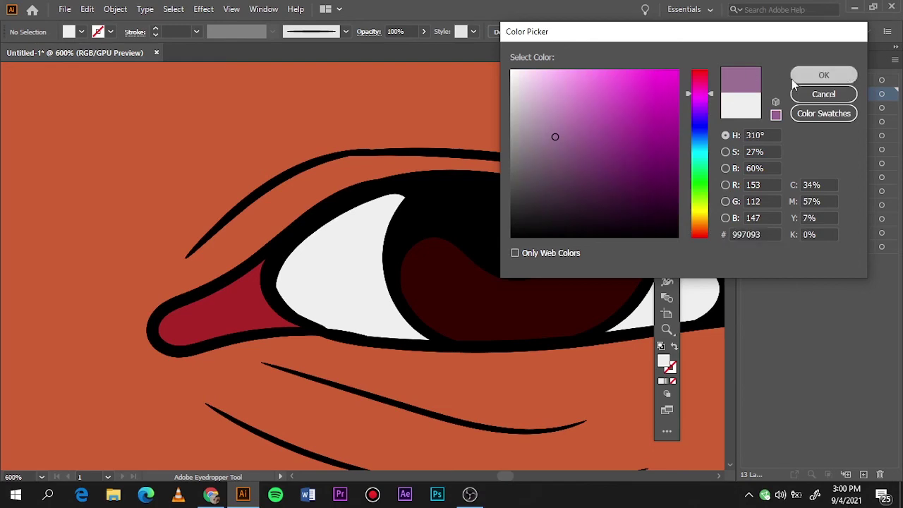
pyautogui.click(823, 75)
pyautogui.press('n')
pyautogui.moveTo(397, 232); pyautogui.dragTo(348, 198)
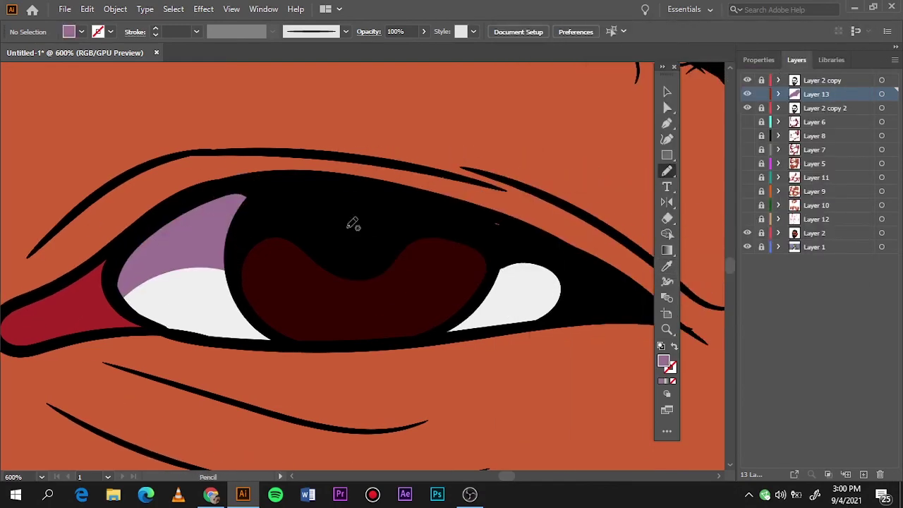
pyautogui.moveTo(484, 311); pyautogui.dragTo(570, 252)
# Step: Add purple shadows on the left eye white and the right corner
pyautogui.hotkey('ctrl', '0')
pyautogui.keyDown('alt'); pyautogui.scroll(10, 302, 253); pyautogui.keyUp('alt')
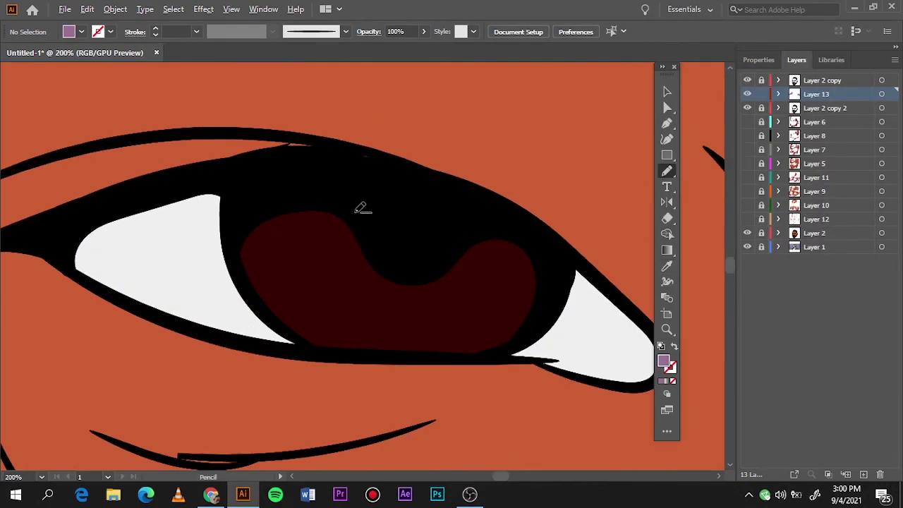
pyautogui.moveTo(221, 198)
pyautogui.mouseDown()
pyautogui.moveTo(95, 208)
pyautogui.moveTo(76, 272)
pyautogui.mouseUp()
pyautogui.moveTo(570, 290)
pyautogui.mouseDown()
pyautogui.moveTo(649, 378)
pyautogui.moveTo(575, 279)
pyautogui.mouseUp()
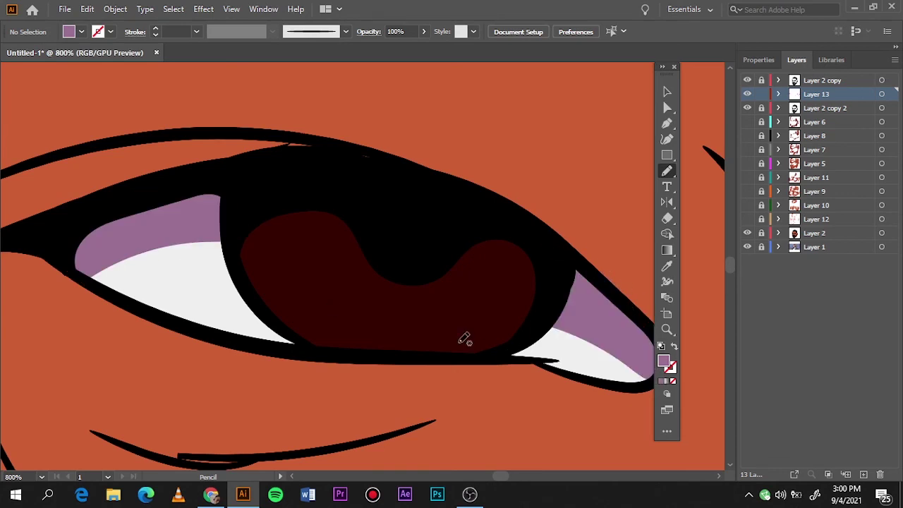
# Step: Switch to a near-black dark red fill and draw a dark shading shape in the eye
pyautogui.doubleClick(664, 361)
pyautogui.click(675, 216)
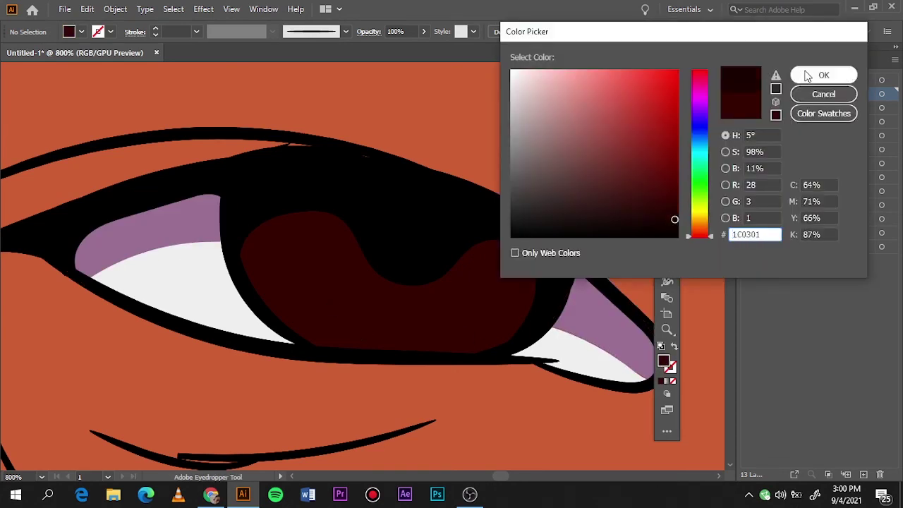
pyautogui.click(802, 75)
pyautogui.moveTo(67, 264)
pyautogui.mouseDown()
pyautogui.moveTo(258, 288)
pyautogui.moveTo(302, 343)
pyautogui.moveTo(480, 251)
pyautogui.moveTo(233, 332)
pyautogui.mouseUp()
pyautogui.hotkey('ctrl', '0')
pyautogui.scroll(5, 376, 252)
pyautogui.scroll(2, 306, 346)
# Step: Sample the pink lower lip colour and darken it to a red fill for shadows
pyautogui.hotkey('ctrl', '0')
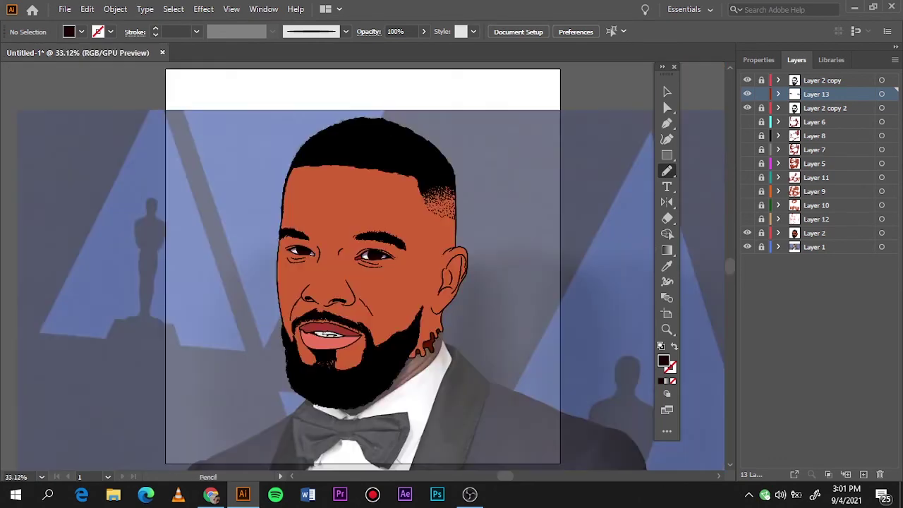
pyautogui.scroll(5, 324, 335)
pyautogui.press('i')
pyautogui.click(597, 280)
pyautogui.doubleClick(663, 360)
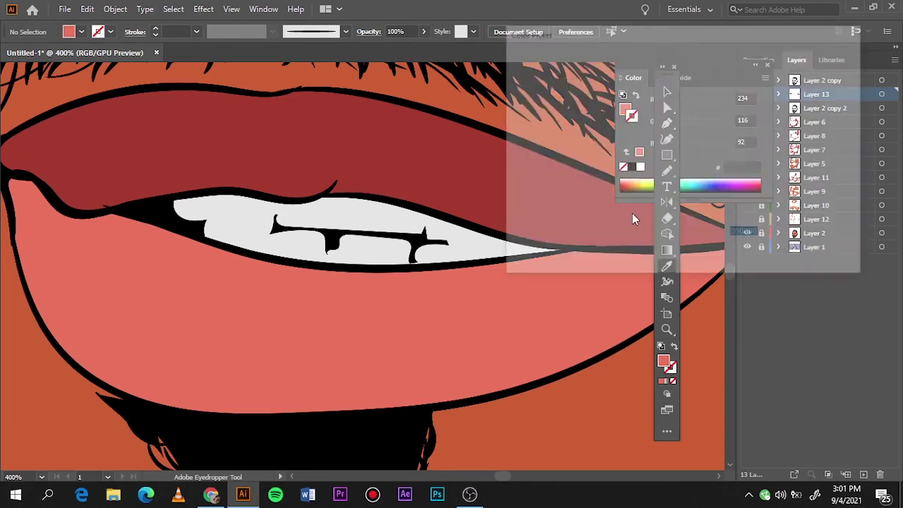
pyautogui.click(822, 93)
pyautogui.doubleClick(663, 361)
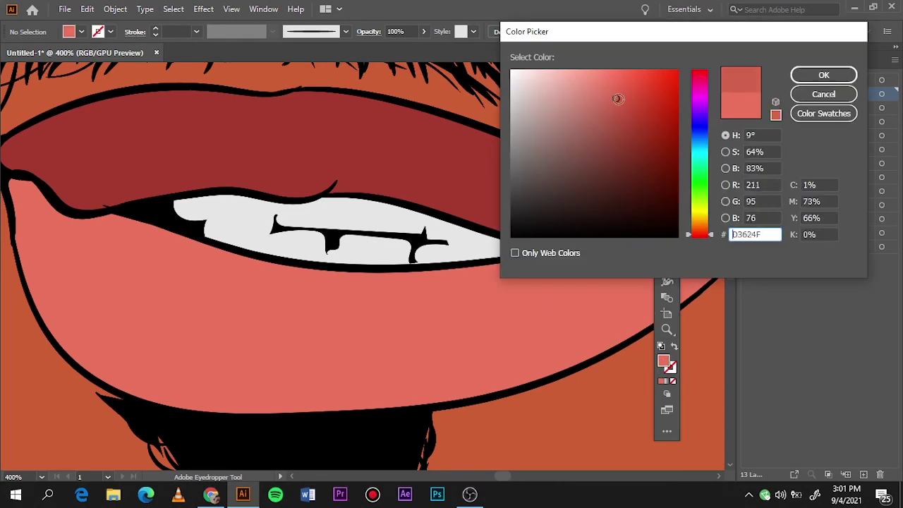
pyautogui.click(621, 114)
pyautogui.click(811, 77)
# Step: Over the reference photo, pencil red shadows at the lower lip's right corner and left edge
pyautogui.click(748, 234)
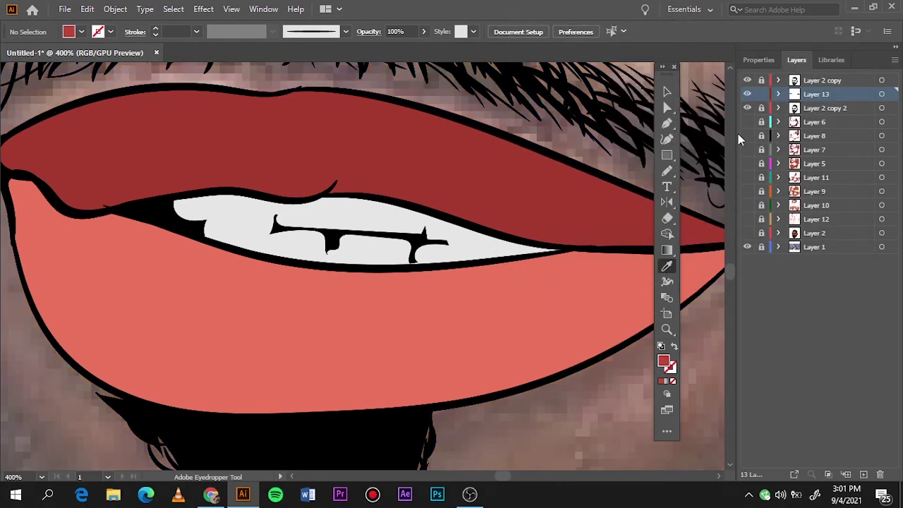
pyautogui.moveTo(747, 109); pyautogui.dragTo(747, 237)
pyautogui.scroll(-3, 520, 297)
pyautogui.scroll(2, 520, 296)
pyautogui.press('n')
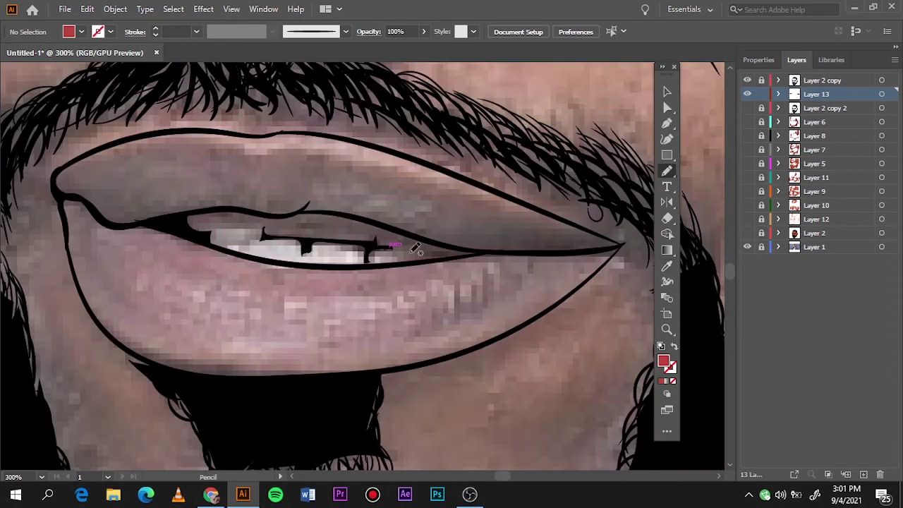
pyautogui.moveTo(475, 300); pyautogui.dragTo(620, 245)
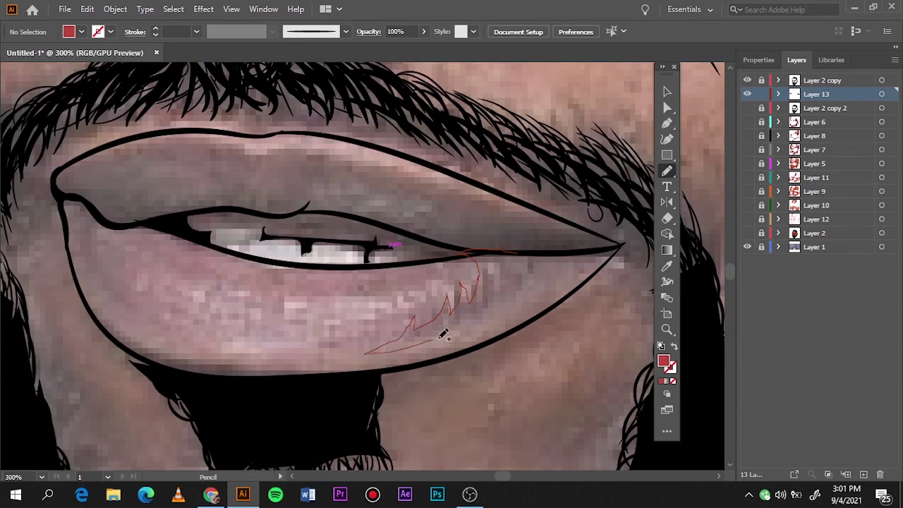
pyautogui.moveTo(95, 252); pyautogui.dragTo(65, 205)
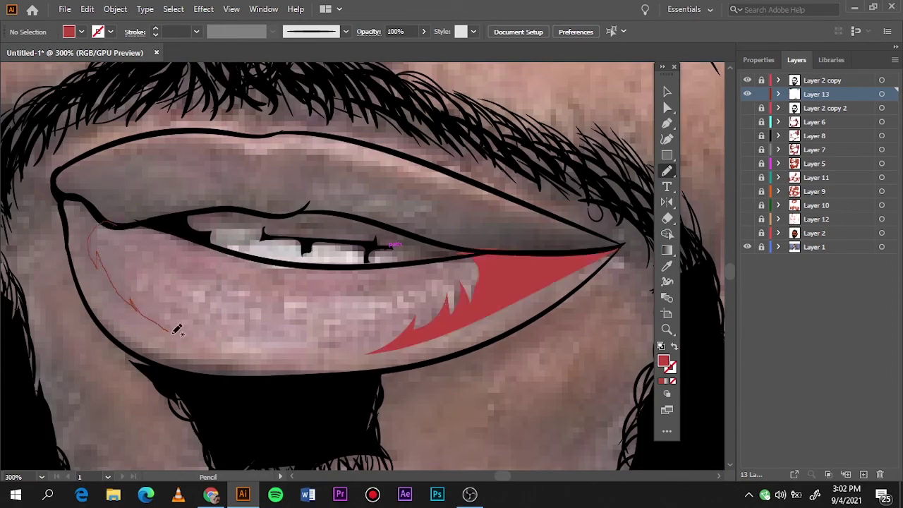
# Step: Show the coloured artwork again and sample the dark red upper lip colour
pyautogui.click(747, 233)
pyautogui.press('i')
pyautogui.click(443, 195)
# Step: Pick a deeper red and pencil shadow shapes on the upper lip's right and left sides
pyautogui.doubleClick(663, 361)
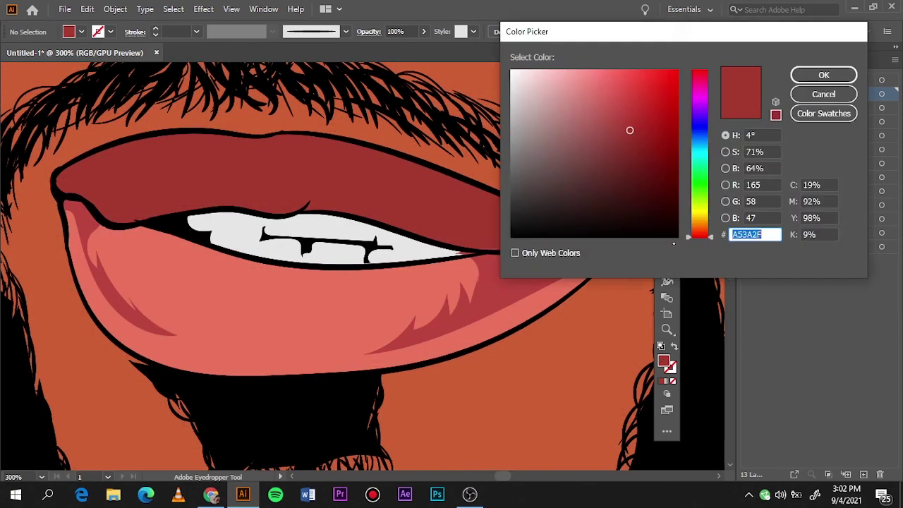
pyautogui.click(633, 147)
pyautogui.press('Return')
pyautogui.press('n')
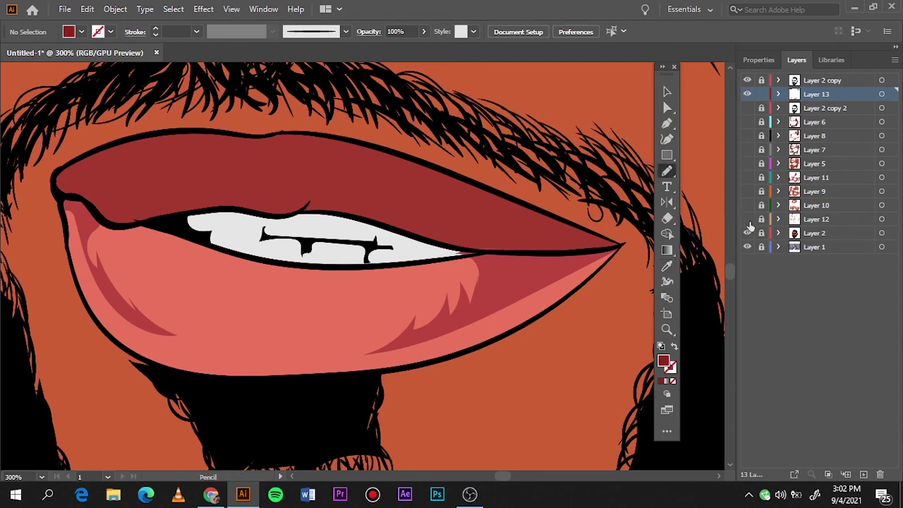
pyautogui.click(747, 233)
pyautogui.moveTo(465, 251); pyautogui.dragTo(375, 178)
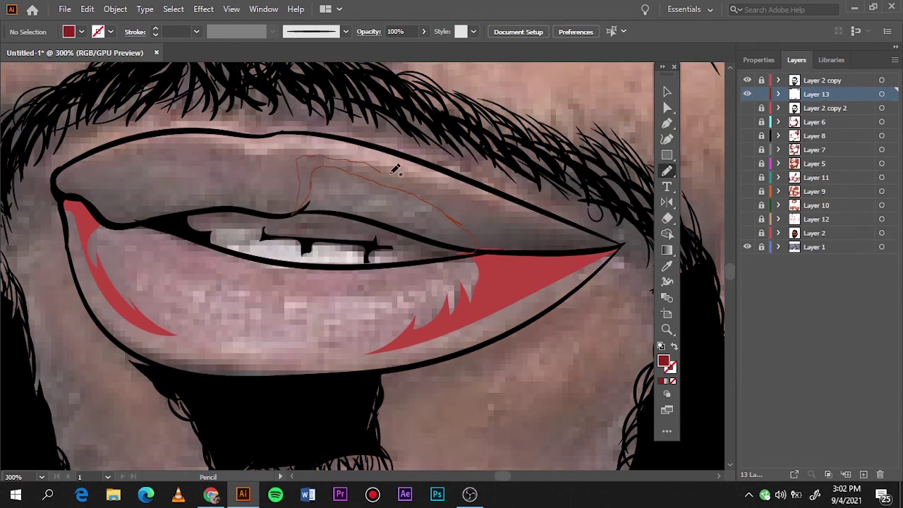
pyautogui.moveTo(311, 195); pyautogui.dragTo(462, 251)
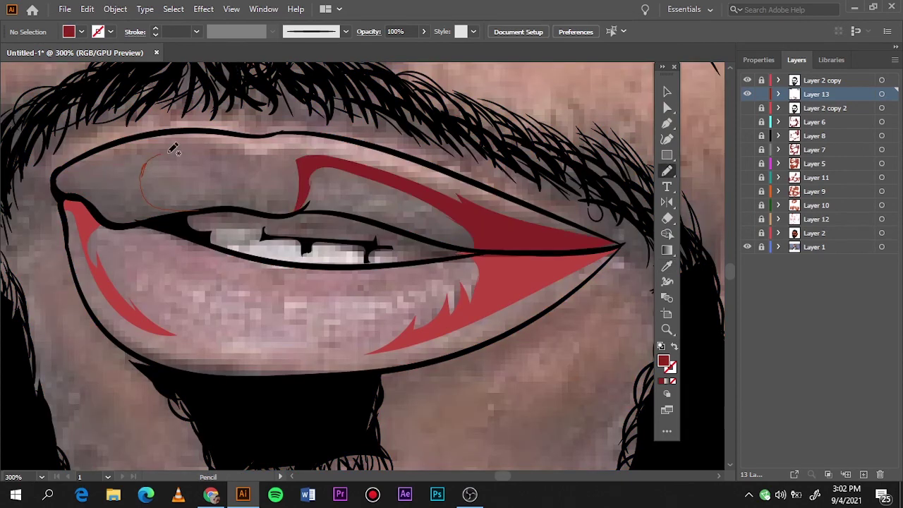
pyautogui.moveTo(172, 148); pyautogui.dragTo(59, 177)
pyautogui.moveTo(172, 212); pyautogui.dragTo(141, 211)
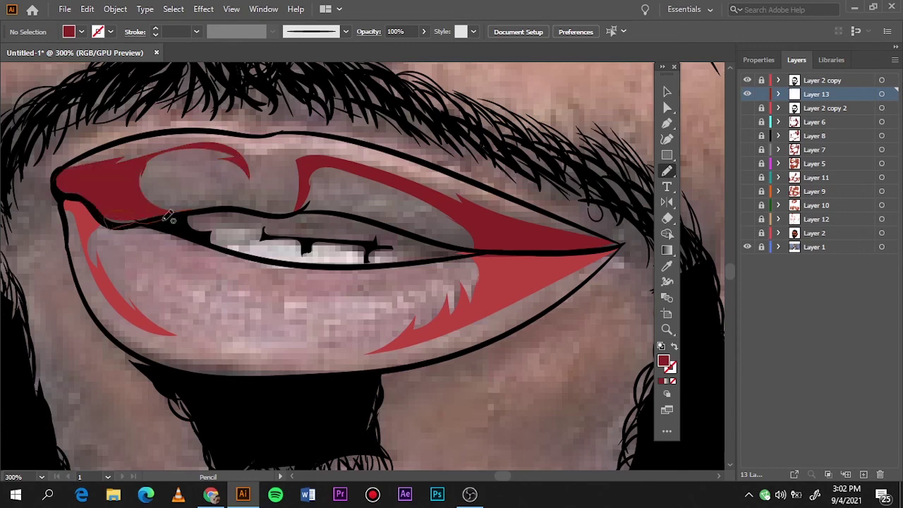
# Step: Set the fill to light grey e6e6e6 and draw shadows on the upper teeth
pyautogui.click(747, 233)
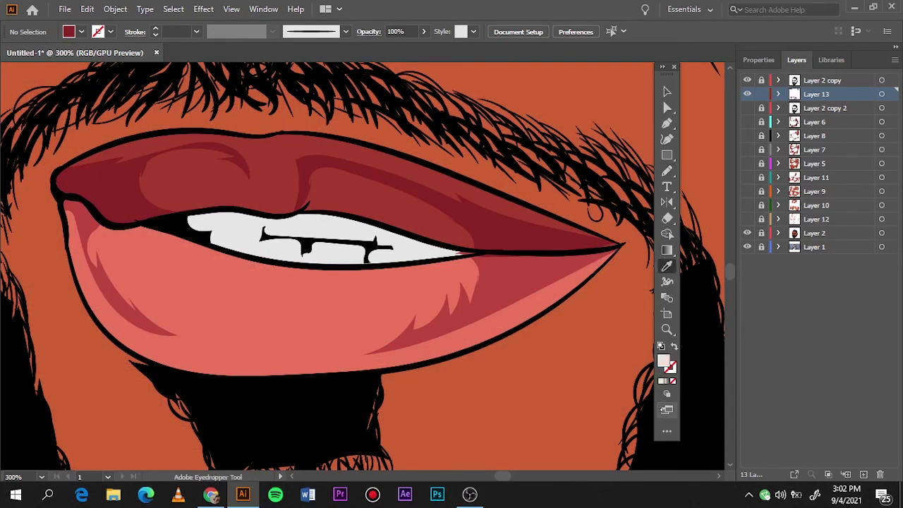
pyautogui.doubleClick(664, 361)
pyautogui.write('e6e6e6')
pyautogui.press('Return')
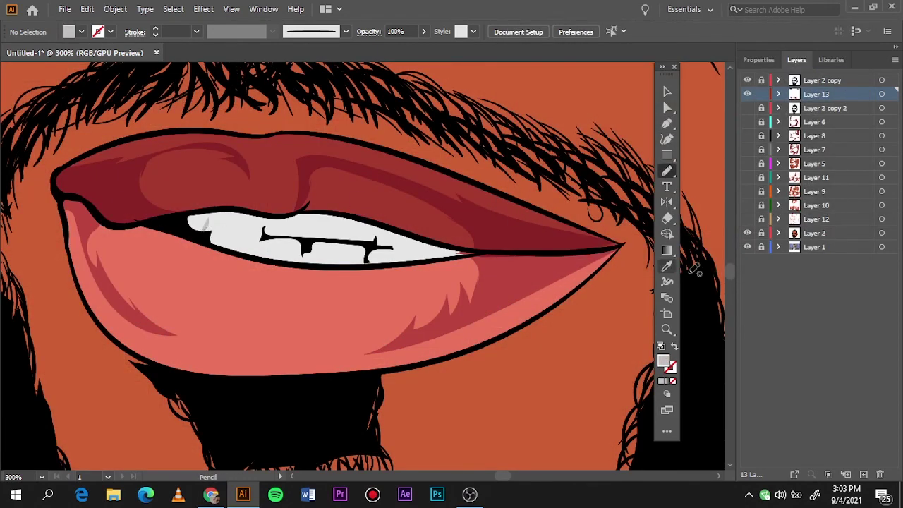
pyautogui.click(747, 232)
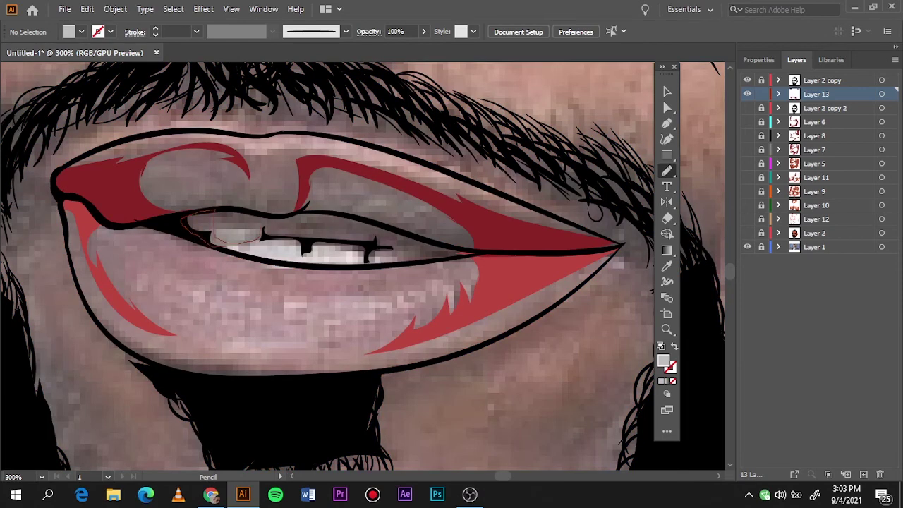
pyautogui.moveTo(261, 206); pyautogui.dragTo(260, 252)
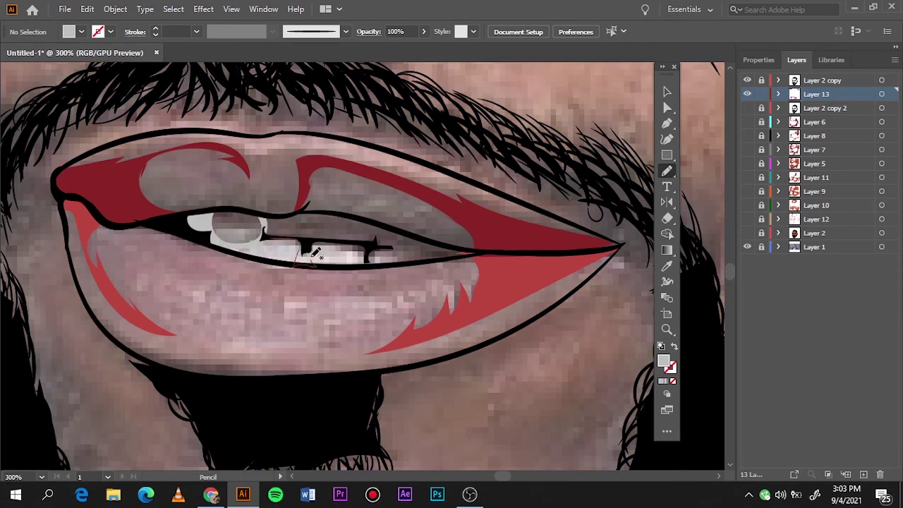
pyautogui.moveTo(315, 252); pyautogui.dragTo(309, 212)
pyautogui.moveTo(314, 229)
pyautogui.mouseDown()
pyautogui.moveTo(333, 233)
pyautogui.moveTo(314, 227)
pyautogui.mouseUp()
pyautogui.moveTo(365, 243); pyautogui.dragTo(416, 247)
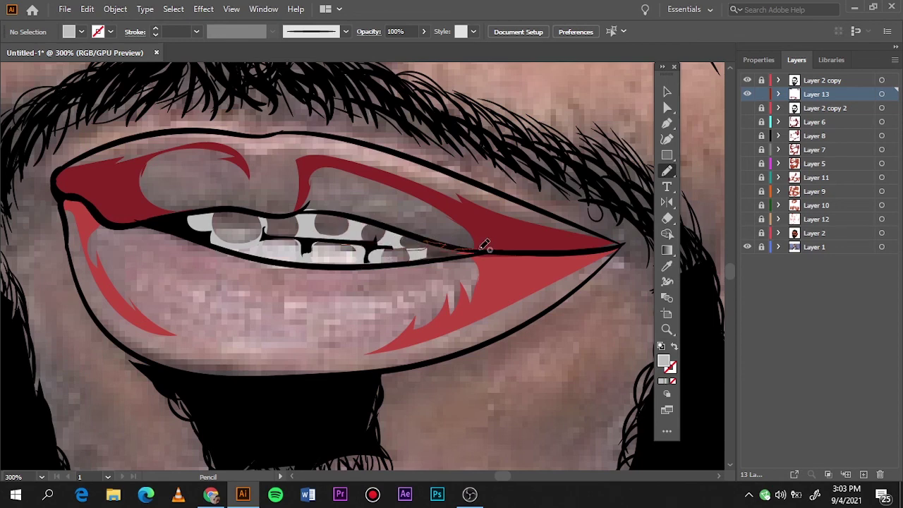
pyautogui.click(747, 233)
# Step: Add Layer 14 and sample the maroon iris colour as the fill
pyautogui.hotkey('ctrl', '0')
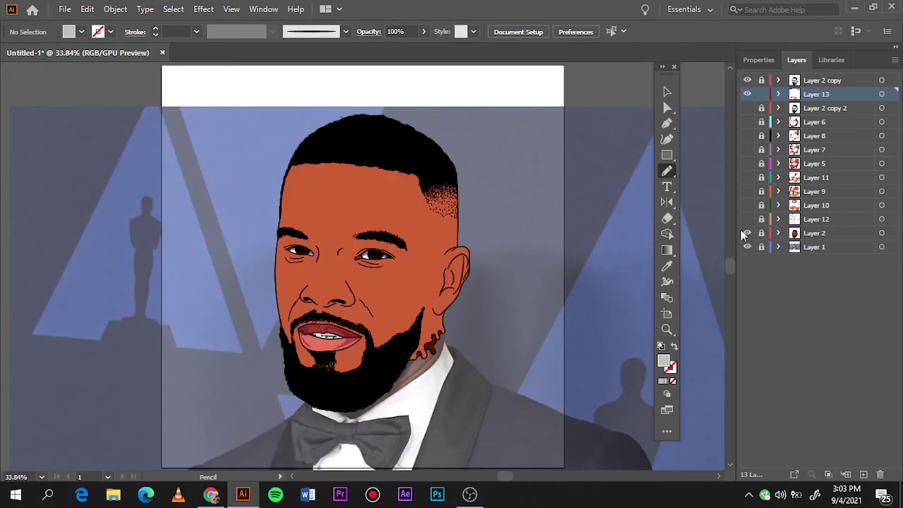
pyautogui.click(808, 109)
pyautogui.hotkey('ctrl', 'l')
pyautogui.scroll(7, 383, 252)
pyautogui.press('i')
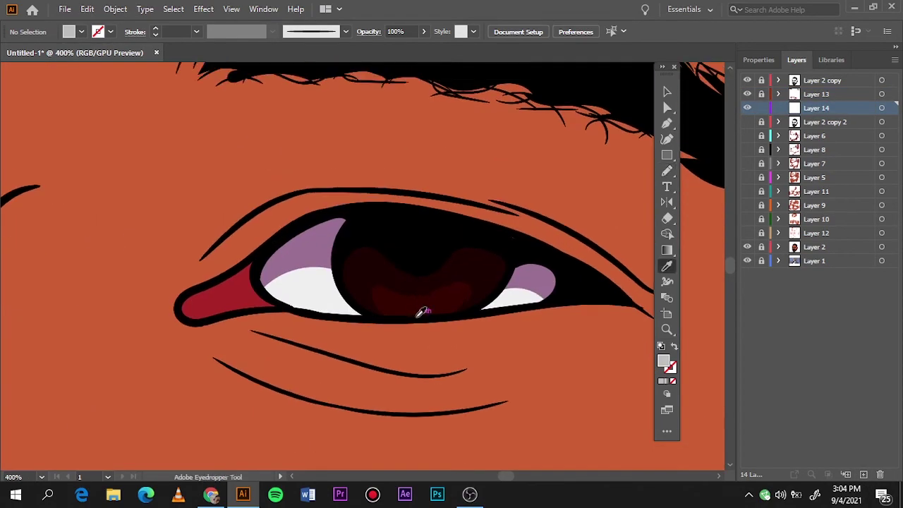
pyautogui.click(424, 311)
pyautogui.doubleClick(664, 362)
pyautogui.click(824, 73)
# Step: Pencil a maroon shading shape along the lower part of the iris
pyautogui.press('n')
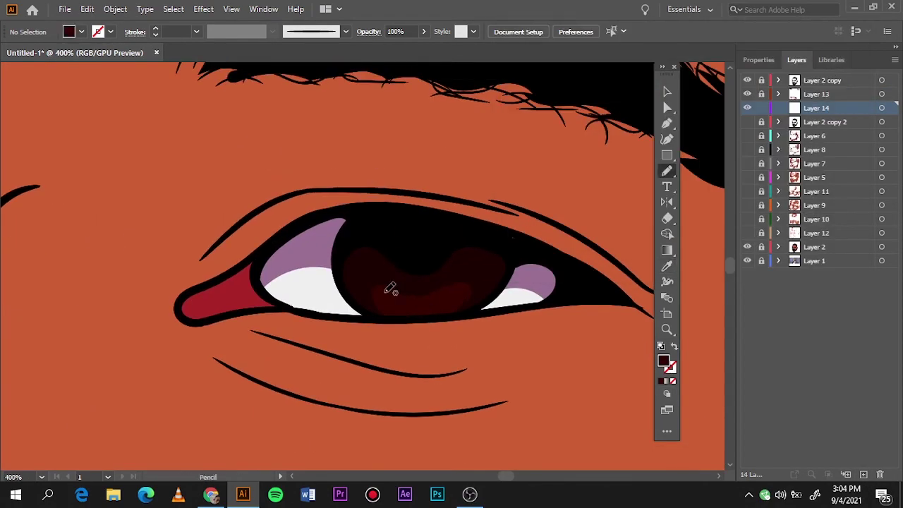
pyautogui.hotkey('ctrl', '0')
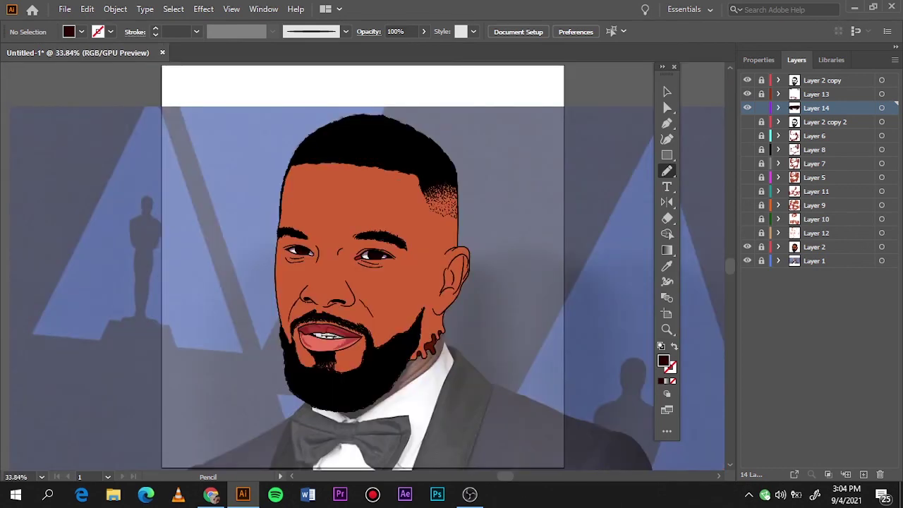
pyautogui.scroll(4, 259, 166)
pyautogui.scroll(4, 259, 166)
pyautogui.scroll(-1, 258, 166)
pyautogui.moveTo(271, 257)
pyautogui.mouseDown()
pyautogui.moveTo(356, 255)
pyautogui.moveTo(202, 238)
pyautogui.mouseUp()
pyautogui.hotkey('ctrl', '0')
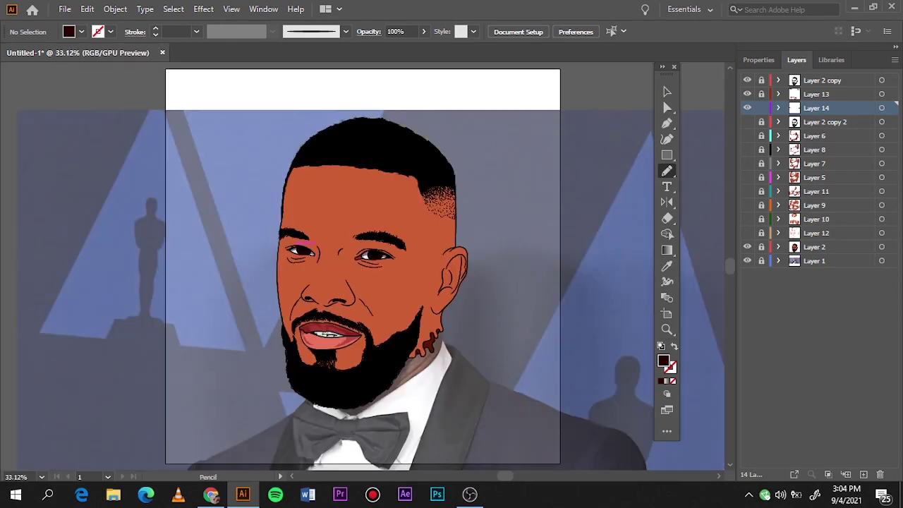
pyautogui.scroll(5, 328, 335)
pyautogui.scroll(3, 328, 335)
# Step: Sample the lower lip pink and trace a closed shading shape around the lower lip
pyautogui.press('i')
pyautogui.click(331, 339)
pyautogui.doubleClick(663, 360)
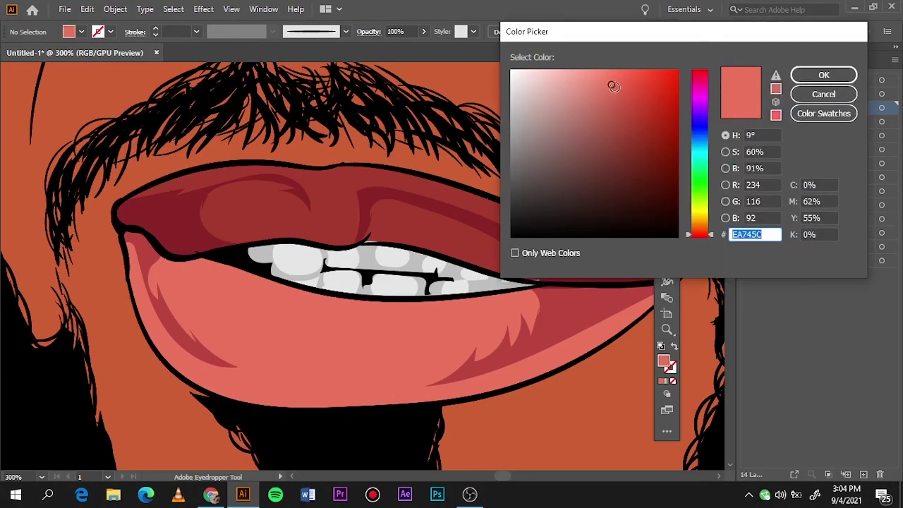
pyautogui.press('Return')
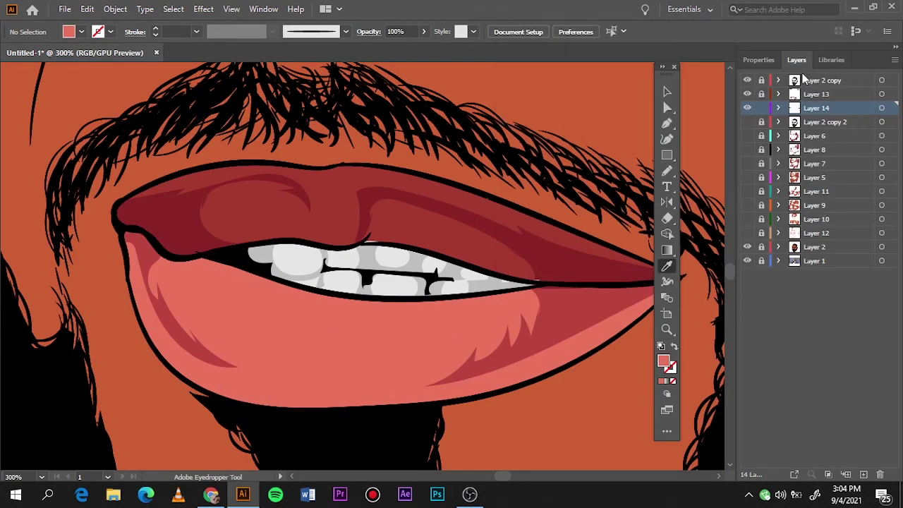
pyautogui.press('n')
pyautogui.click(747, 247)
pyautogui.moveTo(207, 255); pyautogui.dragTo(199, 311)
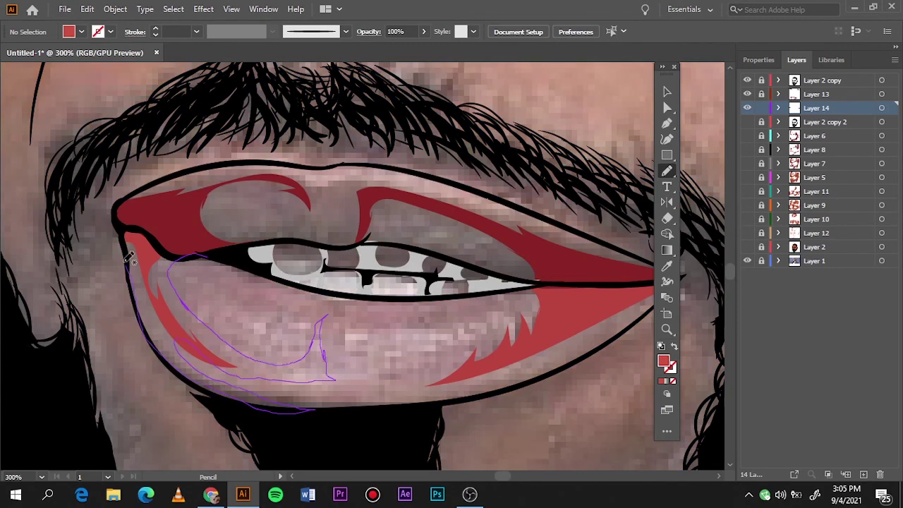
pyautogui.moveTo(331, 367); pyautogui.dragTo(132, 254)
pyautogui.moveTo(373, 376)
pyautogui.mouseDown()
pyautogui.moveTo(522, 311)
pyautogui.moveTo(567, 337)
pyautogui.mouseUp()
pyautogui.moveTo(363, 382); pyautogui.dragTo(358, 380)
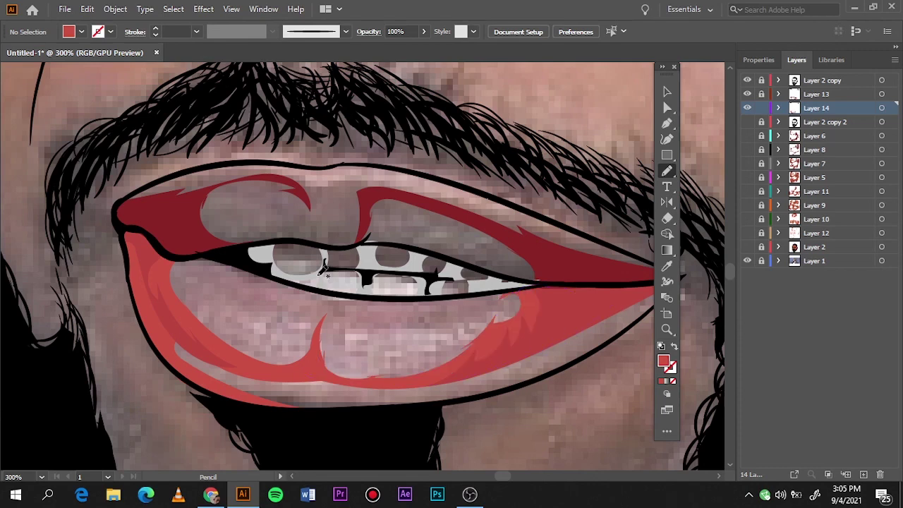
pyautogui.click(747, 248)
# Step: Trace a closed red shading shape along the upper lip edge, then add a new layer
pyautogui.press('i')
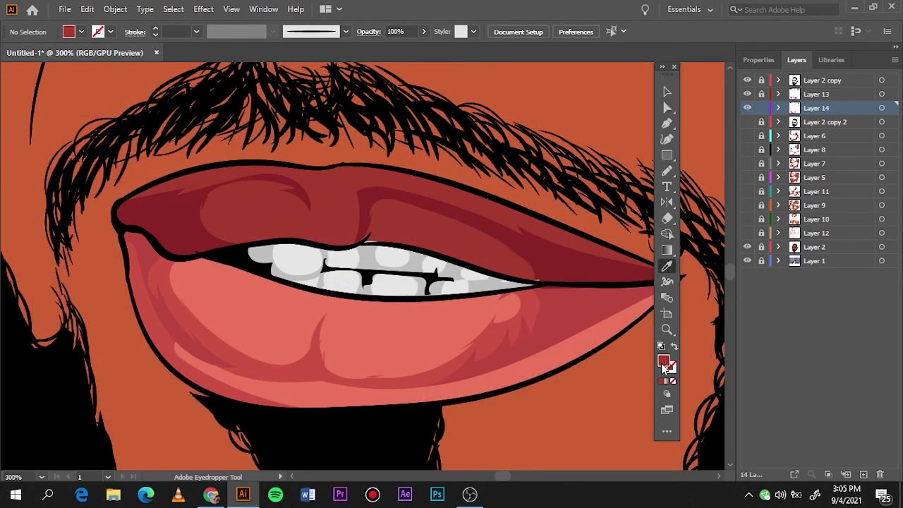
pyautogui.doubleClick(663, 362)
pyautogui.click(823, 74)
pyautogui.press('n')
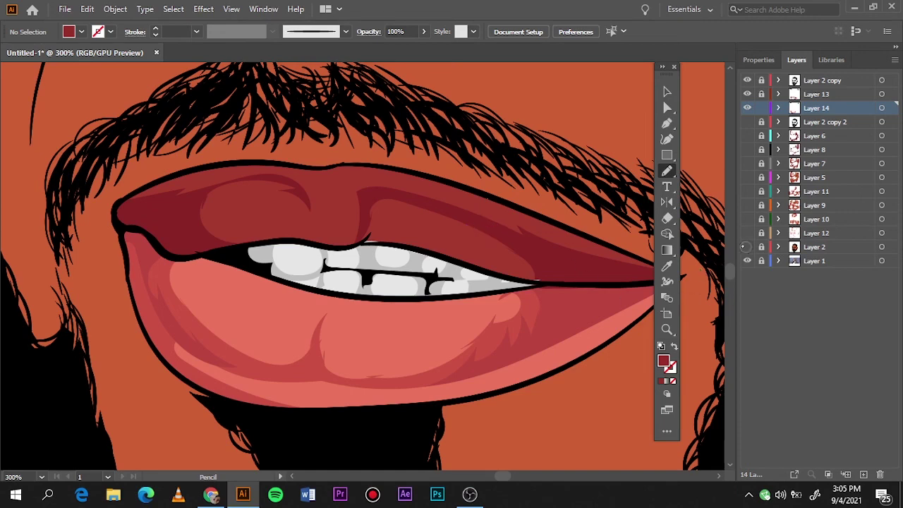
pyautogui.click(746, 247)
pyautogui.moveTo(258, 240)
pyautogui.mouseDown()
pyautogui.moveTo(244, 191)
pyautogui.moveTo(243, 244)
pyautogui.mouseUp()
pyautogui.moveTo(465, 220); pyautogui.dragTo(506, 271)
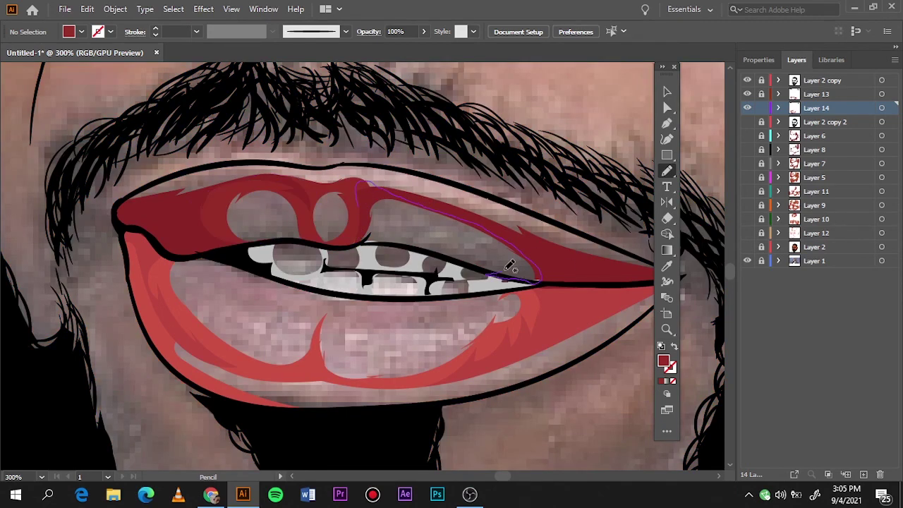
pyautogui.moveTo(421, 243); pyautogui.dragTo(353, 240)
pyautogui.click(747, 247)
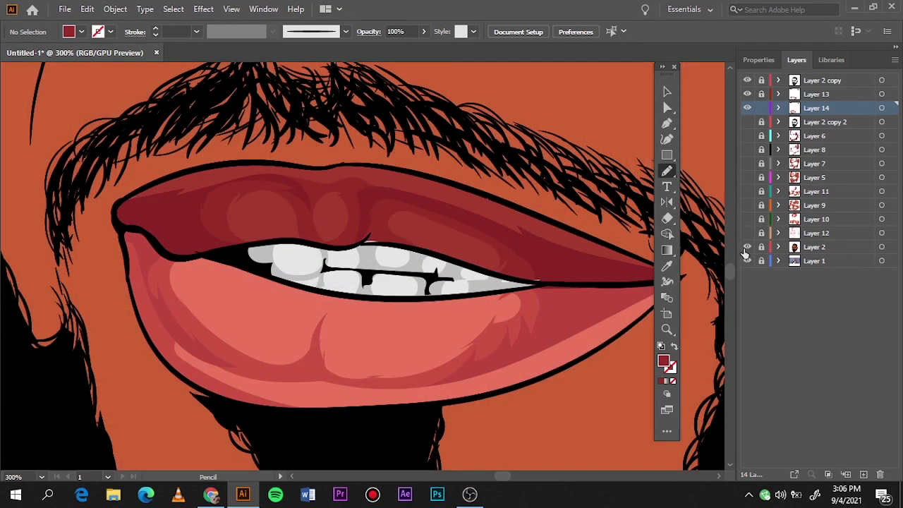
pyautogui.click(864, 475)
# Step: Sample and lighten the lower lip pink, then draw two highlights on the lower lip
pyautogui.press('i')
pyautogui.click(404, 316)
pyautogui.doubleClick(663, 361)
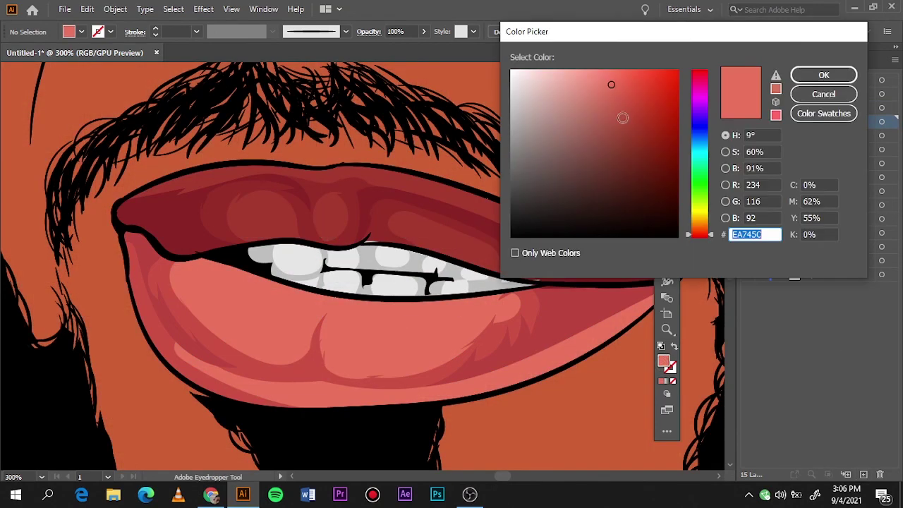
pyautogui.click(804, 75)
pyautogui.press('n')
pyautogui.click(746, 260)
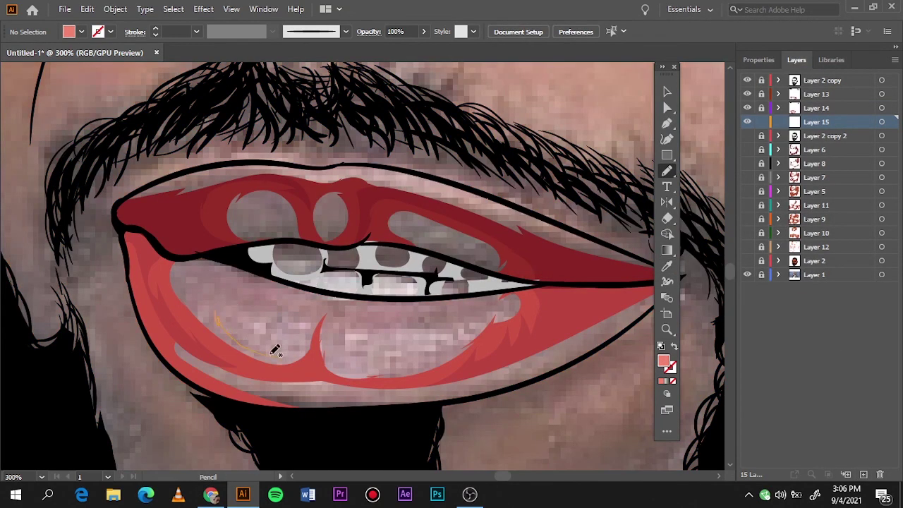
pyautogui.moveTo(246, 305); pyautogui.dragTo(248, 309)
pyautogui.moveTo(346, 344)
pyautogui.mouseDown()
pyautogui.moveTo(387, 360)
pyautogui.moveTo(348, 343)
pyautogui.mouseUp()
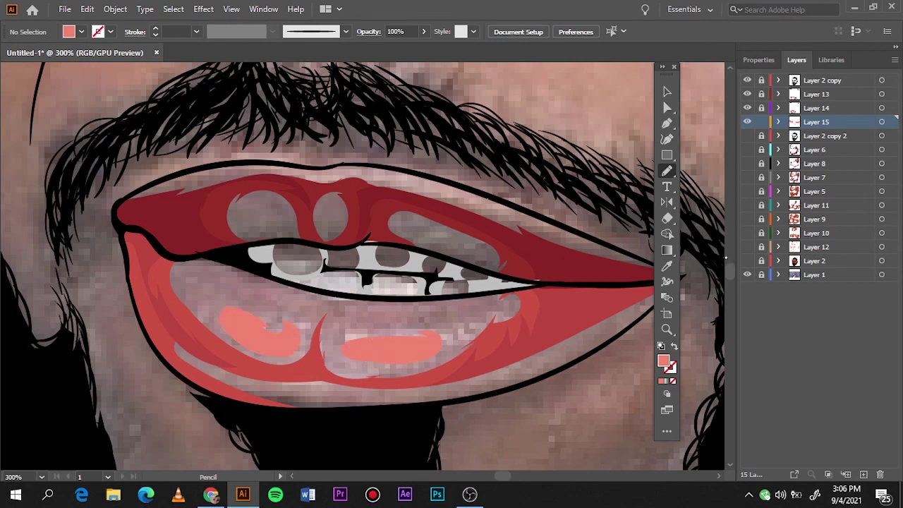
pyautogui.click(746, 260)
# Step: Sample the upper lip's dark red and set the fill to A83833 for upper-lip highlights
pyautogui.press('i')
pyautogui.click(445, 222)
pyautogui.doubleClick(664, 360)
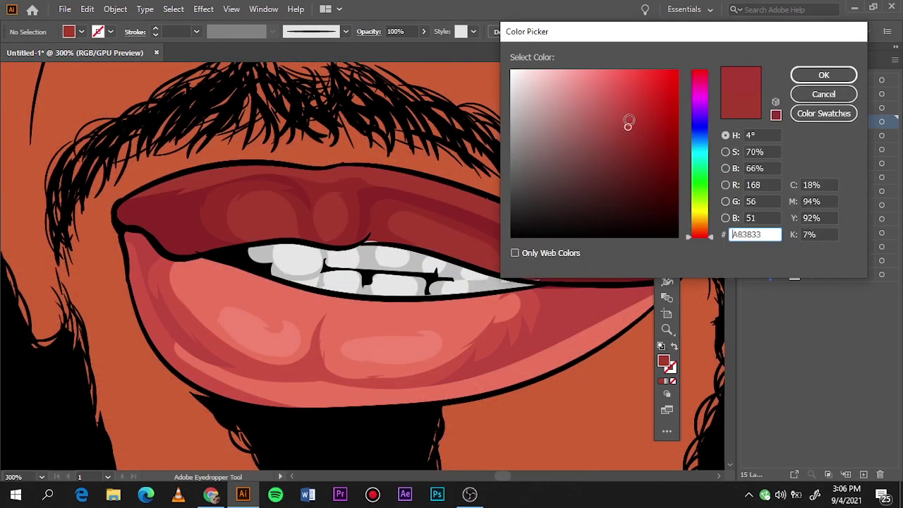
pyautogui.press('Return')
pyautogui.scroll(1, 423, 222)
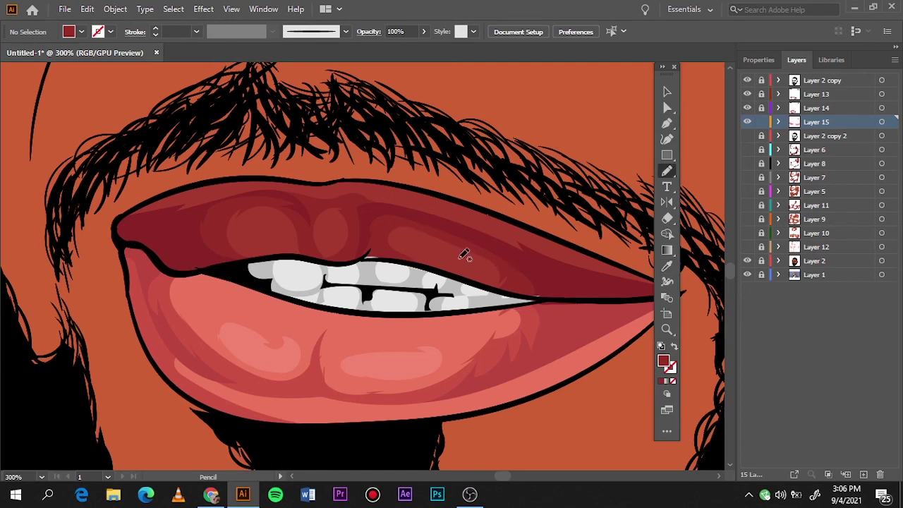
pyautogui.doubleClick(663, 361)
pyautogui.press('Return')
pyautogui.press('n')
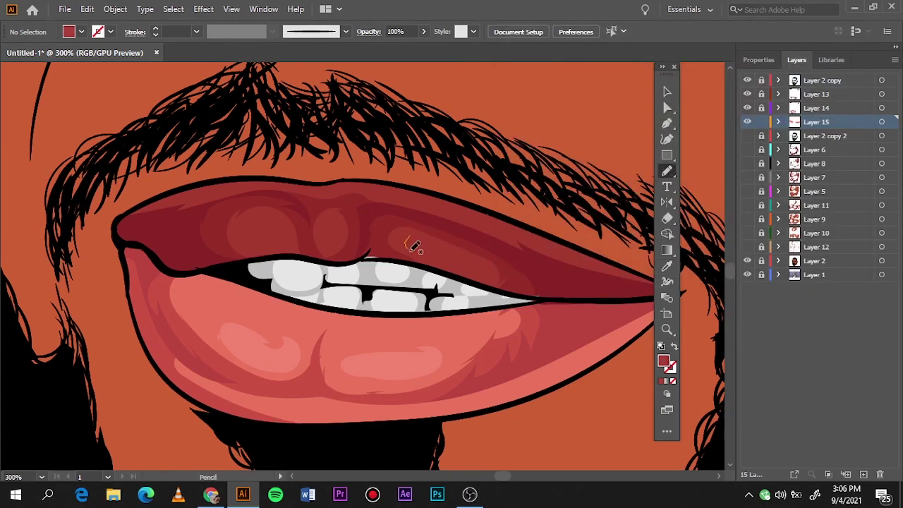
pyautogui.hotkey('ctrl', '0')
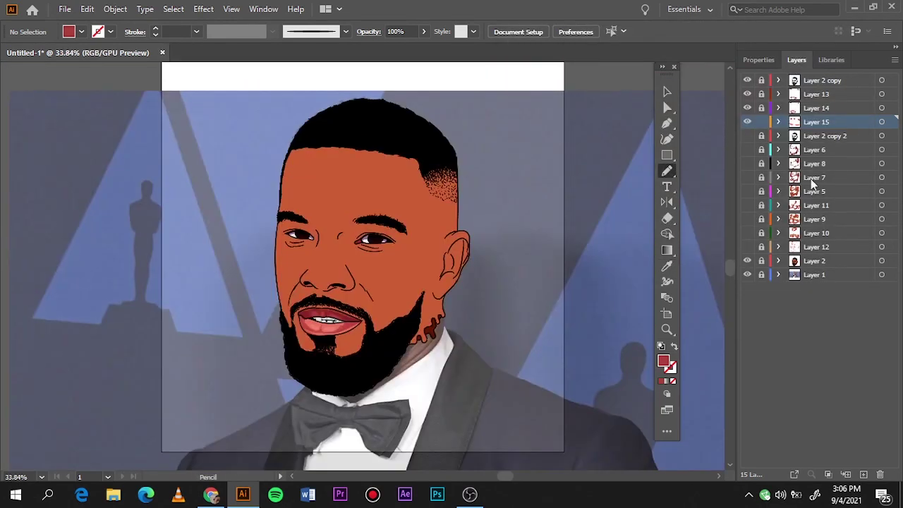
# Step: Hide the photo and show Layers 10, 9, 11, 5, 7, 8, 6 and Layer 2 copy 2
pyautogui.click(747, 274)
pyautogui.click(748, 233)
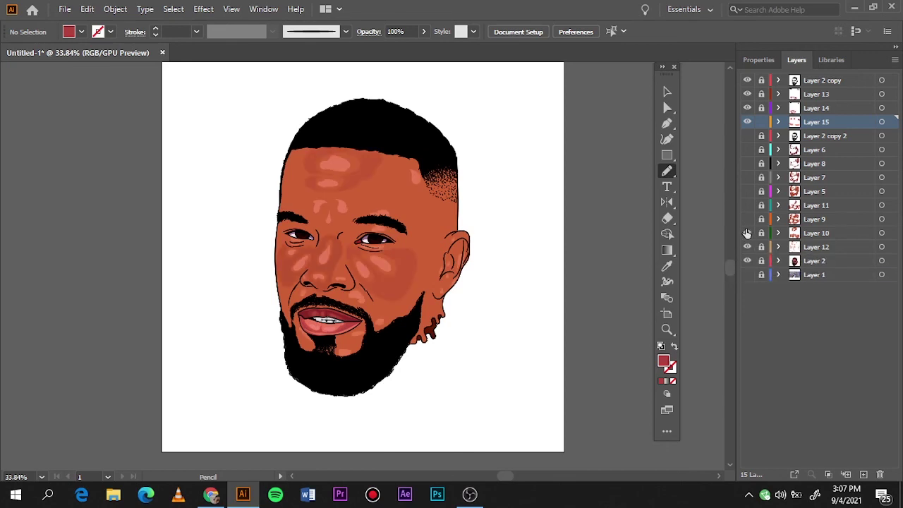
pyautogui.click(747, 219)
pyautogui.click(747, 205)
pyautogui.click(747, 191)
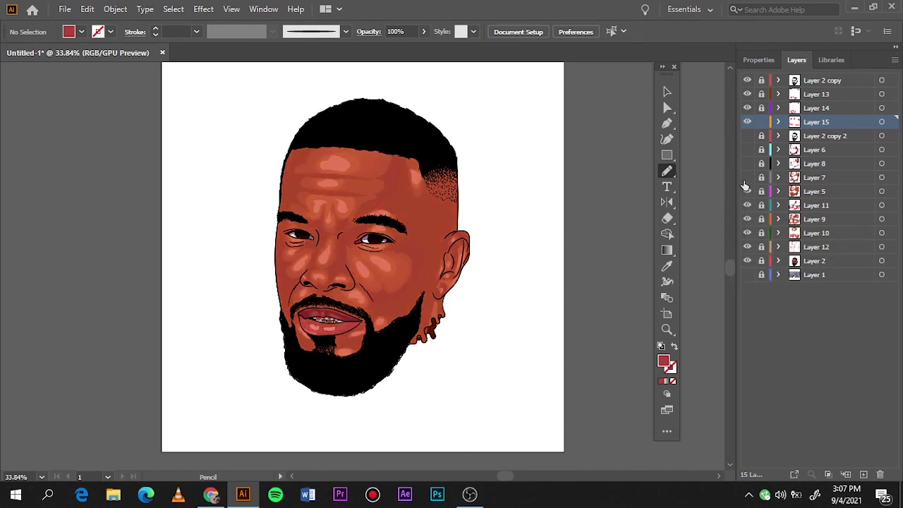
pyautogui.click(747, 177)
pyautogui.click(747, 162)
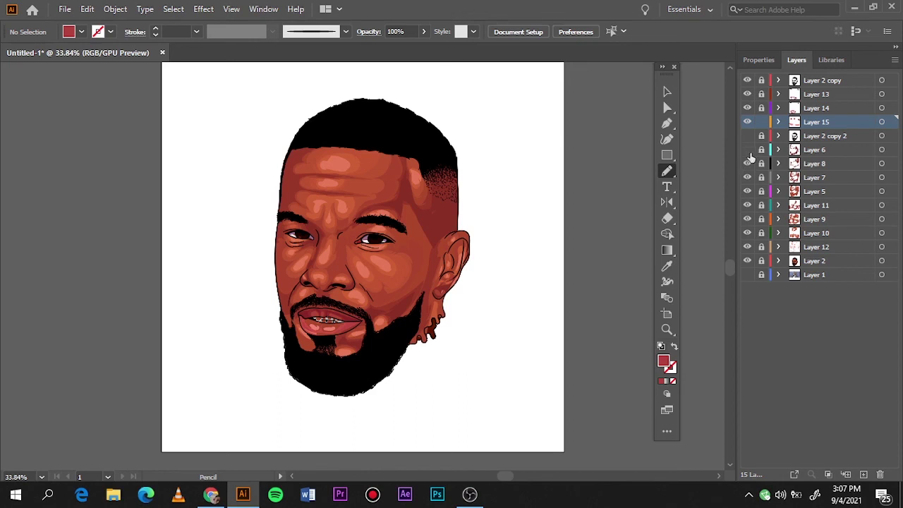
pyautogui.click(748, 149)
pyautogui.click(747, 135)
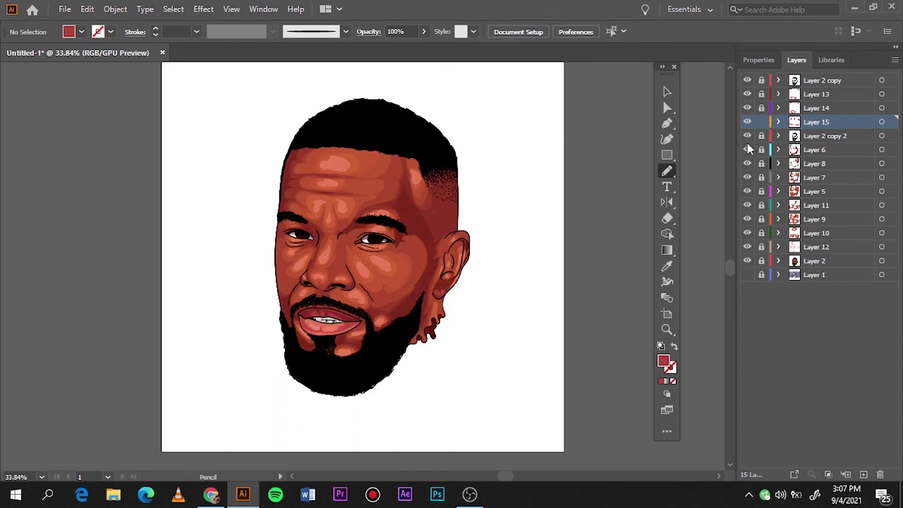
# Step: Compare the face layers against the photo, then add new top Layer 16
pyautogui.click(666, 92)
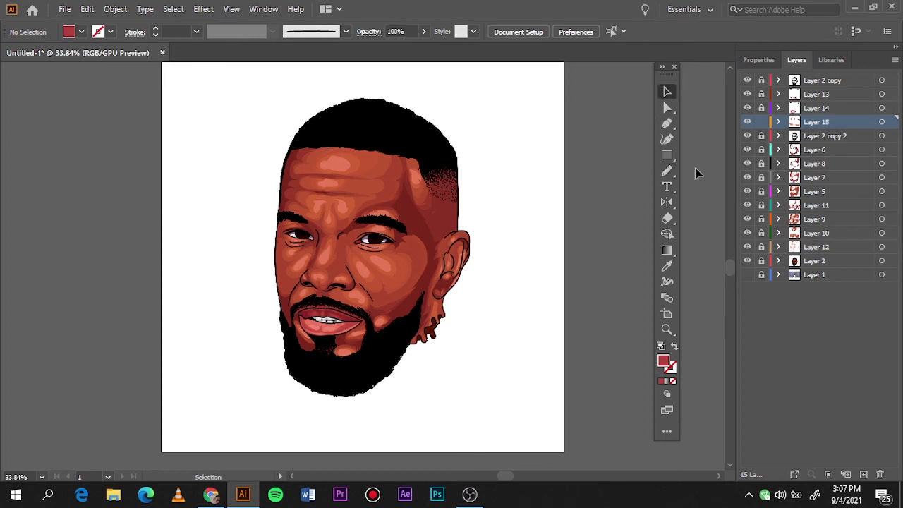
pyautogui.click(747, 274)
pyautogui.moveTo(747, 191); pyautogui.dragTo(747, 261)
pyautogui.moveTo(747, 191); pyautogui.dragTo(747, 260)
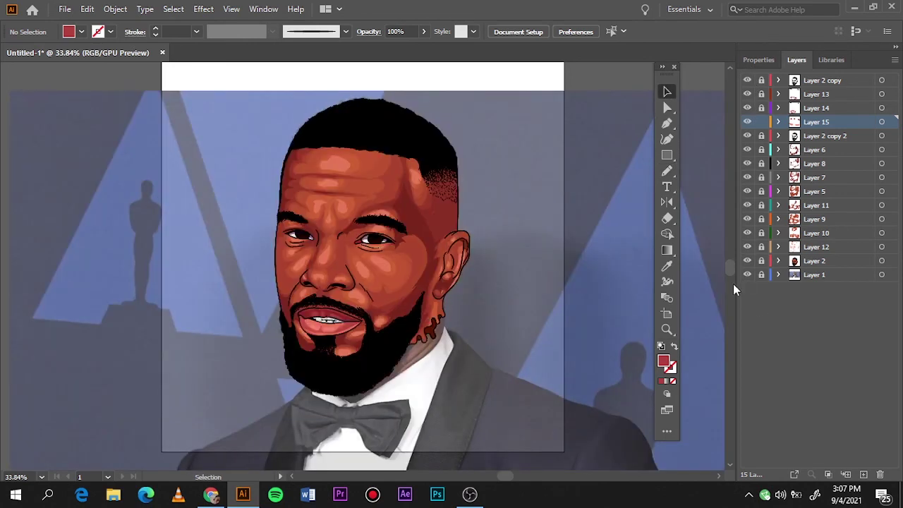
pyautogui.click(748, 274)
pyautogui.click(807, 81)
pyautogui.click(863, 474)
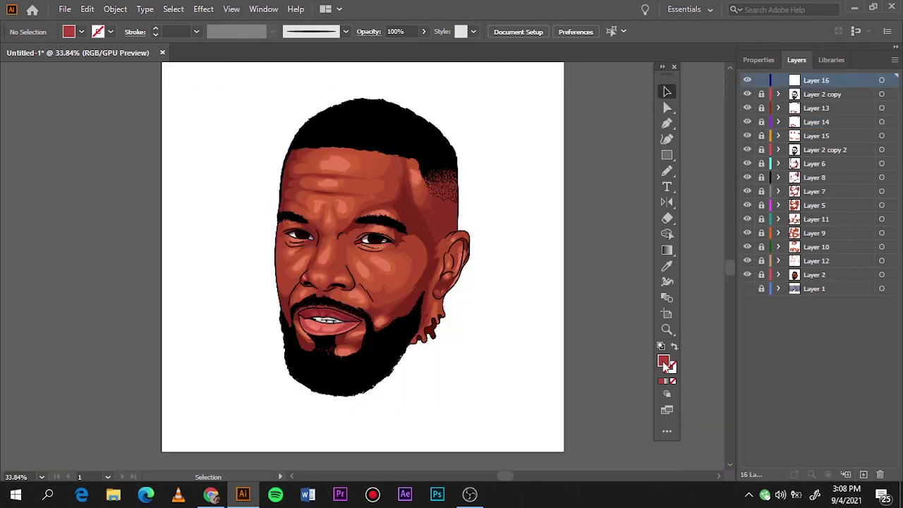
# Step: Set the fill to white and pick the Paintbrush with the 3 pt Oval brush
pyautogui.doubleClick(663, 362)
pyautogui.press('Return')
pyautogui.moveTo(400, 236); pyautogui.dragTo(467, 257)
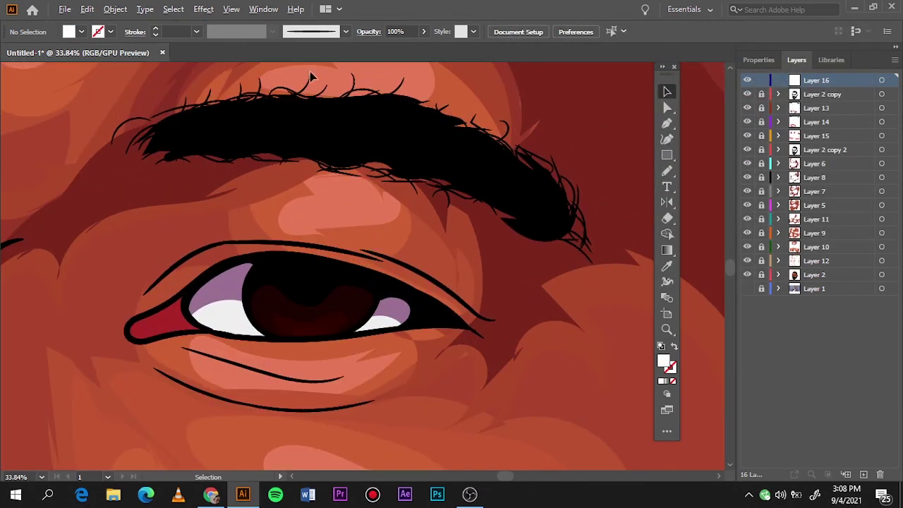
pyautogui.click(311, 32)
pyautogui.click(282, 59)
pyautogui.press('b')
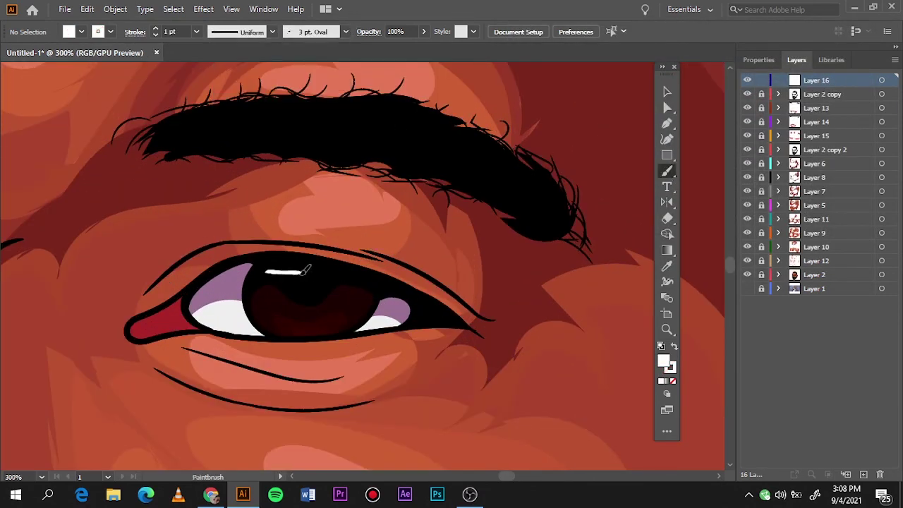
# Step: Paint a small white catchlight in the eye with a 2 pt stroke, then fit the artboard
pyautogui.hotkey('ctrl', 'z')
pyautogui.hotkey('ctrl', '0')
pyautogui.scroll(5, 350, 210)
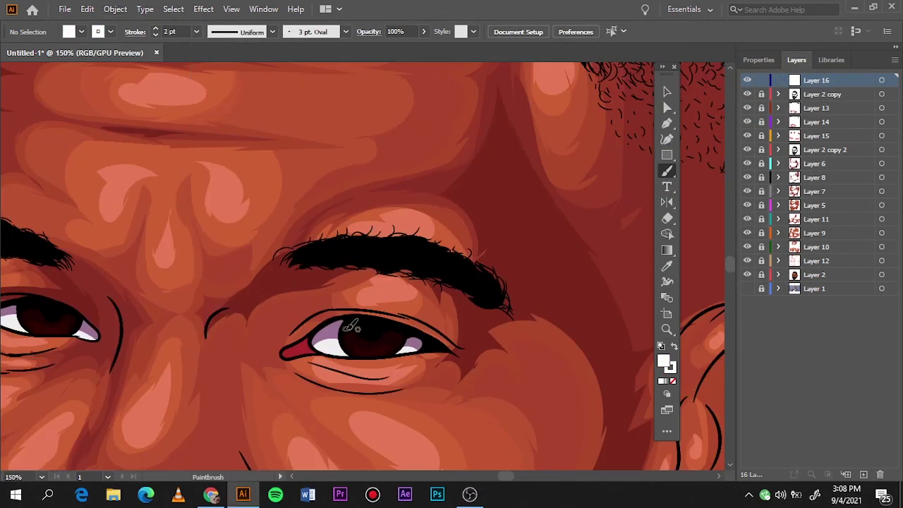
pyautogui.moveTo(344, 330); pyautogui.dragTo(351, 329)
pyautogui.hotkey('ctrl', '0')
pyautogui.scroll(4, 353, 246)
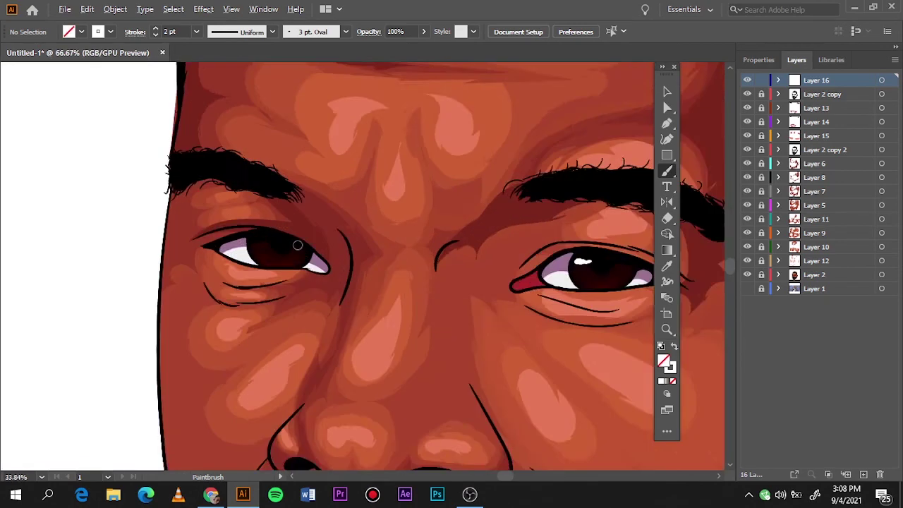
pyautogui.scroll(2, 218, 238)
pyautogui.hotkey('ctrl', '0')
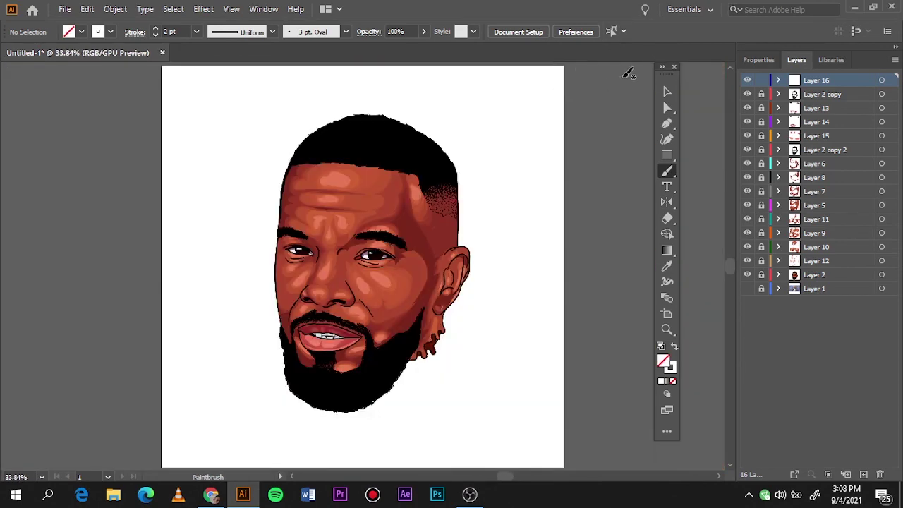